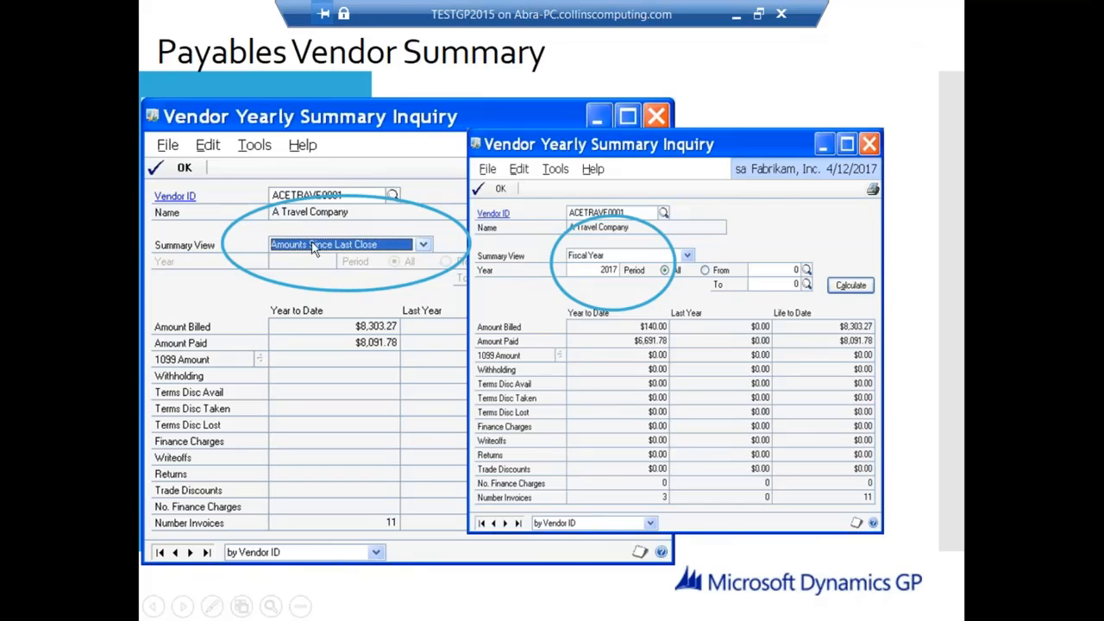
Step: Leave the PowerPoint slide show and bring up the Purchasing area page in Dynamics GP
{"action": "key", "text": "alt+Tab"}
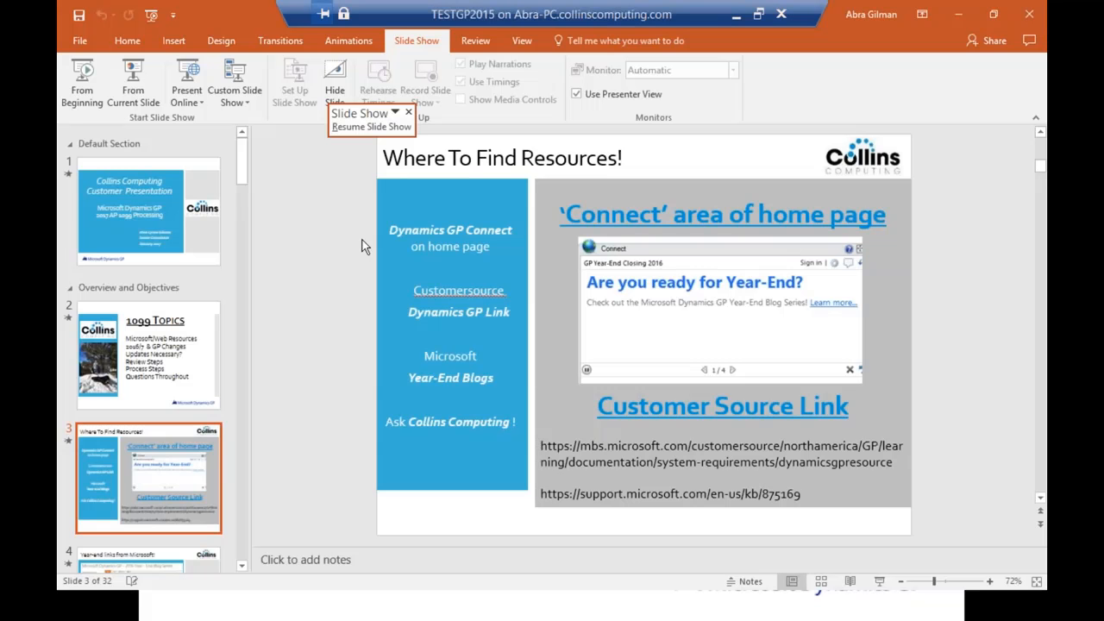
{"action": "key", "text": "alt+Tab"}
{"action": "key", "text": "alt+Tab"}
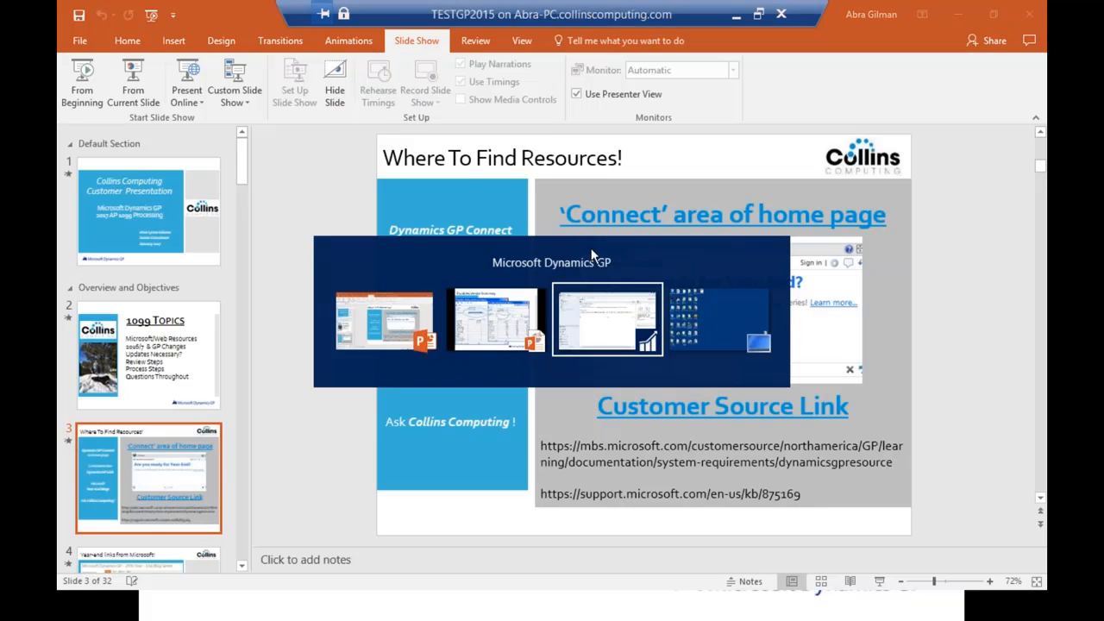
{"action": "left_click", "coordinate": [115, 435]}
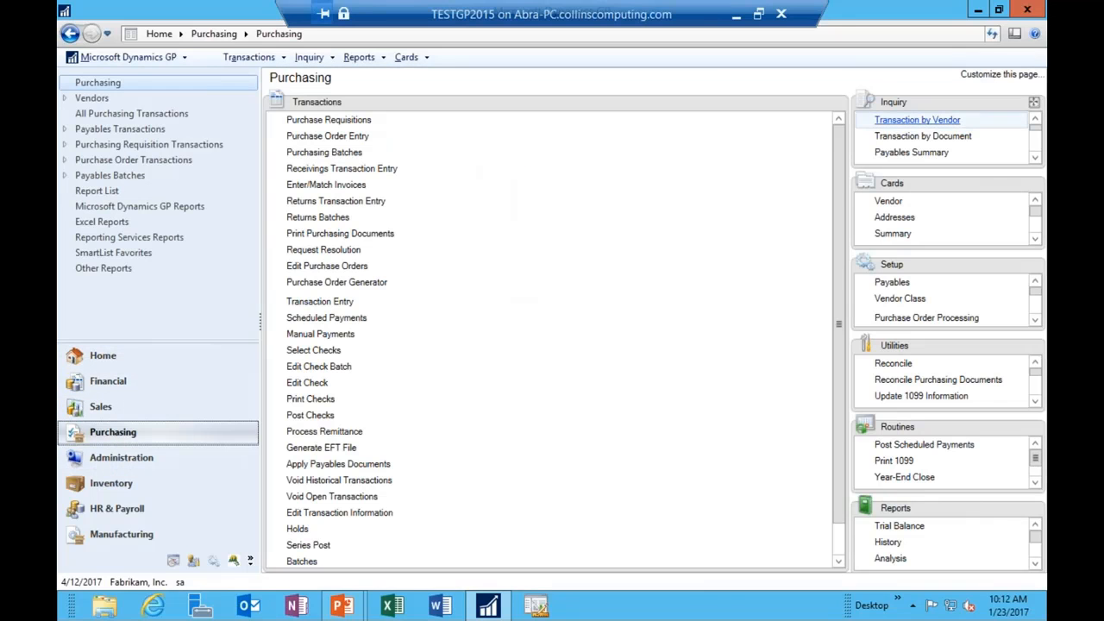
Step: Load the first vendor in the Vendor Summary and show its Yearly Summary, $14,268.00 billed and $8,800.00 paid
{"action": "left_click", "coordinate": [893, 233]}
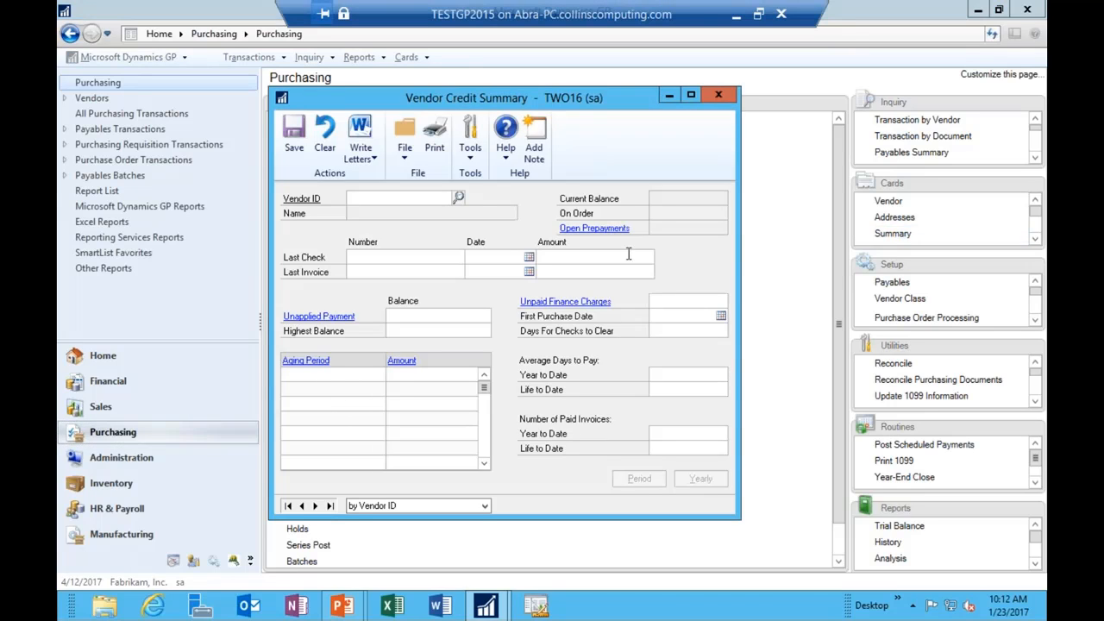
{"action": "left_click", "coordinate": [315, 506]}
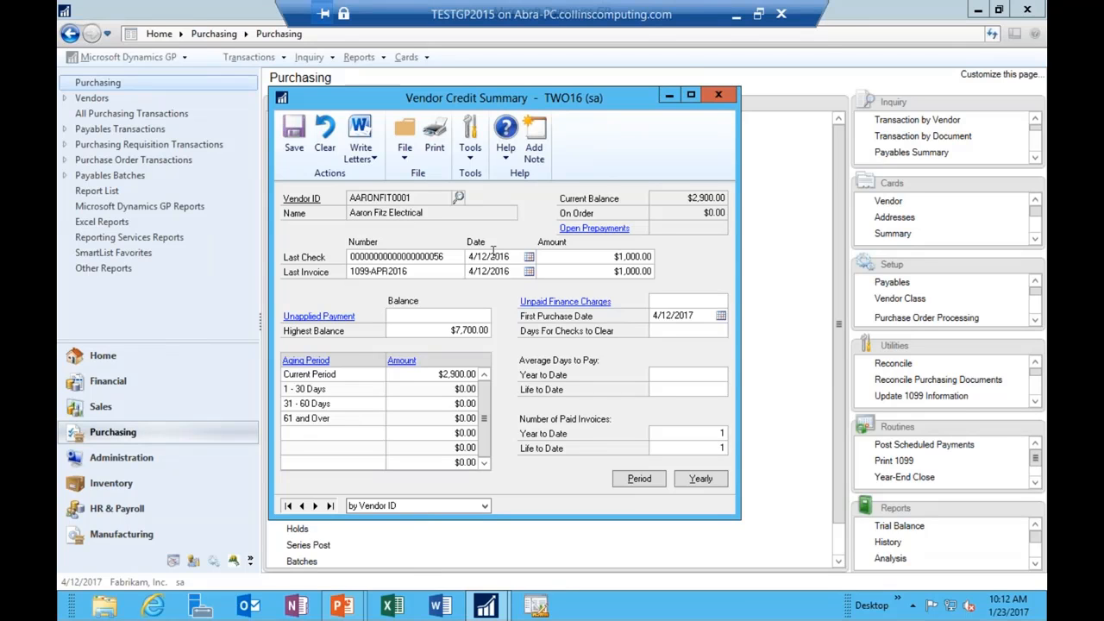
{"action": "left_click", "coordinate": [703, 481]}
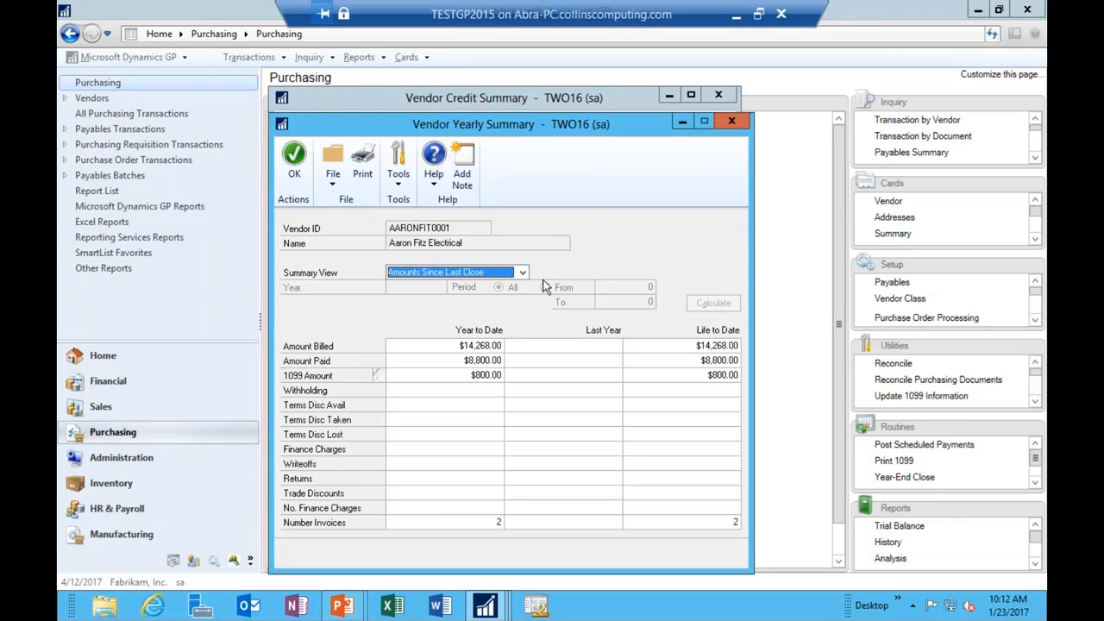
{"action": "left_click", "coordinate": [496, 275]}
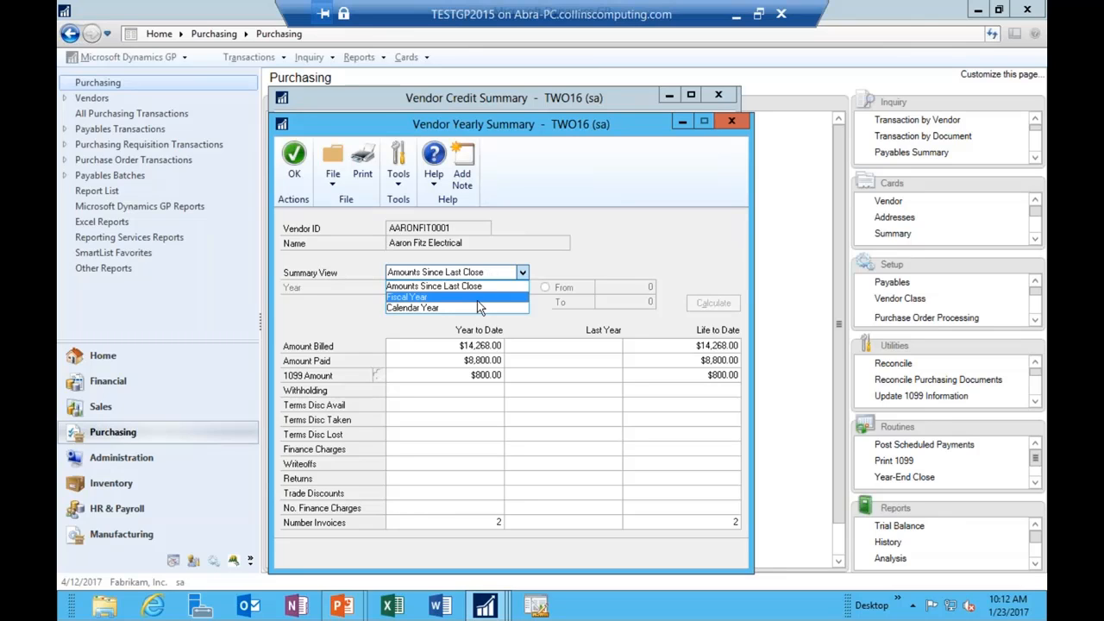
{"action": "left_click", "coordinate": [479, 308]}
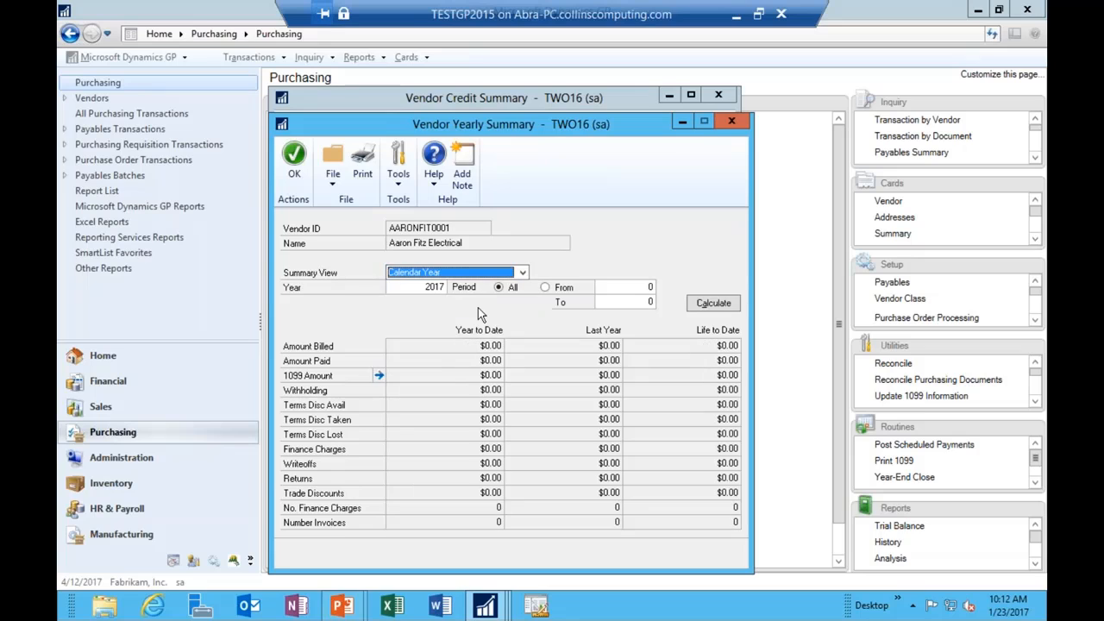
{"action": "left_click", "coordinate": [715, 306]}
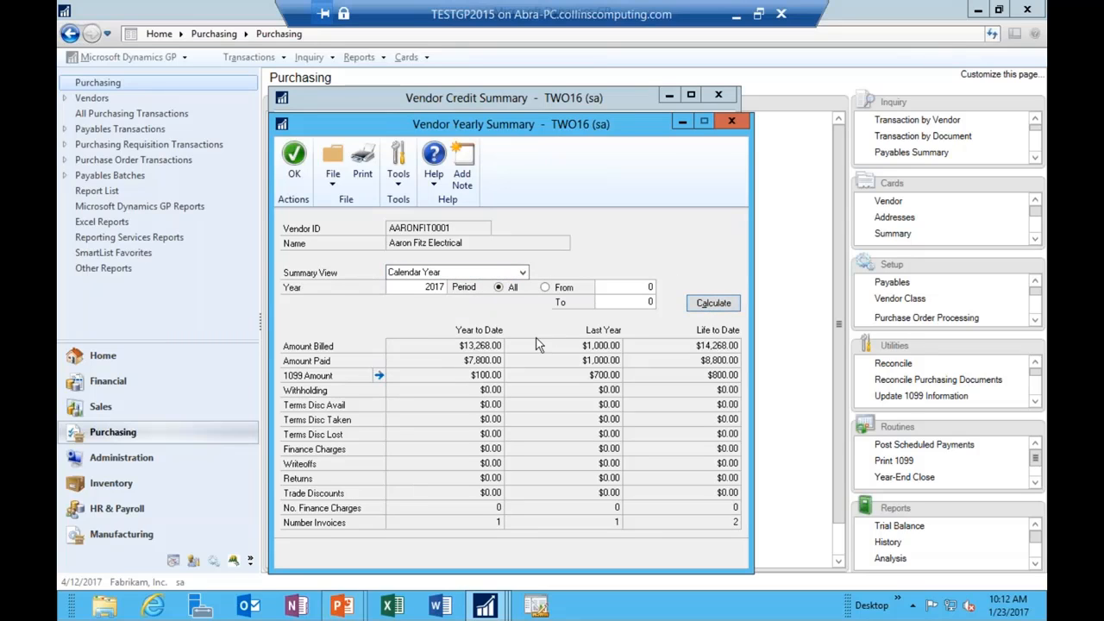
{"action": "left_click", "coordinate": [424, 286]}
{"action": "type", "text": "2016"}
{"action": "left_click", "coordinate": [715, 309]}
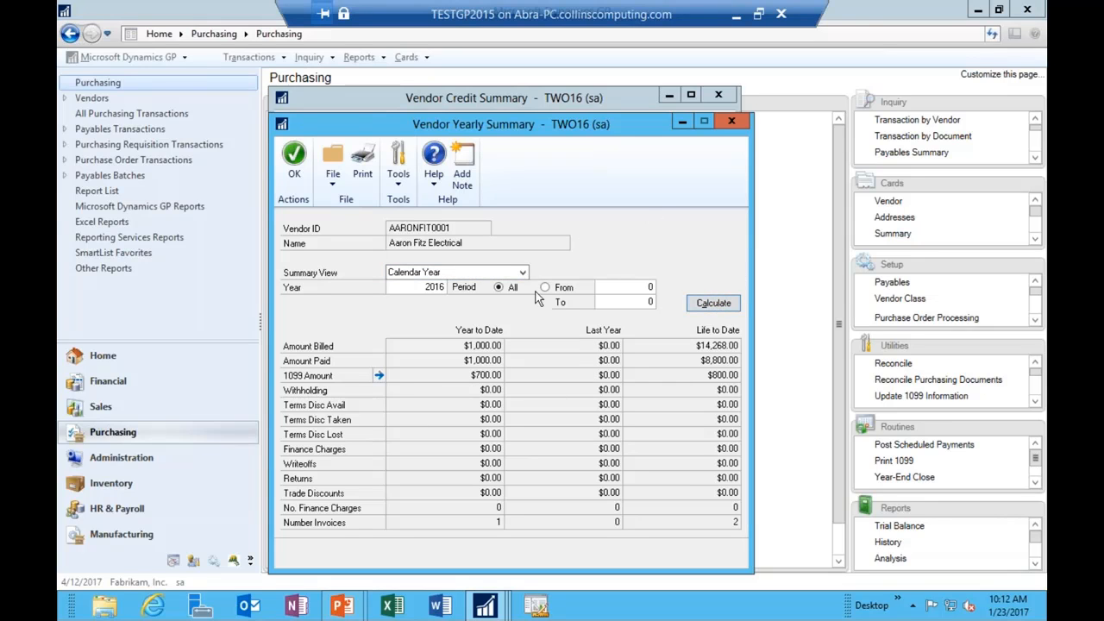
{"action": "left_click", "coordinate": [493, 271]}
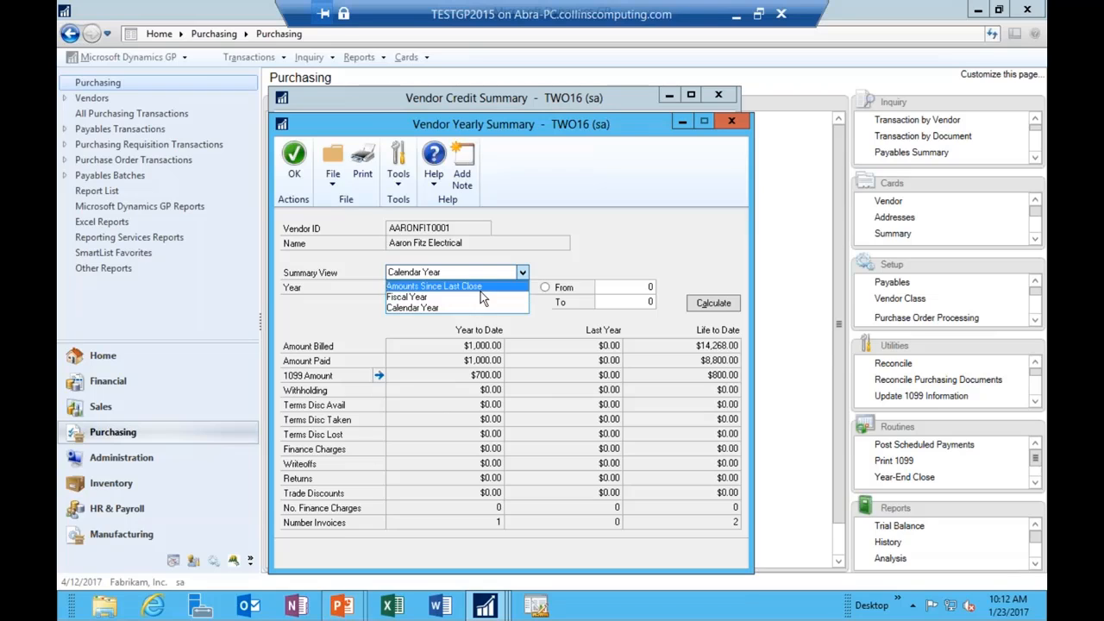
{"action": "left_click", "coordinate": [496, 307]}
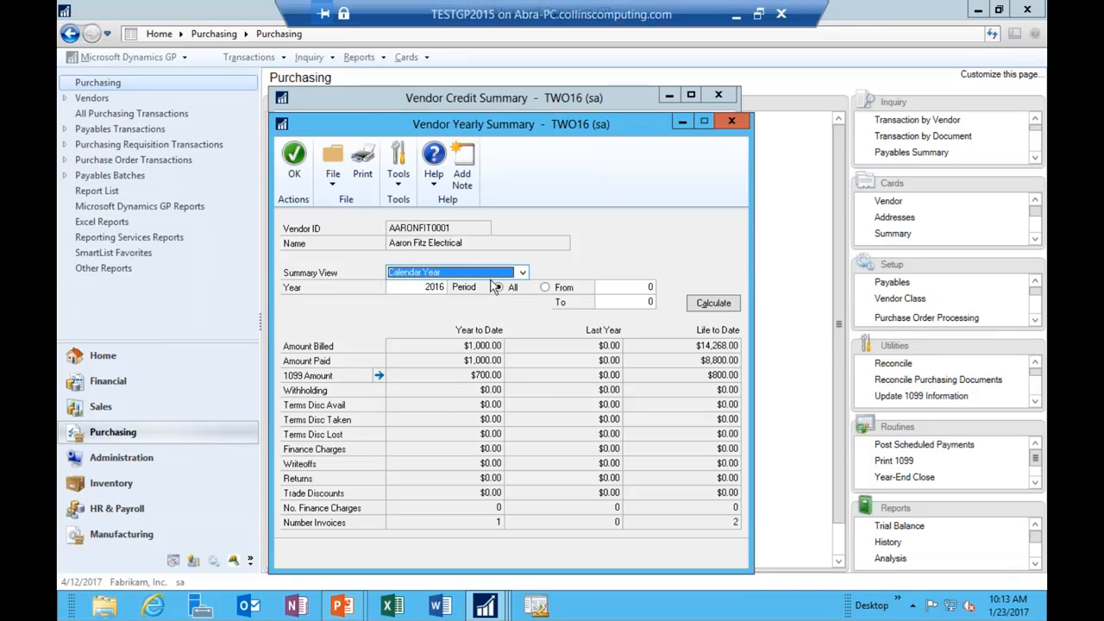
{"action": "left_click", "coordinate": [730, 308]}
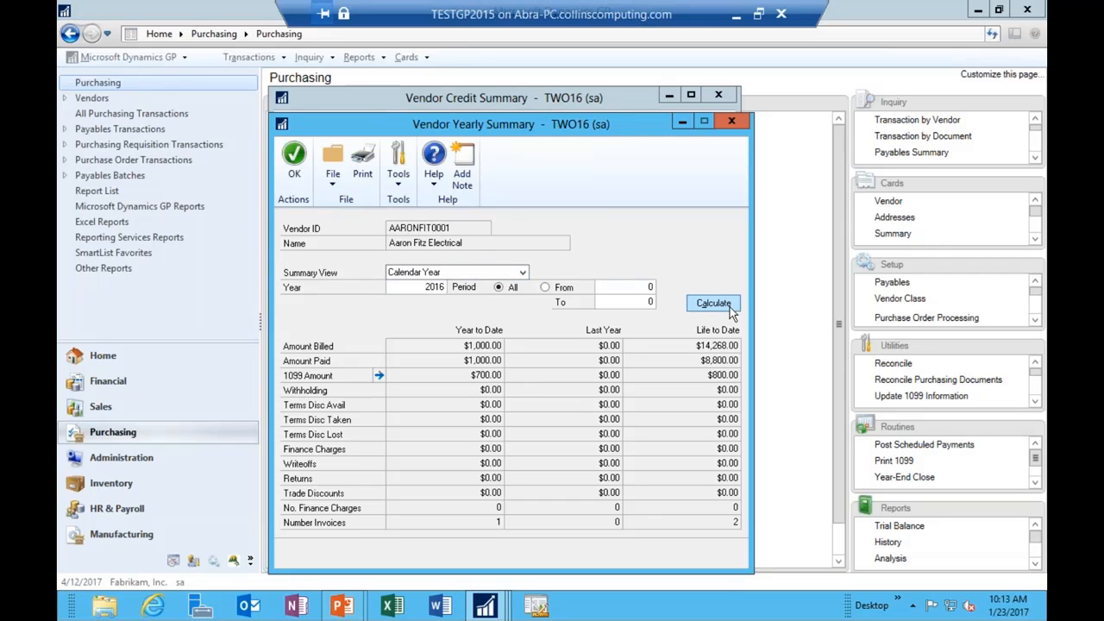
{"action": "left_click", "coordinate": [521, 273]}
{"action": "left_click", "coordinate": [465, 287]}
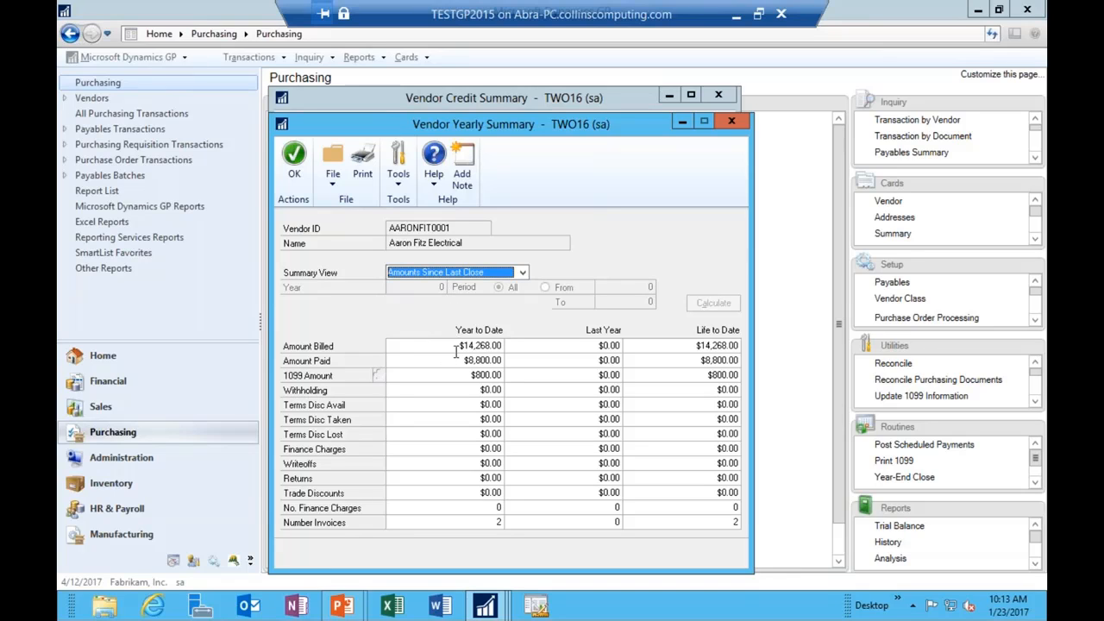
Step: Switch the summary view to Calendar Year and calculate the 2017 figures
{"action": "left_click", "coordinate": [472, 278]}
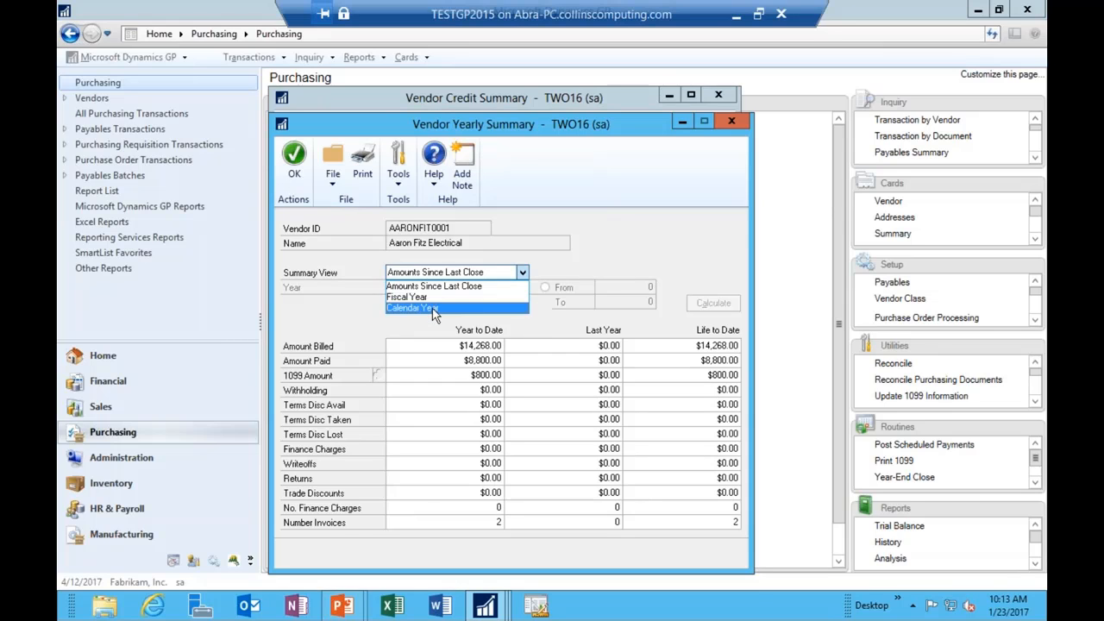
{"action": "left_click", "coordinate": [434, 307]}
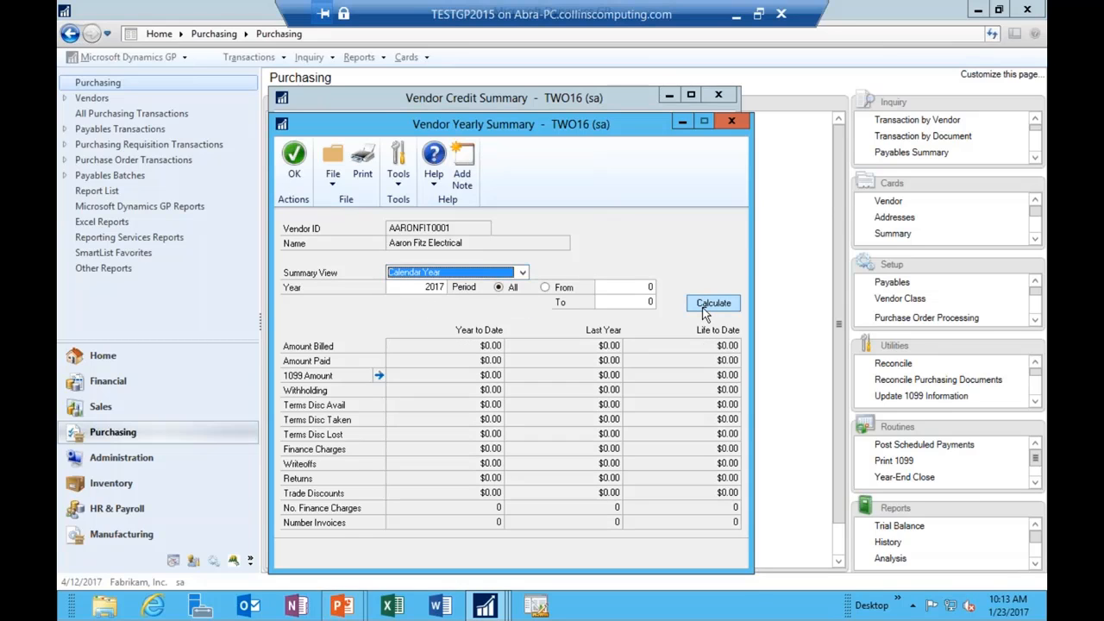
{"action": "left_click", "coordinate": [706, 309]}
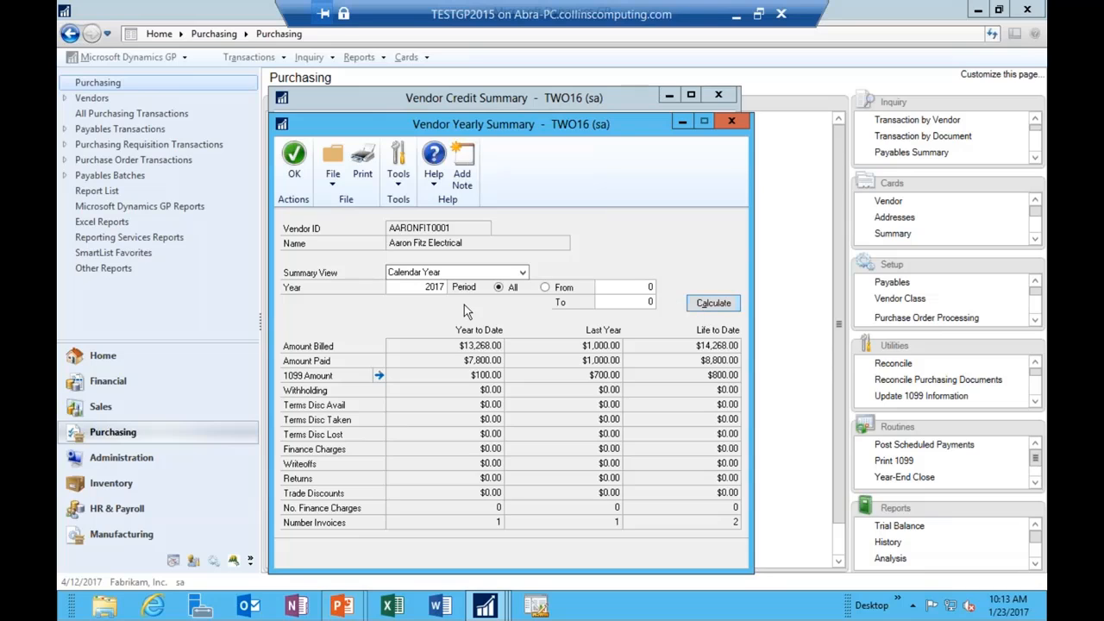
Step: Change the year to 2014 and recalculate, showing all amounts at $0.00
{"action": "left_click", "coordinate": [522, 272]}
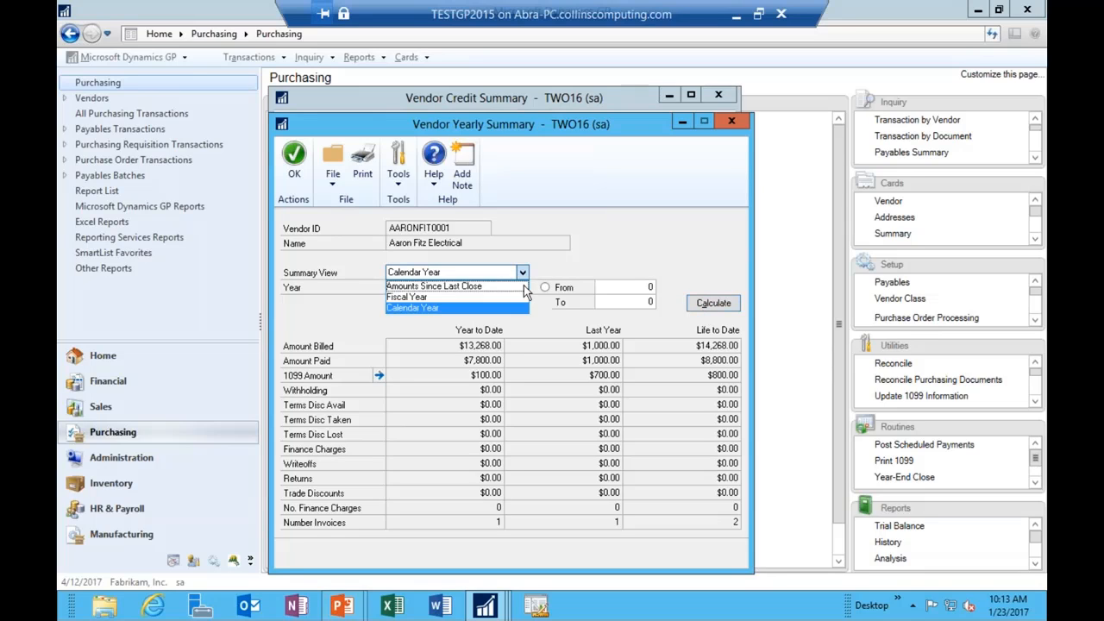
{"action": "left_click", "coordinate": [446, 309]}
{"action": "left_click_drag", "start_coordinate": [421, 287], "coordinate": [454, 286]}
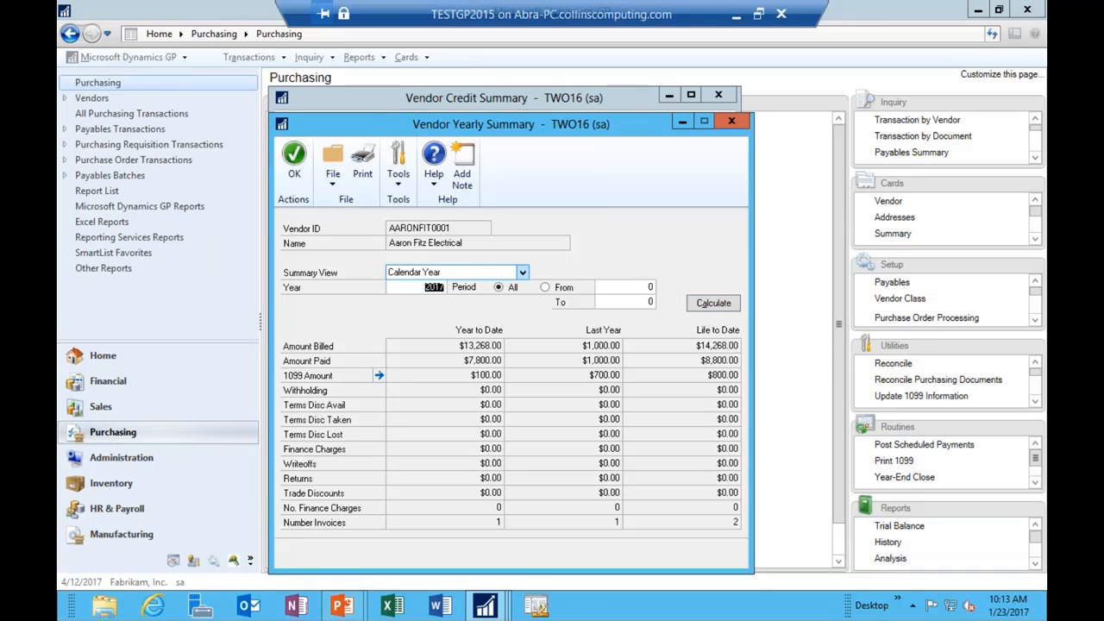
{"action": "type", "text": "2014"}
{"action": "key", "text": "Tab"}
{"action": "left_click", "coordinate": [718, 305]}
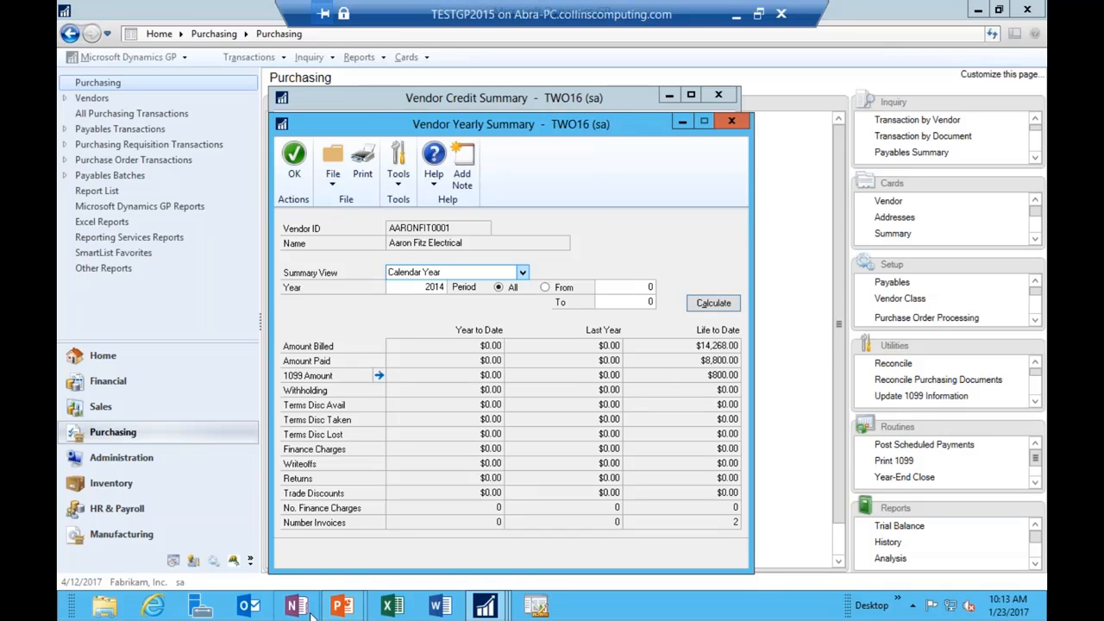
Step: Return to the slide show and reveal the first two bullets of the 'Payables Management Year-End Steps' slide
{"action": "mouse_move", "coordinate": [355, 609]}
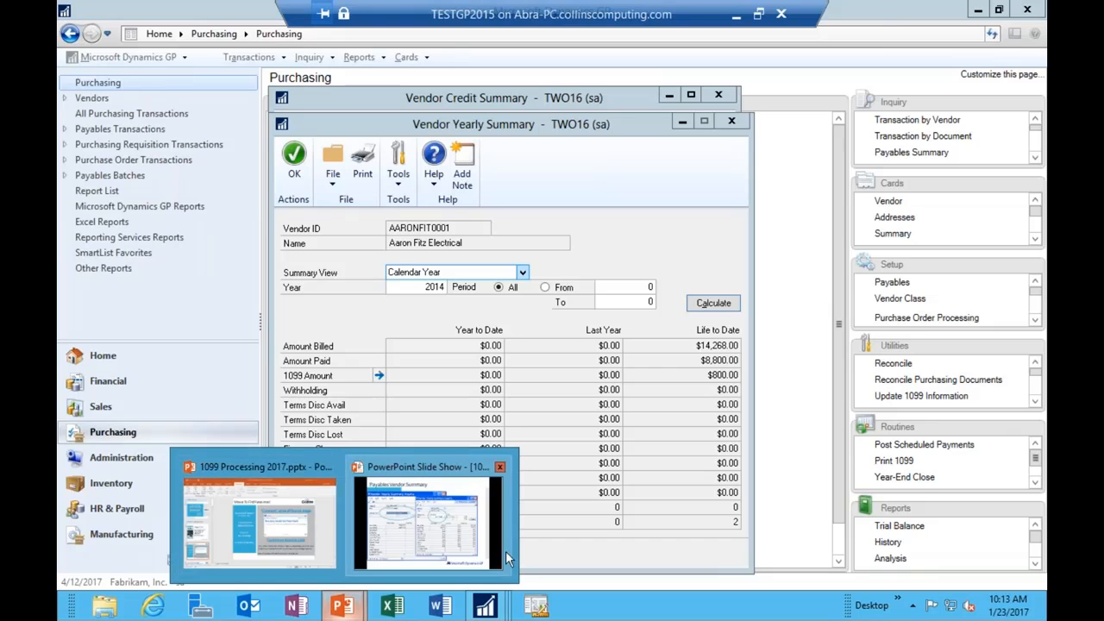
{"action": "left_click", "coordinate": [429, 521]}
{"action": "key", "text": "Right"}
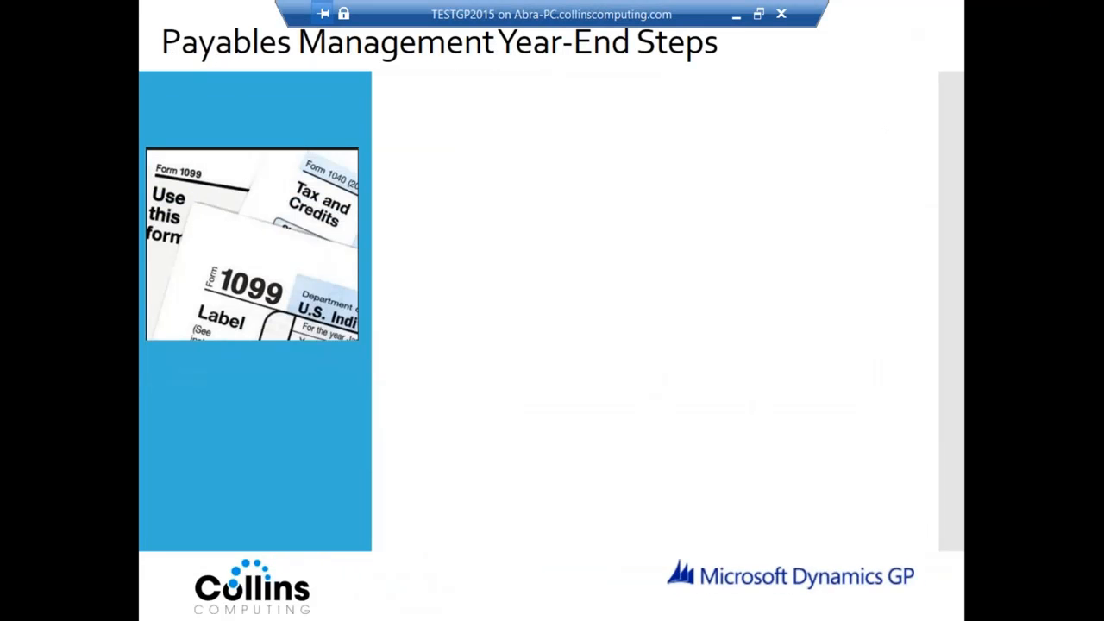
{"action": "key", "text": "Right"}
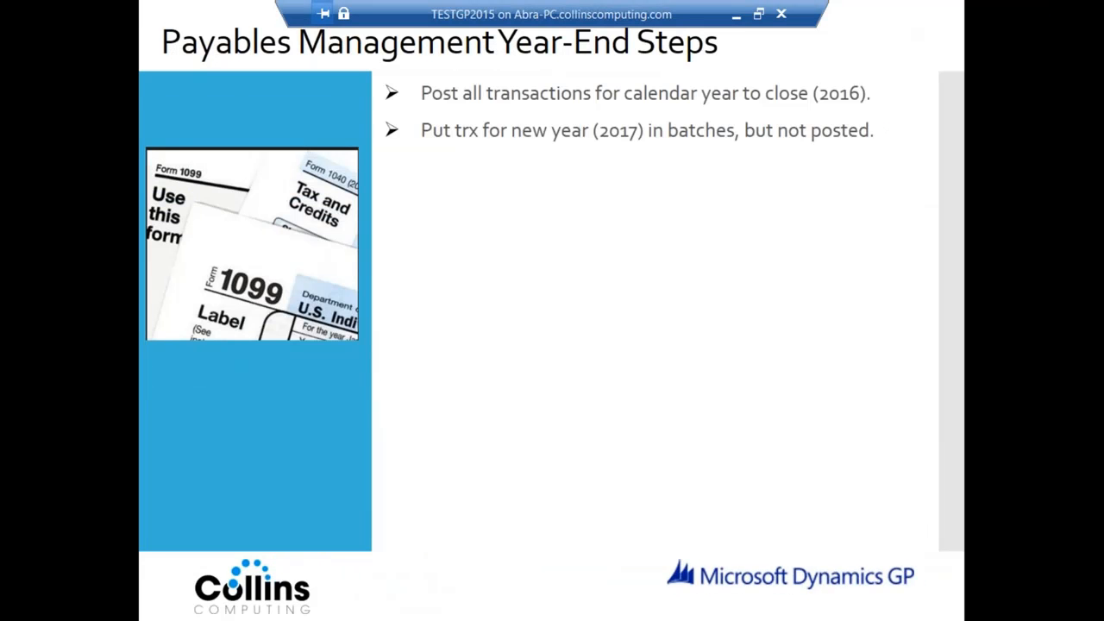
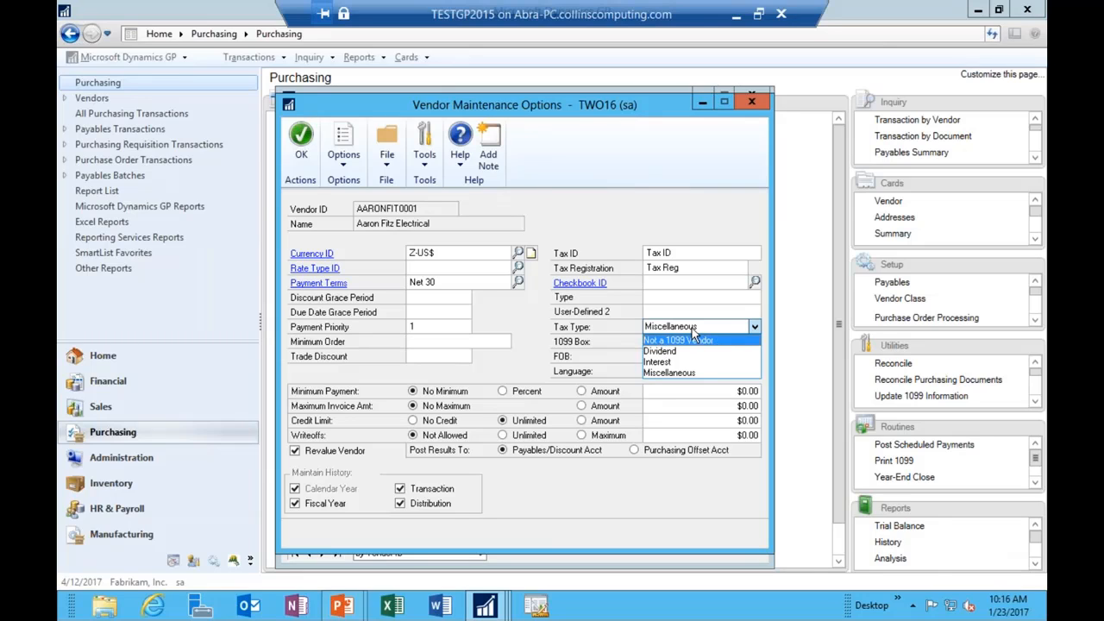
Step: Try the Dividend and Interest tax types, then set the vendor's Tax Type back to Miscellaneous
{"action": "left_click", "coordinate": [692, 330]}
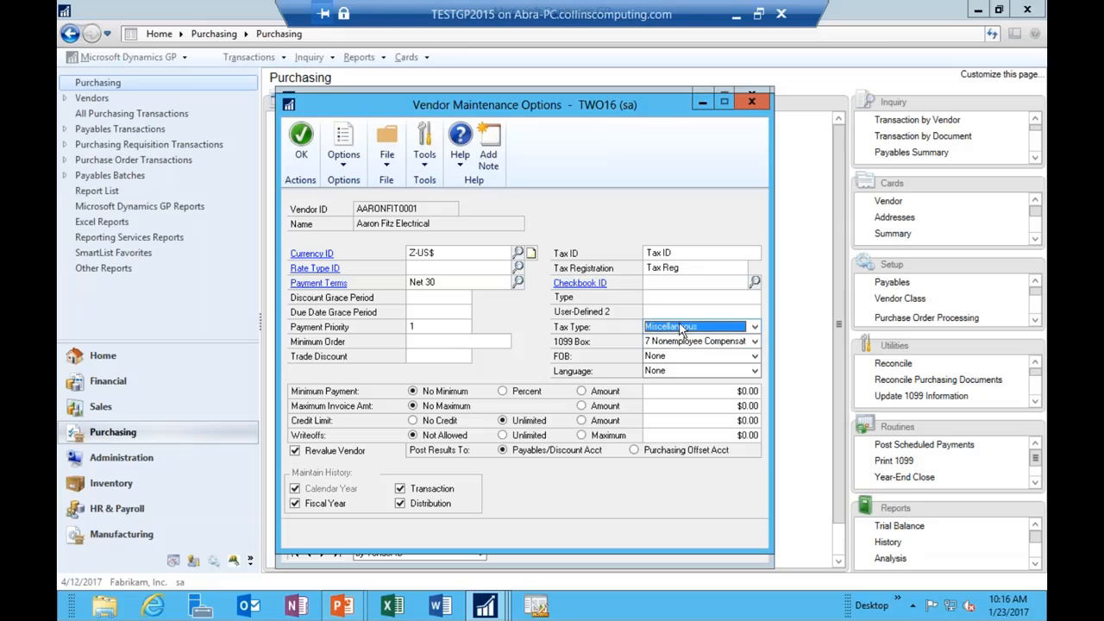
{"action": "left_click", "coordinate": [699, 327]}
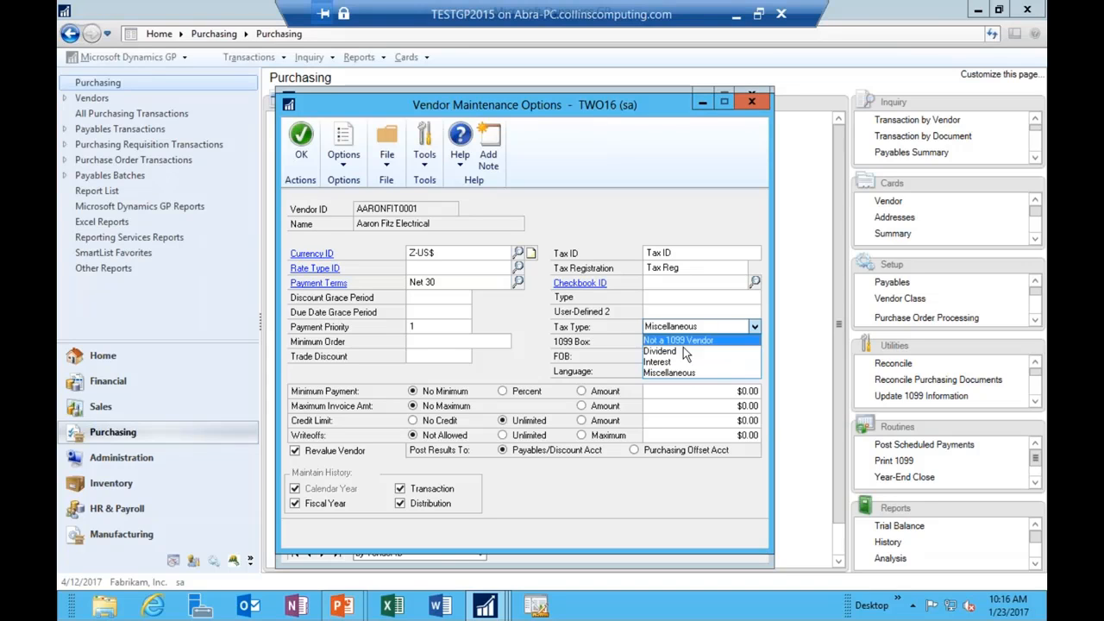
{"action": "left_click", "coordinate": [687, 349]}
{"action": "left_click", "coordinate": [687, 330]}
{"action": "left_click", "coordinate": [685, 363]}
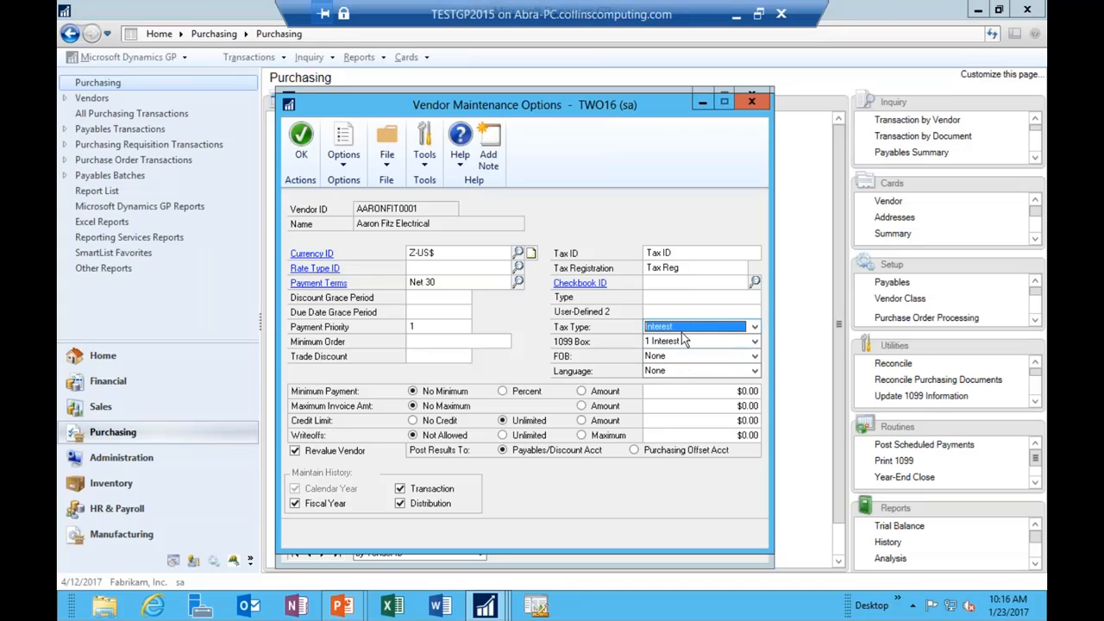
{"action": "left_click", "coordinate": [688, 329]}
{"action": "left_click", "coordinate": [687, 377]}
Step: Keep 1099 Box 7 Nonemployee Compensation and accept the vendor options
{"action": "left_click", "coordinate": [682, 342]}
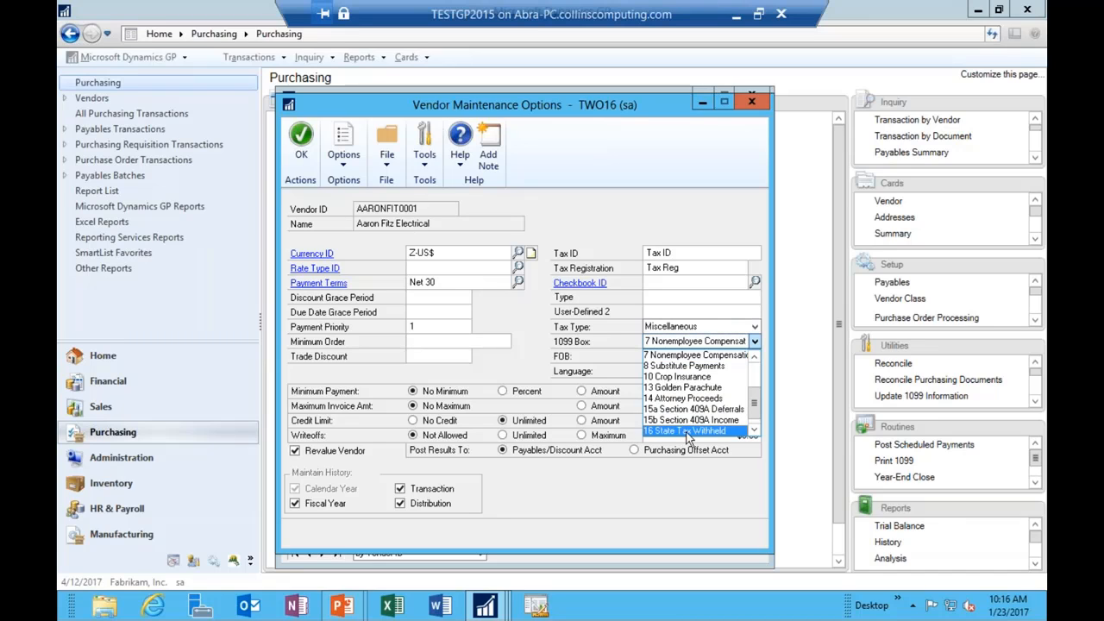
{"action": "left_click", "coordinate": [689, 357]}
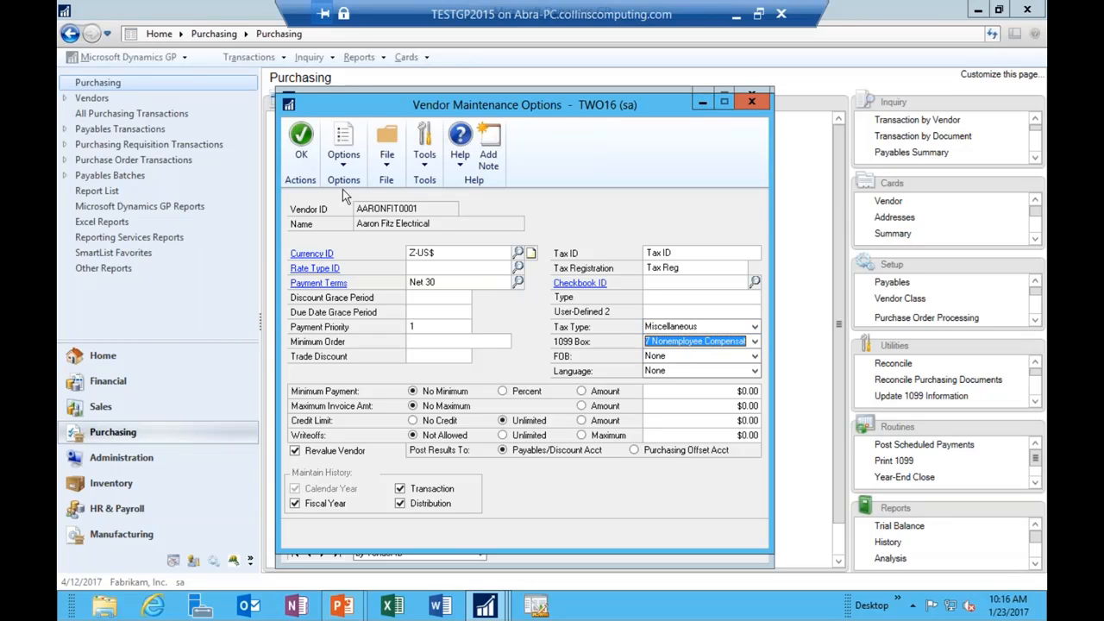
{"action": "left_click", "coordinate": [309, 148]}
Step: Save and close the vendor, view the Purchasing Vendors - 1099 (SD) SmartList, then switch to Vendors
{"action": "left_click", "coordinate": [302, 142]}
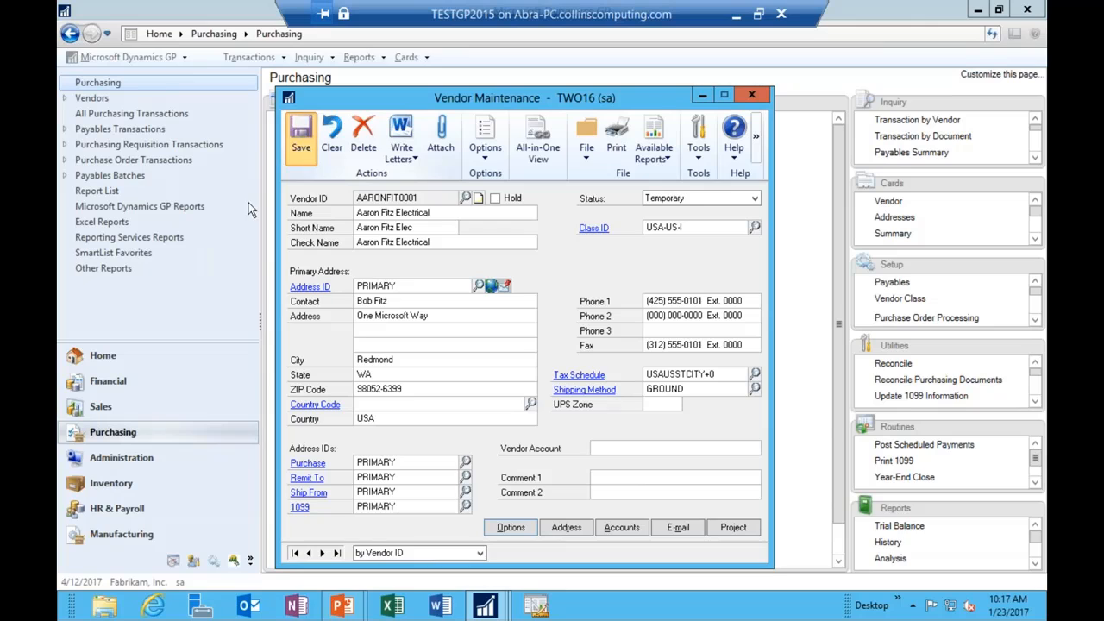
{"action": "left_click", "coordinate": [751, 95]}
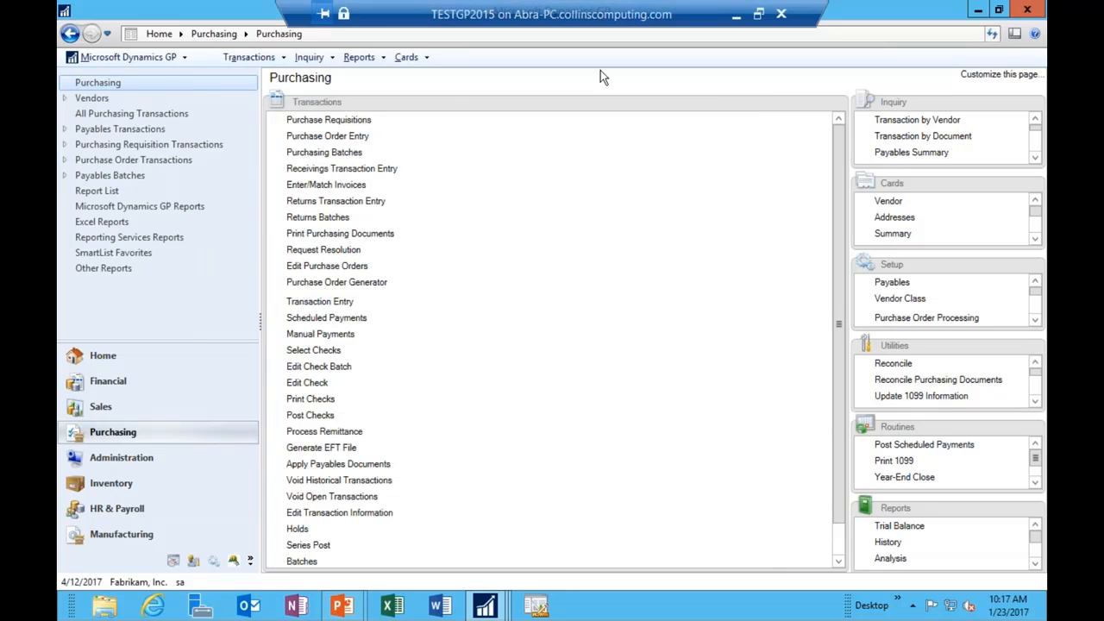
{"action": "left_click", "coordinate": [105, 57]}
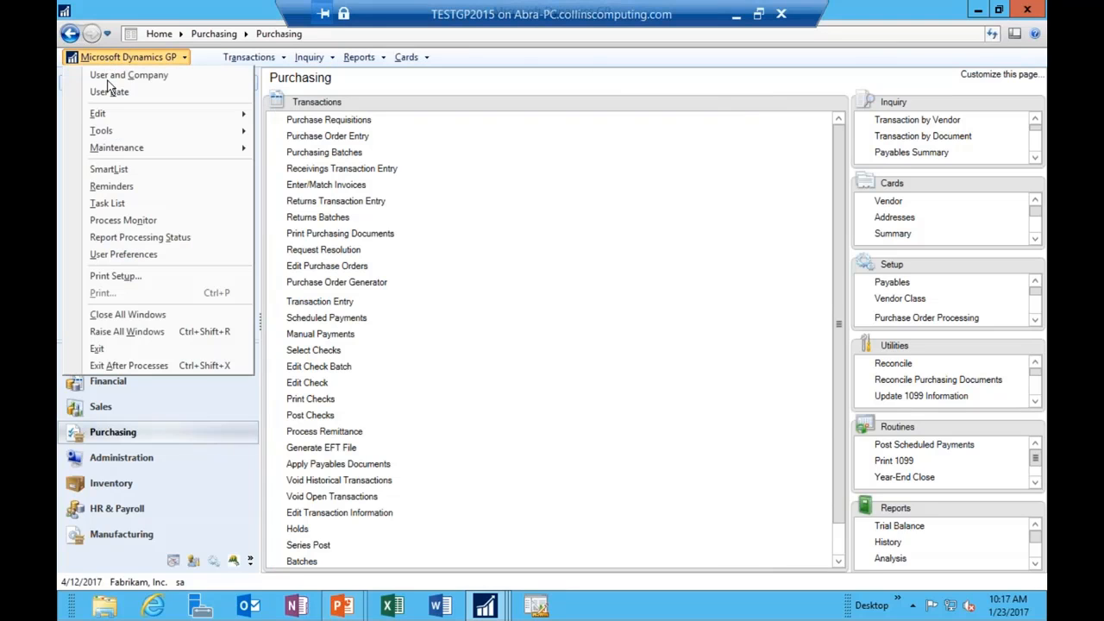
{"action": "left_click", "coordinate": [109, 169]}
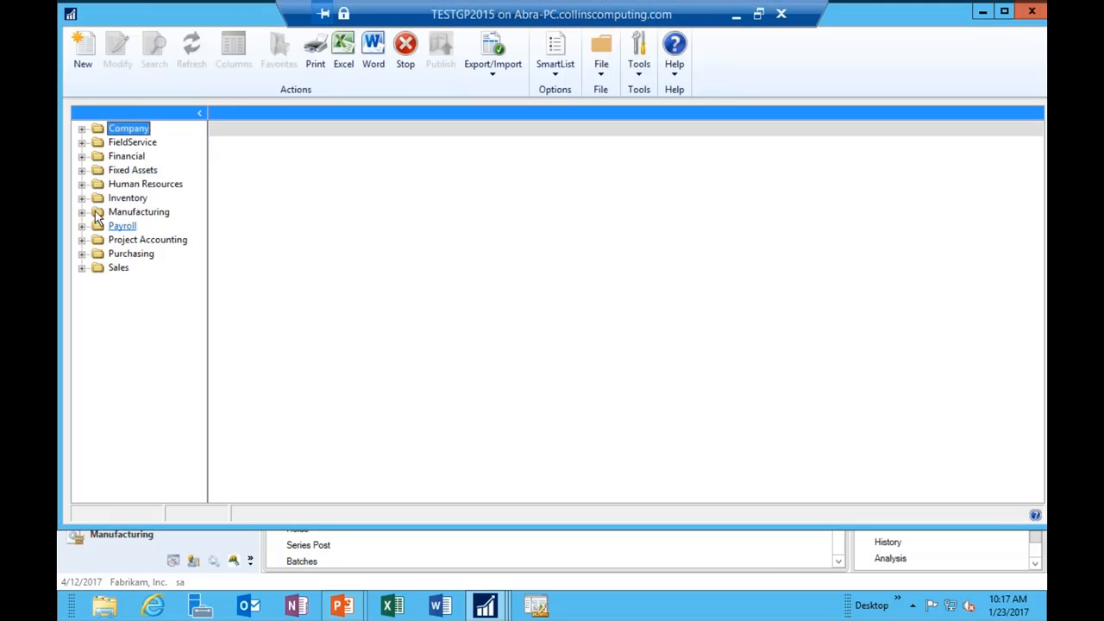
{"action": "left_click", "coordinate": [82, 254]}
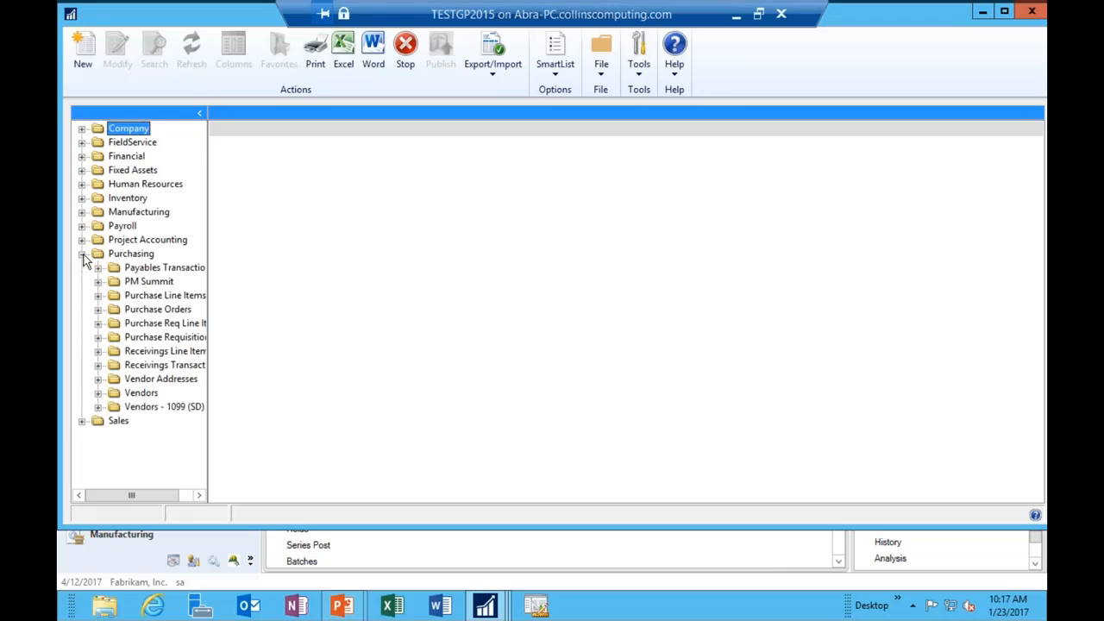
{"action": "left_click", "coordinate": [99, 408]}
{"action": "left_click", "coordinate": [153, 408]}
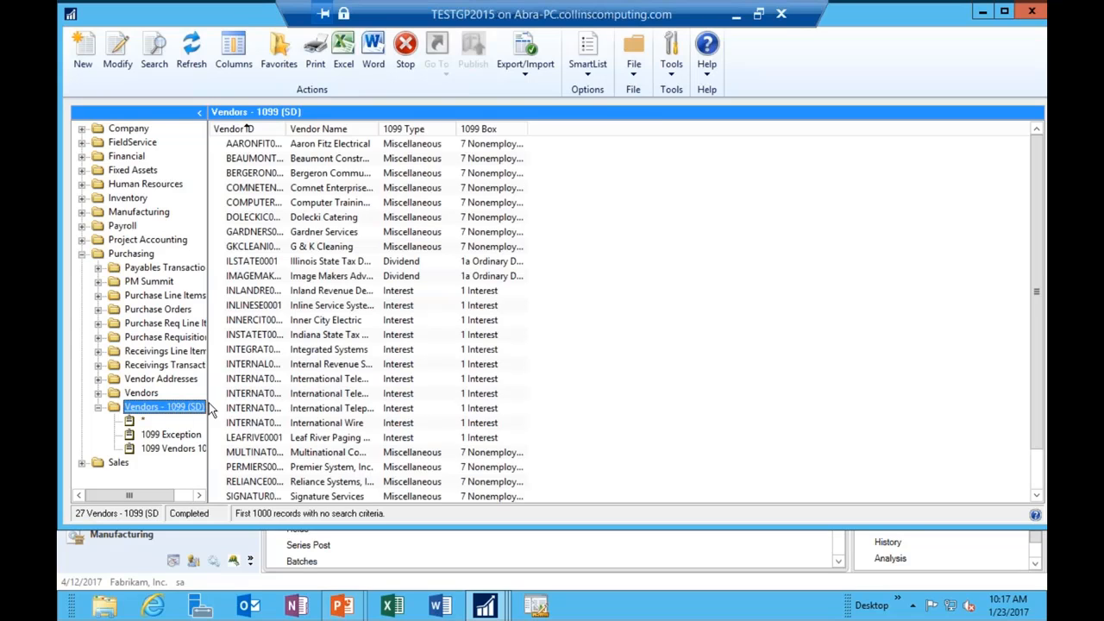
{"action": "left_click", "coordinate": [138, 392]}
Step: Load the default Vendors list and remove the Phone Number 1, Zip Code and State columns
{"action": "left_click", "coordinate": [97, 392]}
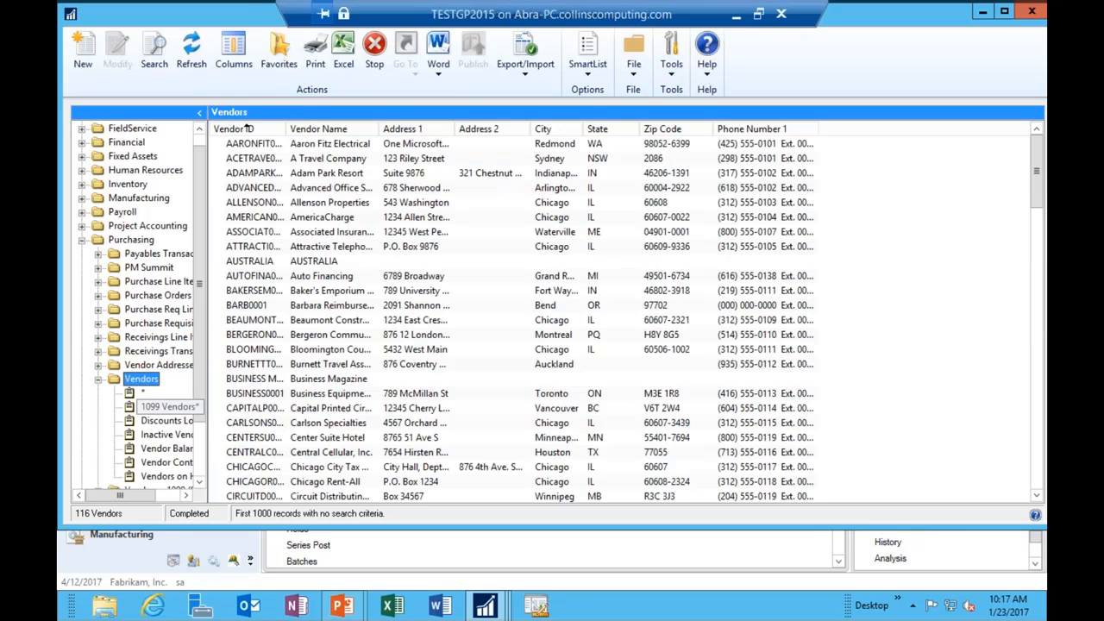
{"action": "left_click", "coordinate": [143, 394]}
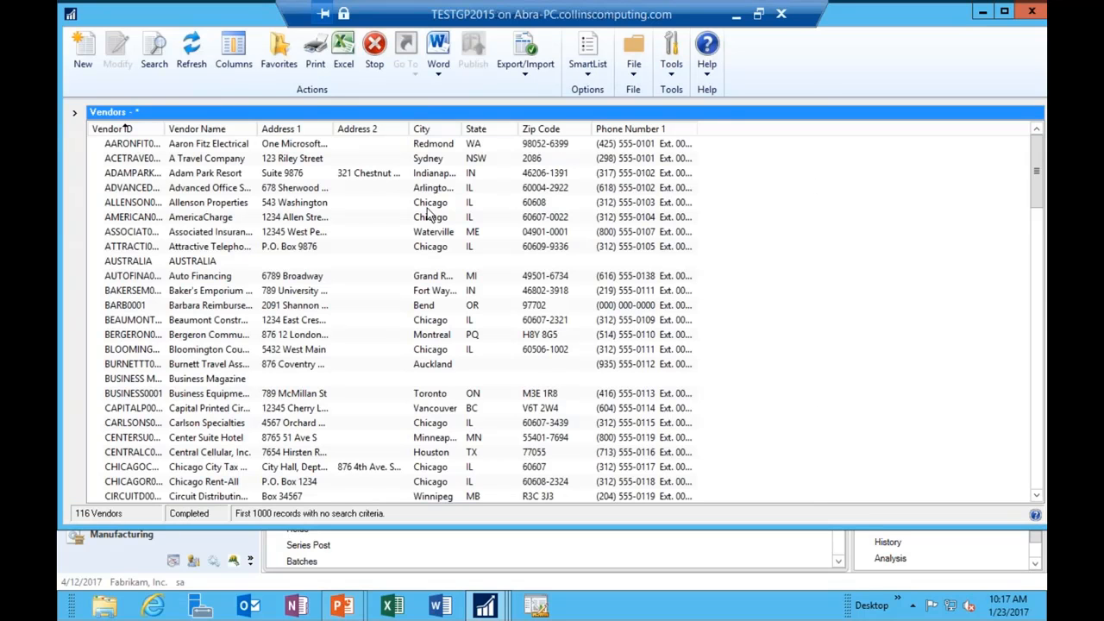
{"action": "left_click", "coordinate": [233, 54]}
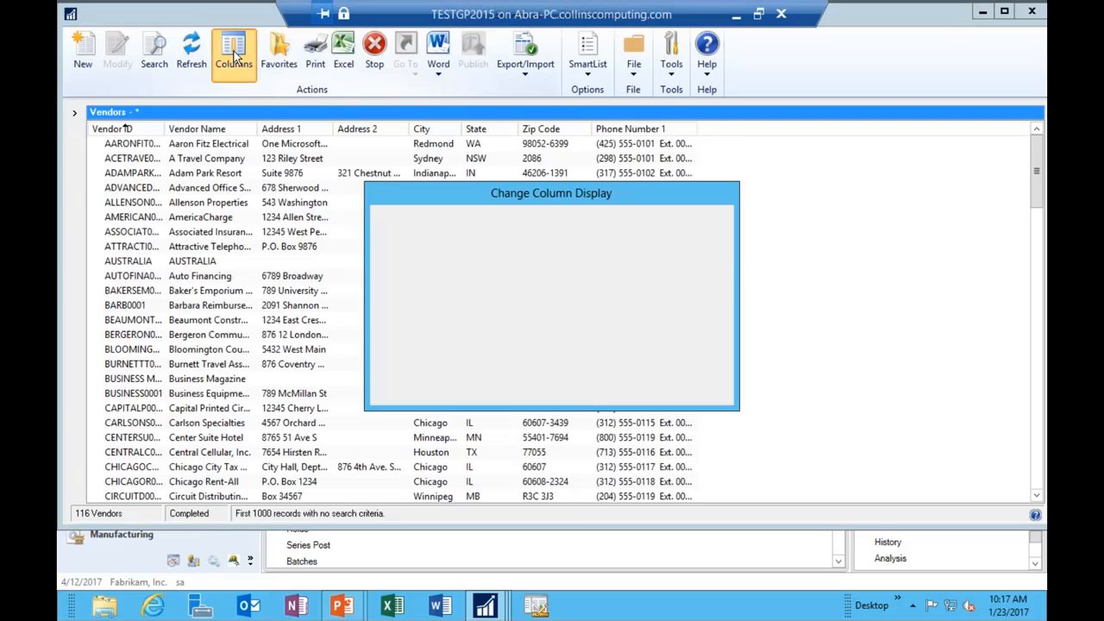
{"action": "left_click", "coordinate": [435, 330]}
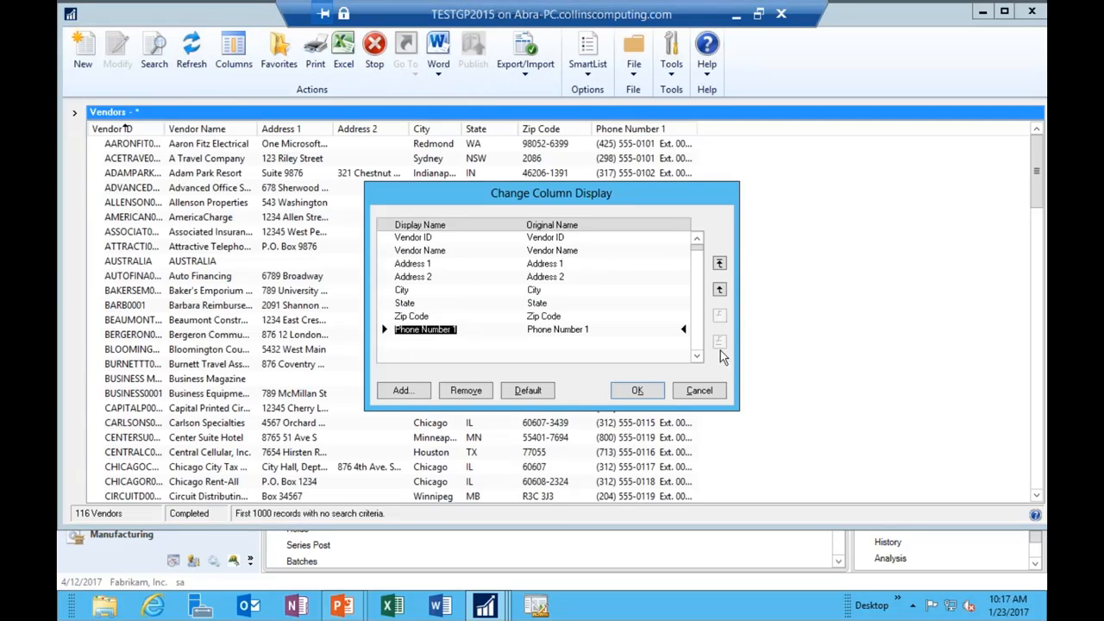
{"action": "left_click", "coordinate": [466, 391]}
{"action": "left_click", "coordinate": [418, 317]}
{"action": "left_click", "coordinate": [466, 393]}
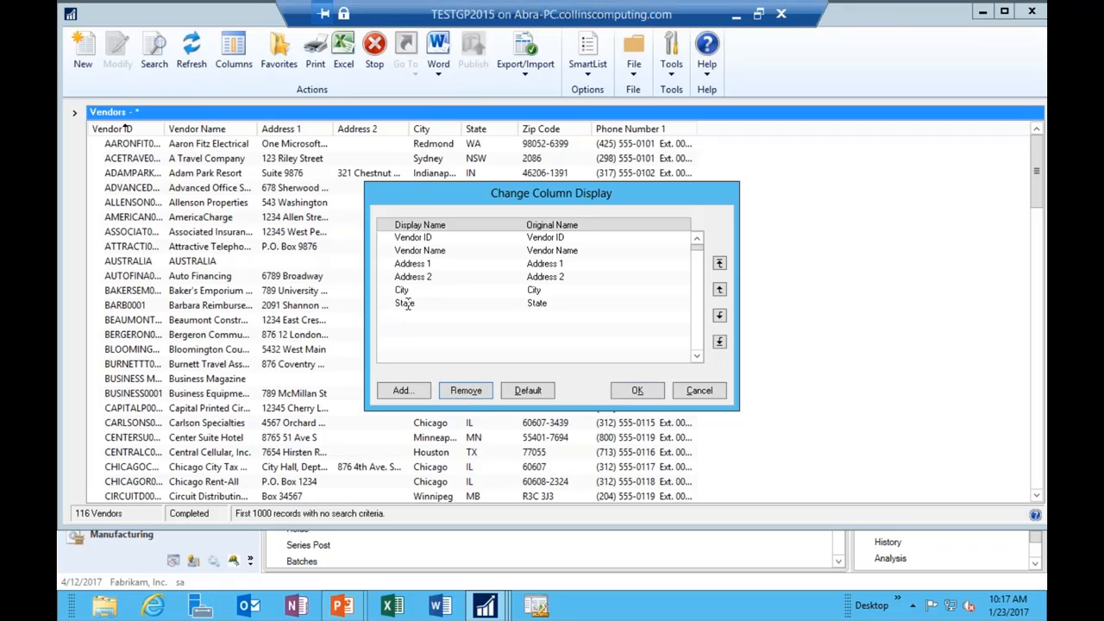
{"action": "left_click", "coordinate": [405, 303]}
{"action": "left_click", "coordinate": [464, 390]}
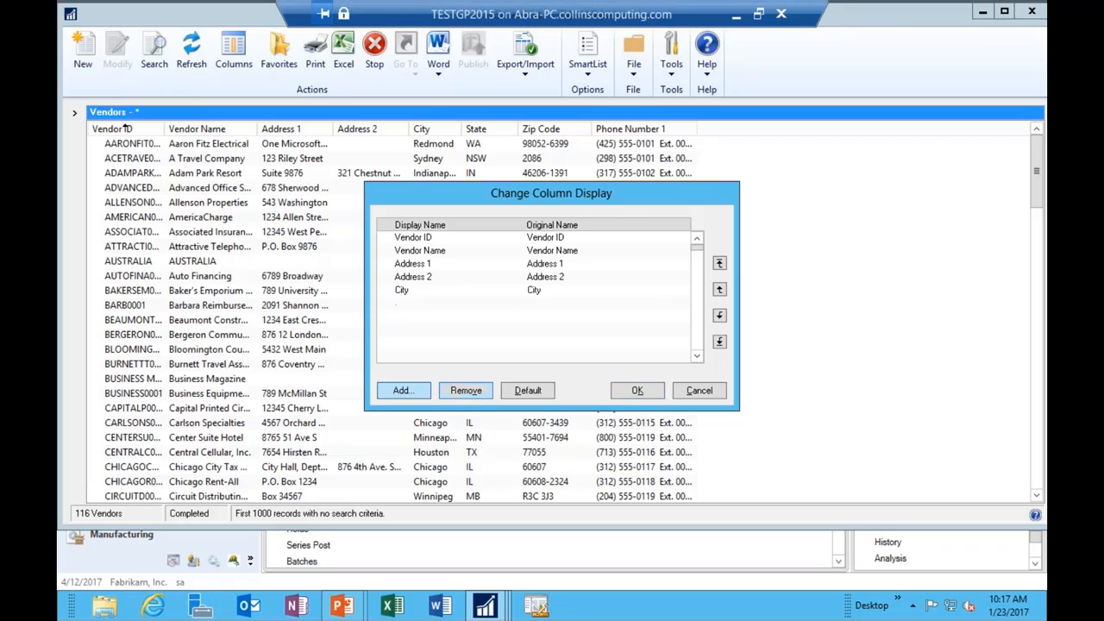
Step: Add 1099 Type, Tax ID Number and User-Defined 2 as displayed columns
{"action": "left_click", "coordinate": [401, 390]}
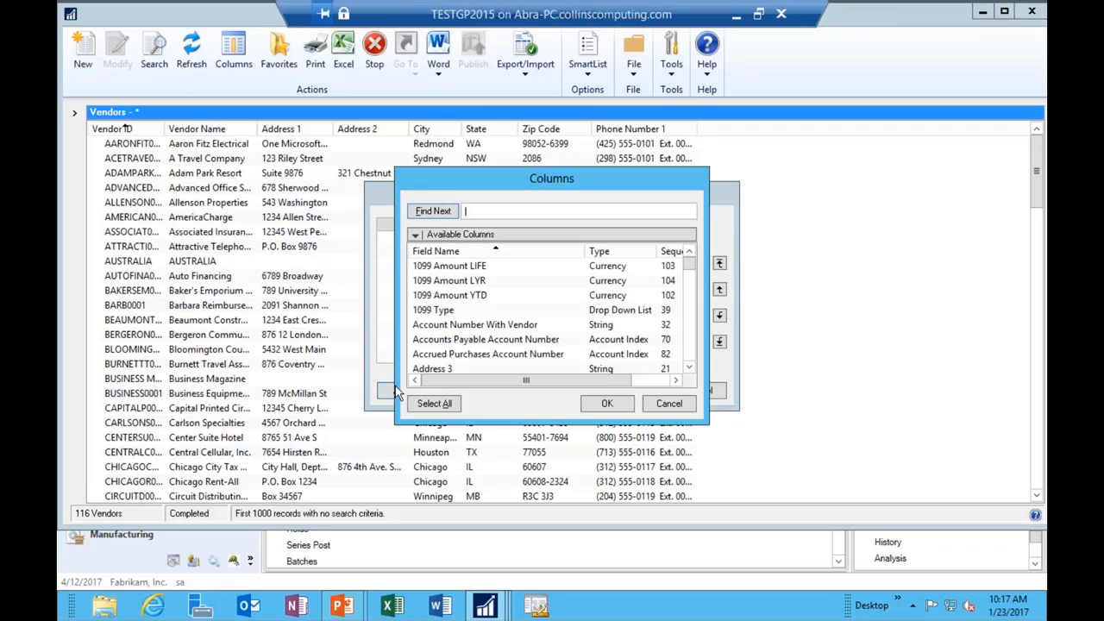
{"action": "left_click", "coordinate": [447, 312]}
{"action": "left_click", "coordinate": [600, 402]}
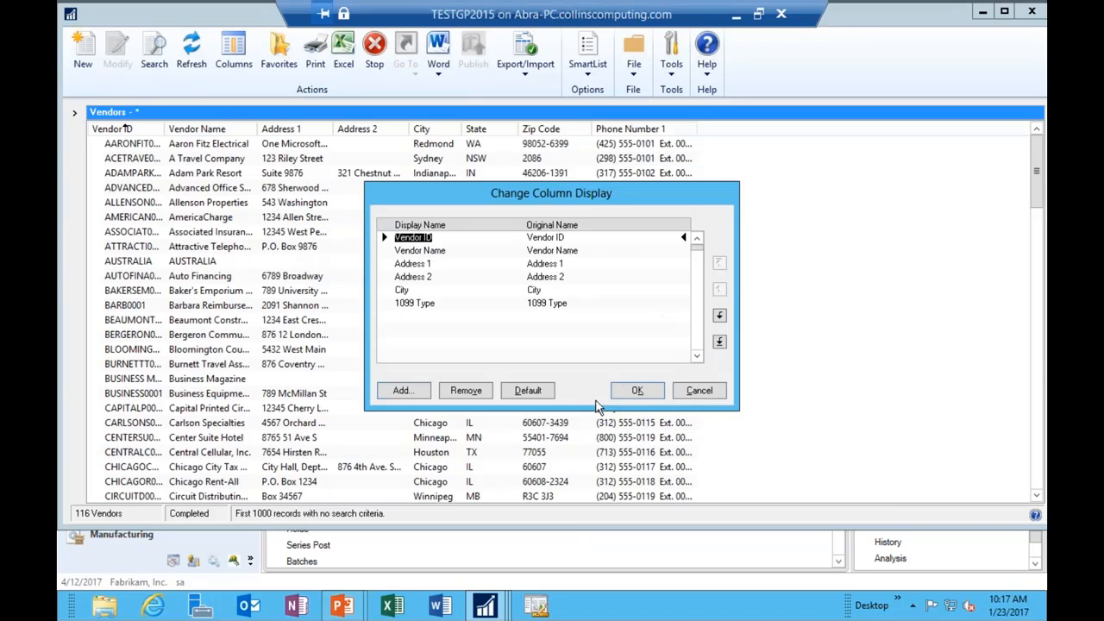
{"action": "left_click", "coordinate": [402, 390]}
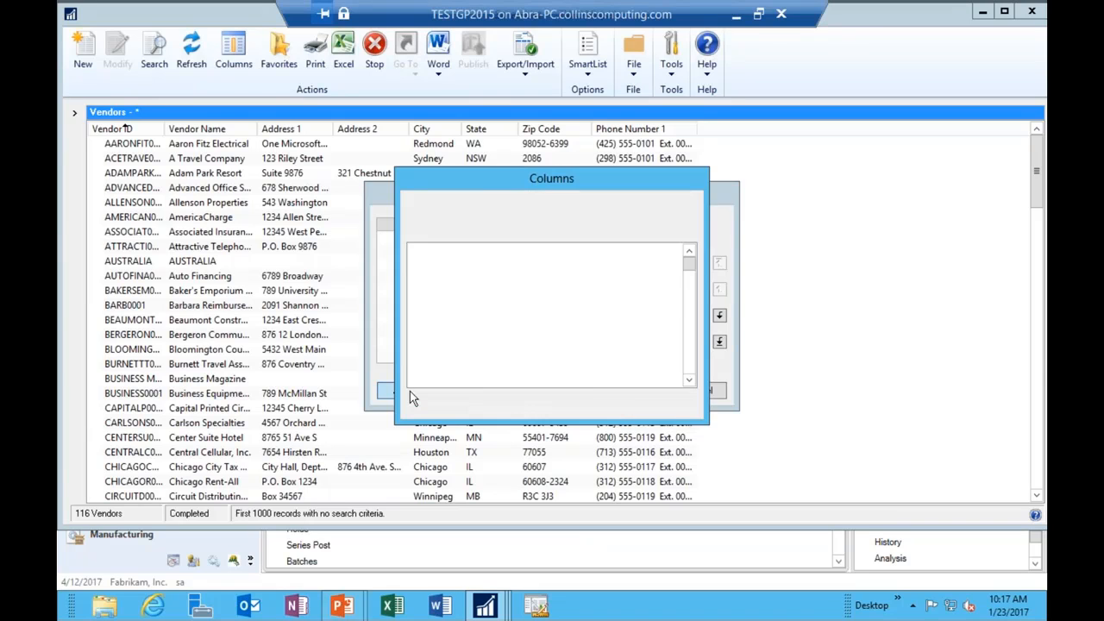
{"action": "scroll", "coordinate": [544, 341], "scroll_direction": "down", "scroll_amount": 10}
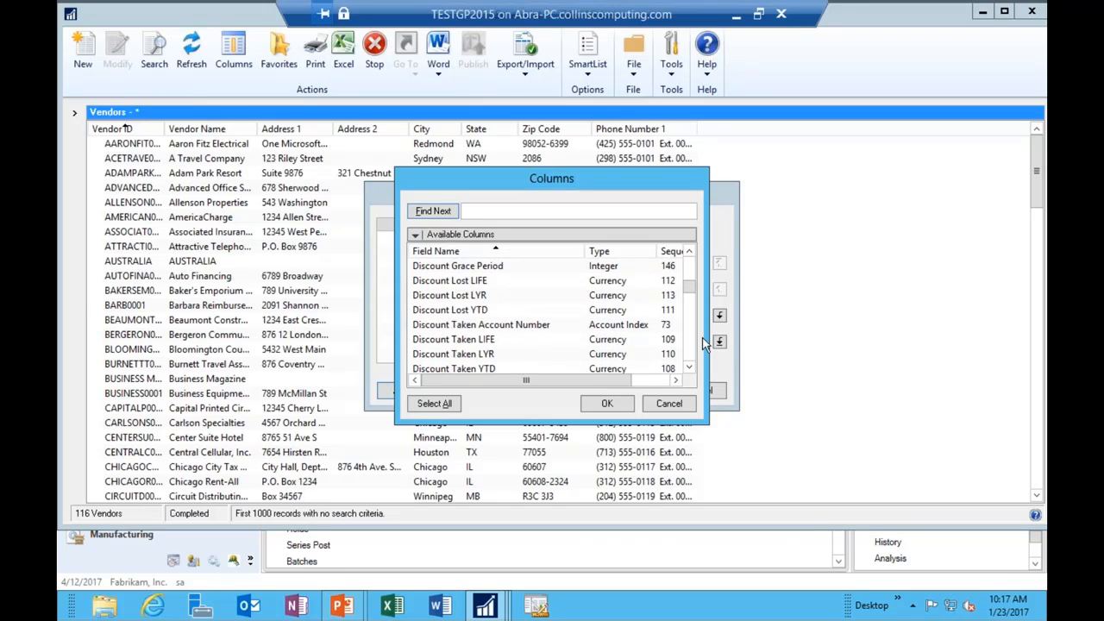
{"action": "left_click", "coordinate": [439, 314]}
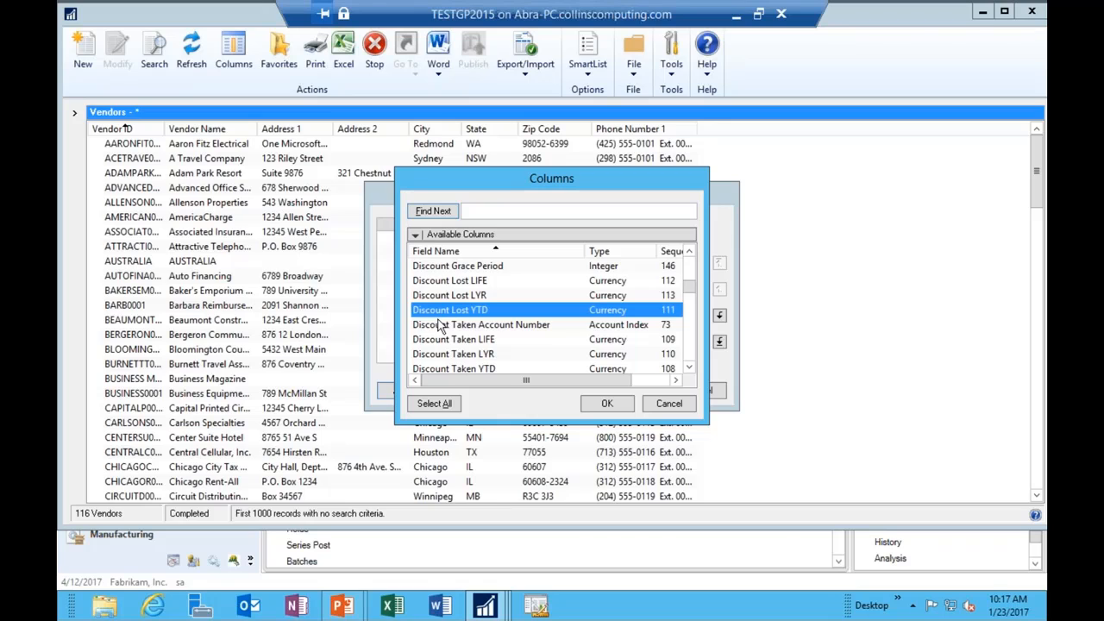
{"action": "key", "text": "t"}
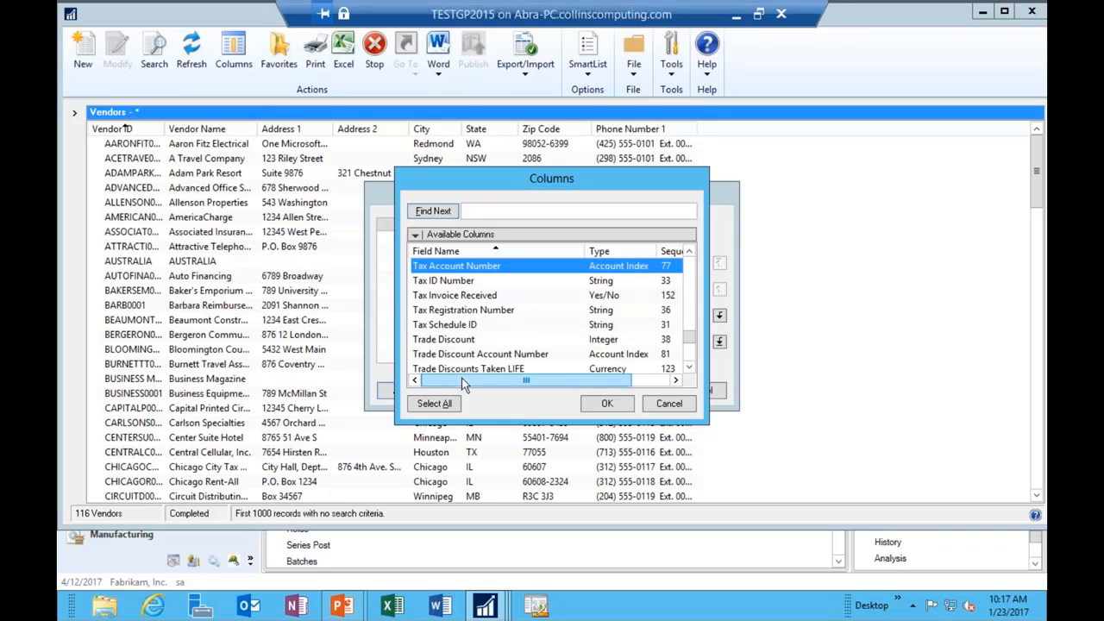
{"action": "left_click", "coordinate": [459, 285]}
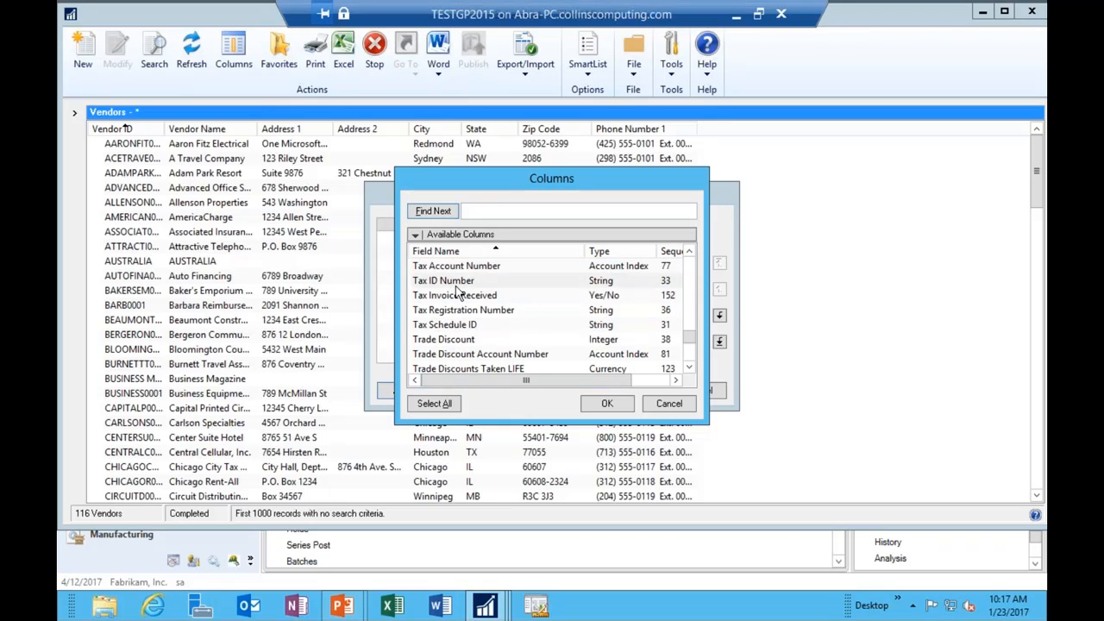
{"action": "left_click", "coordinate": [603, 404]}
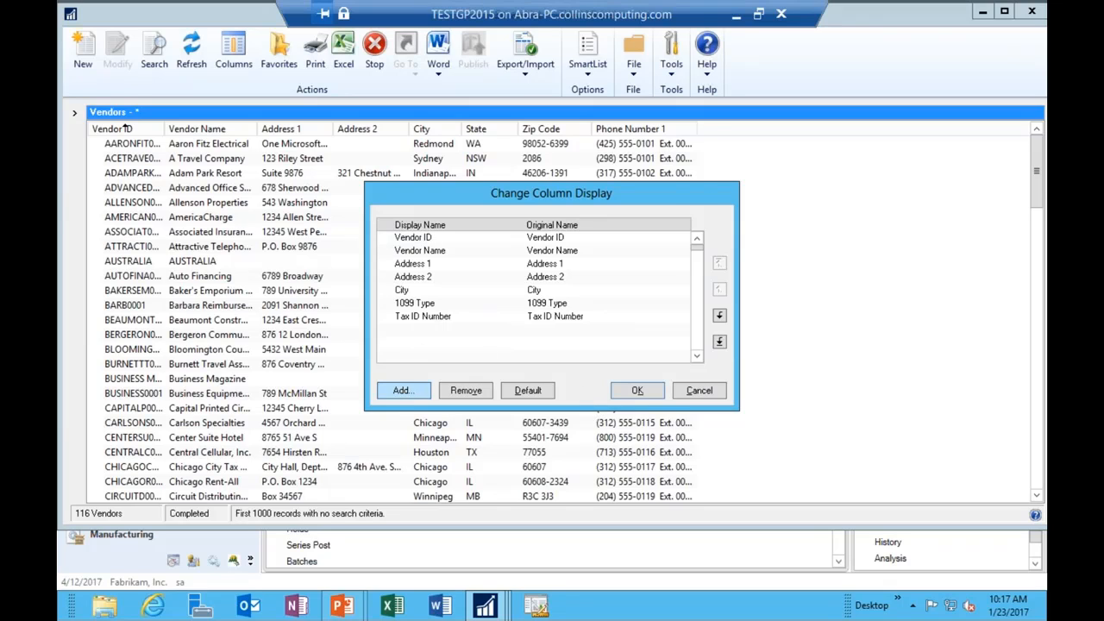
{"action": "left_click", "coordinate": [403, 389]}
{"action": "left_click", "coordinate": [481, 340]}
{"action": "key", "text": "u"}
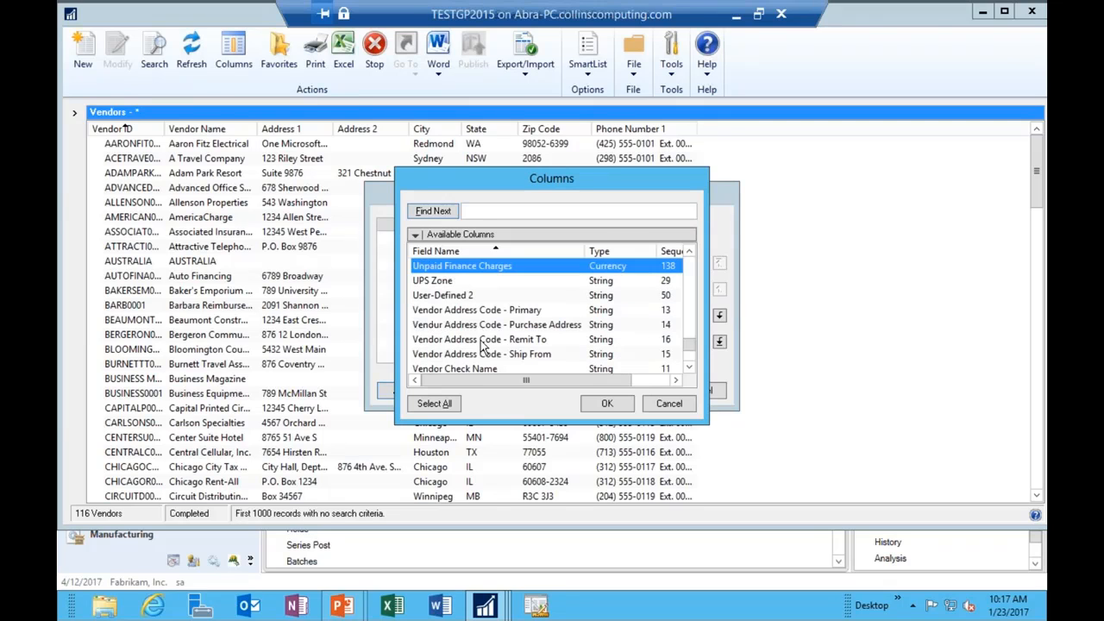
{"action": "left_click", "coordinate": [452, 296]}
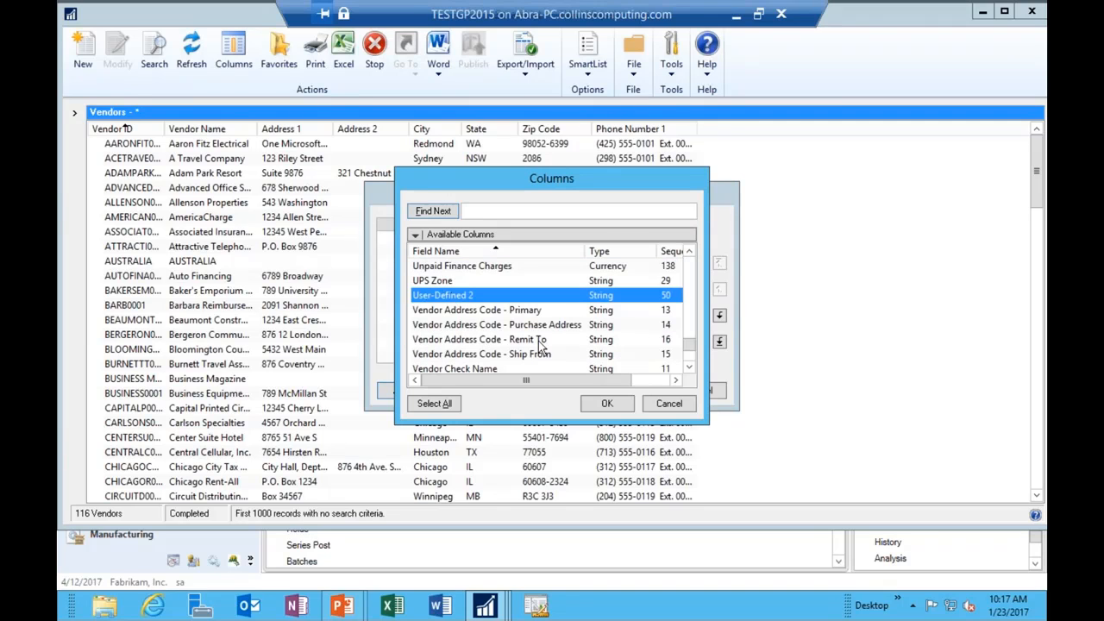
{"action": "left_click", "coordinate": [604, 403]}
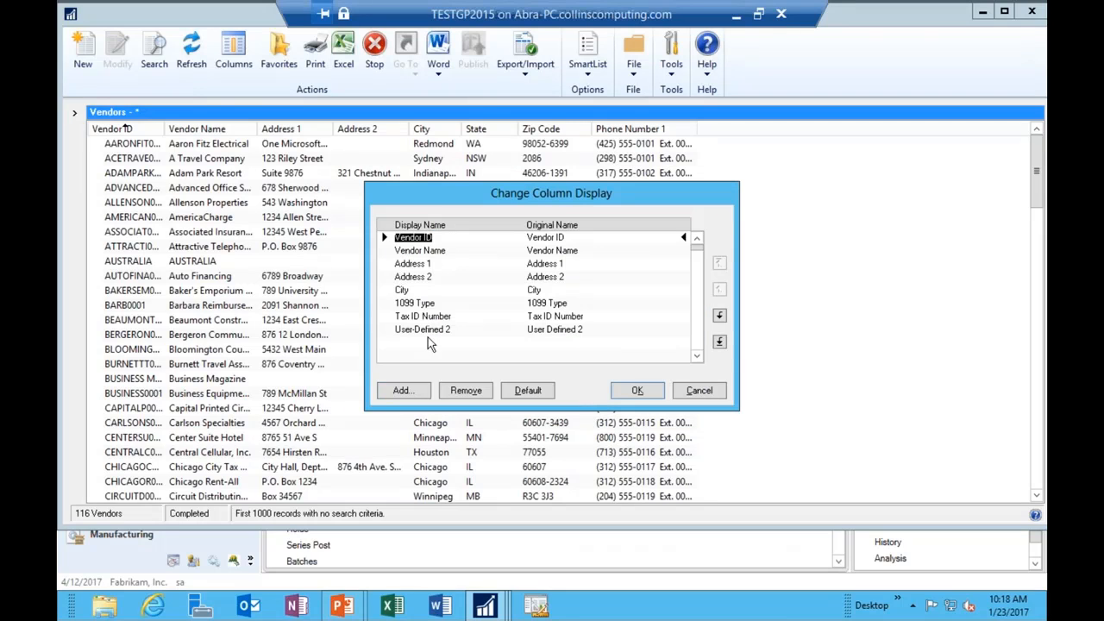
Step: Apply the new column layout and select the Beaumont Construction vendor row
{"action": "left_click", "coordinate": [639, 390]}
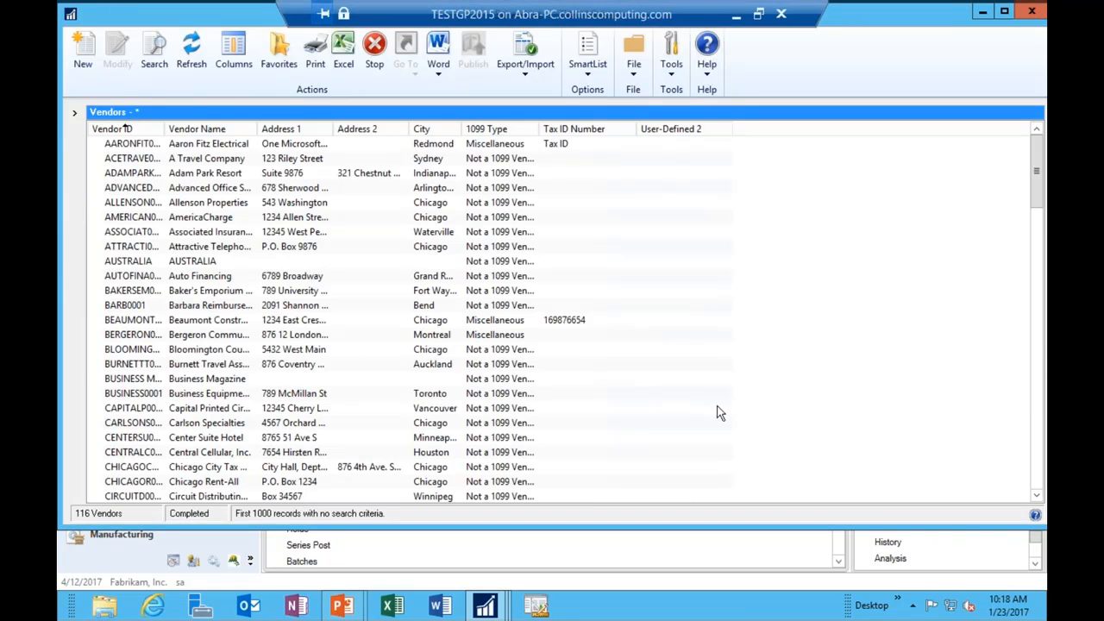
{"action": "left_click", "coordinate": [566, 149]}
{"action": "left_click", "coordinate": [576, 320]}
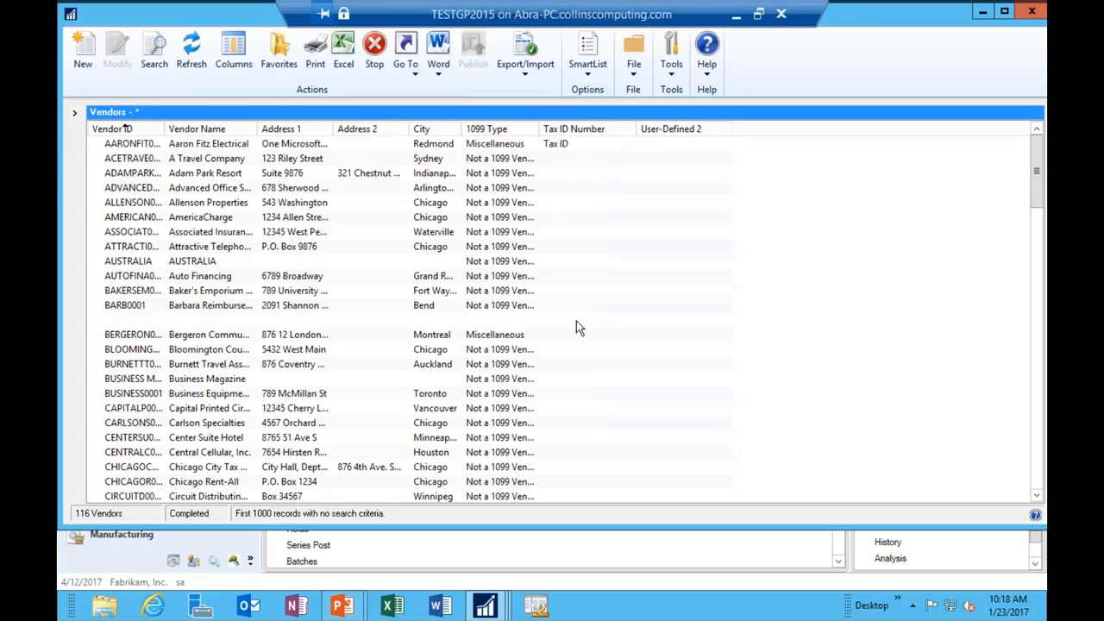
Step: Search for vendors whose 1099 Type is not equal to 'Not a 1099 Vendor', leaving 27
{"action": "left_click", "coordinate": [153, 61]}
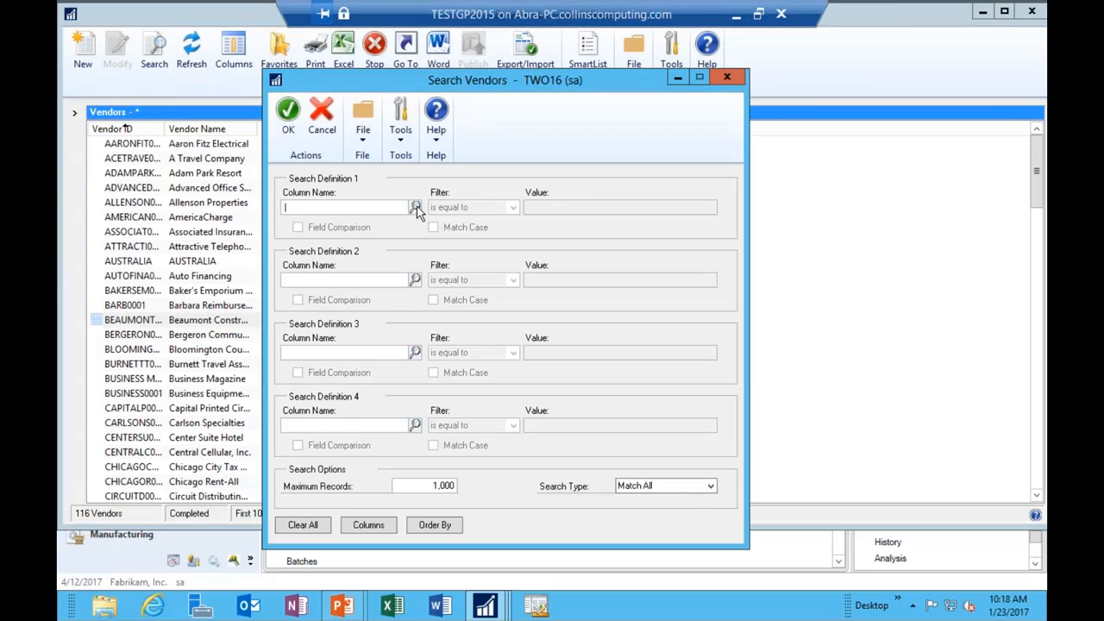
{"action": "left_click", "coordinate": [416, 208]}
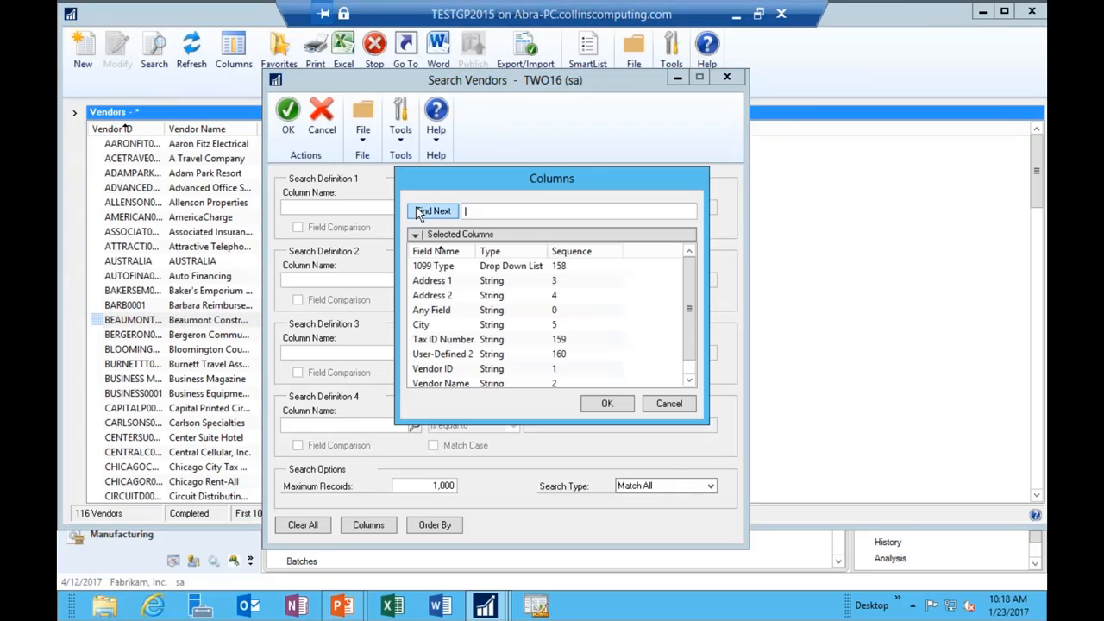
{"action": "left_click", "coordinate": [432, 268]}
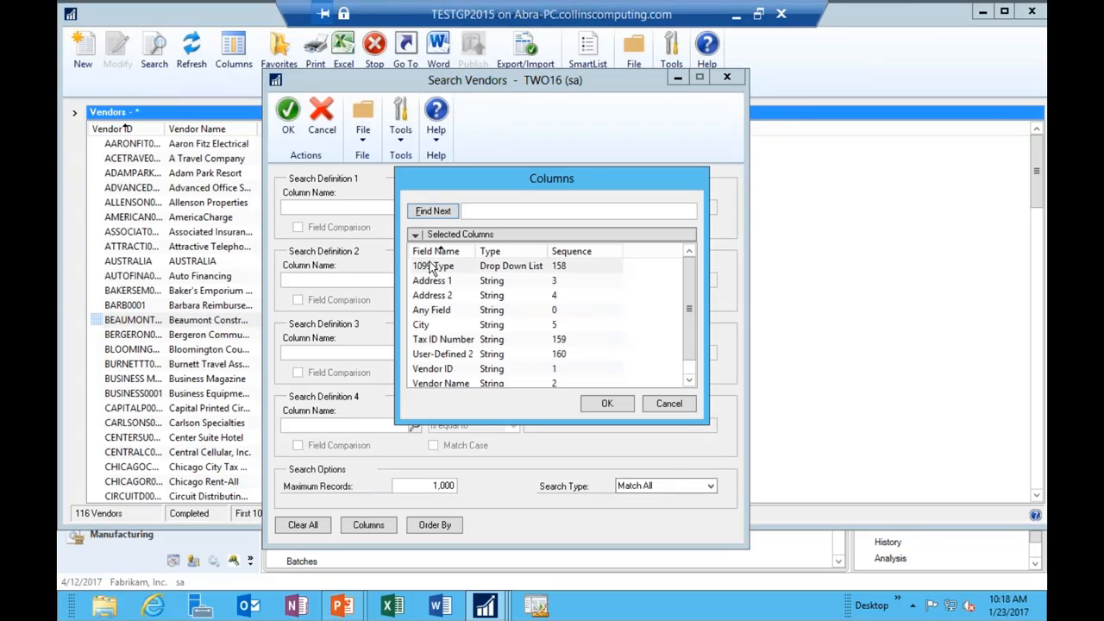
{"action": "left_click", "coordinate": [607, 404]}
{"action": "left_click", "coordinate": [488, 210]}
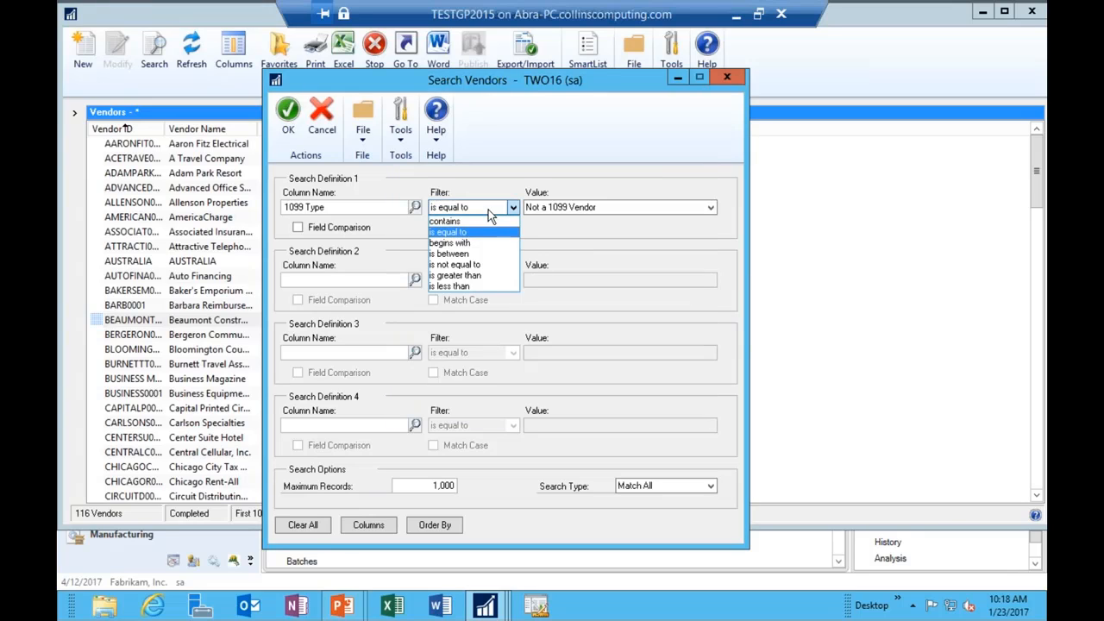
{"action": "left_click", "coordinate": [466, 265]}
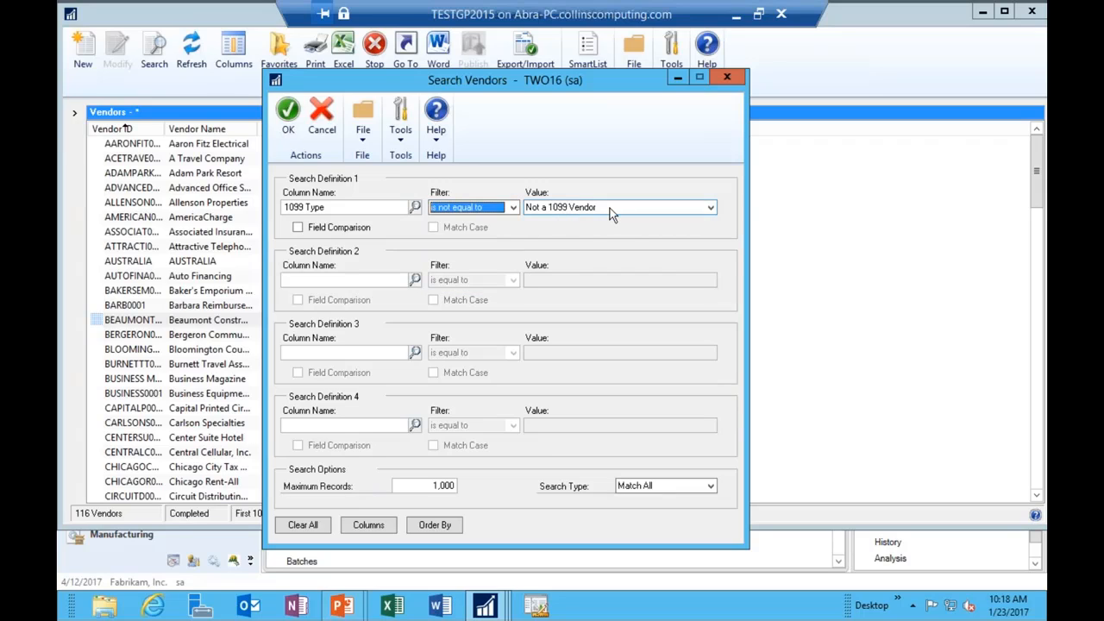
{"action": "left_click", "coordinate": [538, 207]}
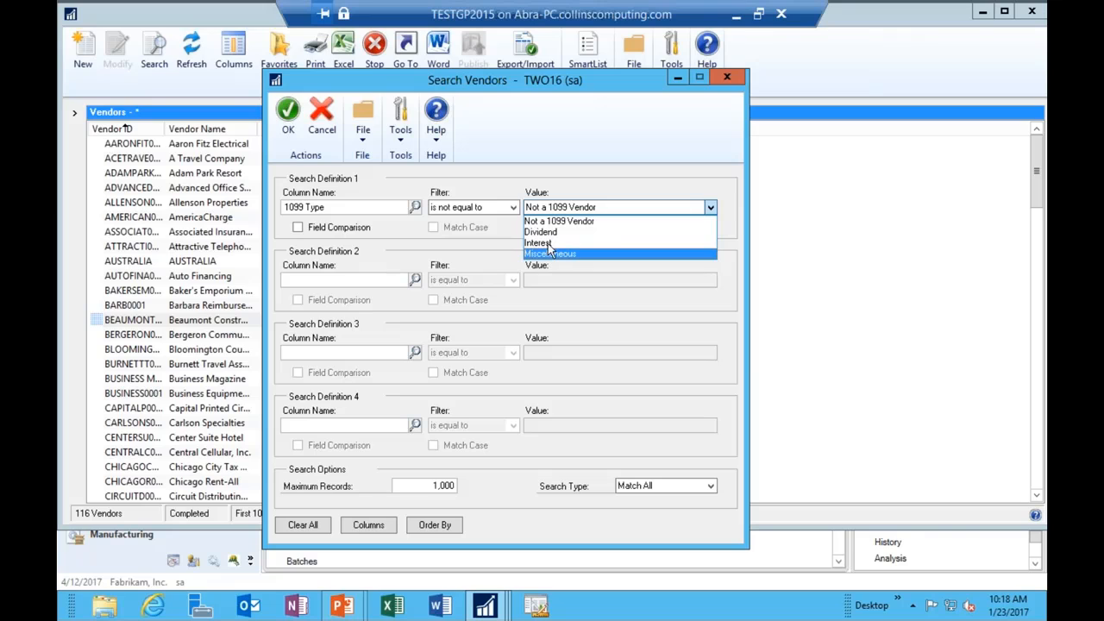
{"action": "left_click", "coordinate": [548, 221]}
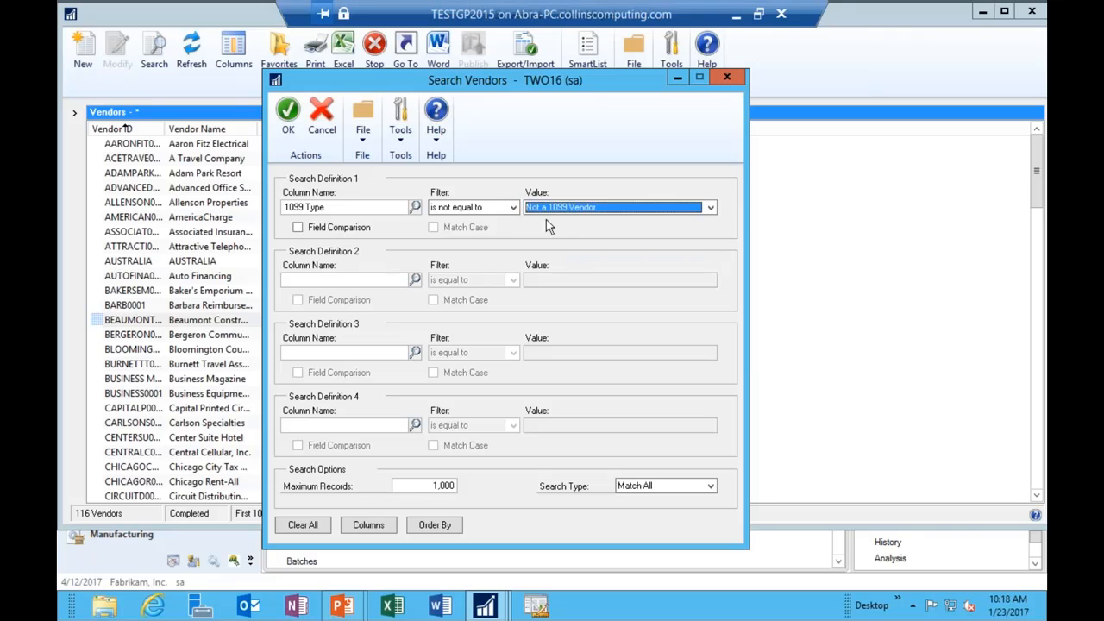
{"action": "left_click", "coordinate": [289, 123]}
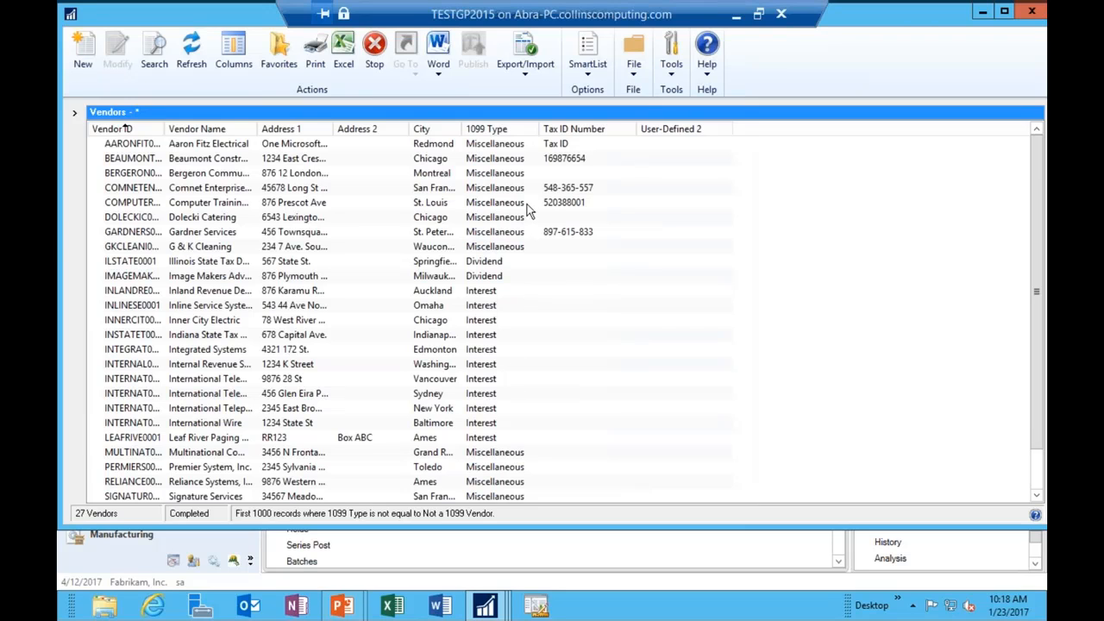
Step: Add a second search condition, Tax ID Number equal to blank, narrowing the list to 22 vendors
{"action": "left_click", "coordinate": [160, 58]}
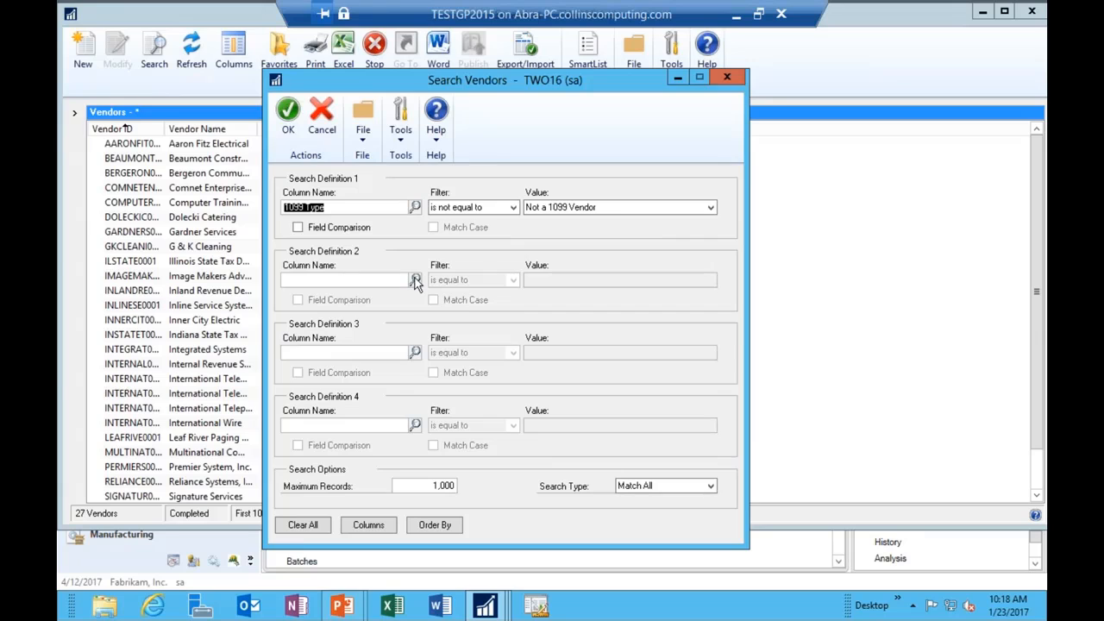
{"action": "left_click", "coordinate": [415, 280]}
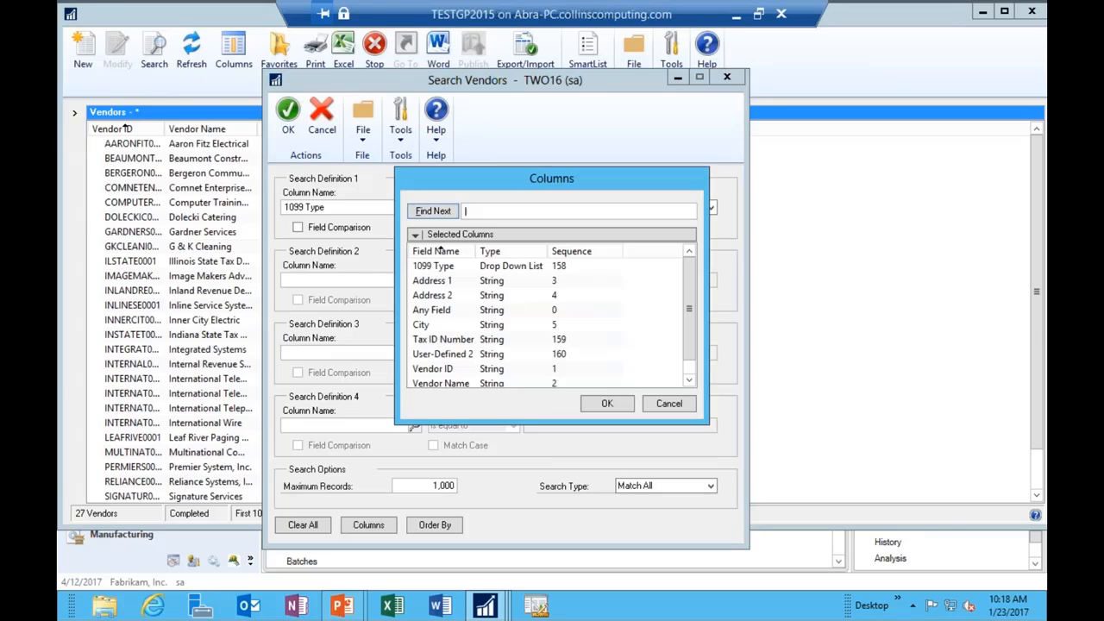
{"action": "left_click", "coordinate": [453, 340]}
{"action": "left_click", "coordinate": [591, 404]}
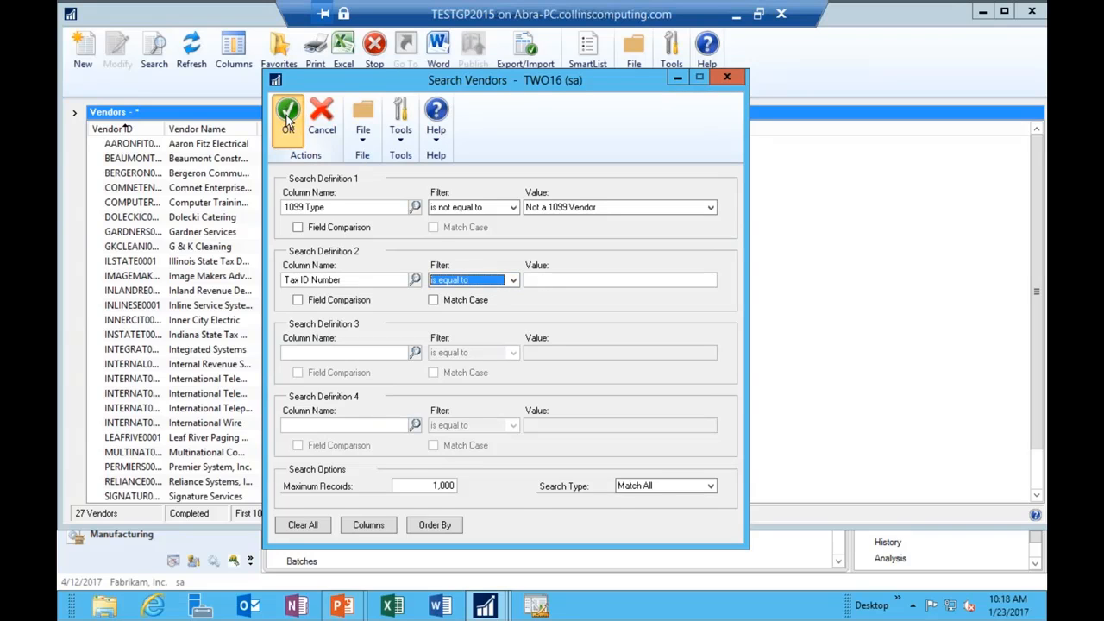
{"action": "left_click", "coordinate": [288, 115]}
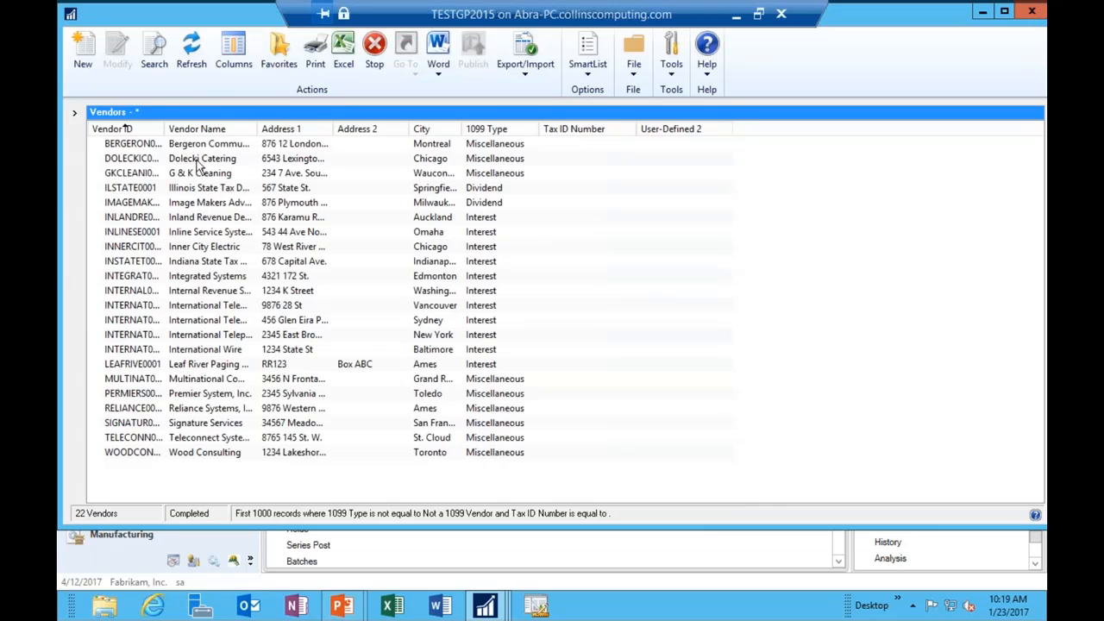
Step: Move Bergeron Communications' Tax Registration number into its Tax ID field, then save and close the record
{"action": "double_click", "coordinate": [200, 147]}
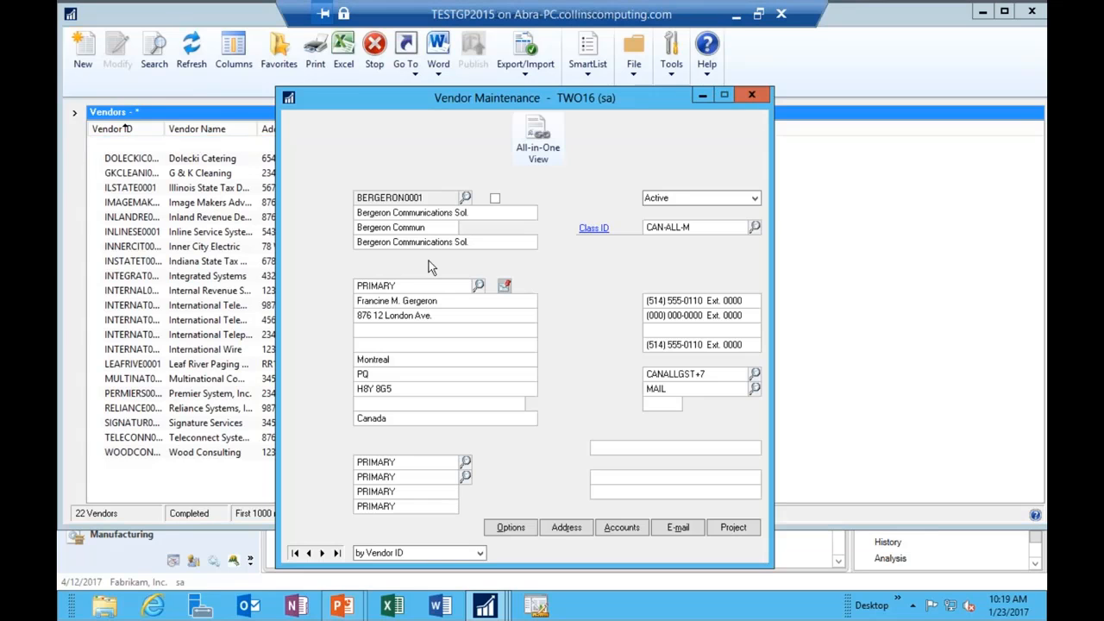
{"action": "left_click", "coordinate": [527, 527]}
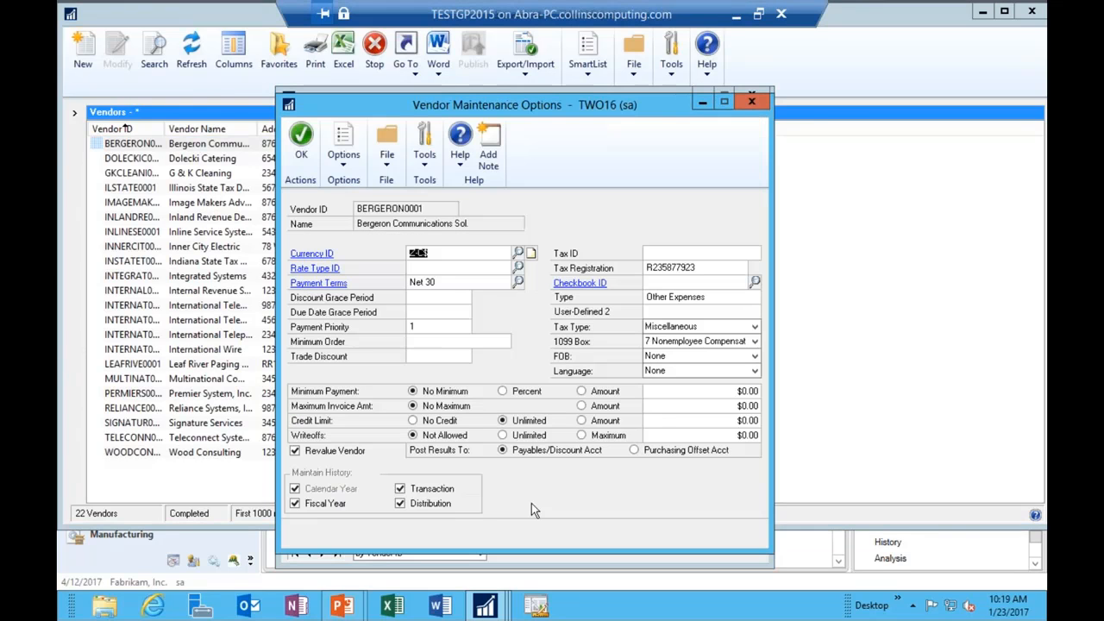
{"action": "double_click", "coordinate": [703, 269]}
{"action": "key", "text": "ctrl+c"}
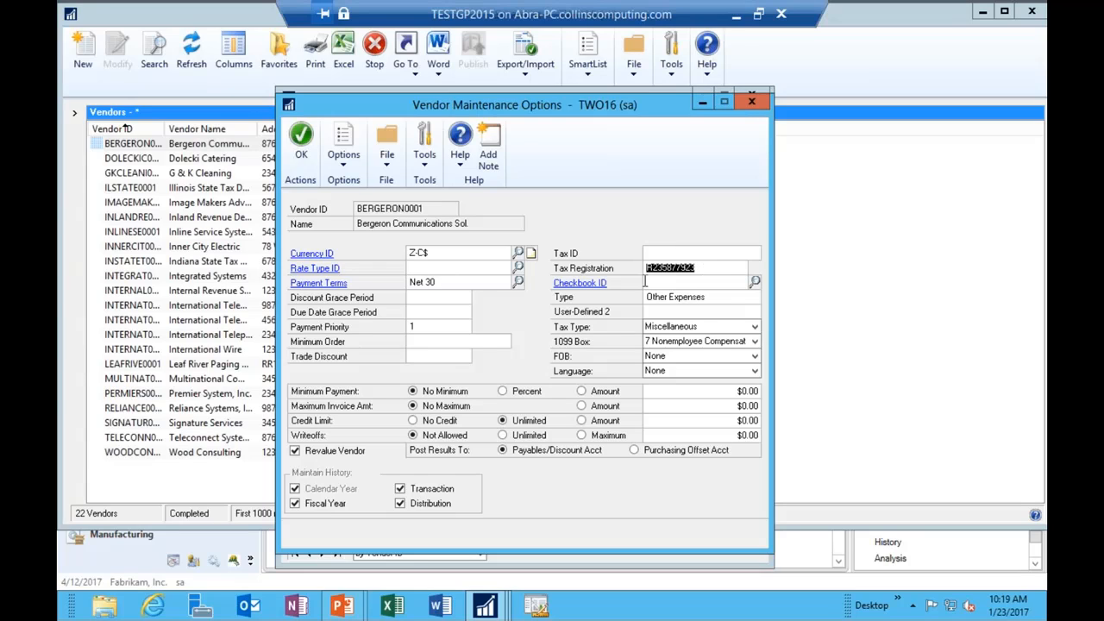
{"action": "key", "text": "Delete"}
{"action": "key", "text": "ctrl+v"}
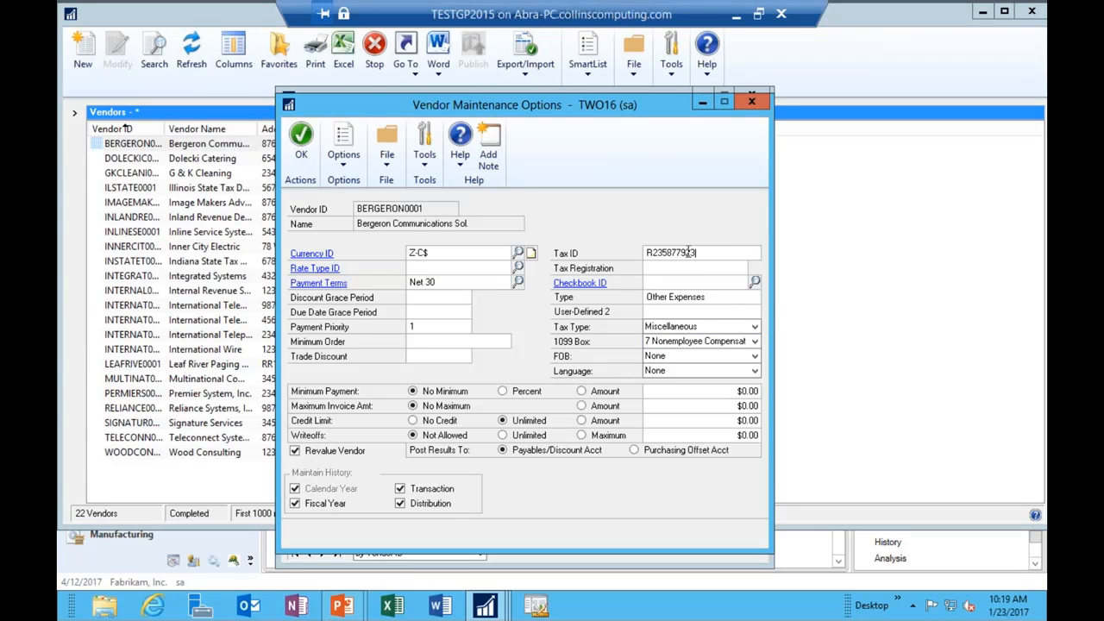
{"action": "left_click", "coordinate": [302, 142]}
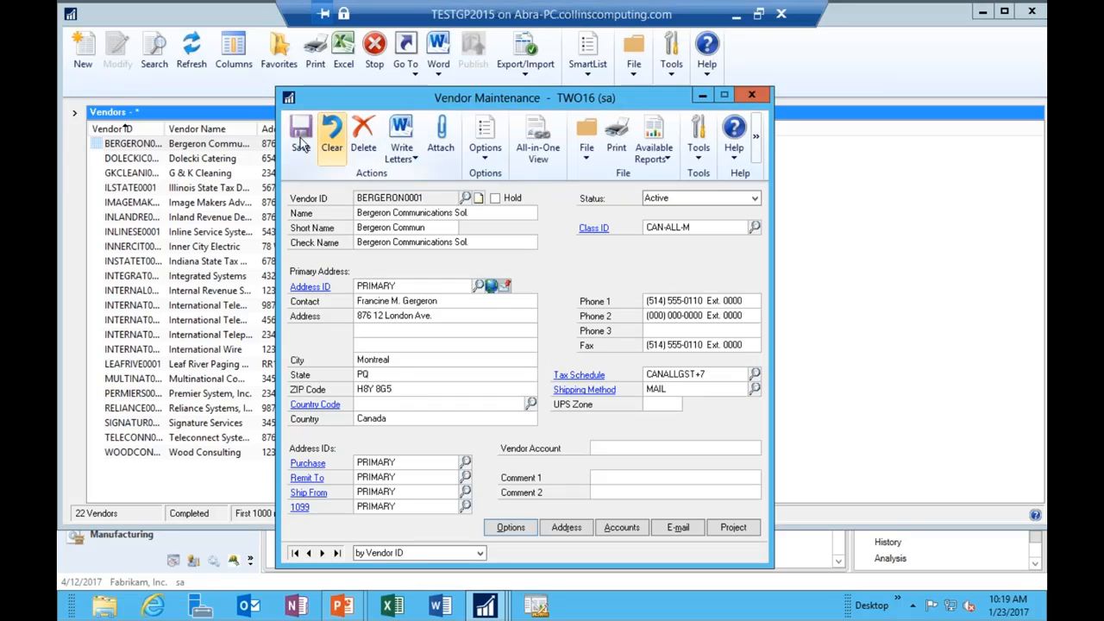
{"action": "left_click", "coordinate": [301, 138]}
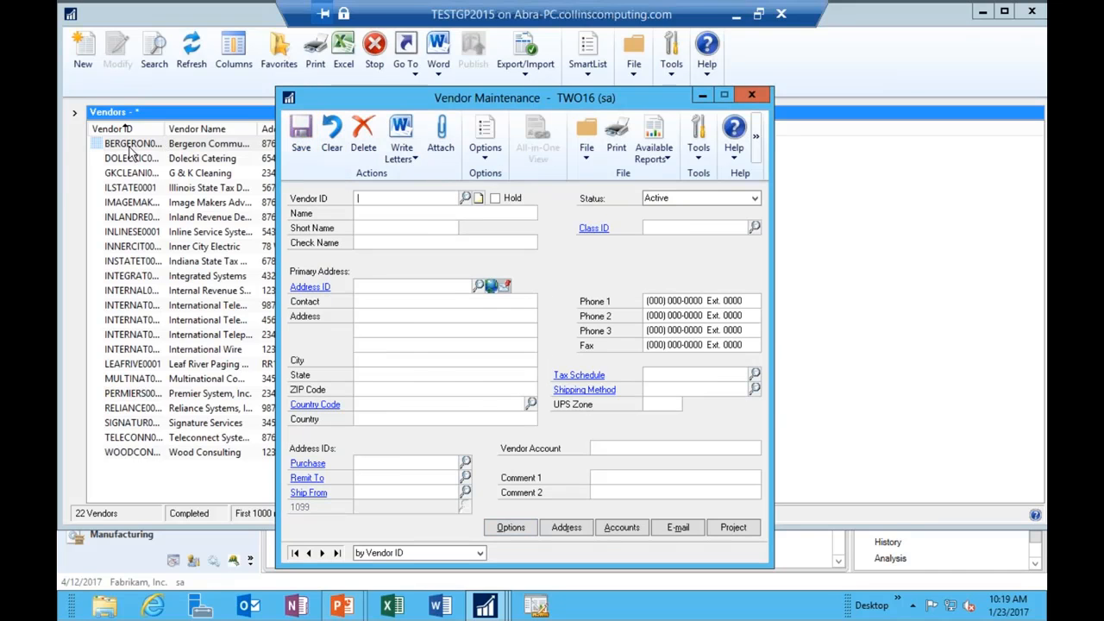
{"action": "left_click", "coordinate": [766, 95]}
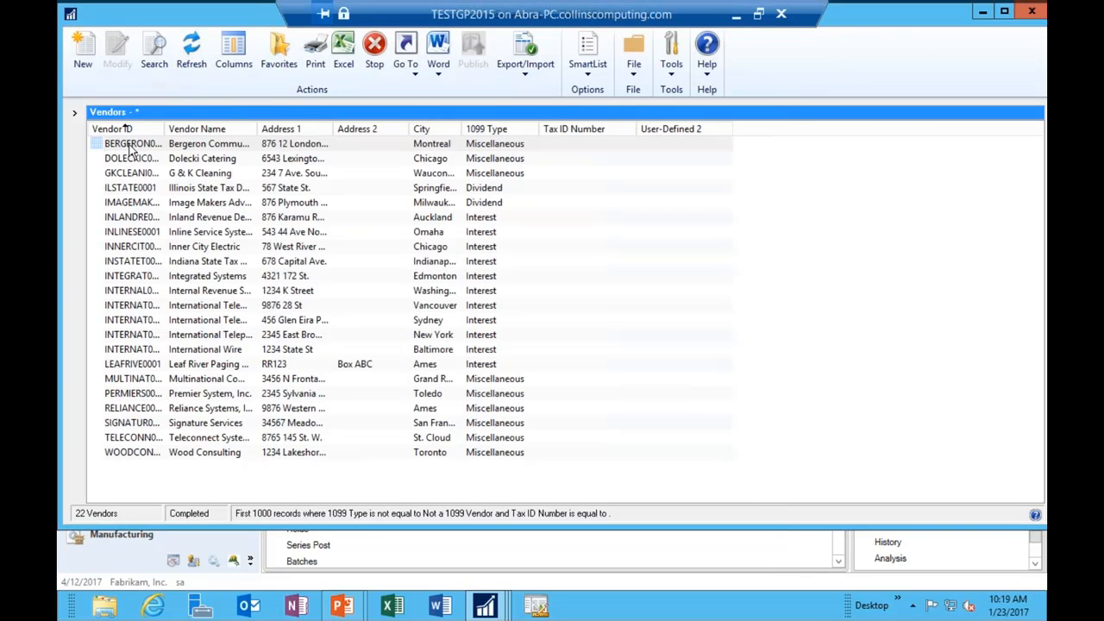
Step: Reload the vendor list and rerun the search with only the 1099 Type filter
{"action": "left_click", "coordinate": [191, 64]}
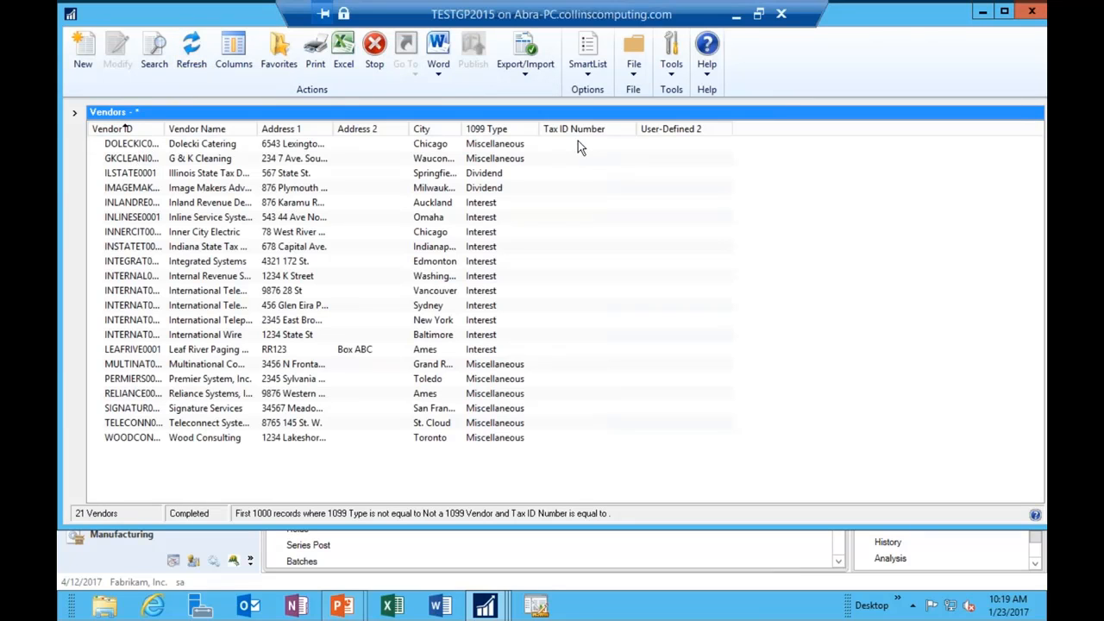
{"action": "left_click", "coordinate": [155, 54]}
{"action": "left_click", "coordinate": [397, 279]}
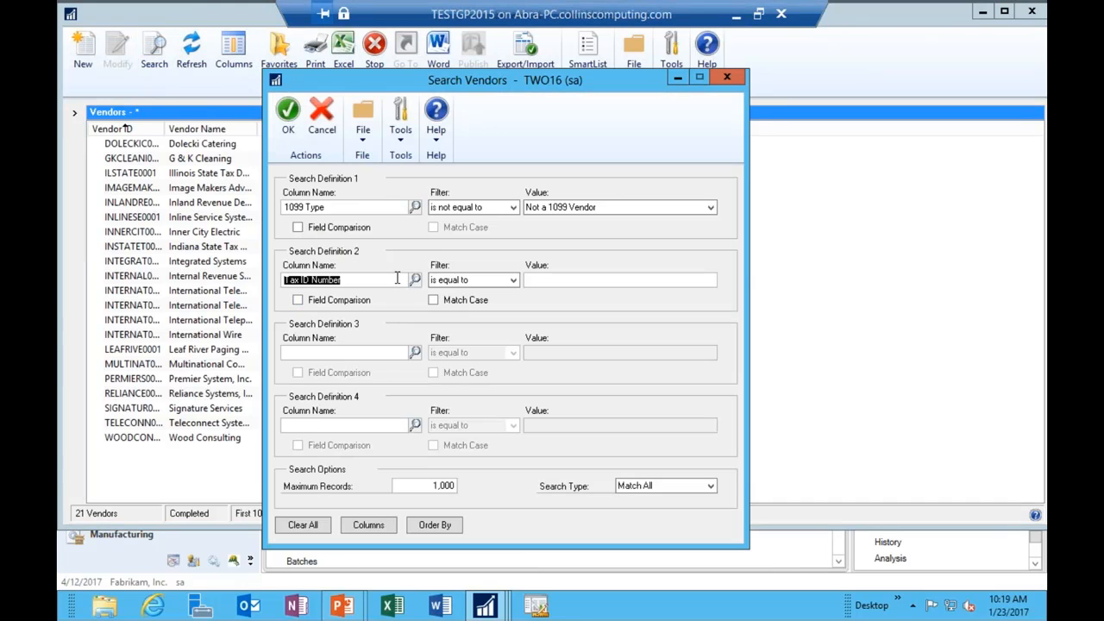
{"action": "key", "text": "Delete"}
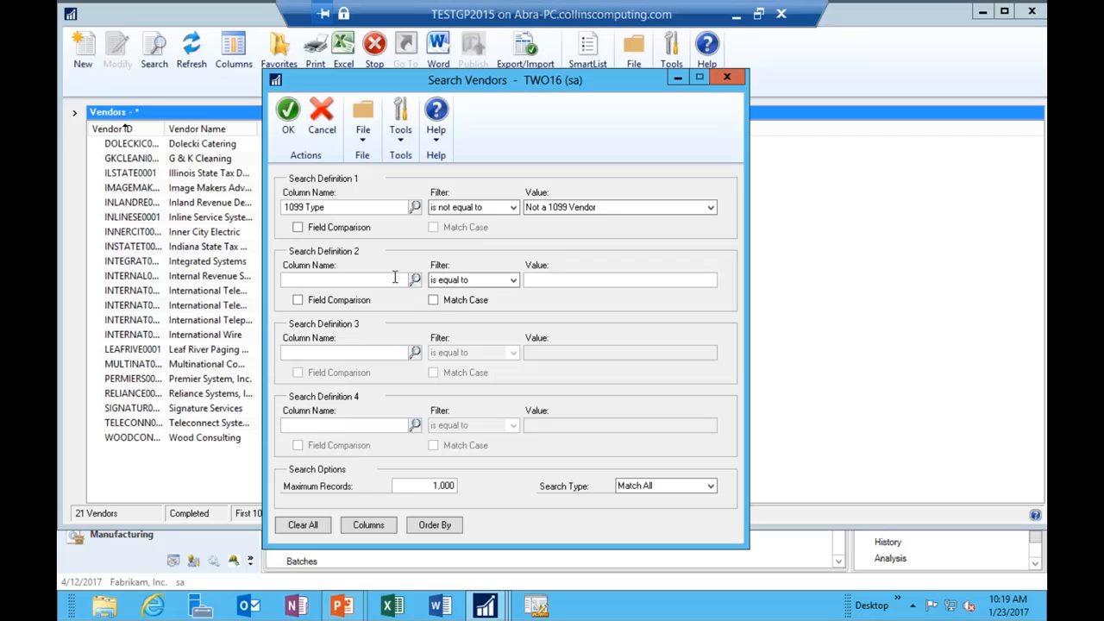
{"action": "left_click", "coordinate": [286, 111]}
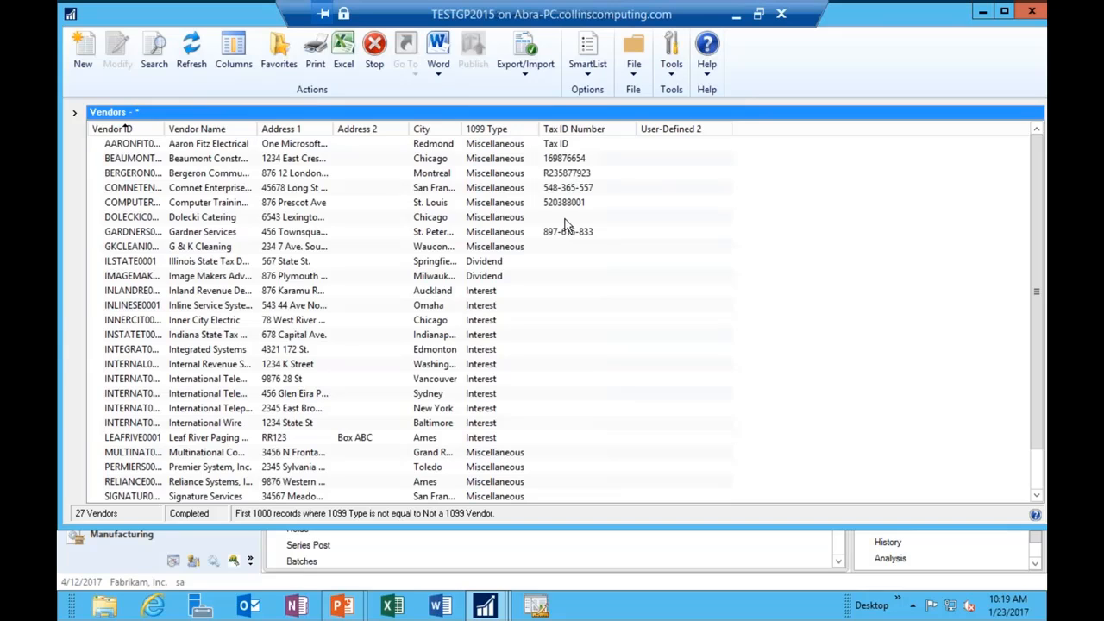
Step: Re-add Tax ID Number equal to blank as the second condition, leaving 21 vendors
{"action": "left_click", "coordinate": [154, 50]}
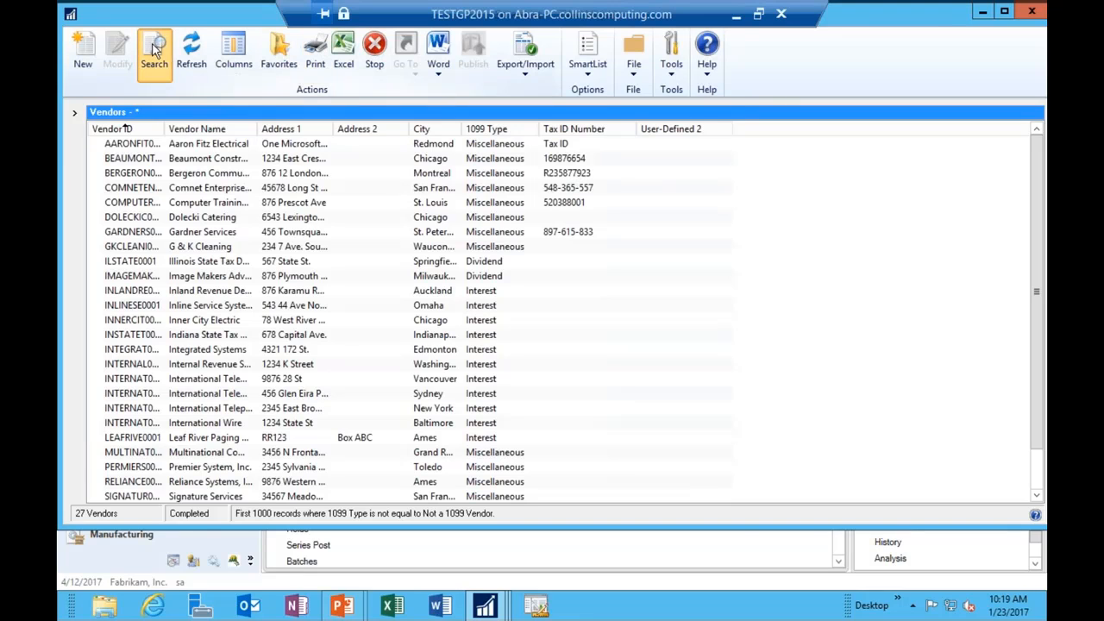
{"action": "left_click", "coordinate": [349, 280]}
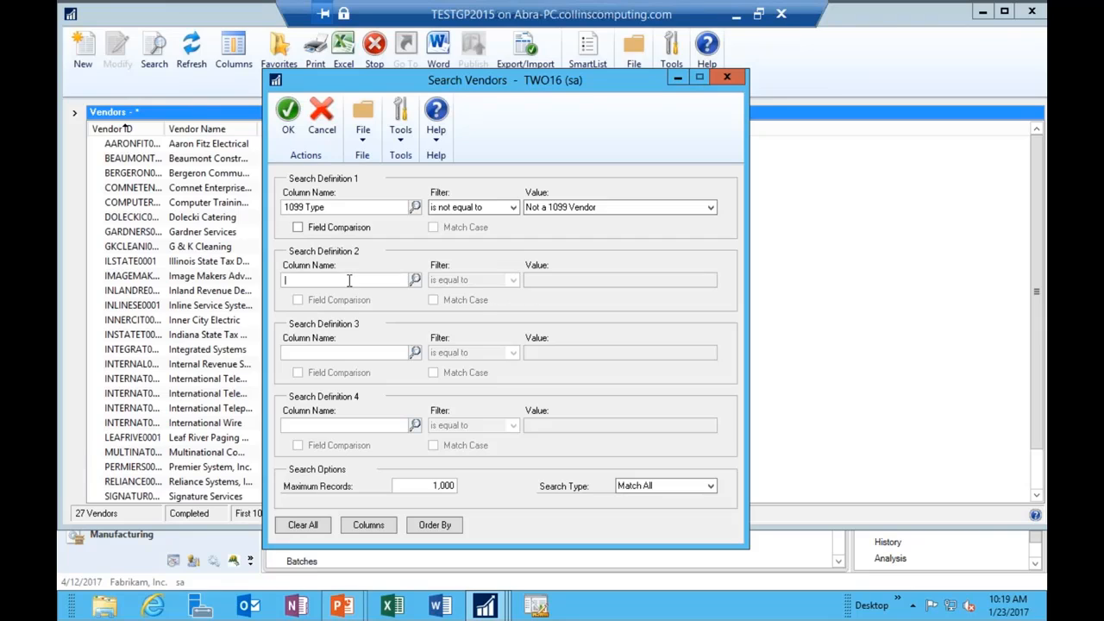
{"action": "left_click", "coordinate": [415, 279]}
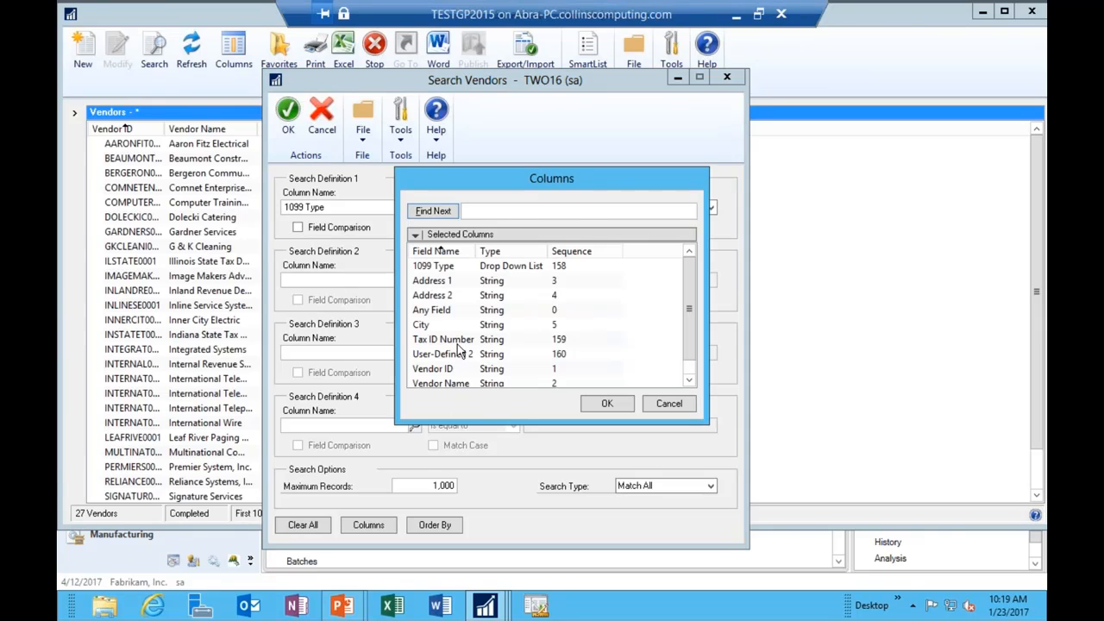
{"action": "double_click", "coordinate": [458, 341]}
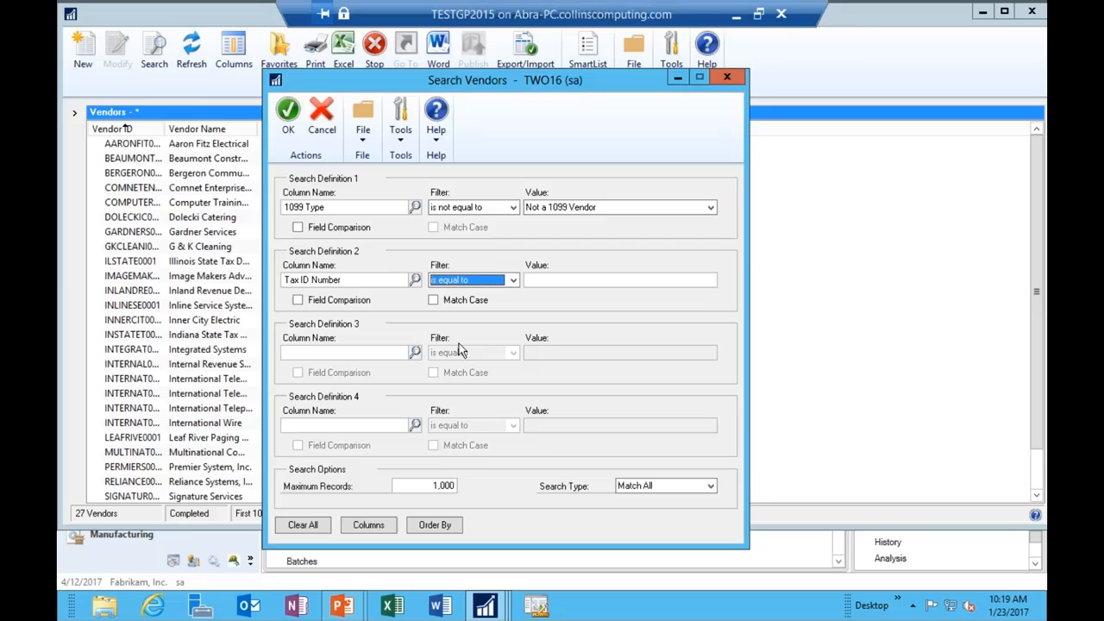
{"action": "left_click", "coordinate": [289, 117]}
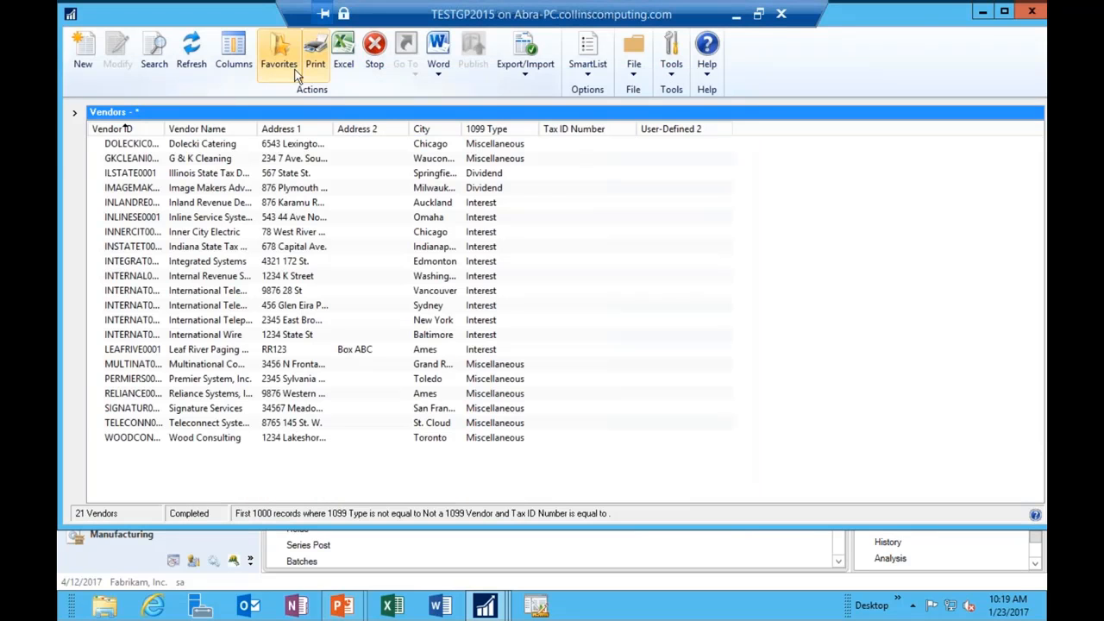
Step: Name a new favorite '1099 Vendors with Missing Tax ID' and keep it visible to System
{"action": "left_click", "coordinate": [281, 55]}
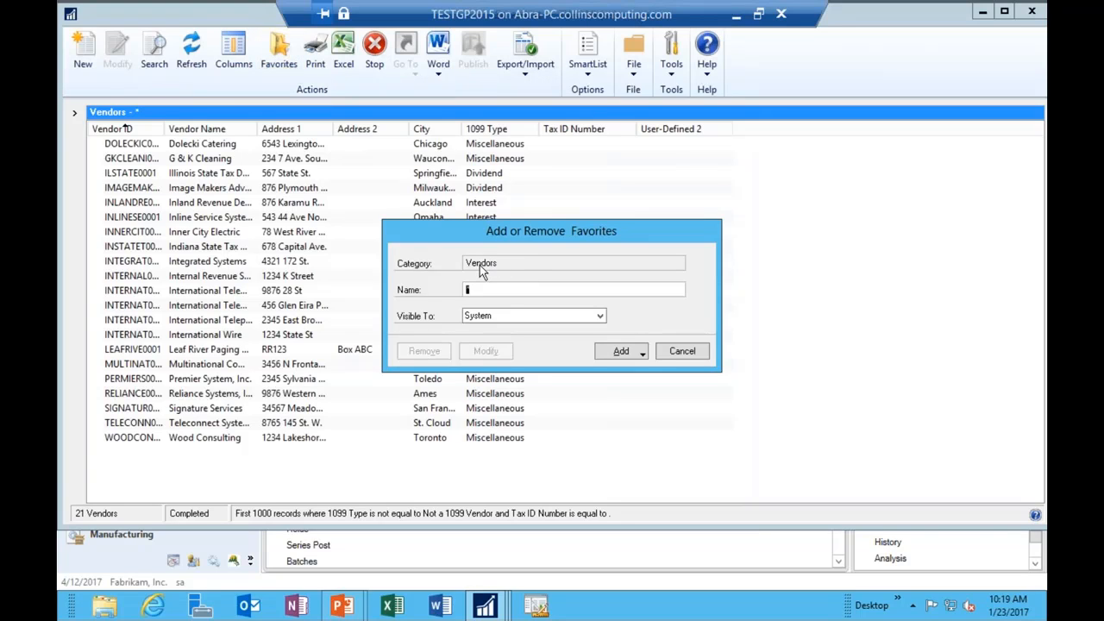
{"action": "type", "text": "099 Vendors with Missing Tax ID"}
{"action": "left_click", "coordinate": [508, 317]}
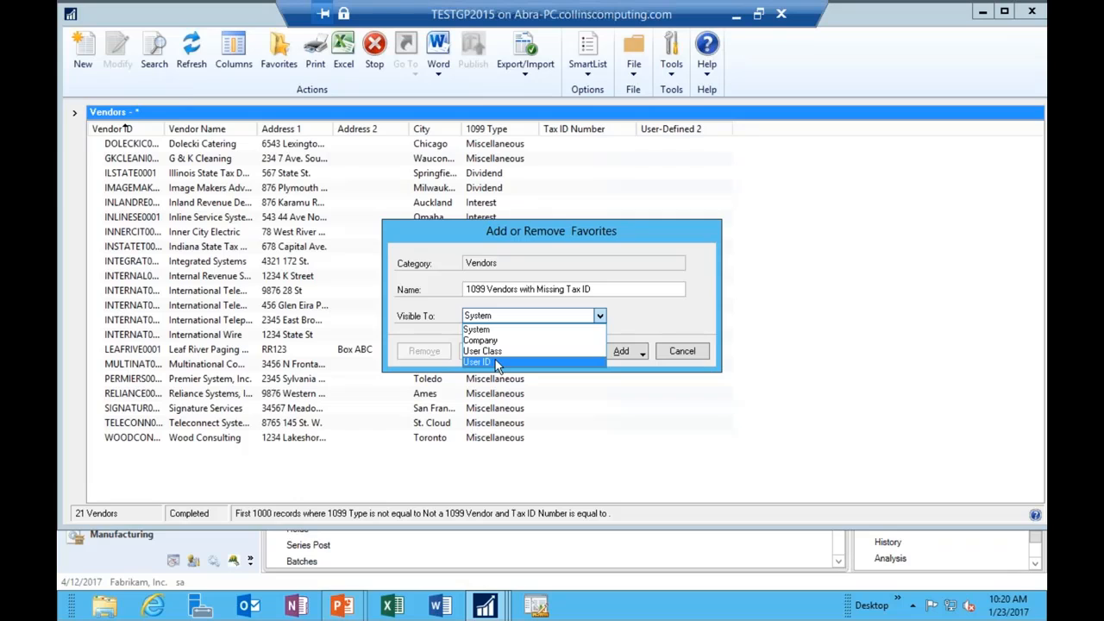
{"action": "left_click", "coordinate": [504, 316]}
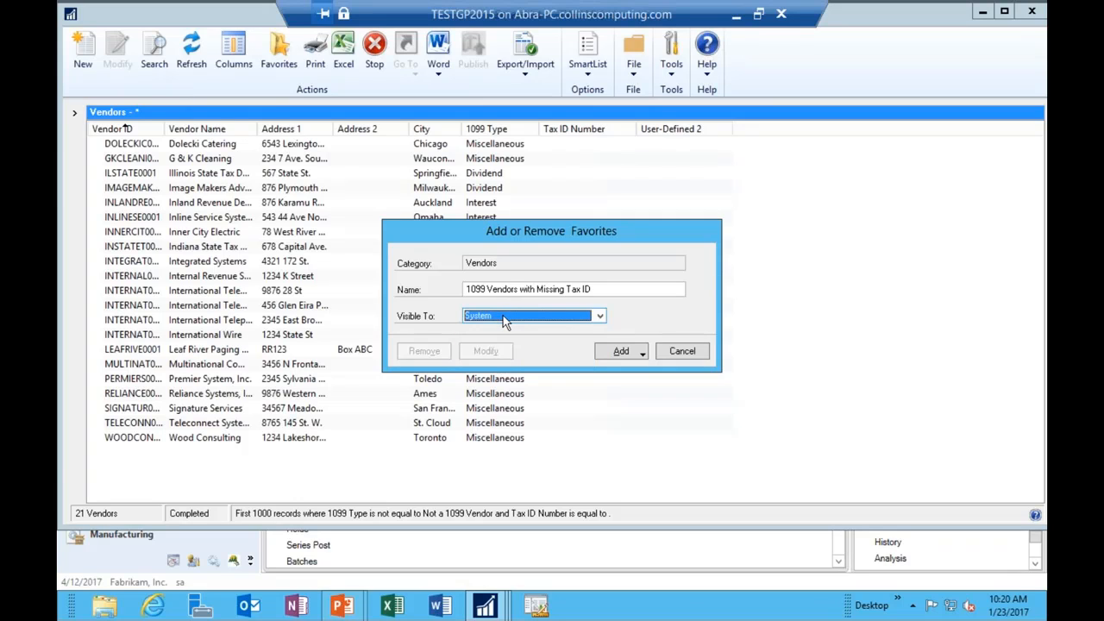
{"action": "left_click", "coordinate": [623, 353]}
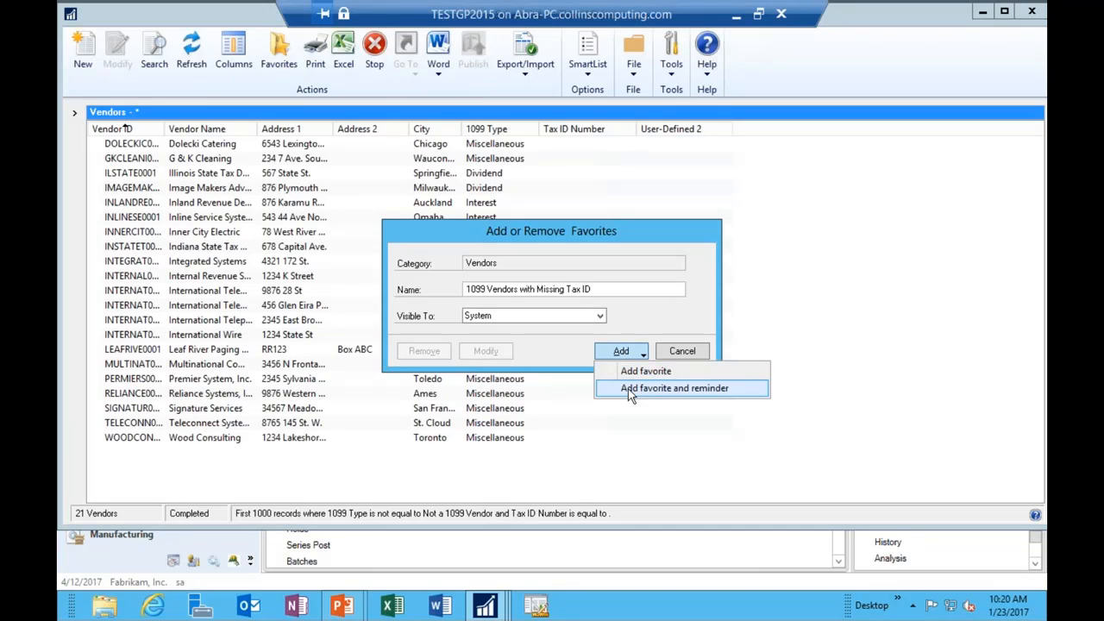
Step: Add the favorite with a reminder shown as a Cue when more than 0 records match
{"action": "left_click", "coordinate": [631, 390]}
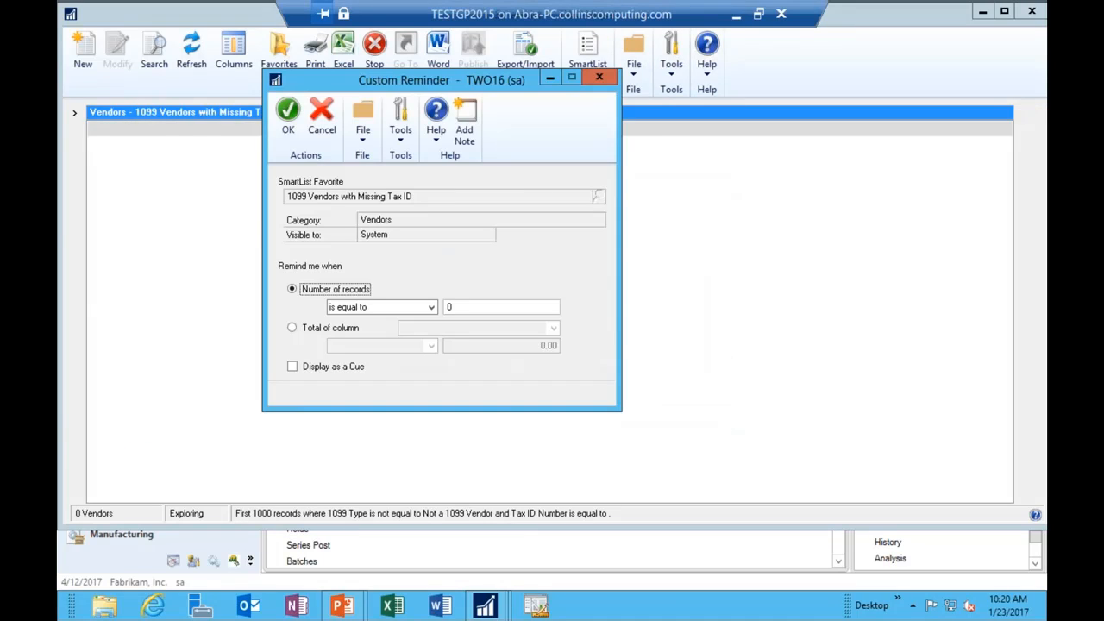
{"action": "left_click", "coordinate": [428, 307]}
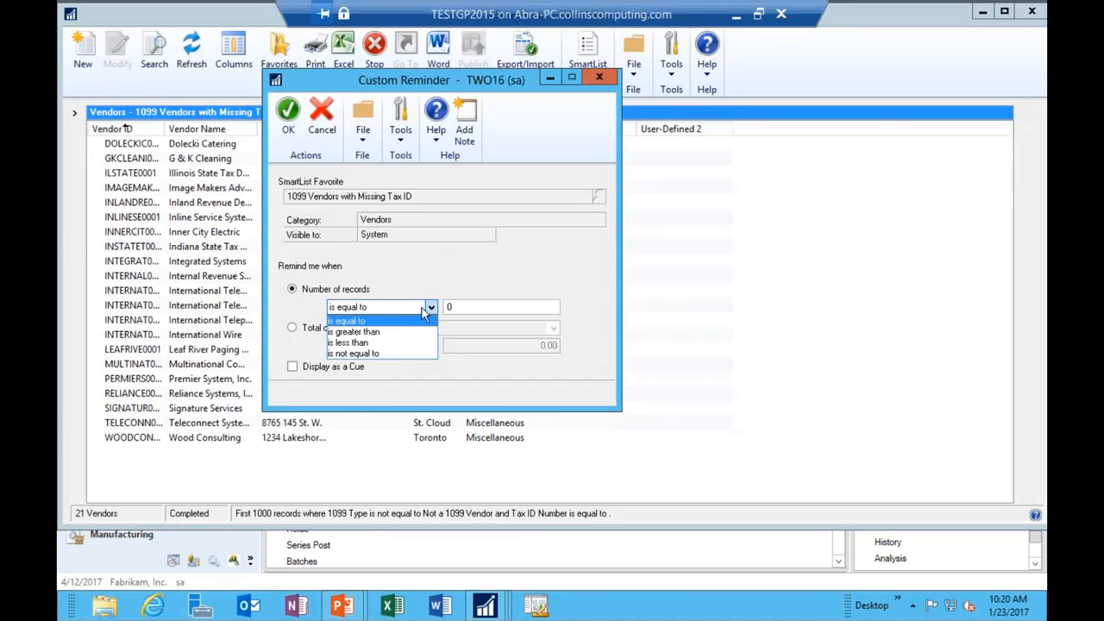
{"action": "left_click", "coordinate": [403, 331]}
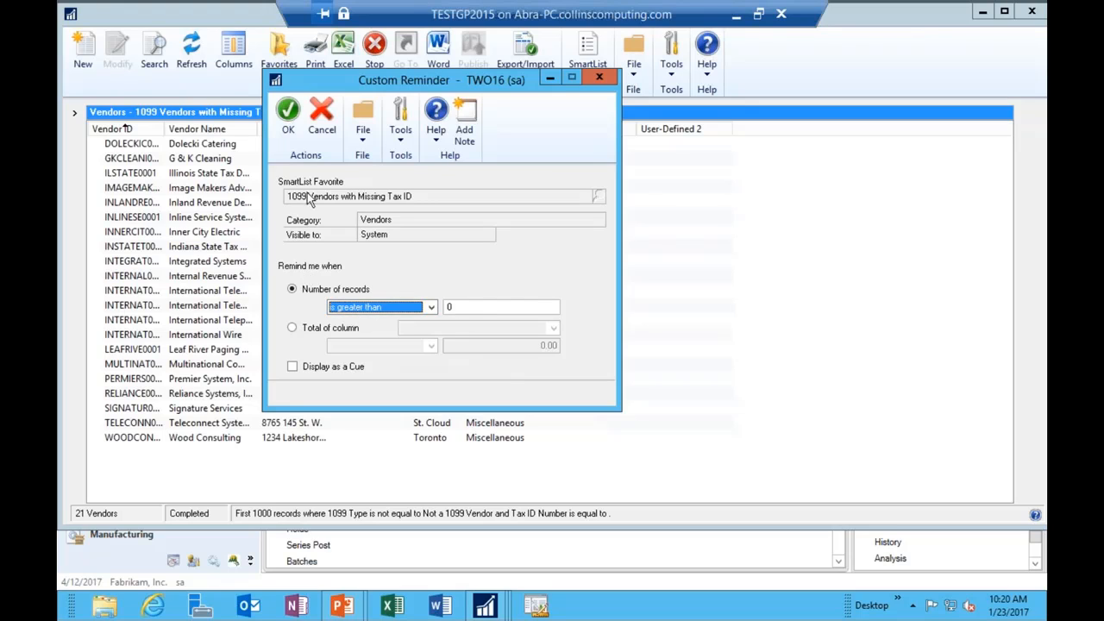
{"action": "left_click", "coordinate": [293, 368]}
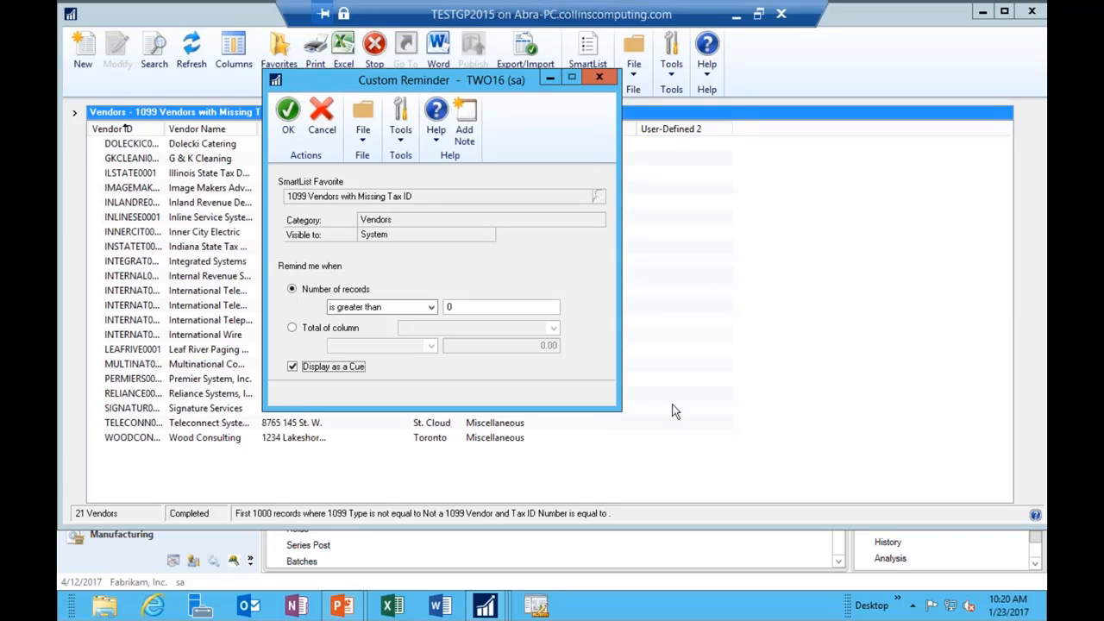
{"action": "left_click", "coordinate": [289, 116]}
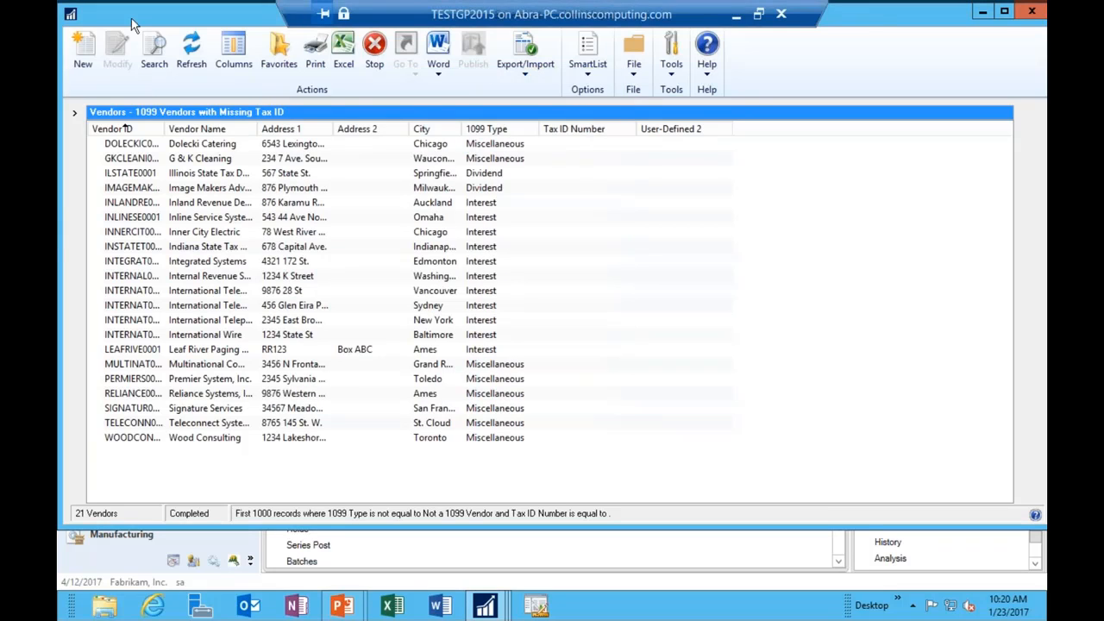
Step: Close the SmartList and open the 21-vendor '1099 Vendors with Missing Tax ID' cue from Home
{"action": "double_click", "coordinate": [73, 18]}
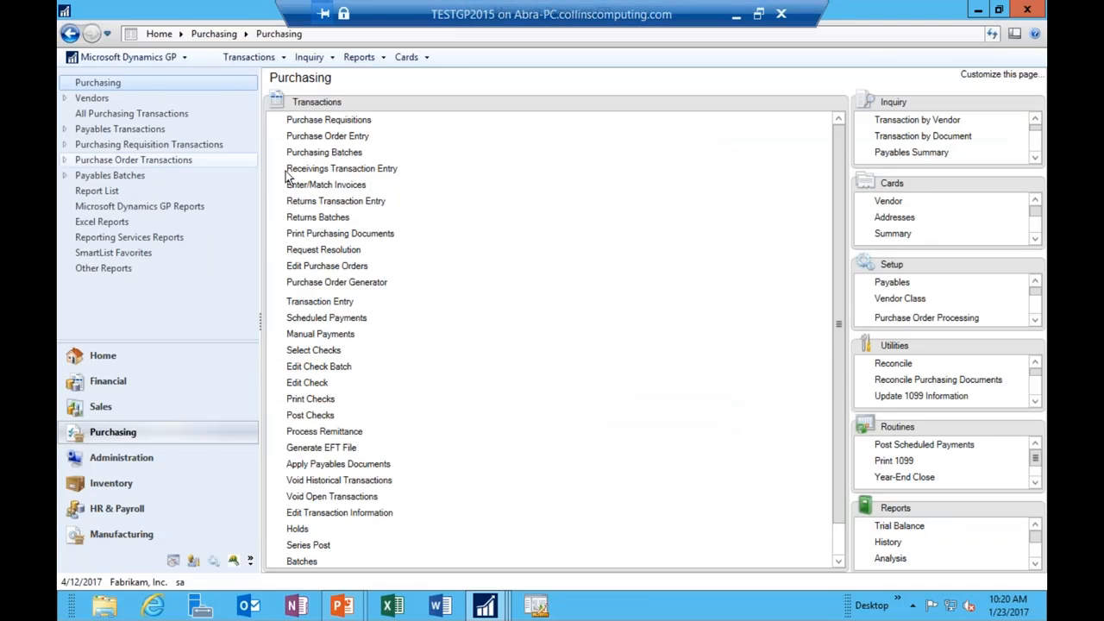
{"action": "left_click", "coordinate": [102, 355]}
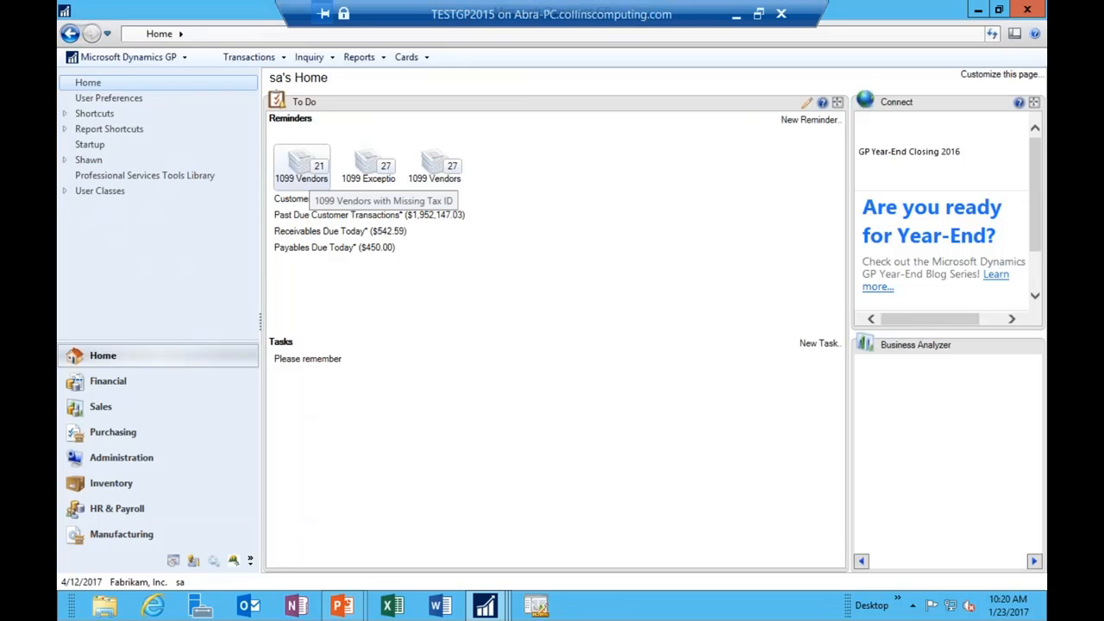
{"action": "left_click", "coordinate": [321, 172]}
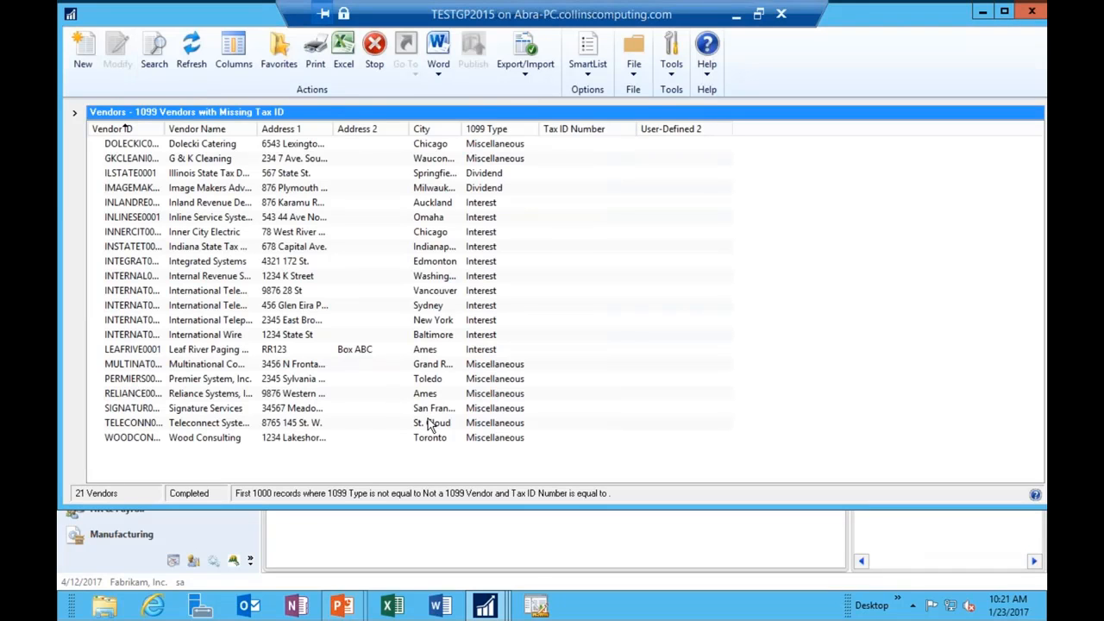
Step: Move Dolecki Catering's tax number from Tax Registration into Tax ID and save the vendor
{"action": "double_click", "coordinate": [216, 143]}
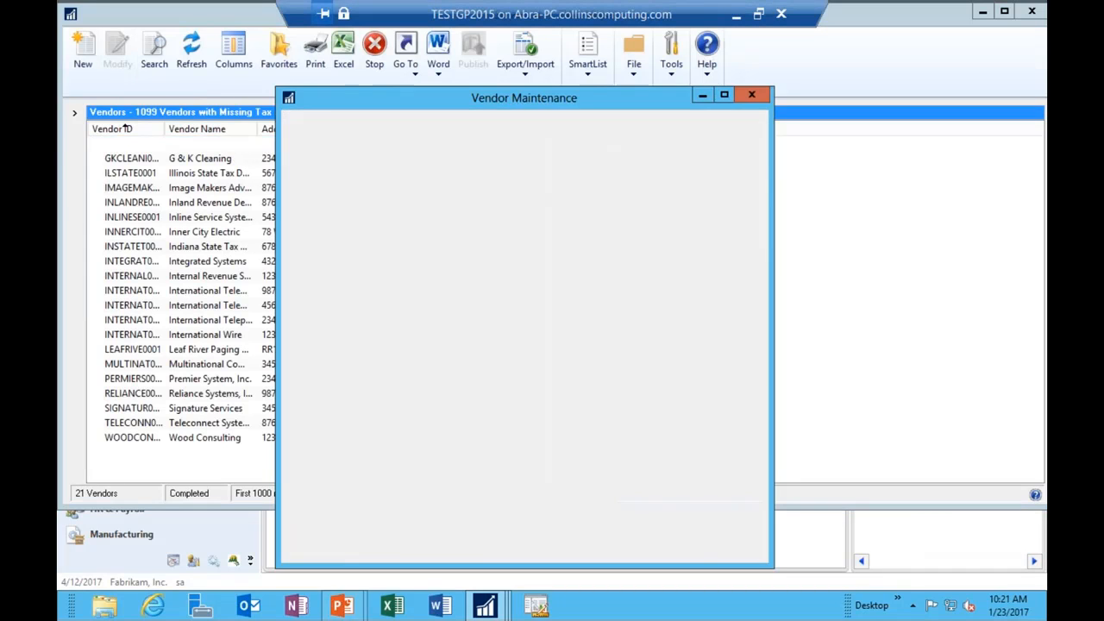
{"action": "left_click", "coordinate": [517, 528]}
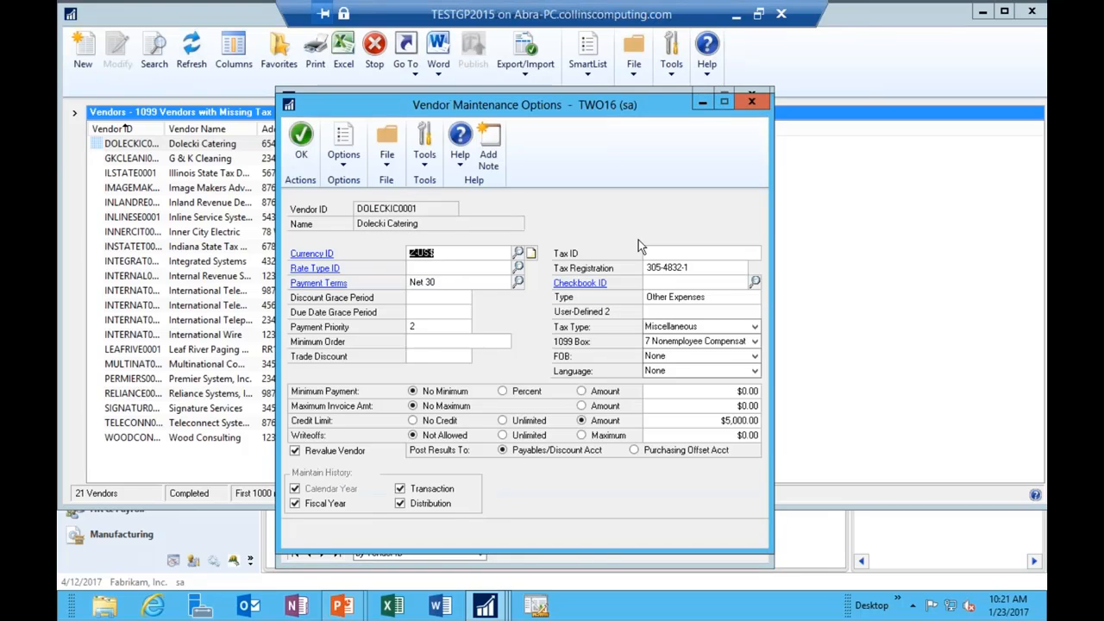
{"action": "double_click", "coordinate": [684, 269]}
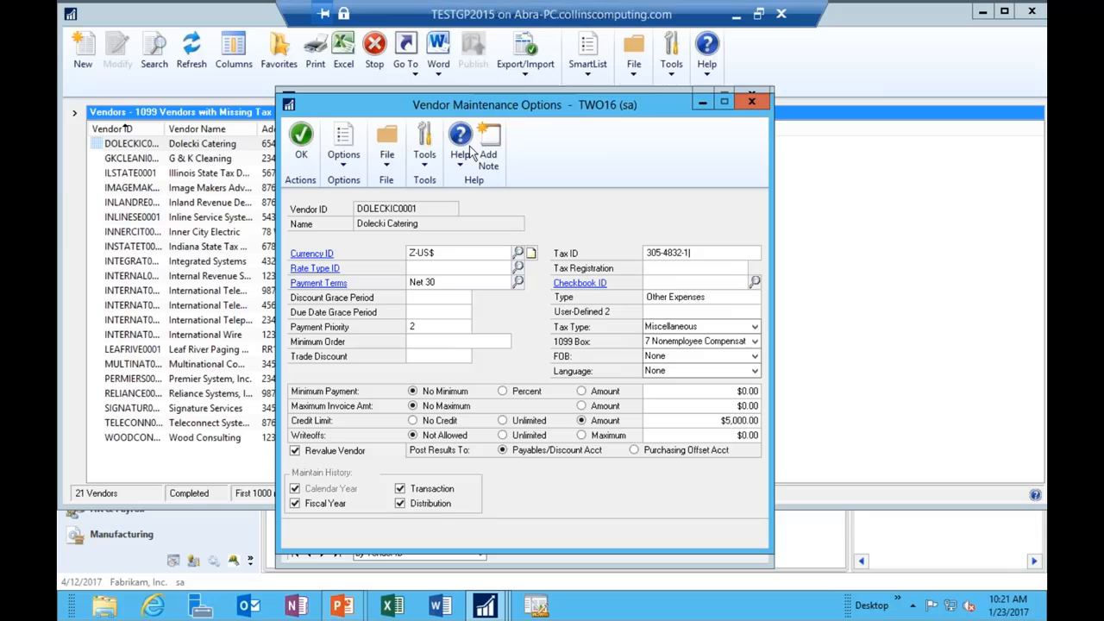
{"action": "left_click", "coordinate": [301, 140]}
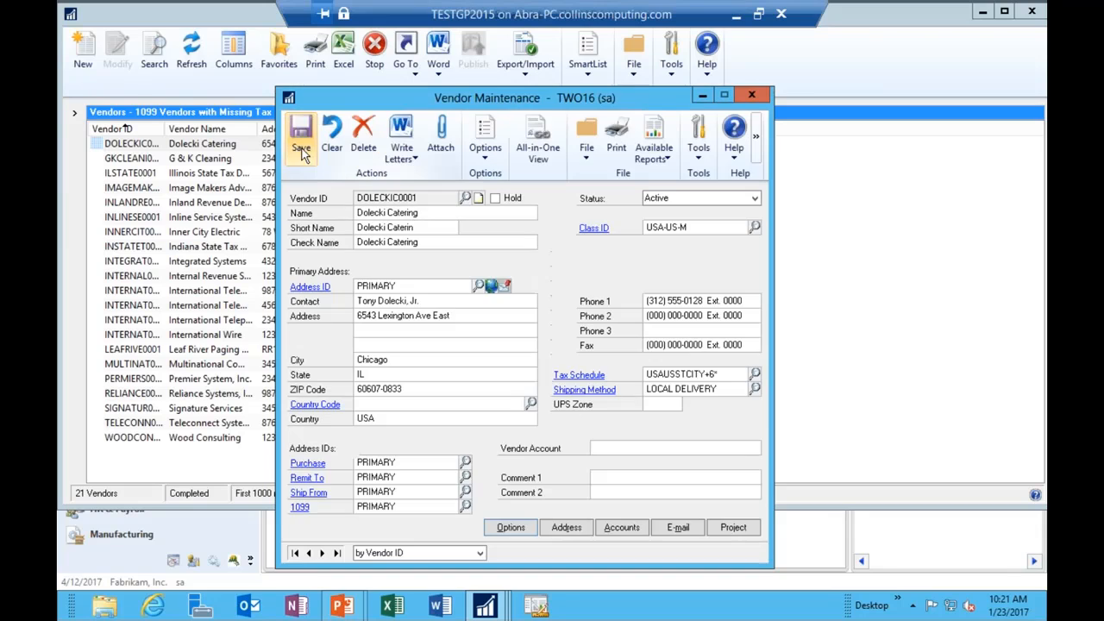
{"action": "left_click", "coordinate": [751, 93]}
{"action": "left_click", "coordinate": [466, 353]}
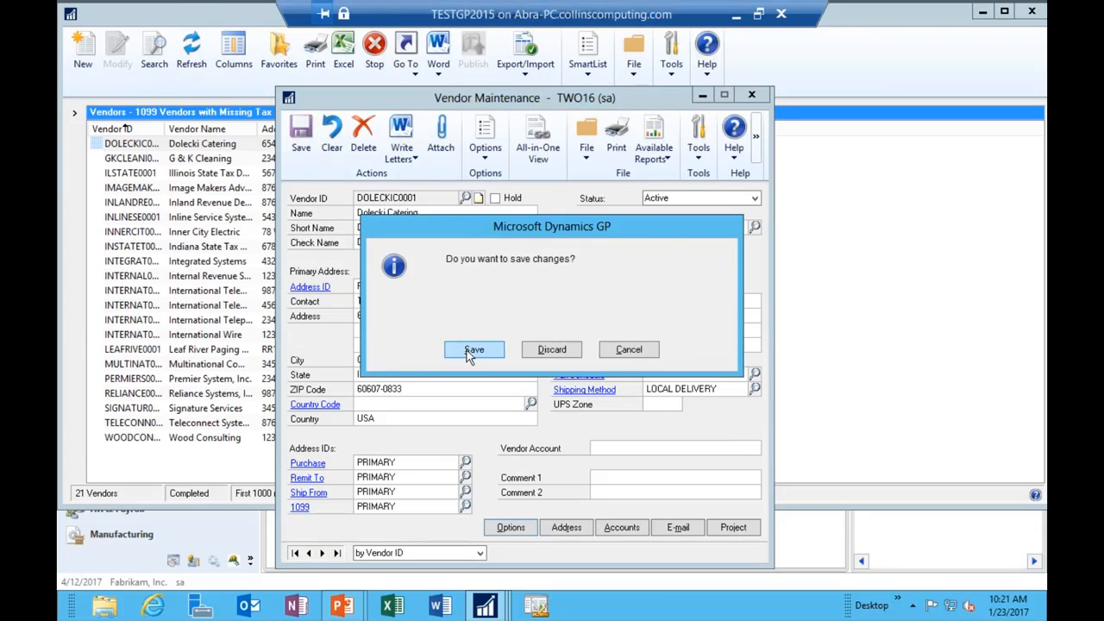
Step: Refresh the home page reminders and reopen the list of 20 vendors missing a Tax ID
{"action": "double_click", "coordinate": [70, 16]}
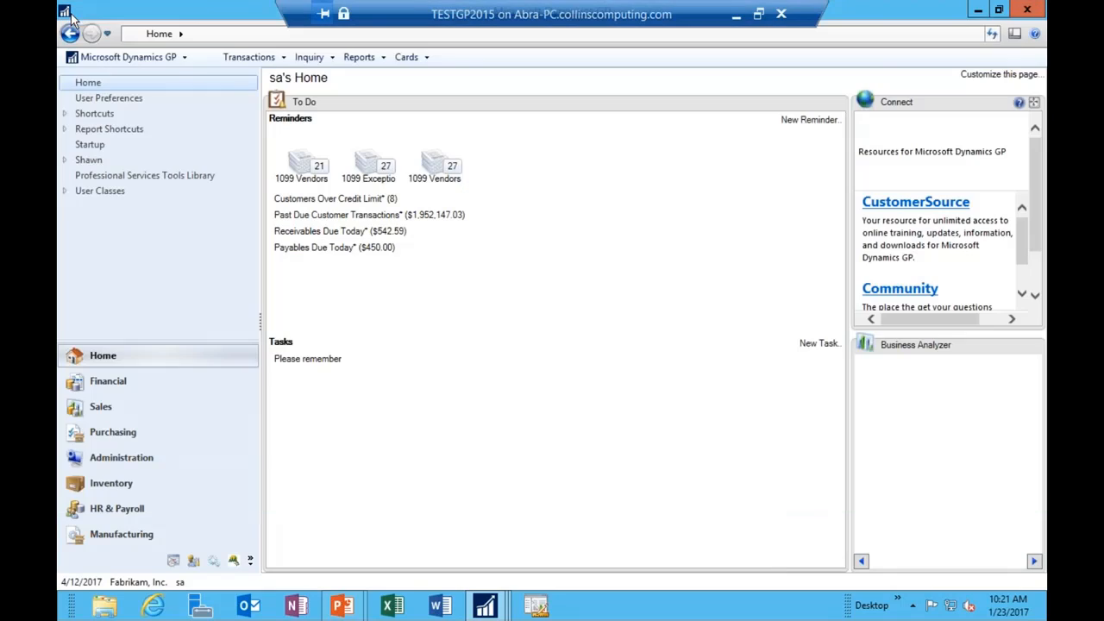
{"action": "left_click", "coordinate": [991, 35]}
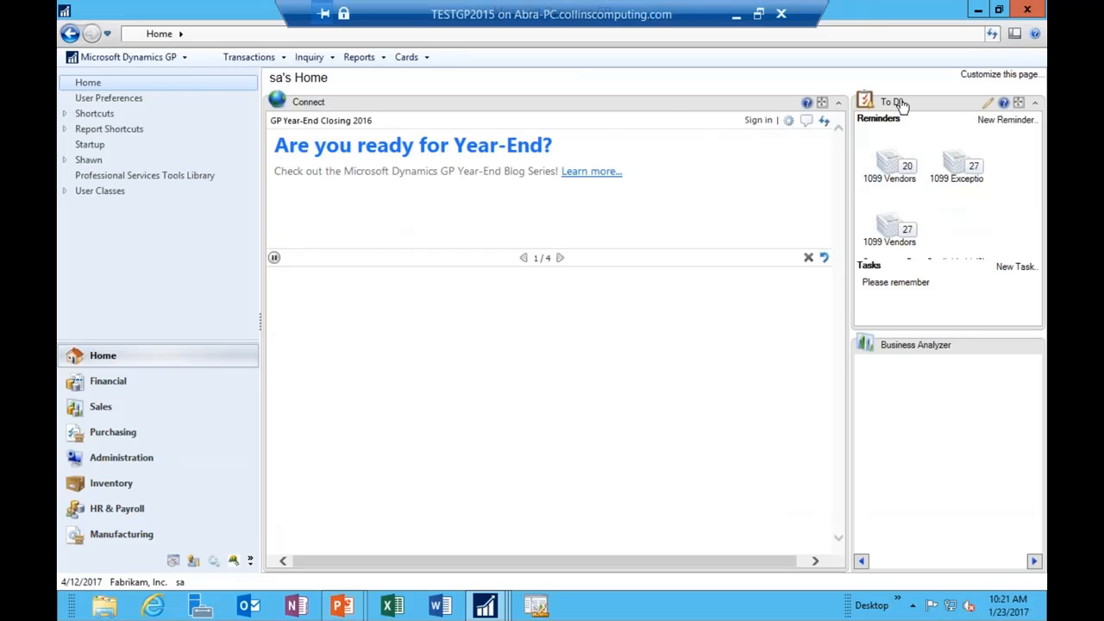
{"action": "left_click_drag", "start_coordinate": [894, 103], "coordinate": [511, 127]}
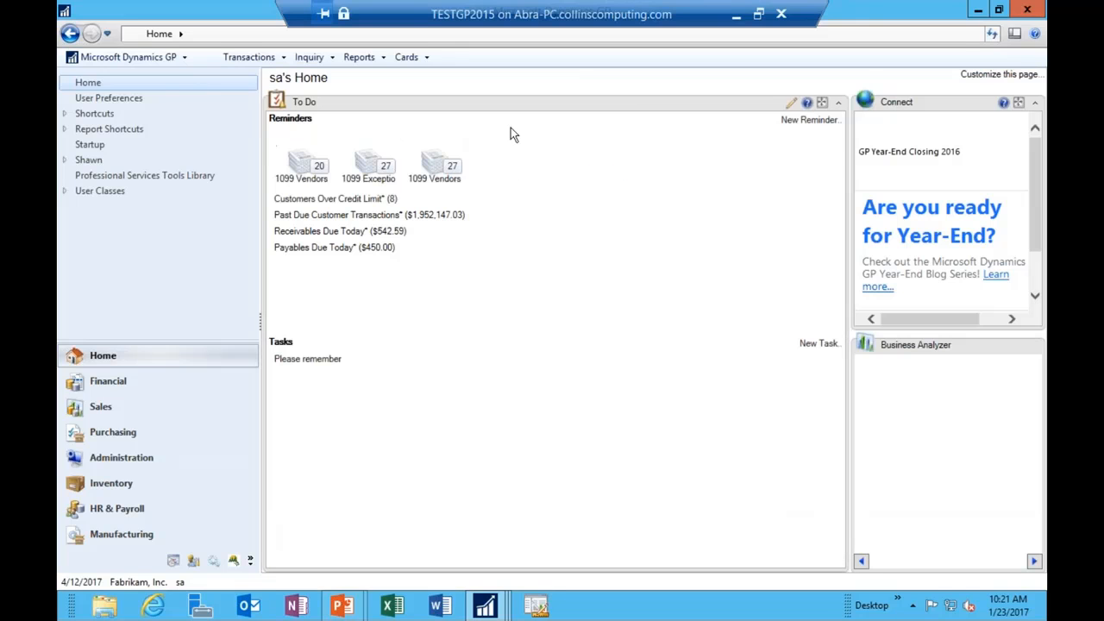
{"action": "left_click", "coordinate": [317, 183]}
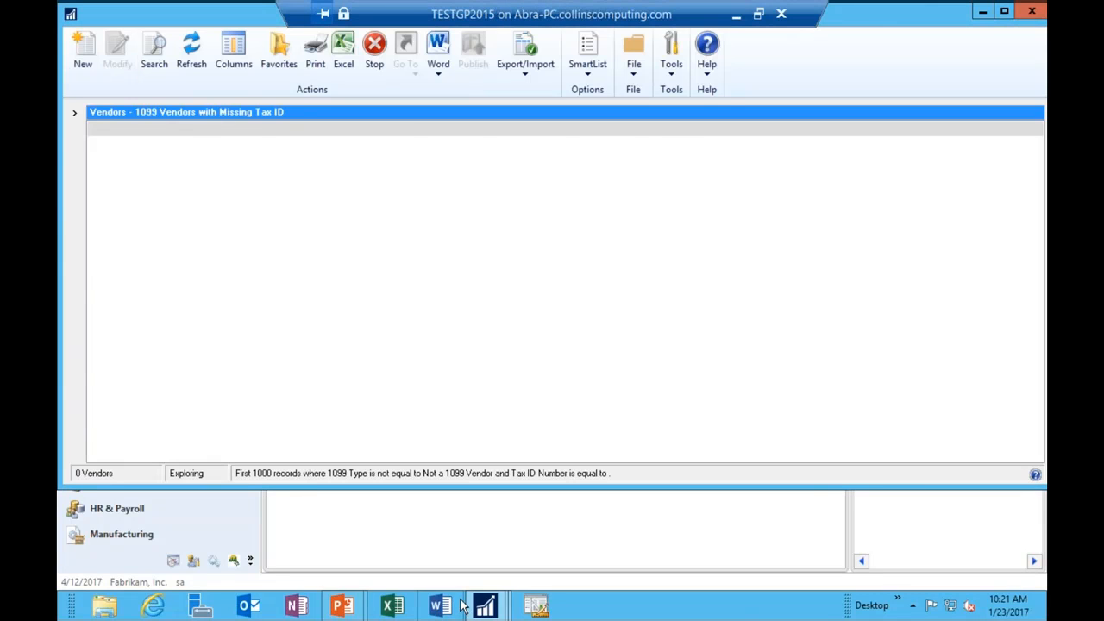
{"action": "mouse_move", "coordinate": [345, 609]}
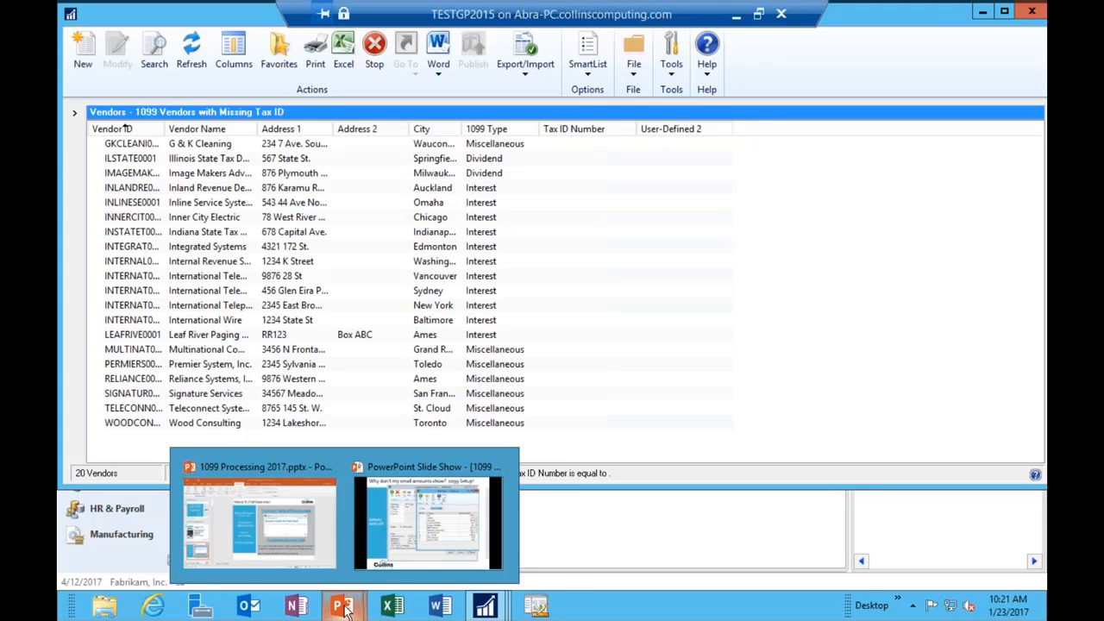
Step: Resume the slide on 1099 Setup box minimums, then show Dynamics GP's Purchasing area
{"action": "left_click", "coordinate": [388, 524]}
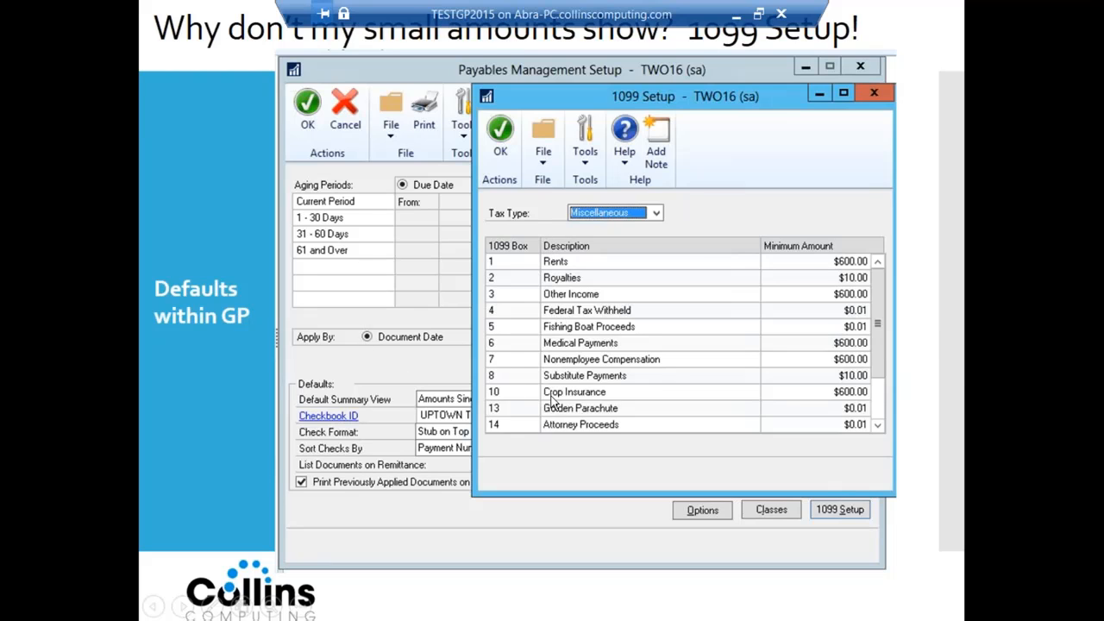
{"action": "key", "text": "alt+Tab"}
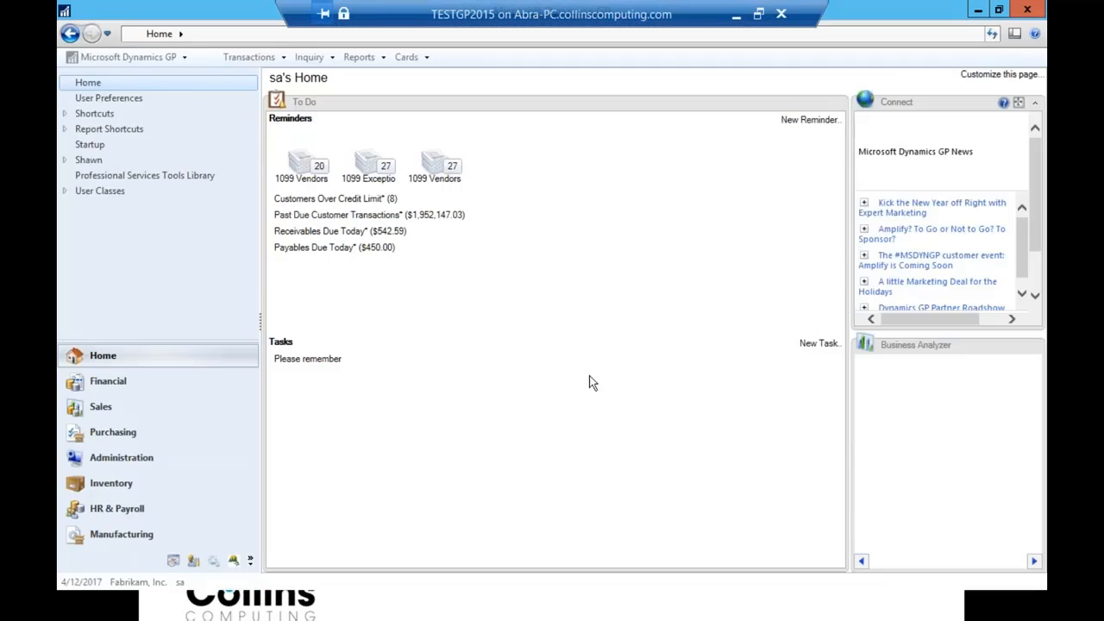
{"action": "left_click", "coordinate": [131, 429]}
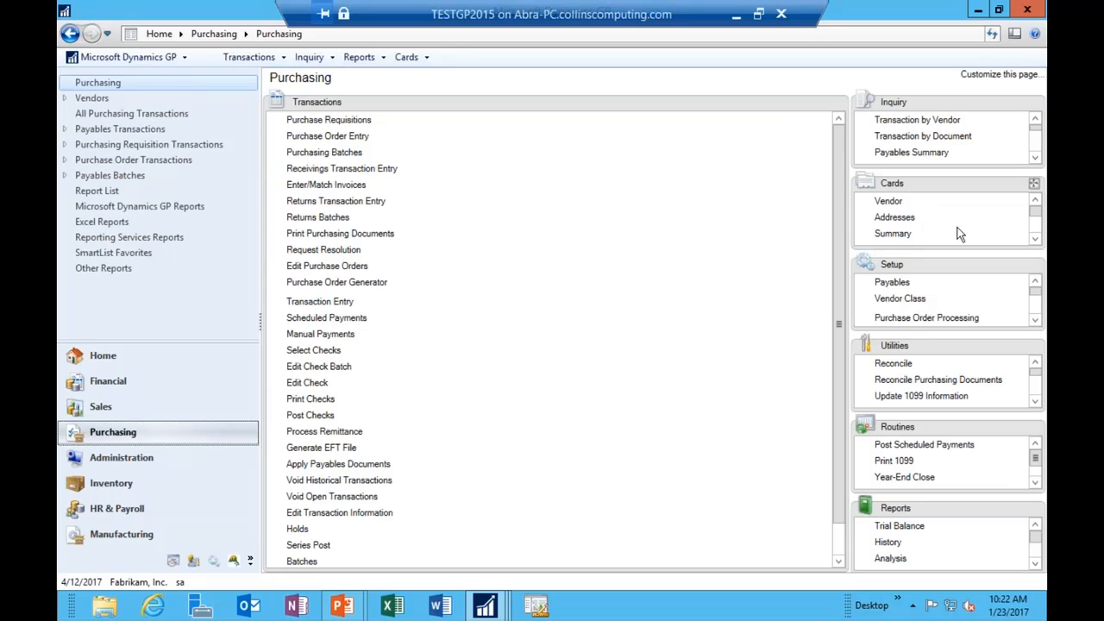
Step: Open Payables Management Setup via Tools > Setup > Purchasing > Payables for company TWO16
{"action": "left_click", "coordinate": [149, 55]}
{"action": "mouse_move", "coordinate": [136, 138]}
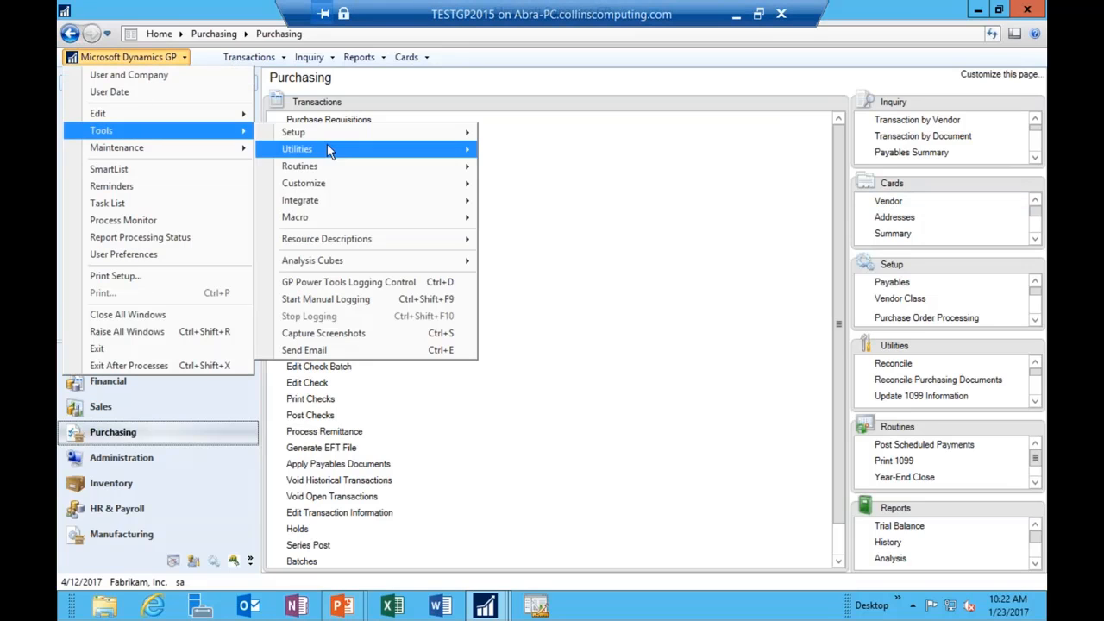
{"action": "mouse_move", "coordinate": [327, 181]}
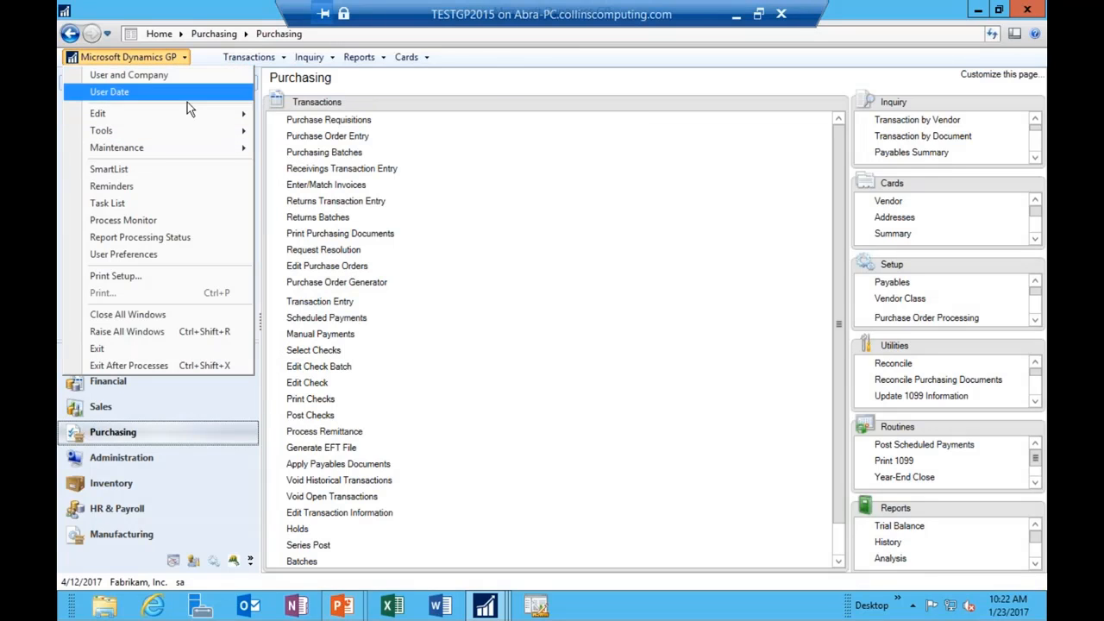
{"action": "mouse_move", "coordinate": [192, 137]}
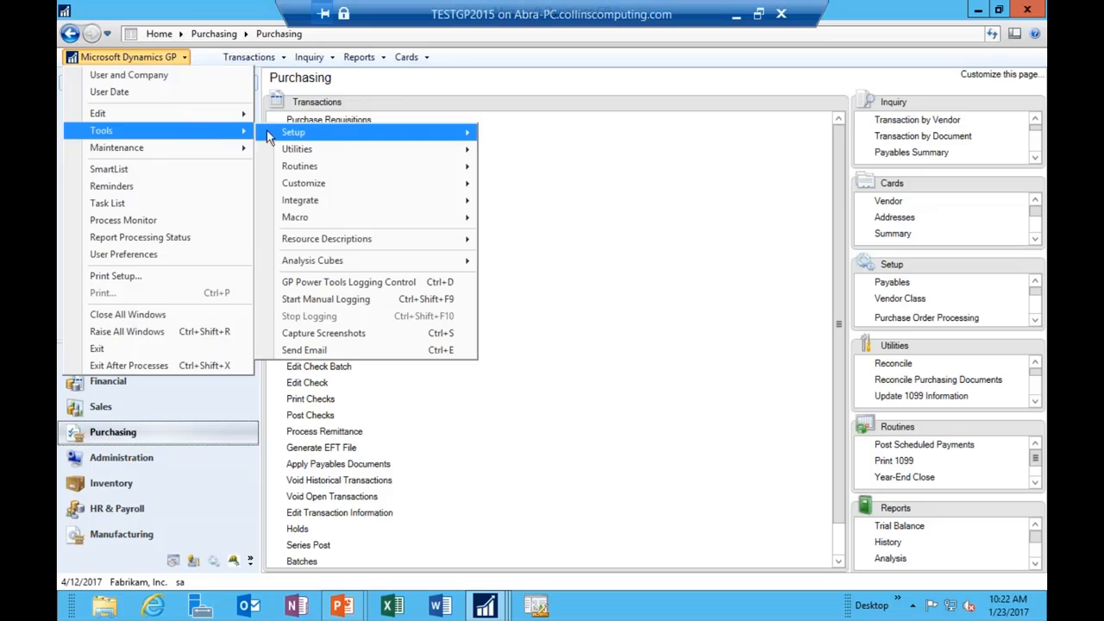
{"action": "mouse_move", "coordinate": [284, 141]}
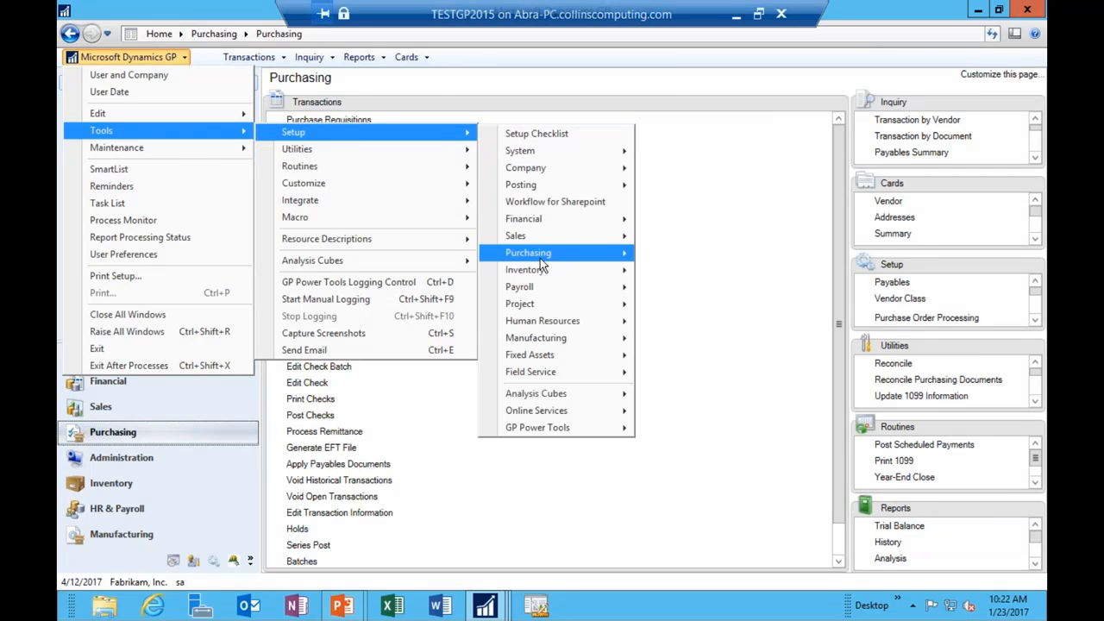
{"action": "mouse_move", "coordinate": [540, 258]}
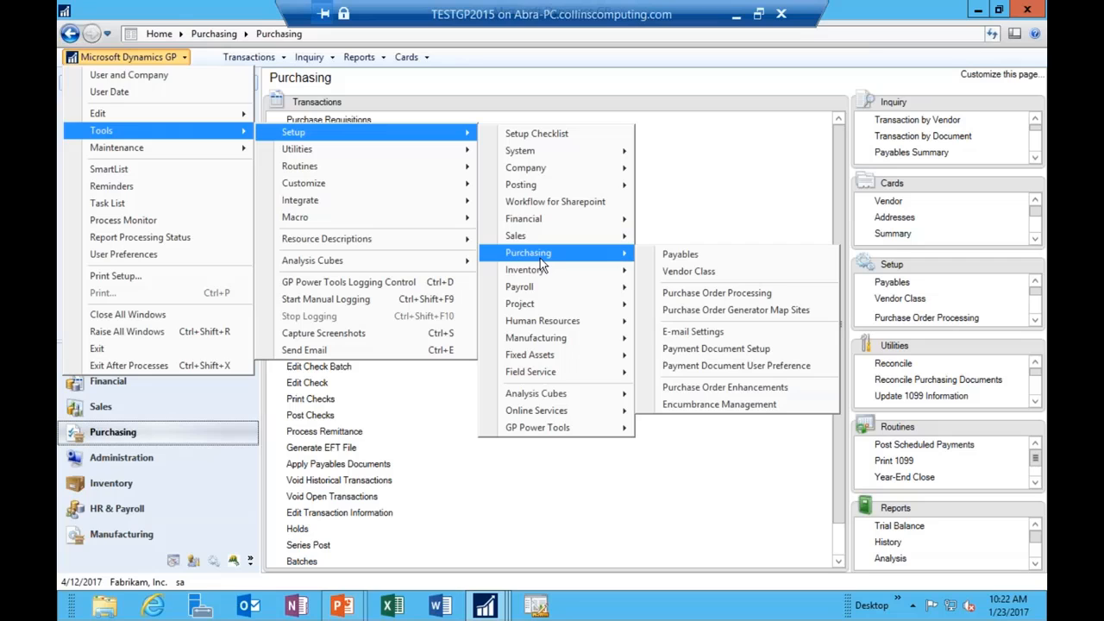
{"action": "left_click", "coordinate": [668, 256]}
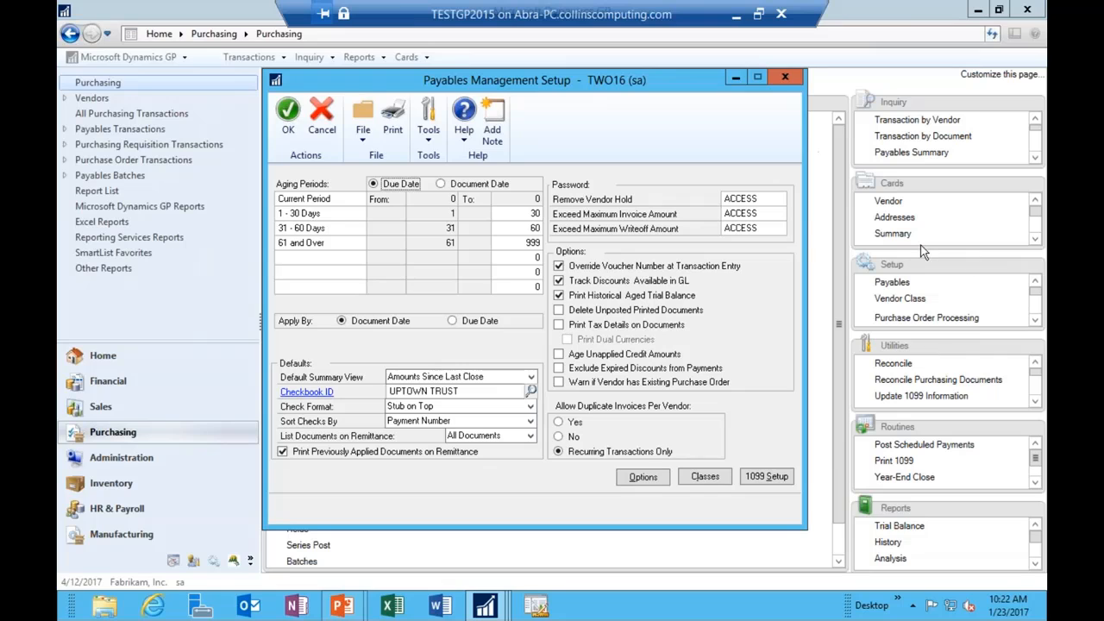
Step: Review the Miscellaneous 1099 box minimums, including box 7 Nonemployee Compensation, then close 1099 Setup
{"action": "left_click", "coordinate": [892, 283]}
{"action": "left_click", "coordinate": [772, 476]}
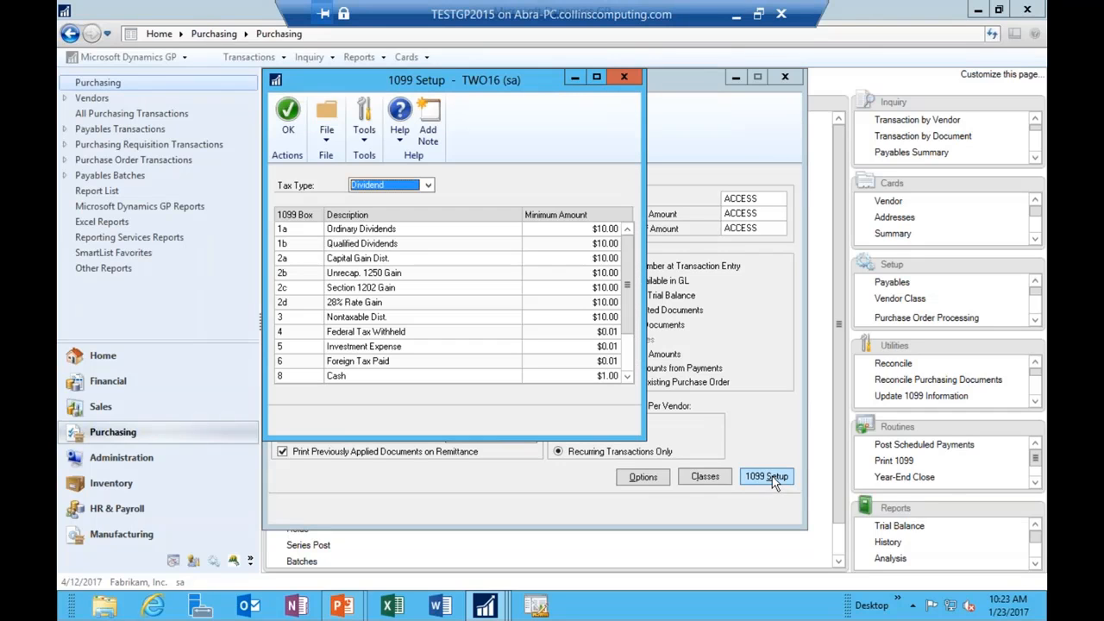
{"action": "left_click", "coordinate": [427, 188]}
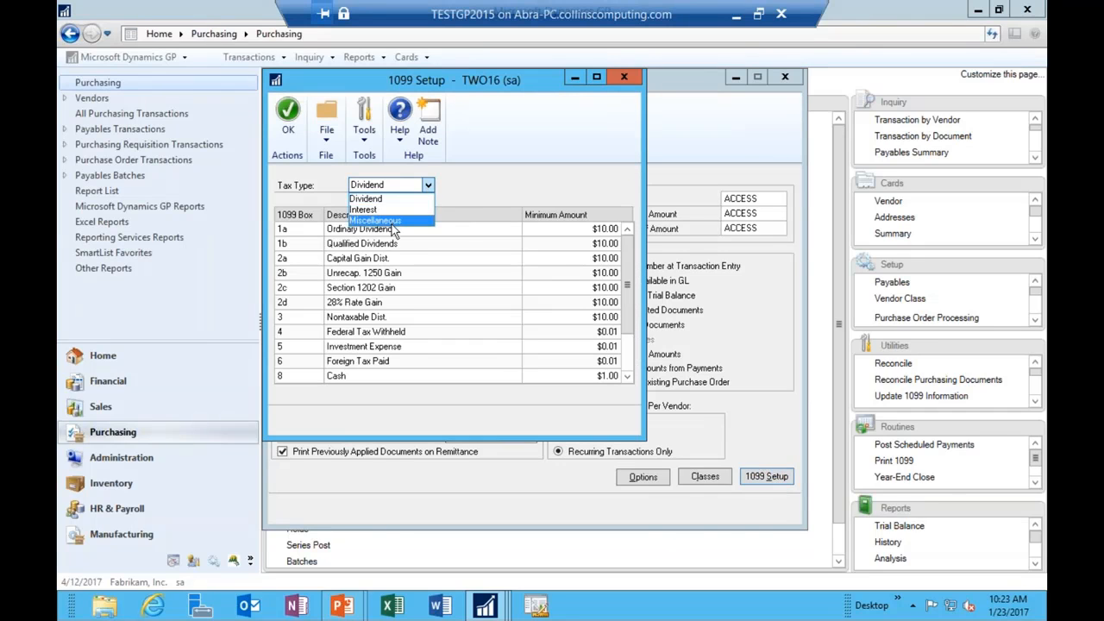
{"action": "left_click", "coordinate": [389, 220]}
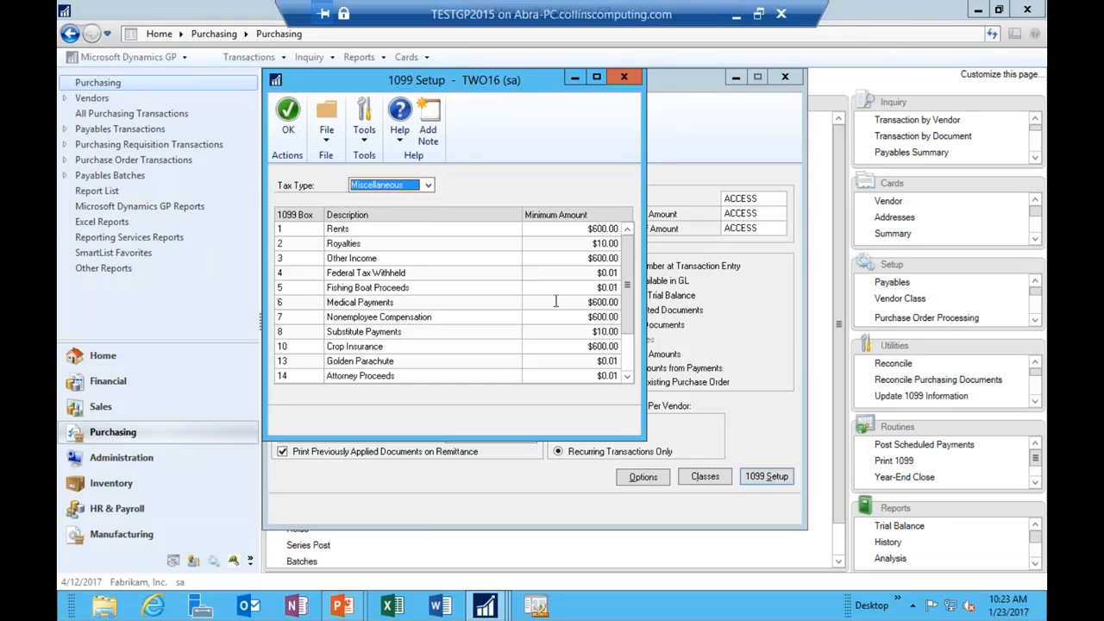
{"action": "left_click", "coordinate": [575, 316]}
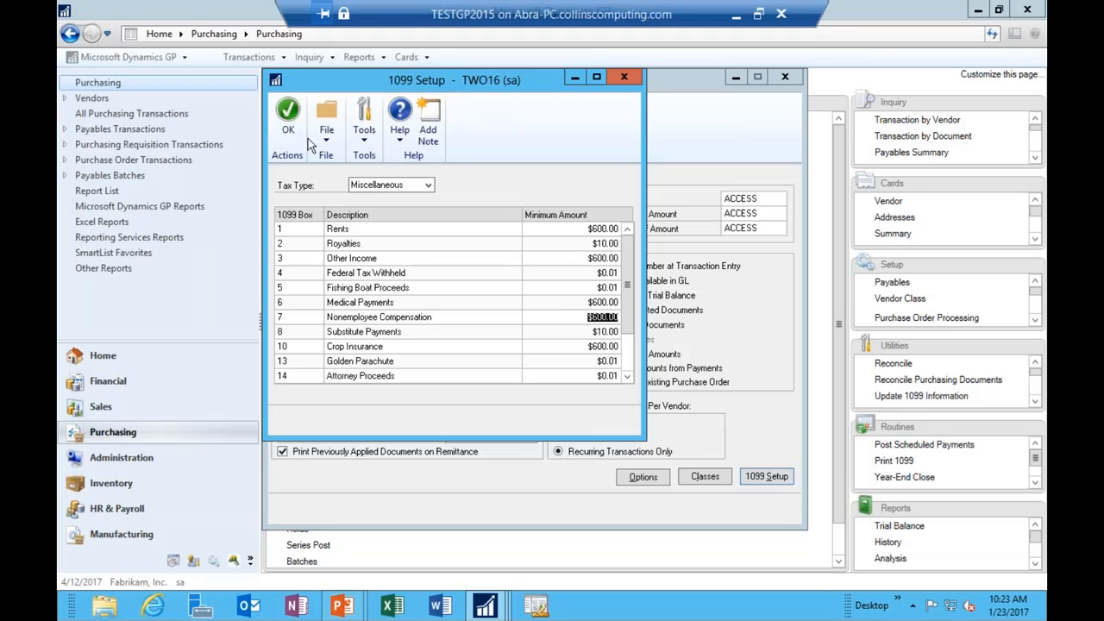
{"action": "left_click", "coordinate": [288, 112]}
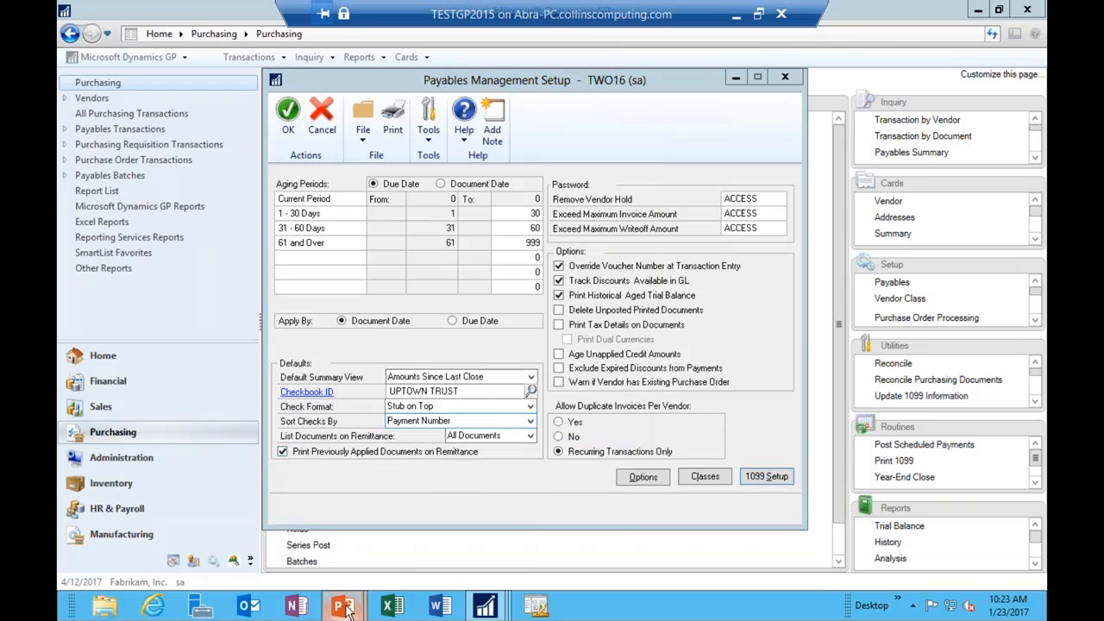
Step: Advance the slides through Entry of 1099 Transactions to Invoice Entry, then return to Dynamics GP
{"action": "left_click", "coordinate": [445, 494]}
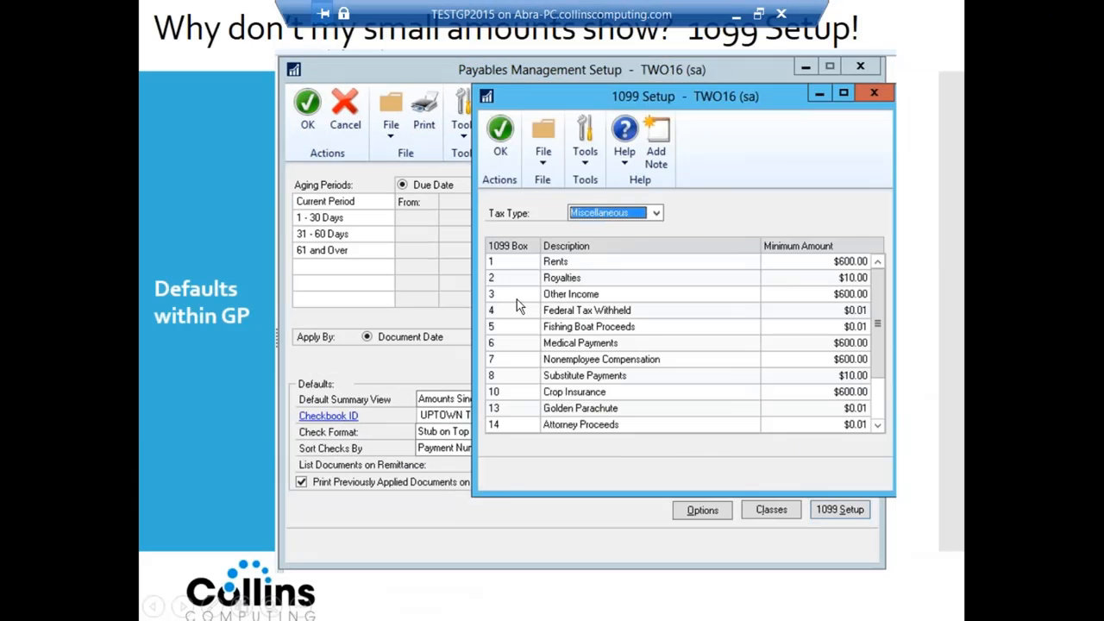
{"action": "left_click", "coordinate": [583, 322]}
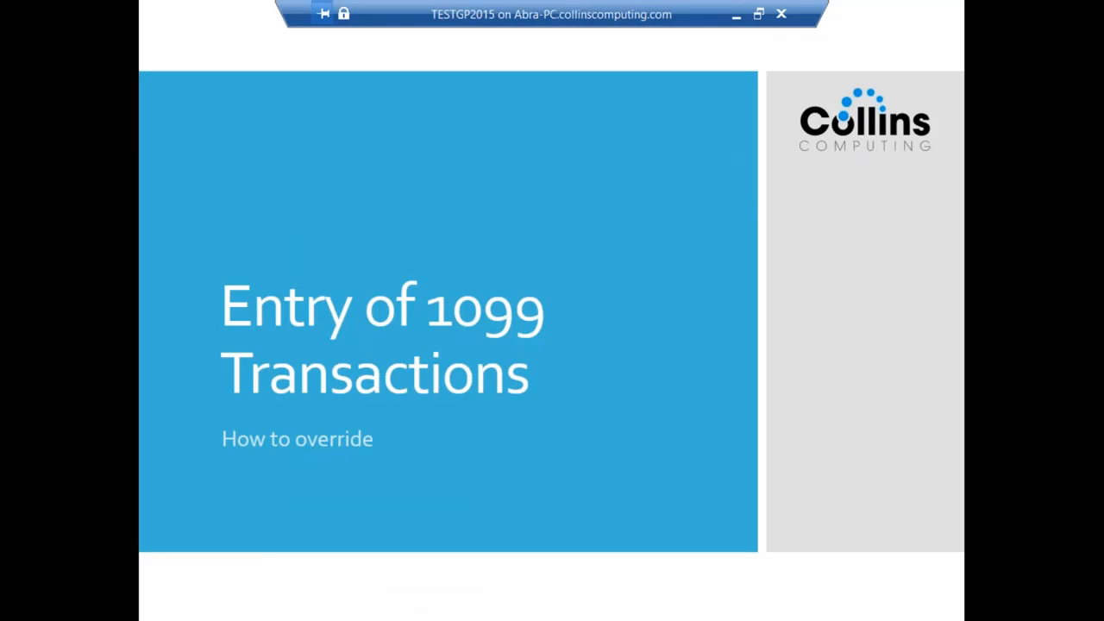
{"action": "key", "text": "Right"}
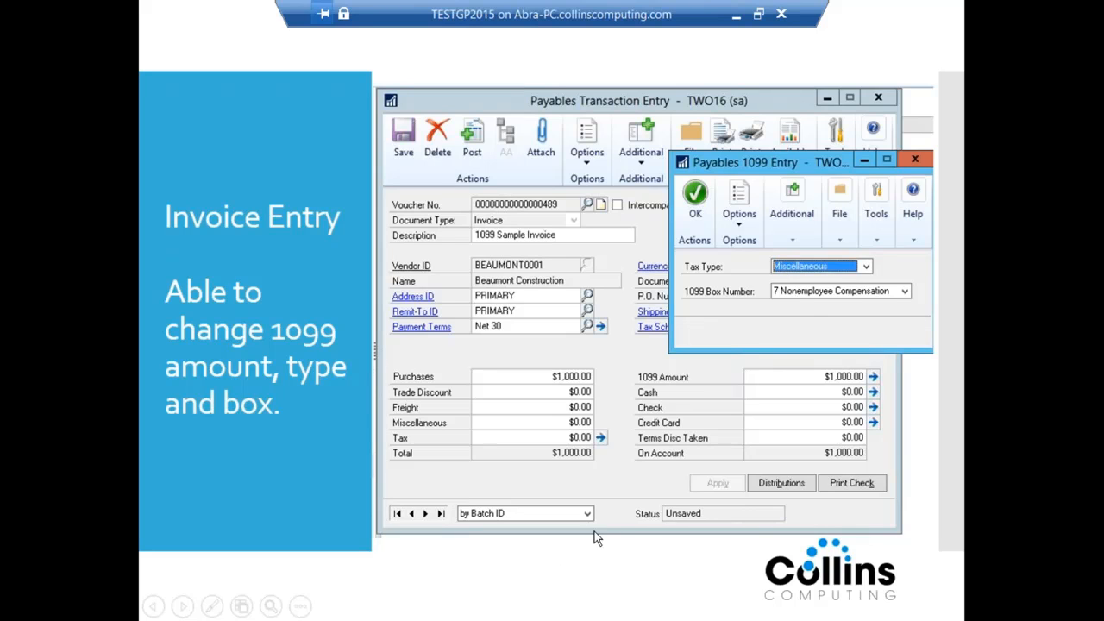
{"action": "key", "text": "alt+Tab"}
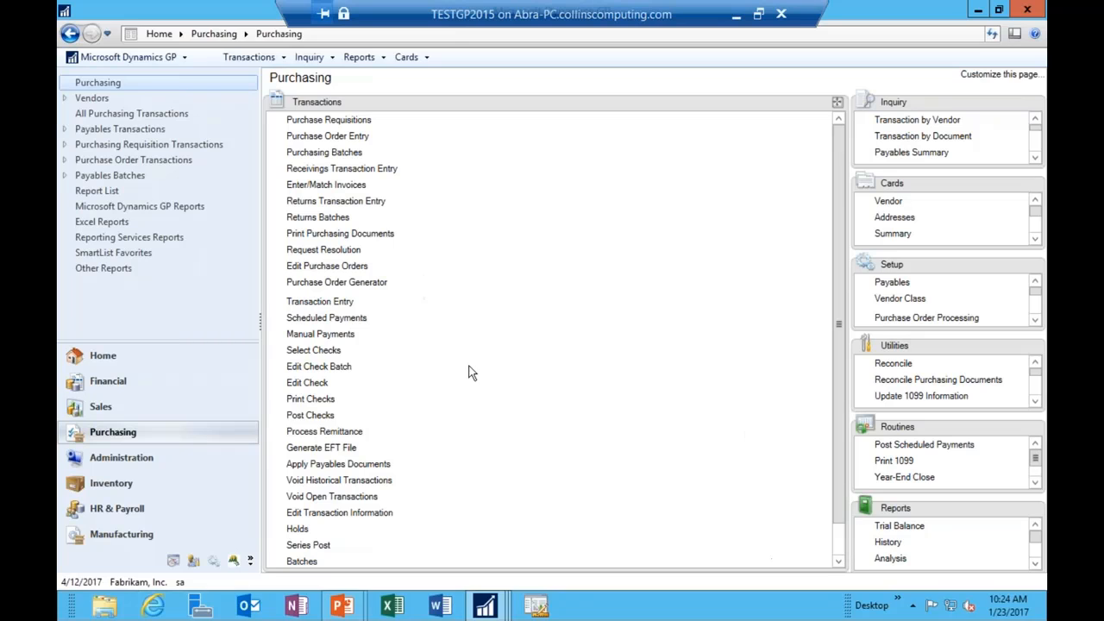
Step: Start a payables invoice with a 1099 vendor description in batch ABRA1099
{"action": "left_click", "coordinate": [334, 301]}
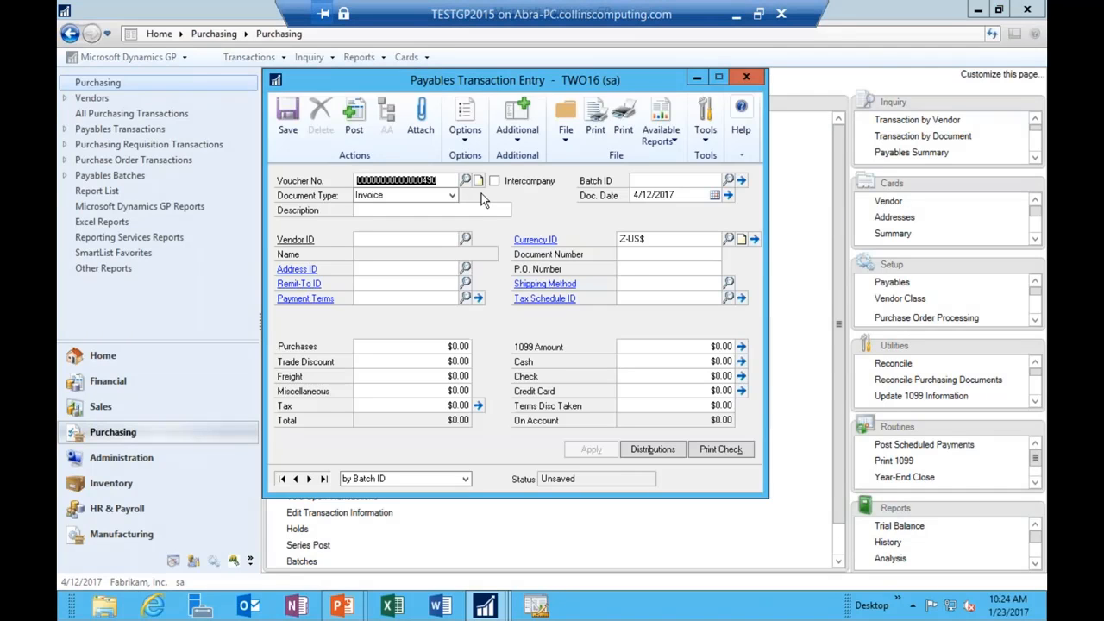
{"action": "key", "text": "Tab"}
{"action": "key", "text": "Tab"}
{"action": "key", "text": "Tab"}
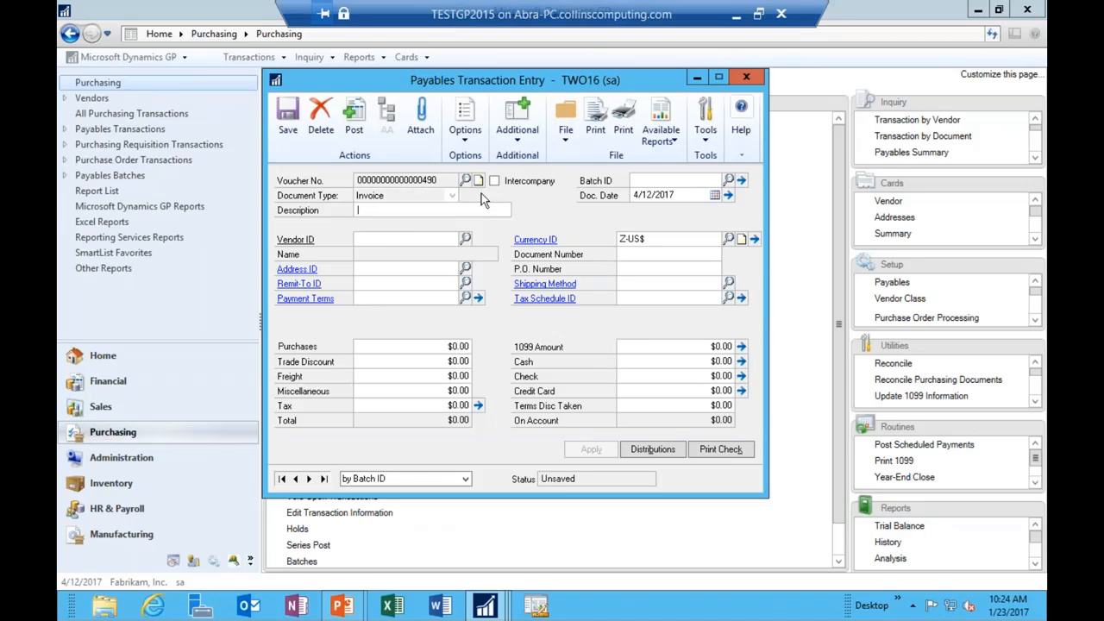
{"action": "type", "text": "1099 Vendor - Noth"}
{"action": "key", "text": "BackSpace"}
{"action": "key", "text": "BackSpace"}
{"action": "type", "text": "this tiABRA1099"}
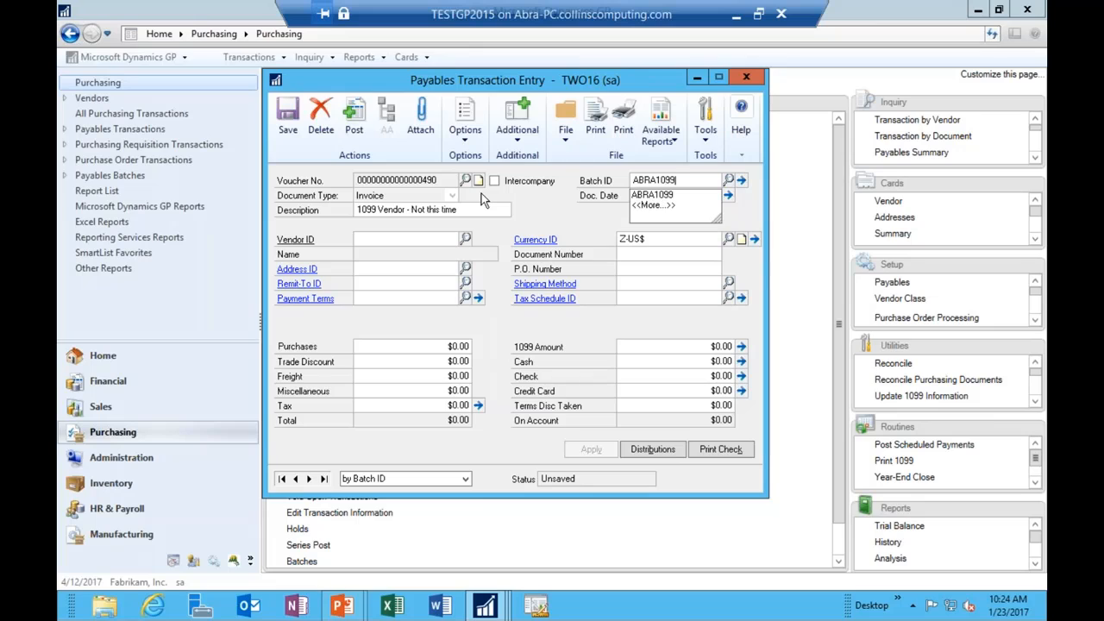
{"action": "key", "text": "Tab"}
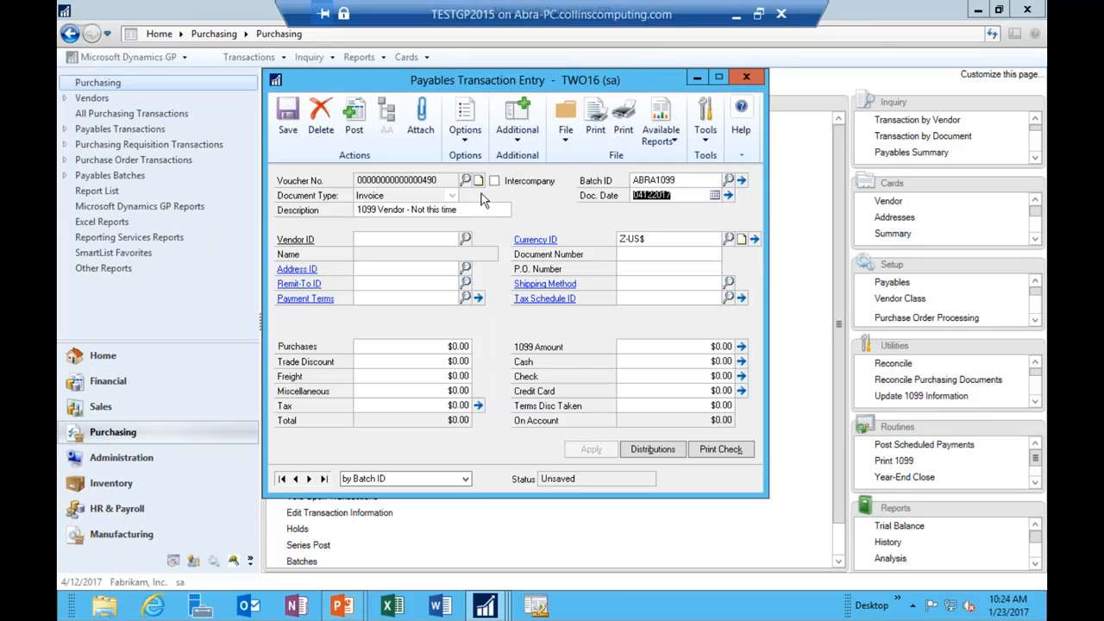
{"action": "key", "text": "Tab"}
Step: Pick the first 'A' vendor, document number MAY PREPAY, and $500.00 purchases
{"action": "type", "text": "A"}
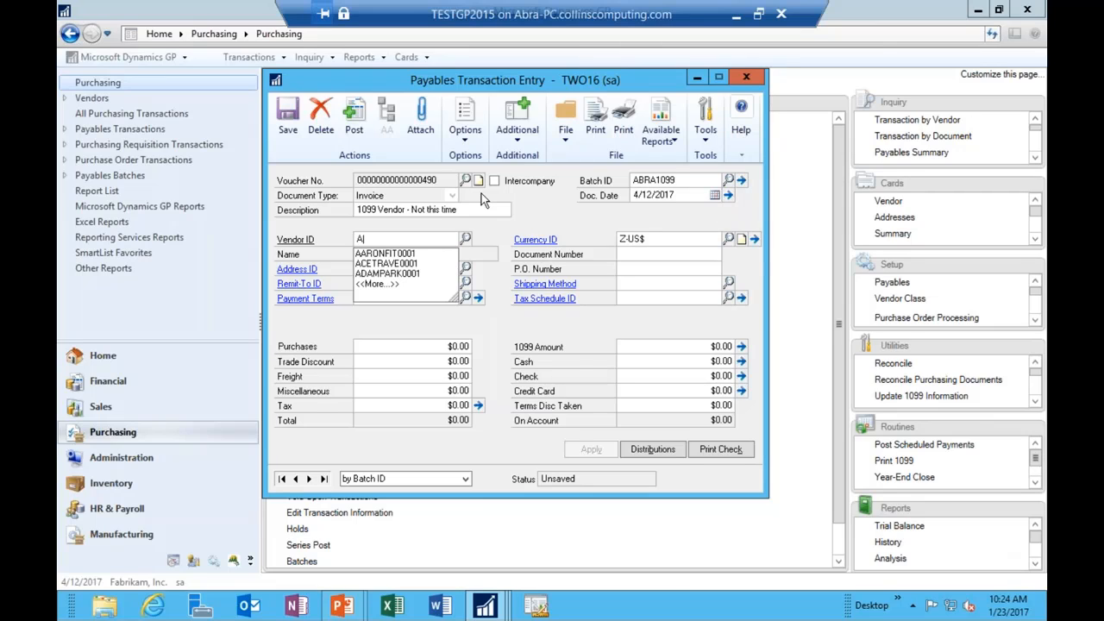
{"action": "key", "text": "Down"}
{"action": "key", "text": "Tab"}
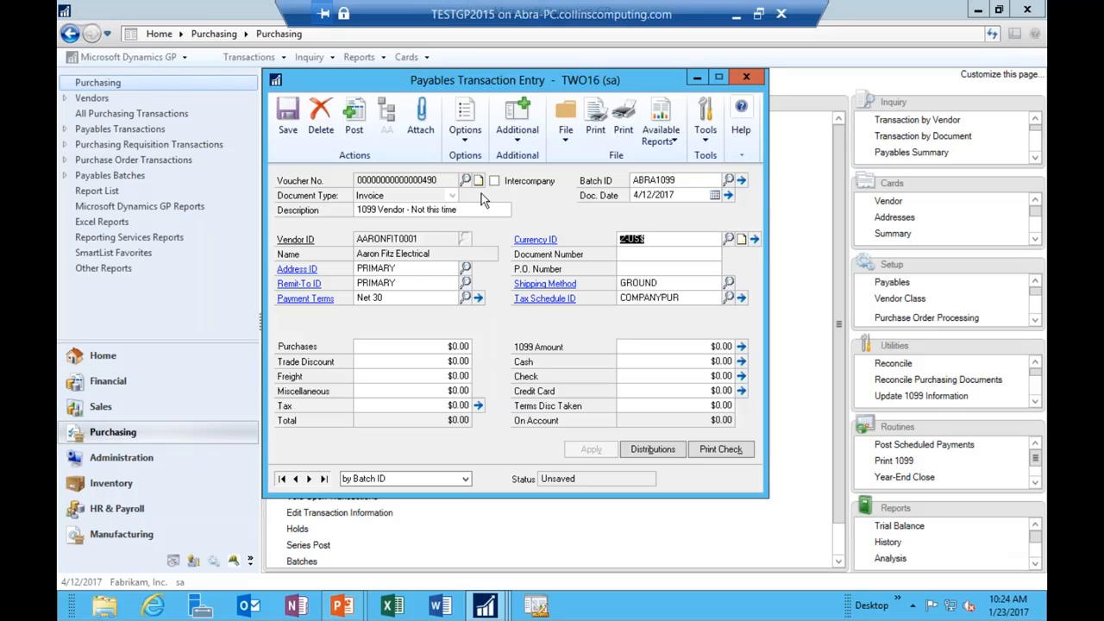
{"action": "key", "text": "Tab"}
{"action": "type", "text": "MAY PREPAY"}
{"action": "key", "text": "Tab"}
{"action": "key", "text": "Tab"}
{"action": "key", "text": "Tab"}
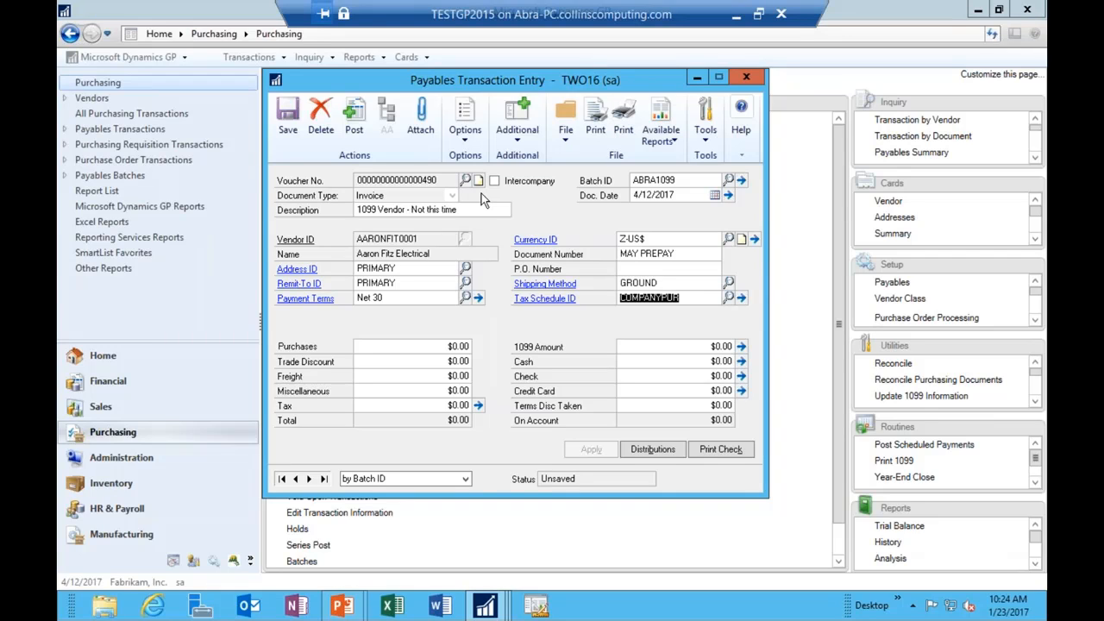
{"action": "key", "text": "Tab"}
{"action": "type", "text": "500"}
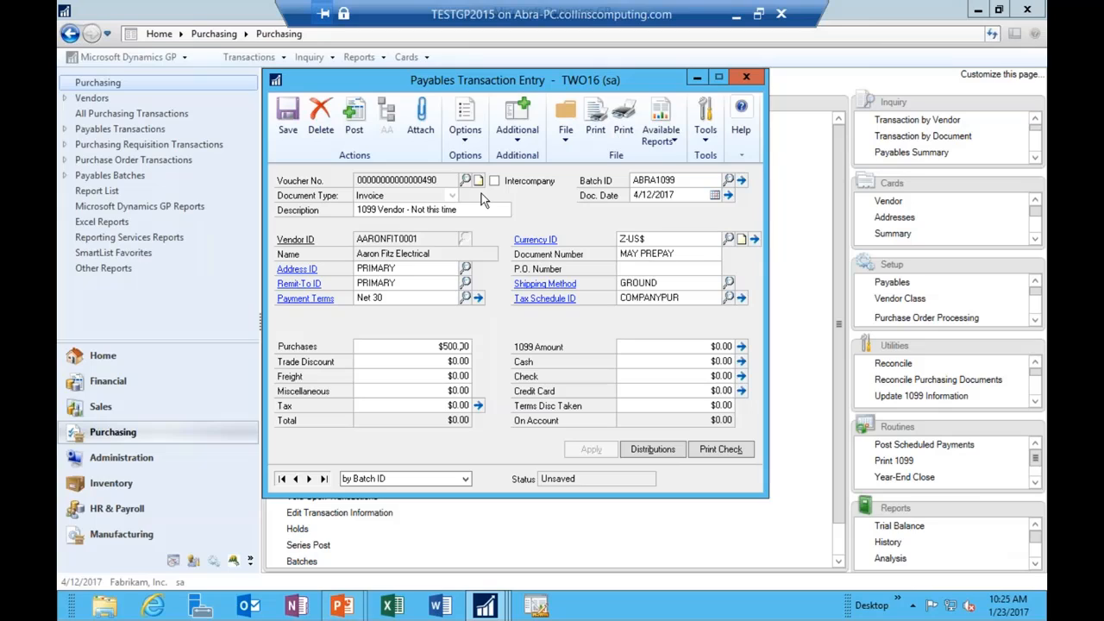
{"action": "key", "text": "Tab"}
Step: Reduce the invoice's 1099 amount to $50.00
{"action": "left_click", "coordinate": [700, 348]}
{"action": "type", "text": "50"}
{"action": "key", "text": "Tab"}
Step: Assign the 1099 amount to box 13 Golden Parachute, then save and close the invoice
{"action": "left_click", "coordinate": [742, 346]}
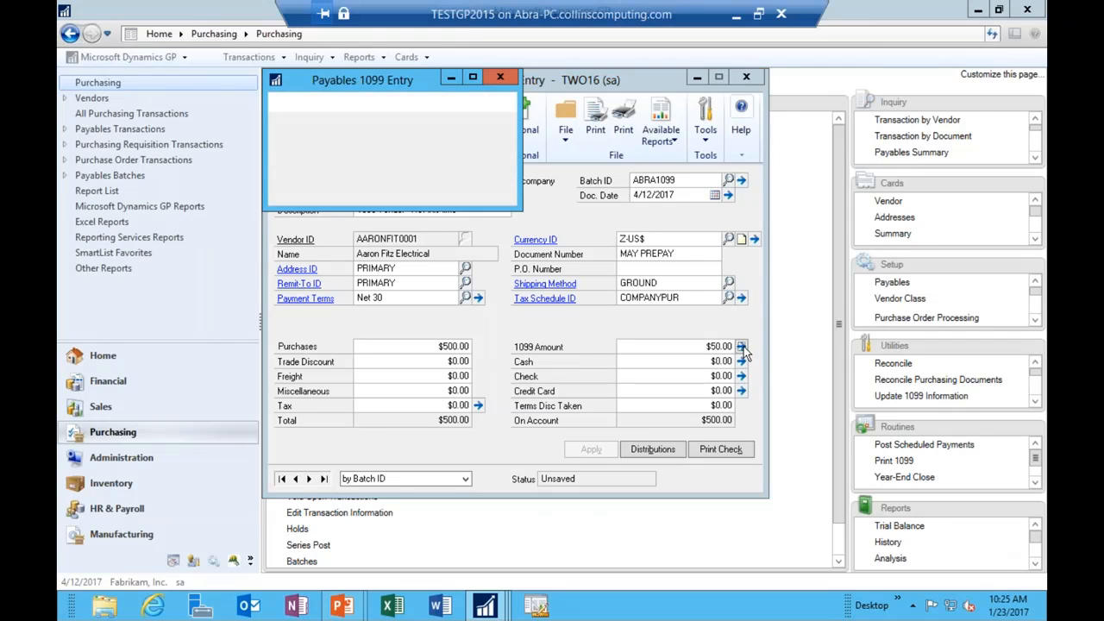
{"action": "left_click", "coordinate": [442, 206]}
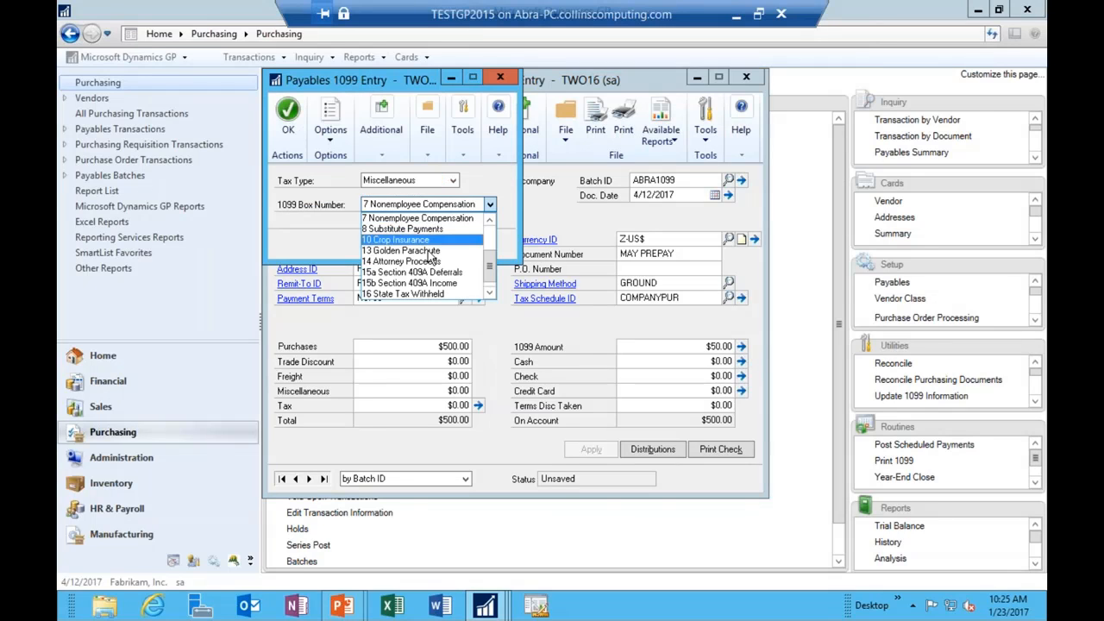
{"action": "left_click", "coordinate": [428, 254]}
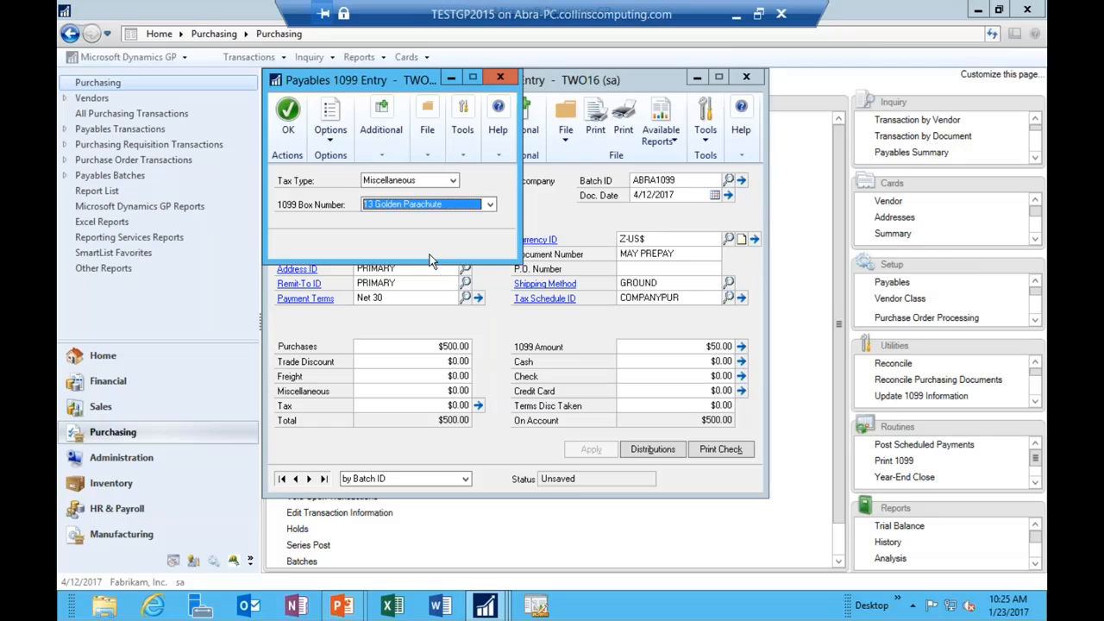
{"action": "left_click", "coordinate": [288, 111]}
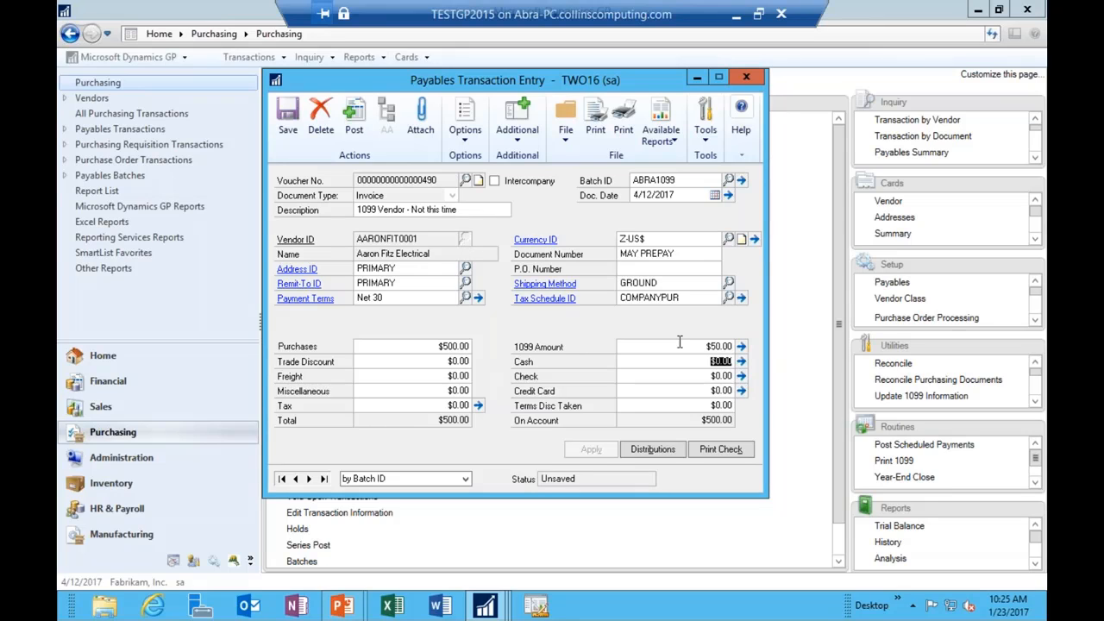
{"action": "left_click", "coordinate": [288, 110]}
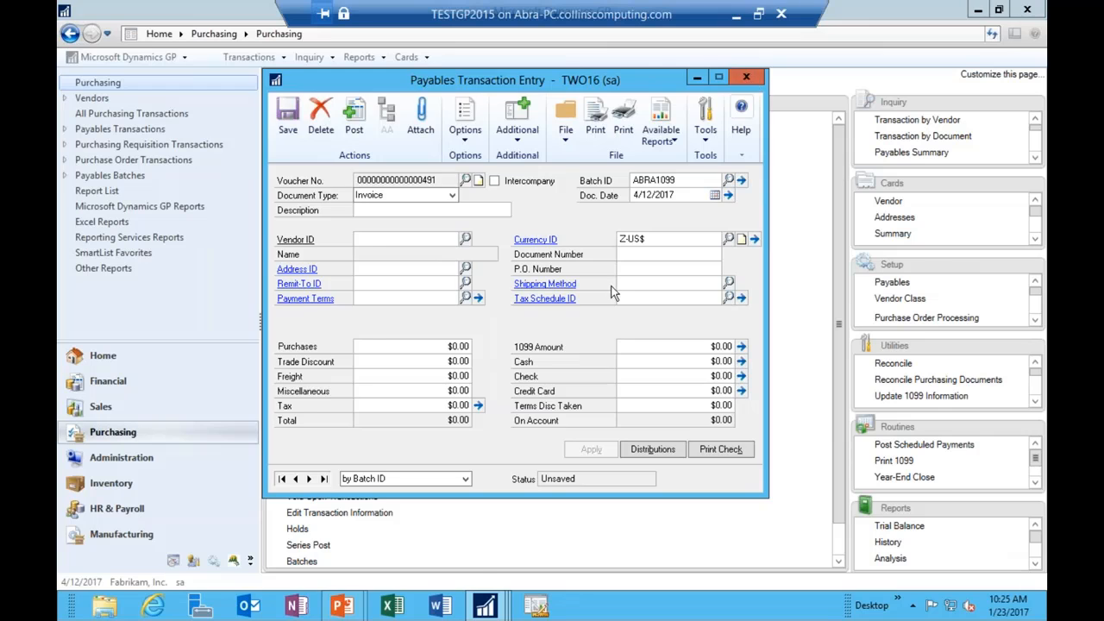
{"action": "left_click", "coordinate": [746, 79]}
Step: Advance past Verify 1099 Amounts to the Period Analysis Report slide, then return to Dynamics GP
{"action": "mouse_move", "coordinate": [342, 605]}
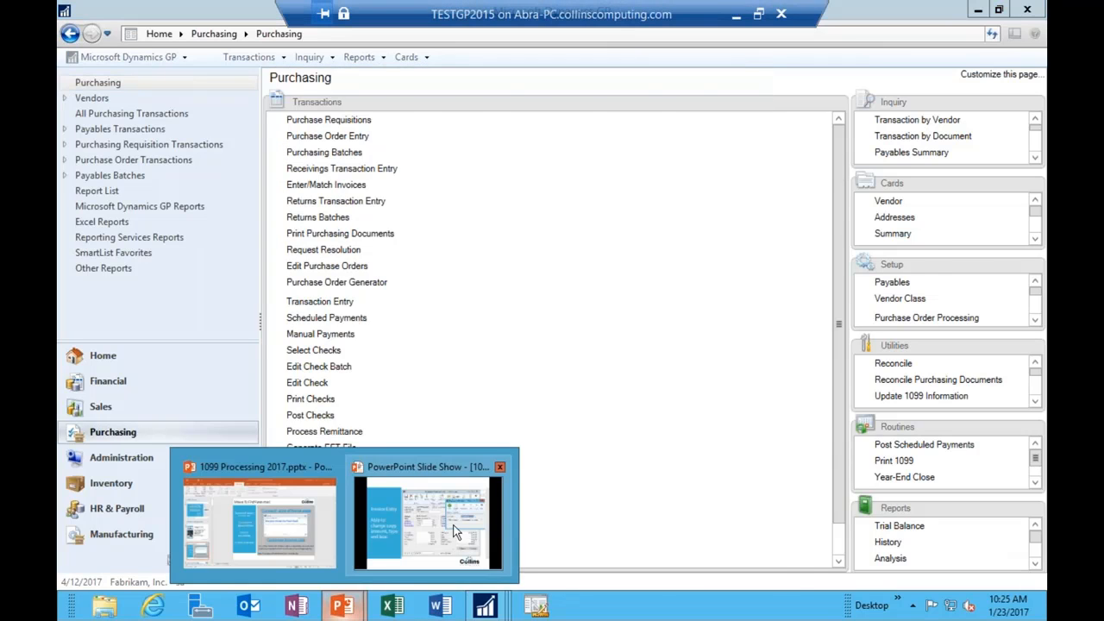
{"action": "left_click", "coordinate": [506, 512]}
{"action": "key", "text": "Right"}
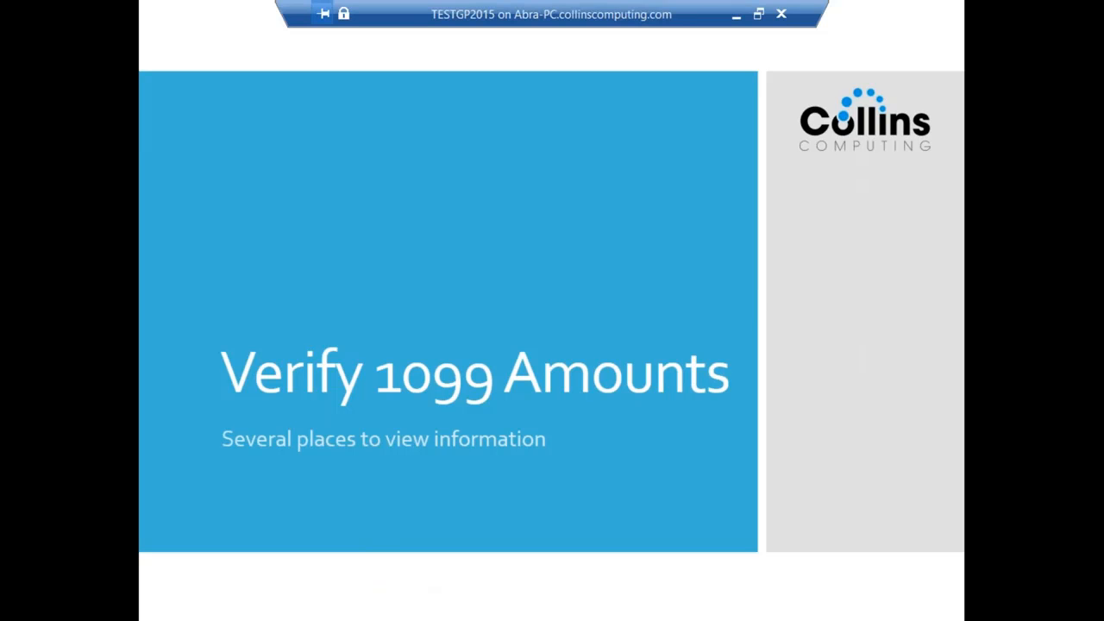
{"action": "key", "text": "Right"}
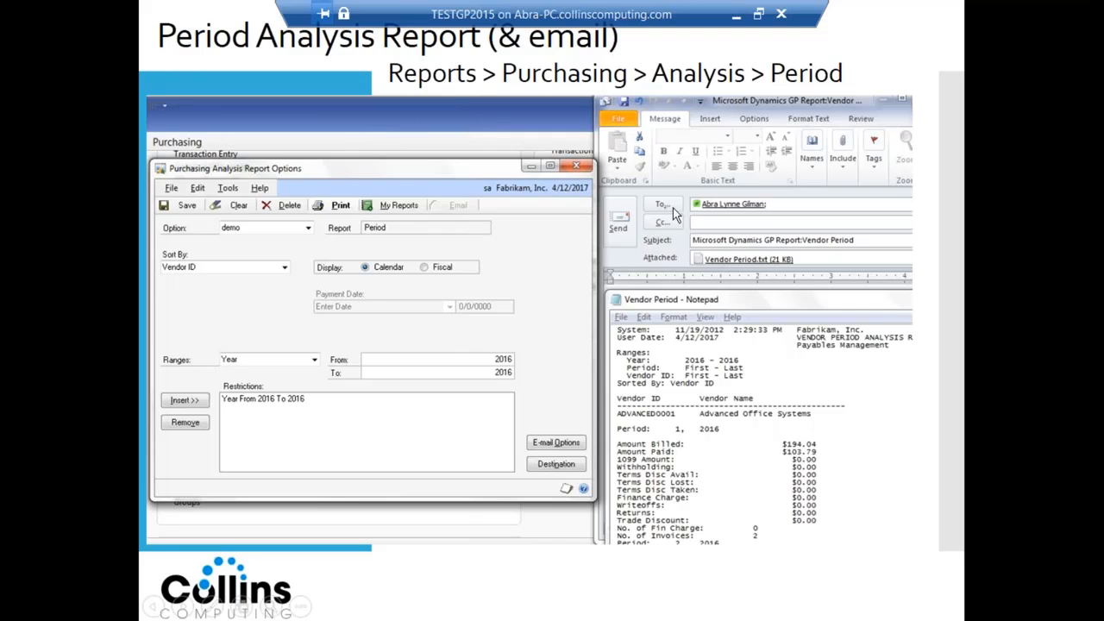
{"action": "key", "text": "alt+Tab"}
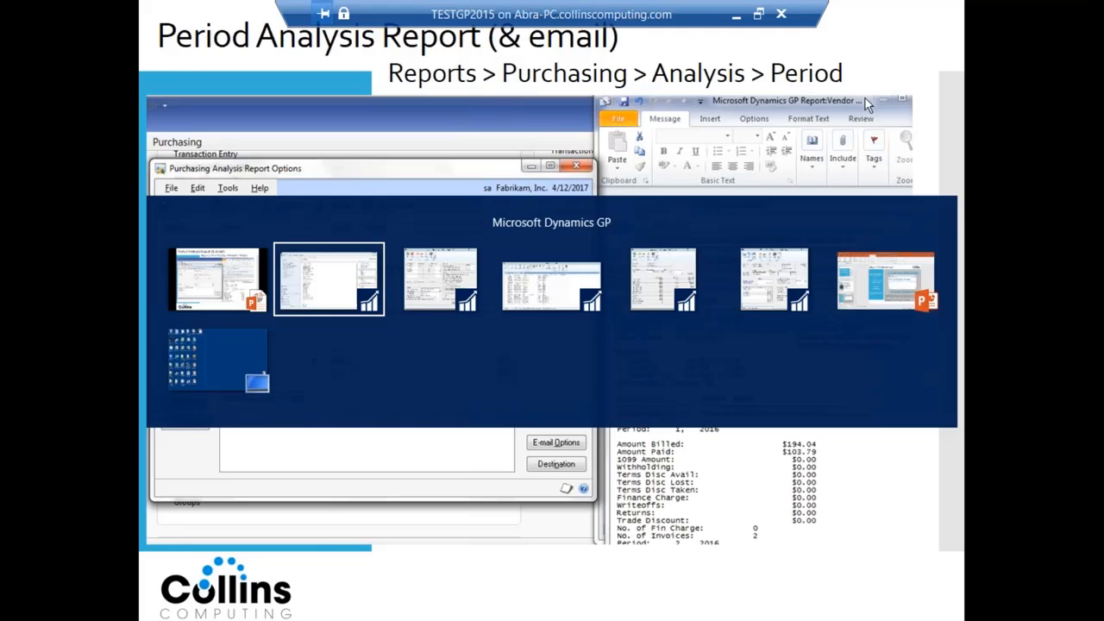
{"action": "key", "text": "alt+Tab"}
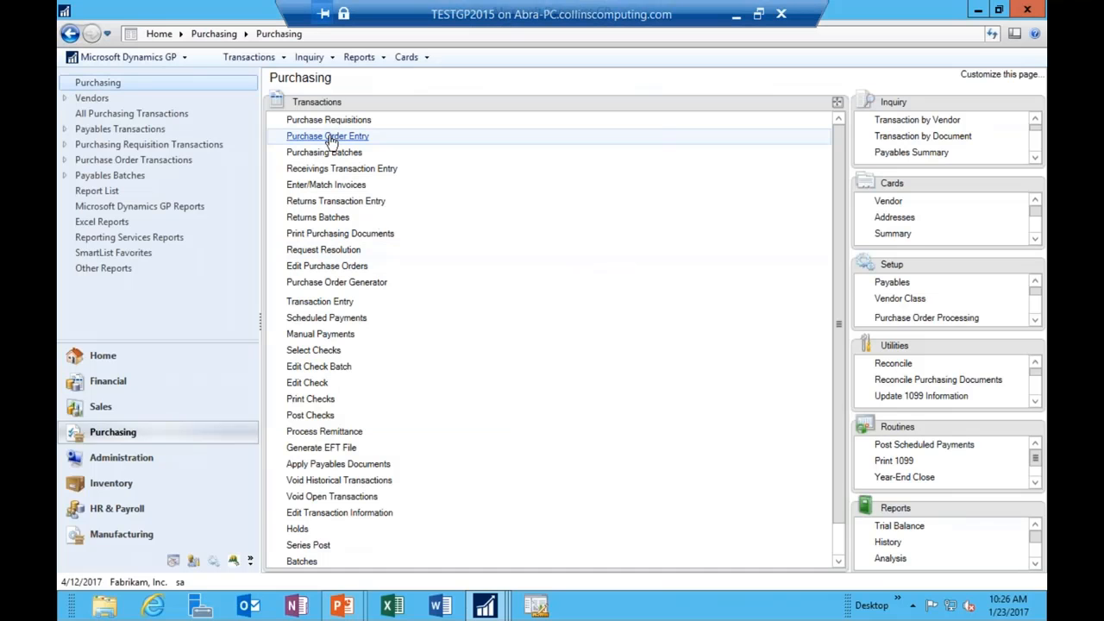
Step: Open the Purchasing Analysis Reports window from the Reports list
{"action": "left_click", "coordinate": [360, 57]}
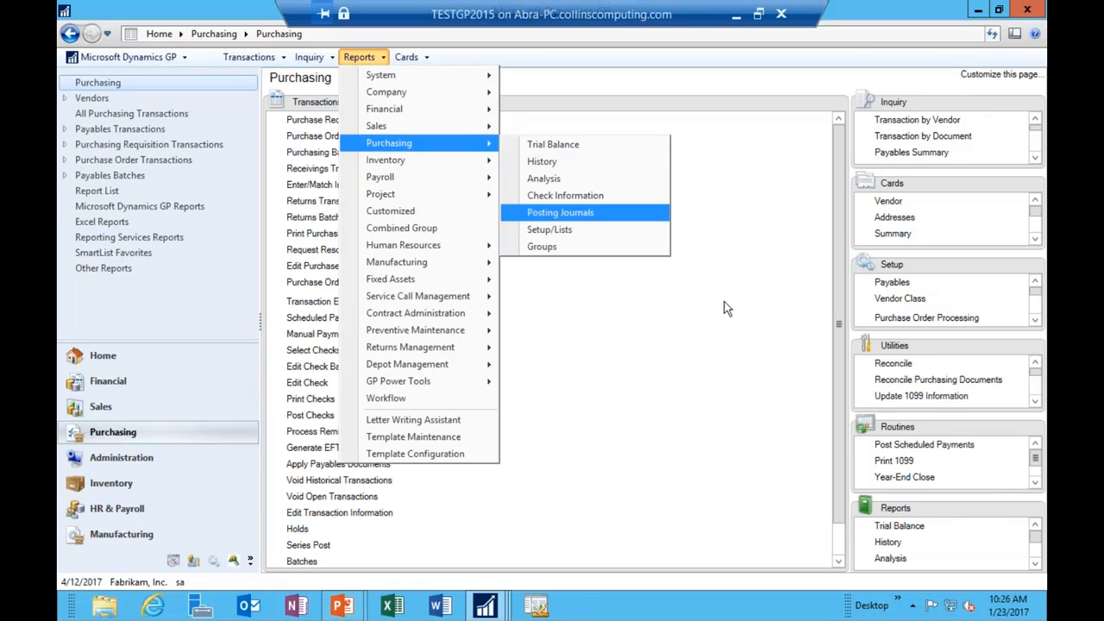
{"action": "left_click", "coordinate": [685, 478]}
{"action": "left_click_drag", "start_coordinate": [940, 509], "coordinate": [392, 202]}
{"action": "left_click", "coordinate": [302, 153]}
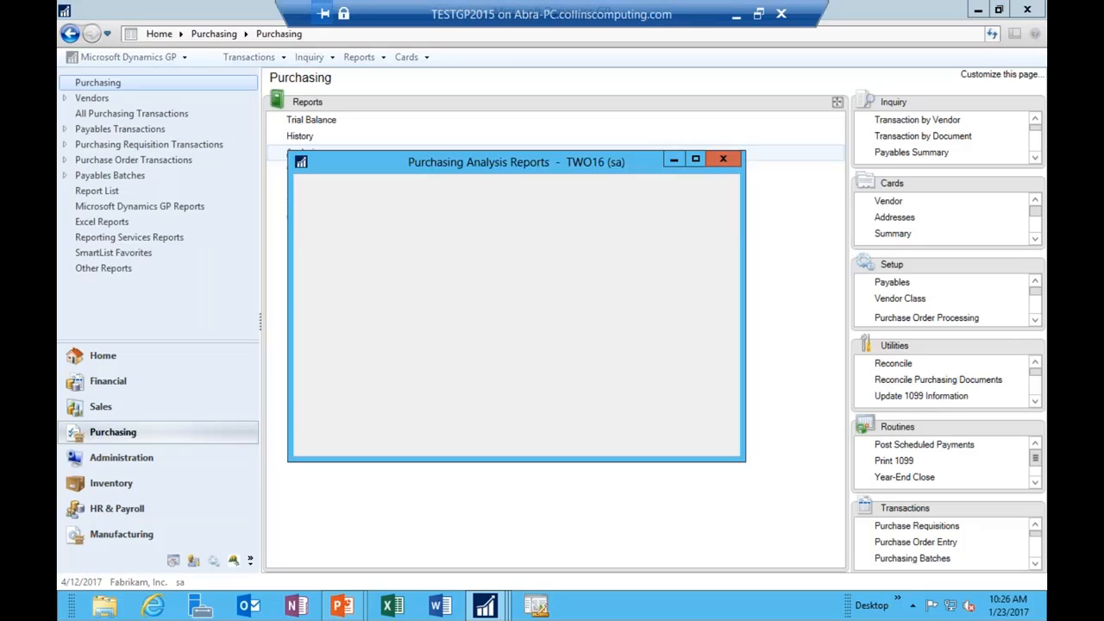
Step: Open the Period report's demo option for editing, keeping Year as the range type
{"action": "left_click", "coordinate": [392, 277]}
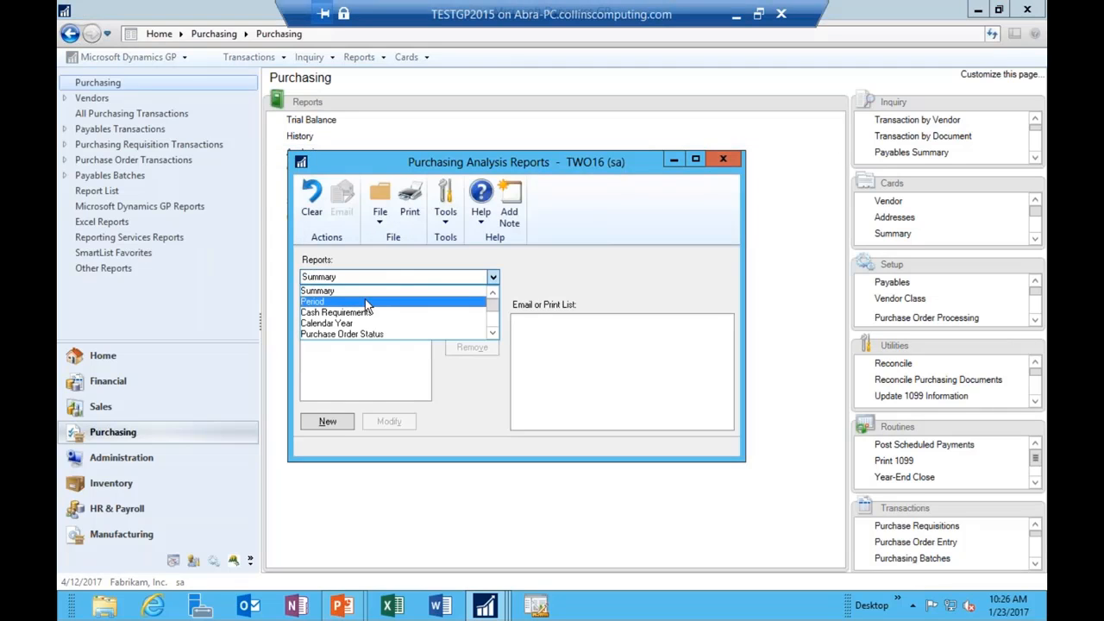
{"action": "left_click", "coordinate": [369, 302]}
{"action": "left_click", "coordinate": [313, 334]}
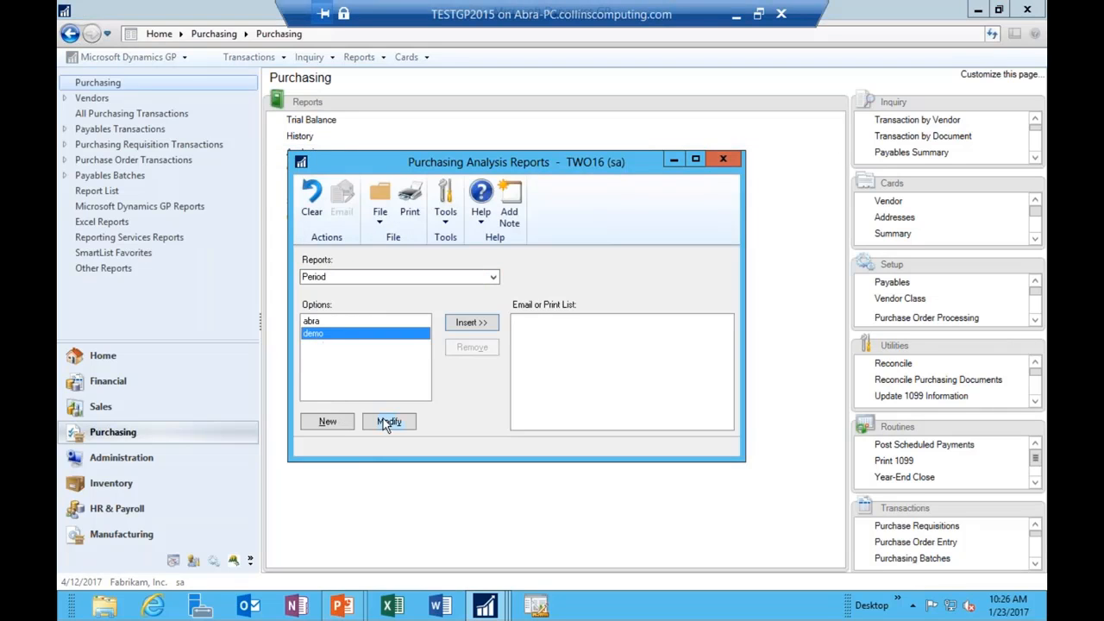
{"action": "left_click", "coordinate": [388, 421]}
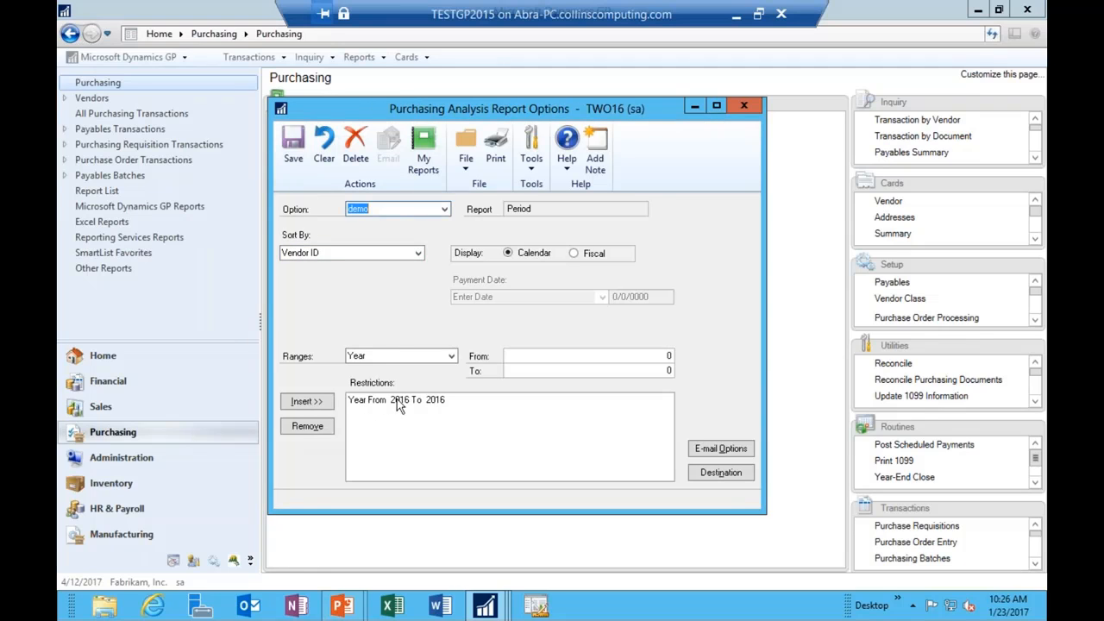
{"action": "left_click", "coordinate": [411, 357]}
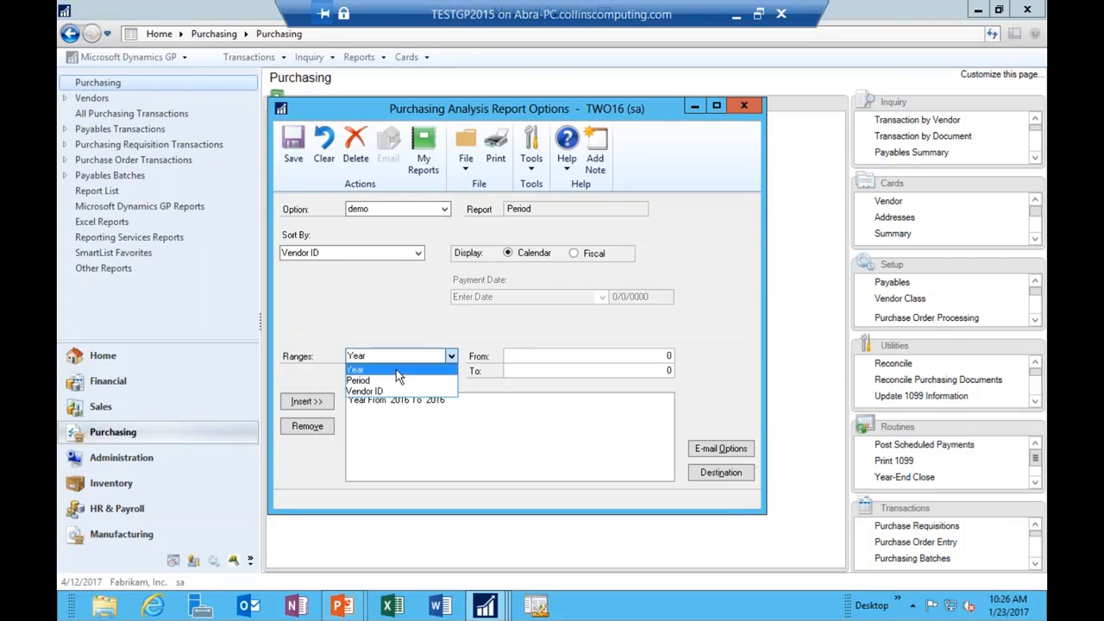
{"action": "left_click", "coordinate": [396, 369]}
{"action": "key", "text": "Tab"}
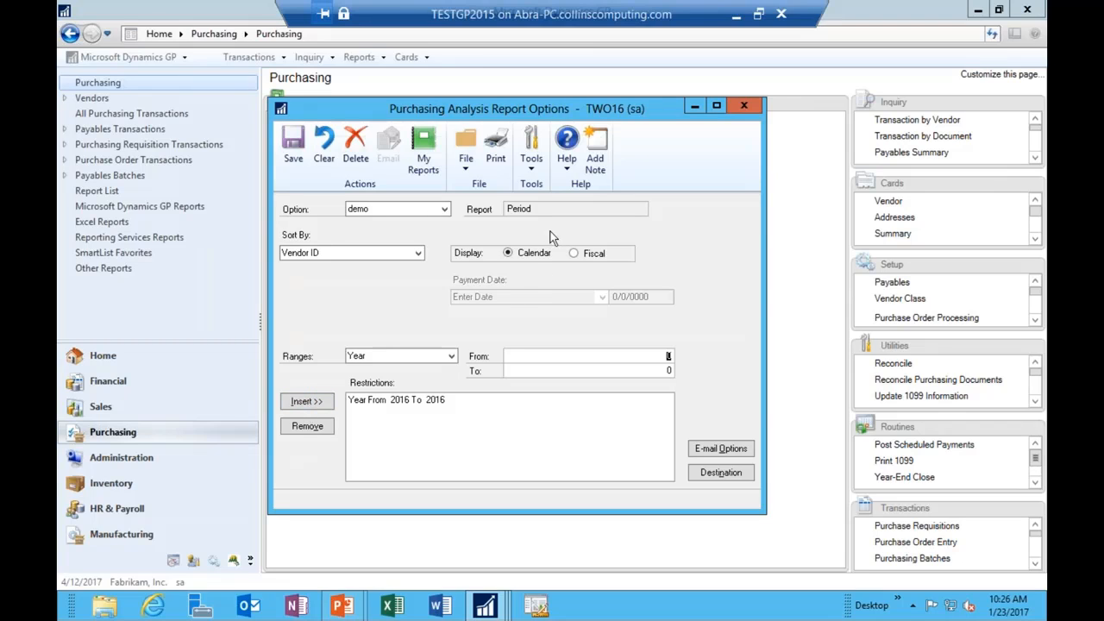
Step: Open the report's e-mail options and log on to Exchange
{"action": "left_click", "coordinate": [728, 447]}
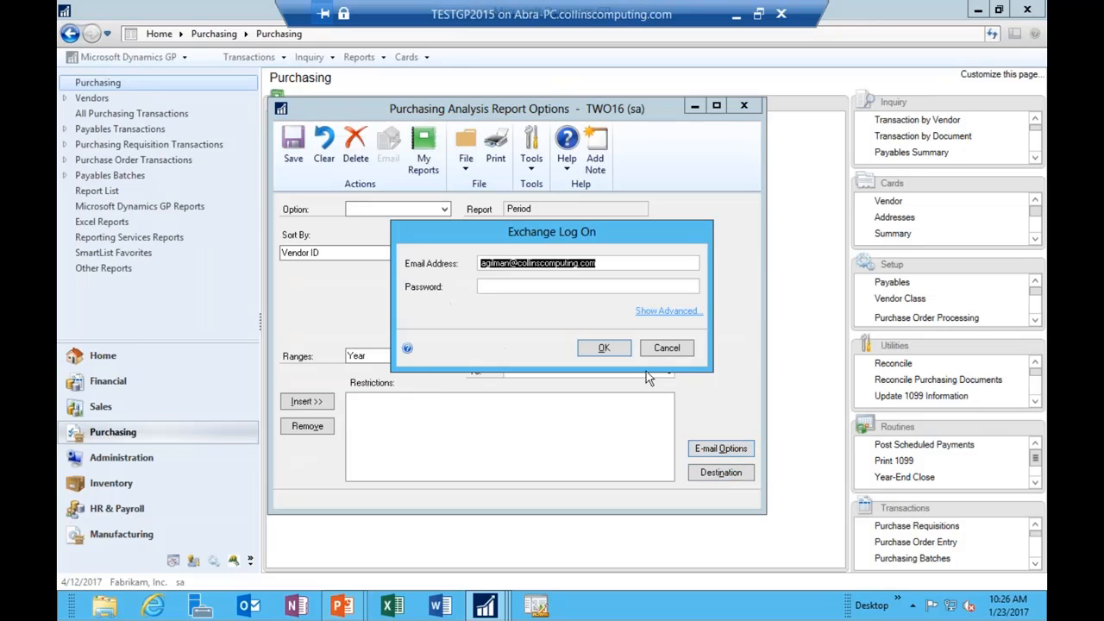
{"action": "left_click", "coordinate": [552, 288]}
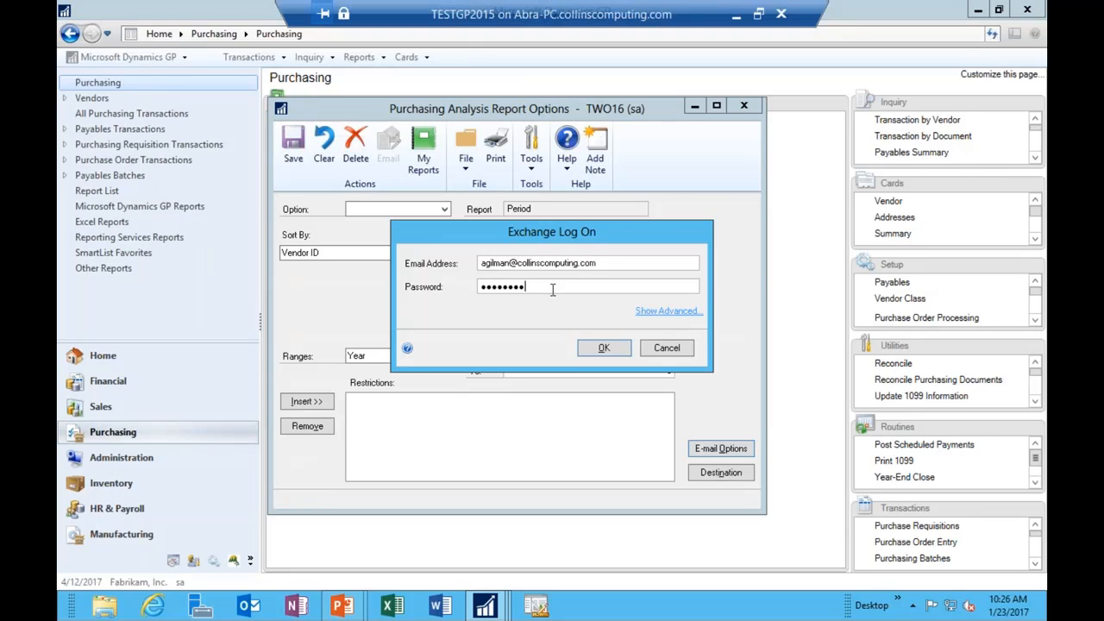
{"action": "key", "text": "Return"}
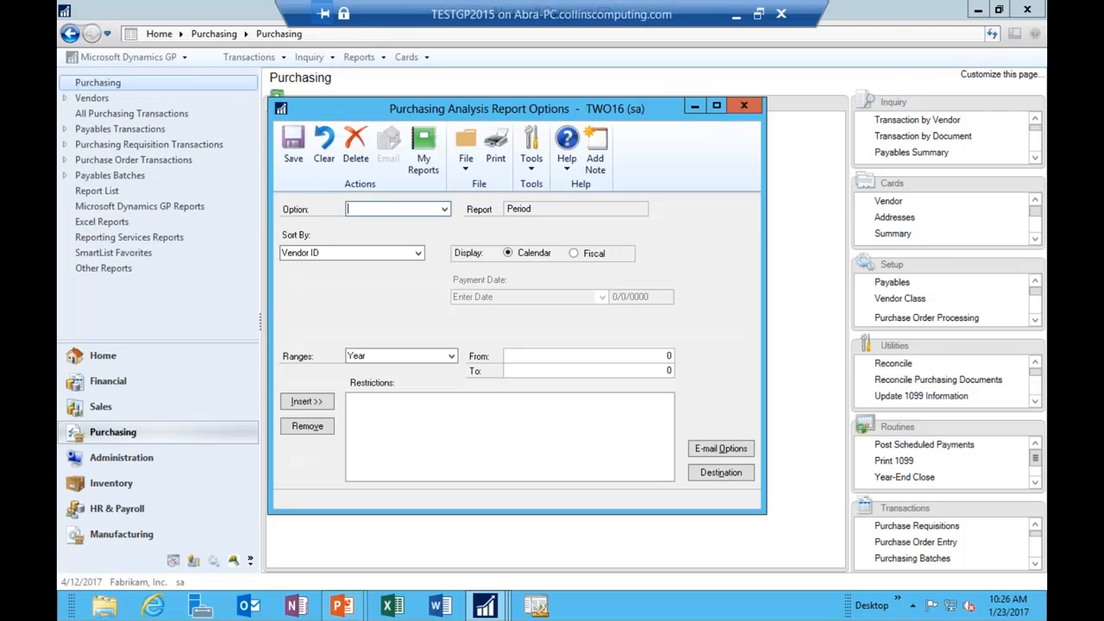
Step: Address the e-mail to the recipient, send reports as attachments, and add a 'Vendor Report' message
{"action": "left_click", "coordinate": [356, 302]}
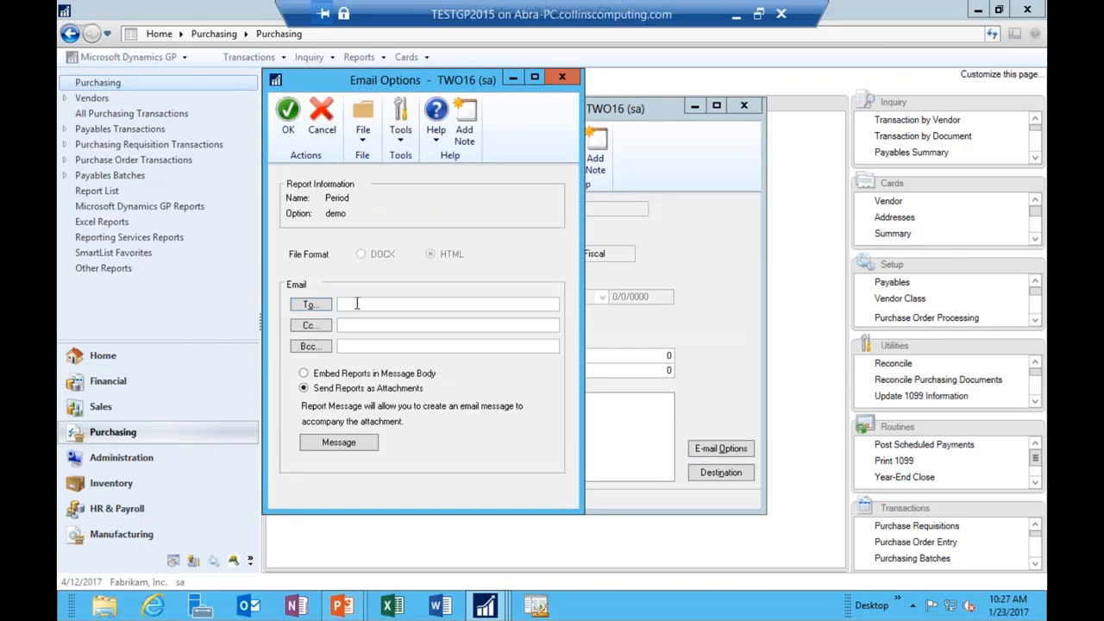
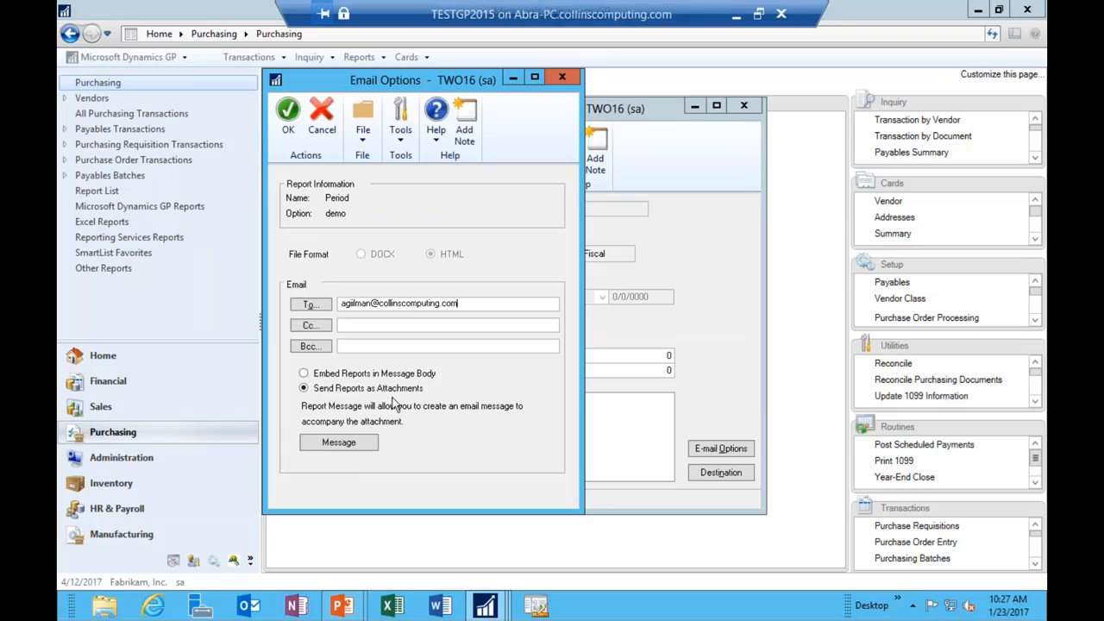
{"action": "left_click", "coordinate": [305, 373]}
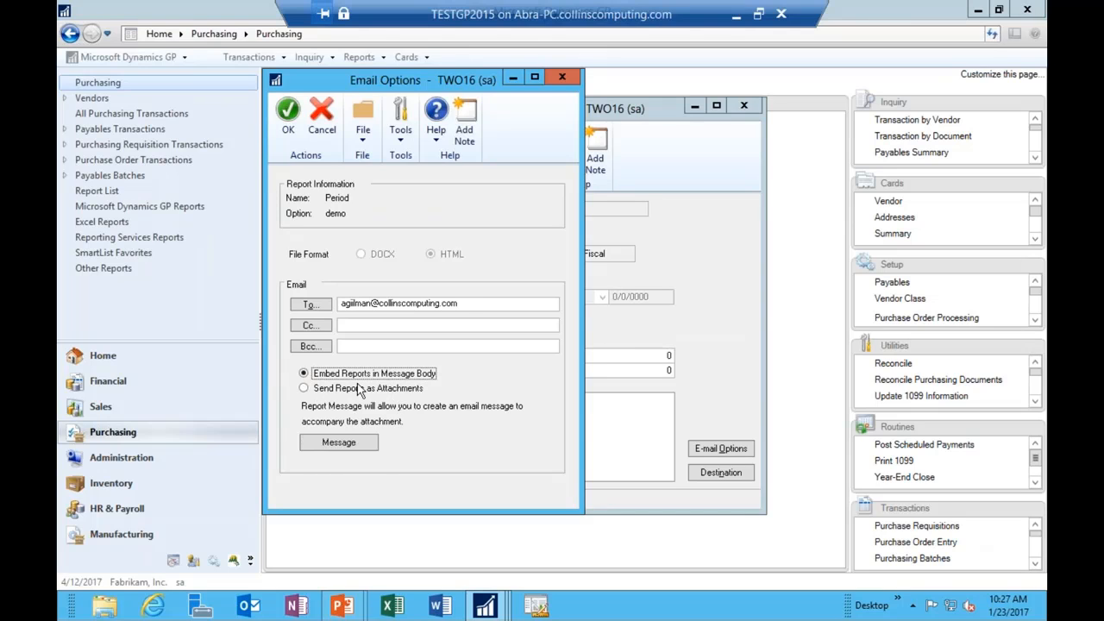
{"action": "left_click", "coordinate": [304, 388]}
{"action": "left_click", "coordinate": [358, 441]}
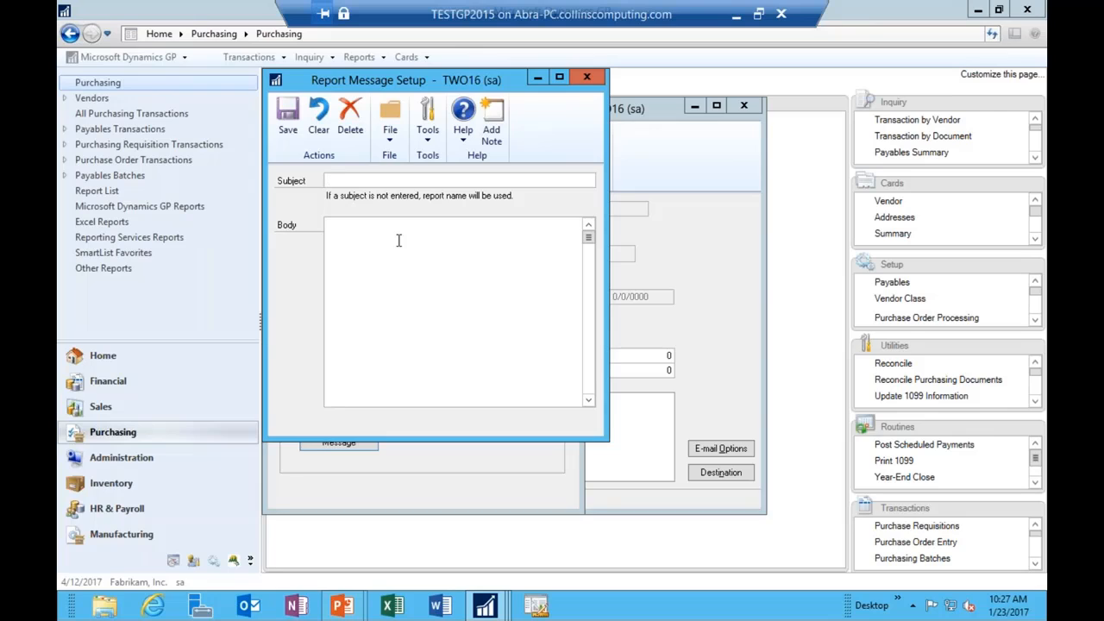
{"action": "type", "text": "Vendor"}
{"action": "type", "text": "d you about."}
{"action": "left_click", "coordinate": [290, 117]}
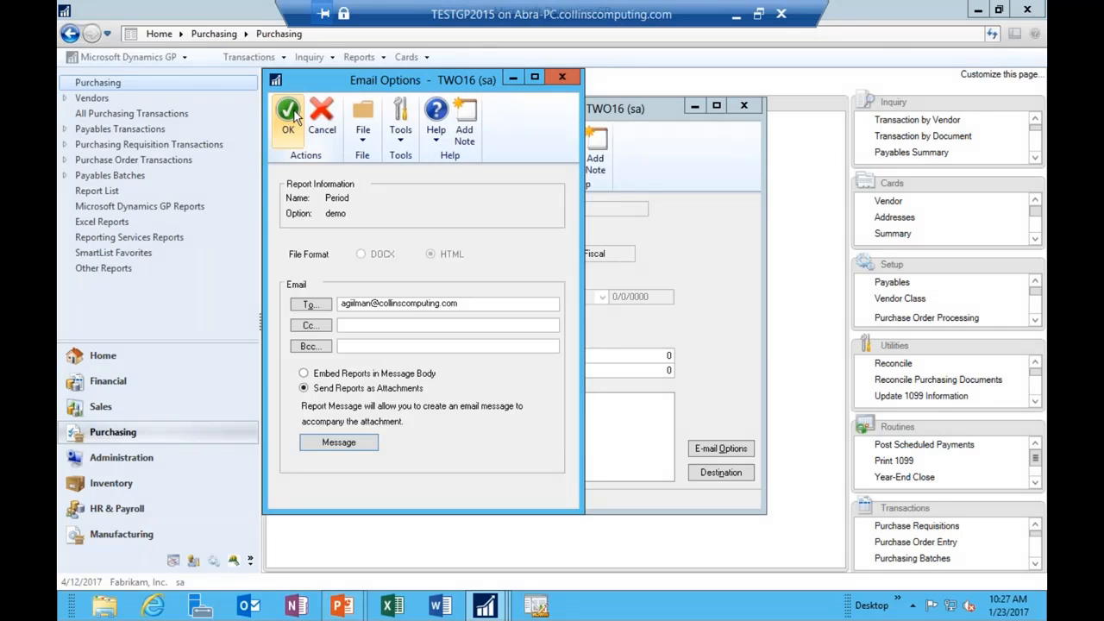
{"action": "left_click", "coordinate": [291, 110]}
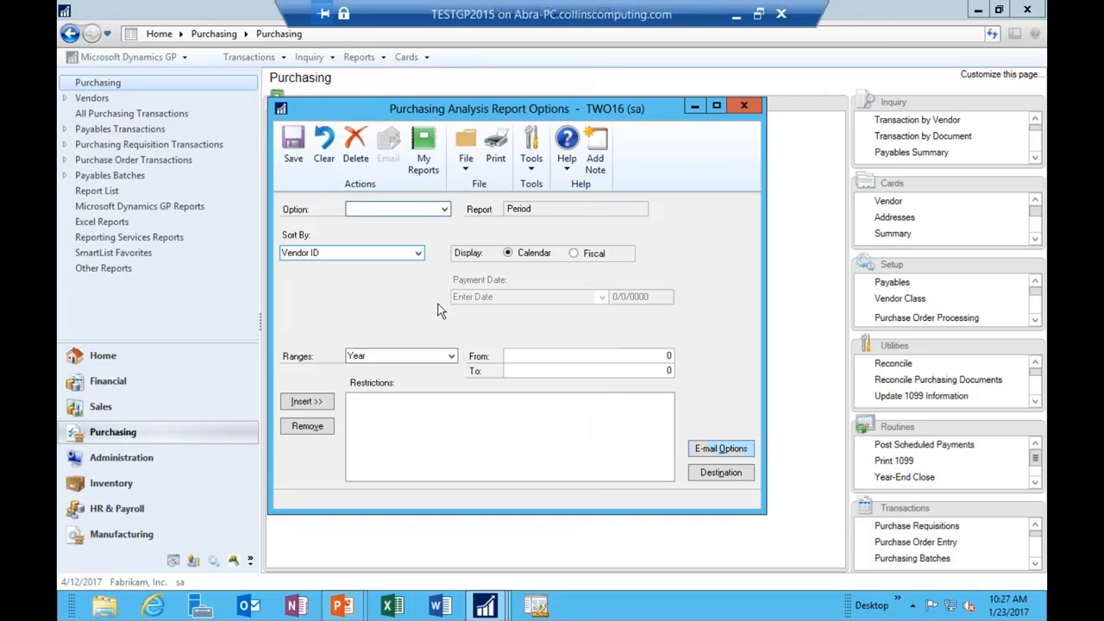
{"action": "left_click", "coordinate": [443, 210]}
{"action": "left_click", "coordinate": [425, 222]}
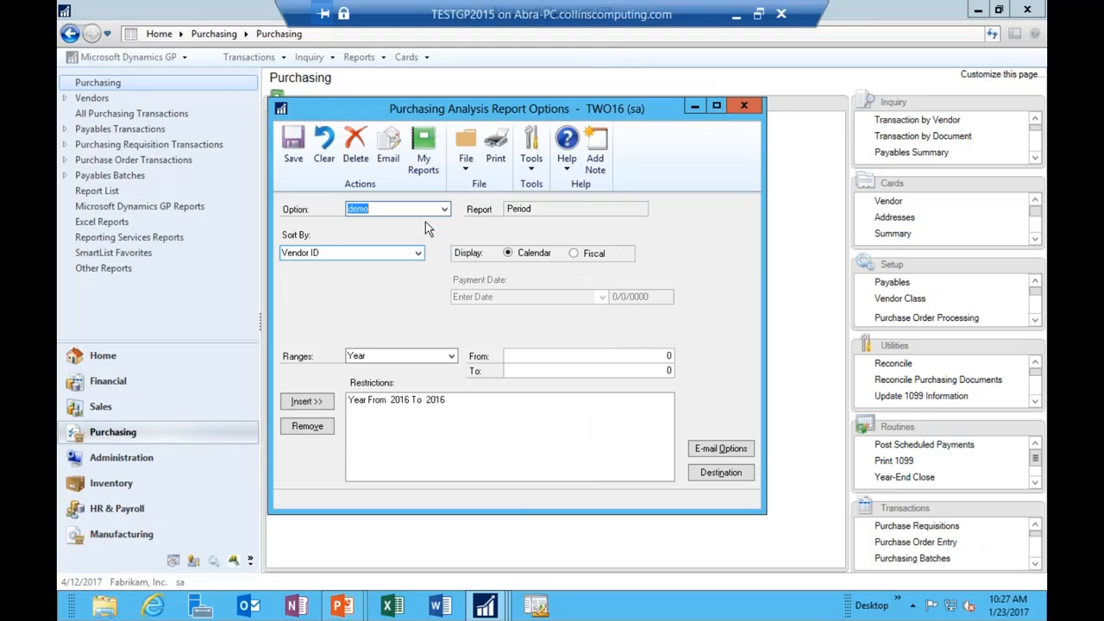
{"action": "left_click", "coordinate": [385, 147]}
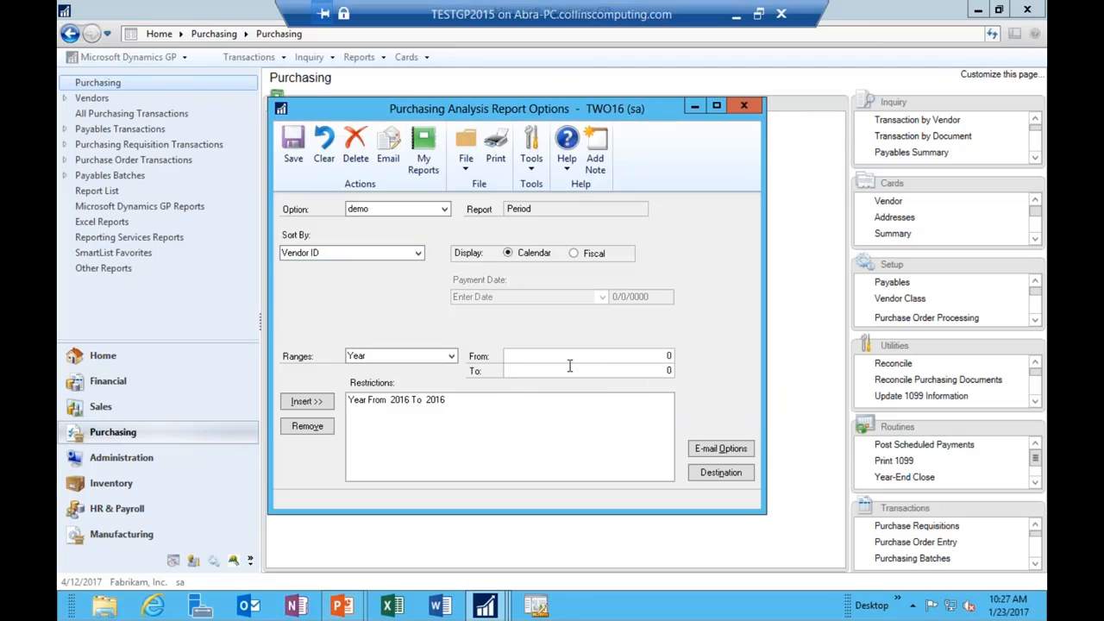
{"action": "left_click", "coordinate": [250, 608]}
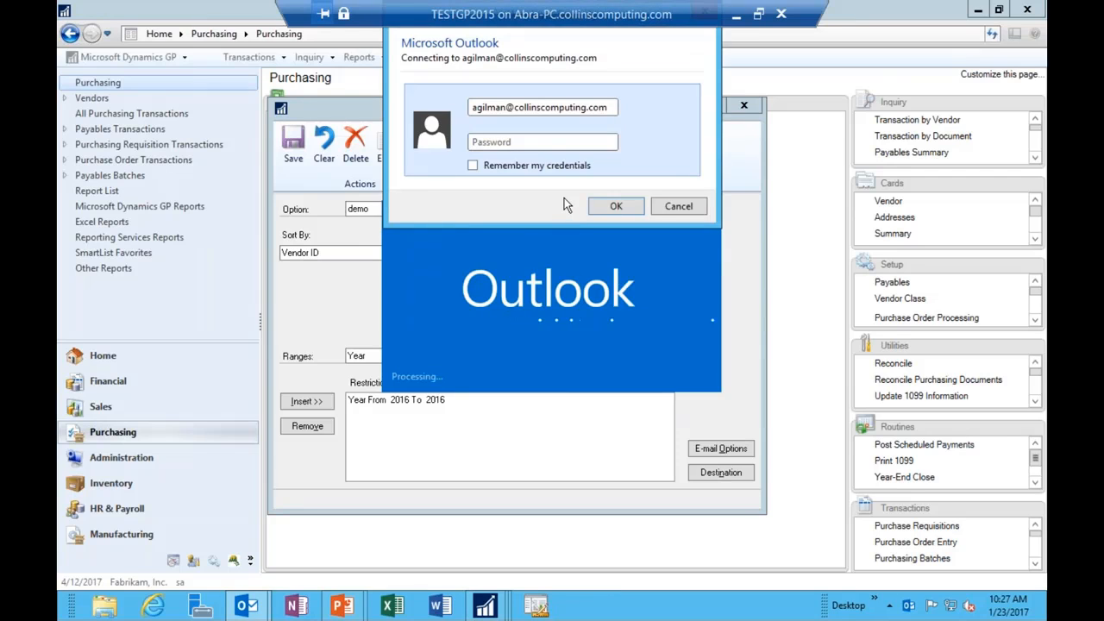
{"action": "type", "text": "••••••••"}
{"action": "key", "text": "Return"}
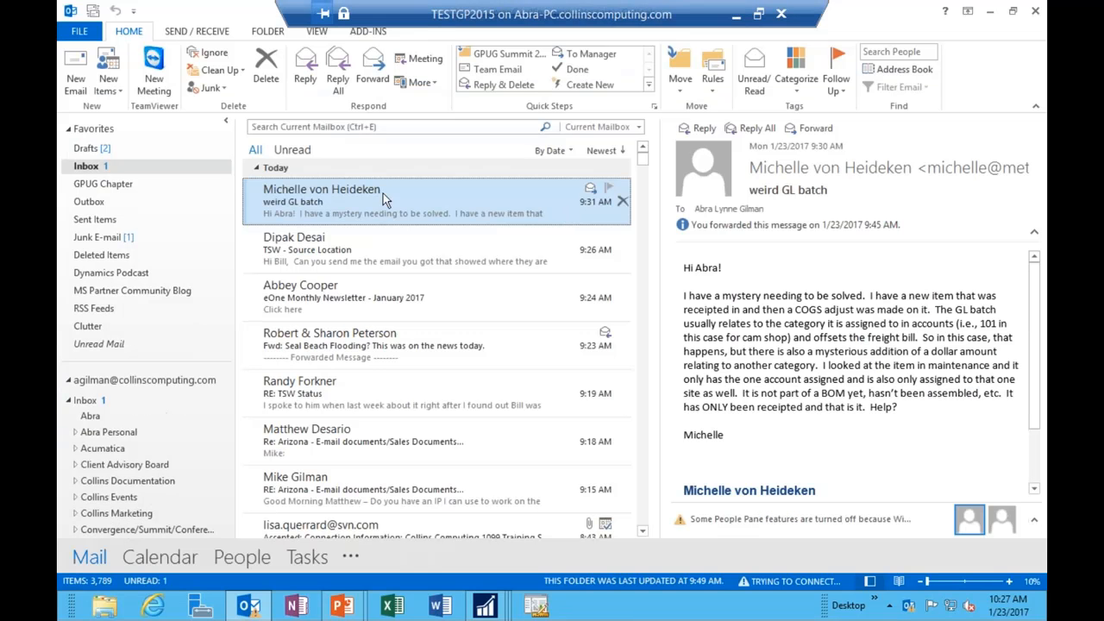
{"action": "left_click", "coordinate": [987, 11]}
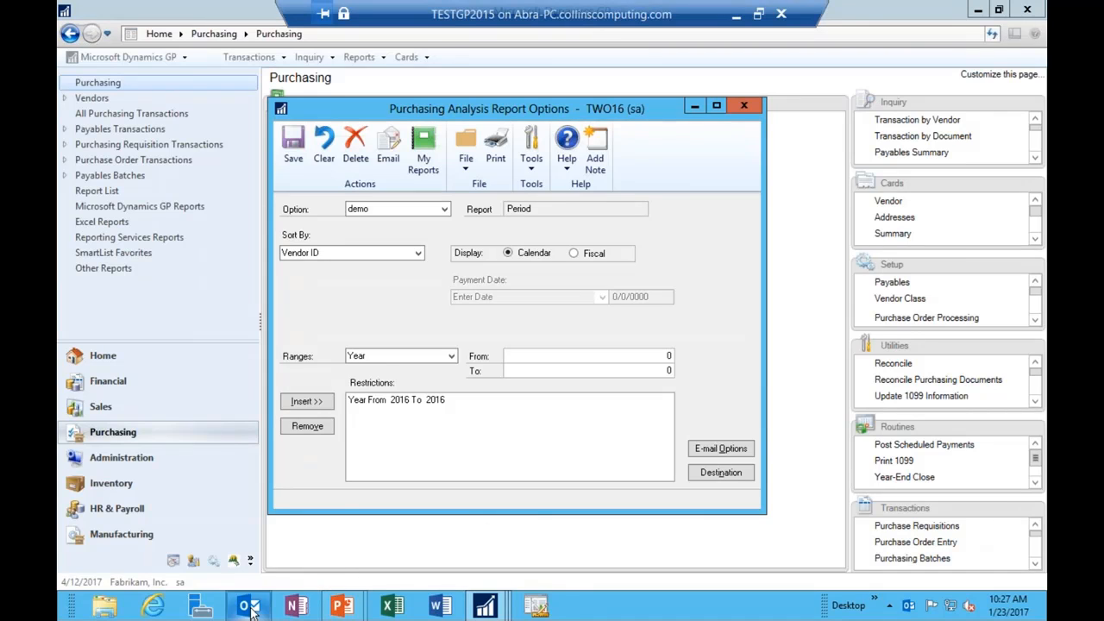
{"action": "mouse_move", "coordinate": [250, 609]}
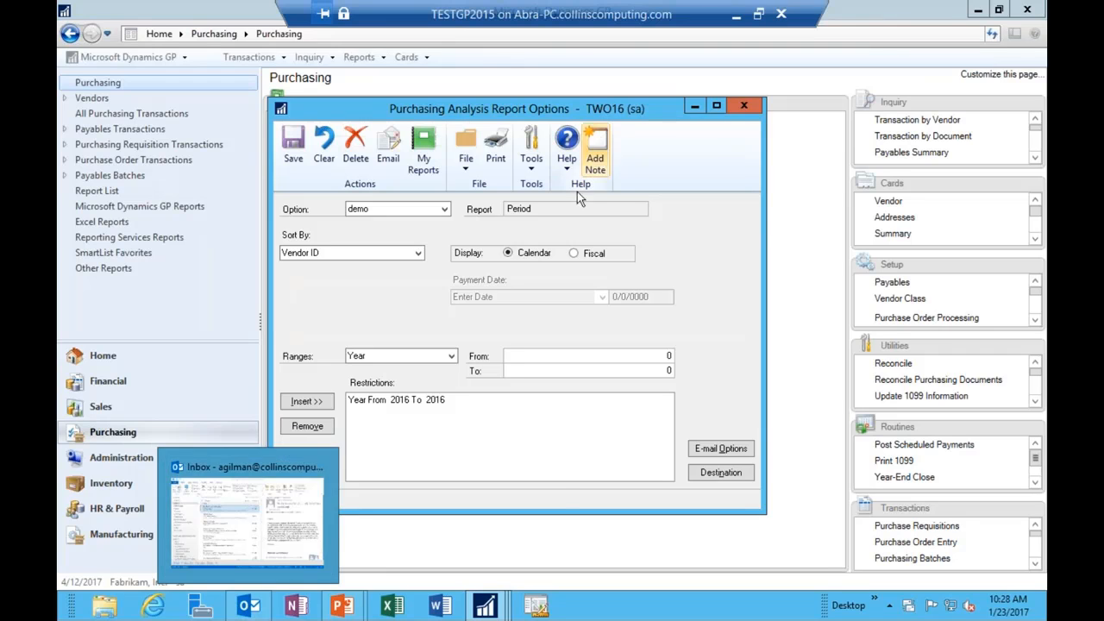
Step: Run the demo Period analysis report with the destination set to Screen
{"action": "left_click", "coordinate": [705, 475]}
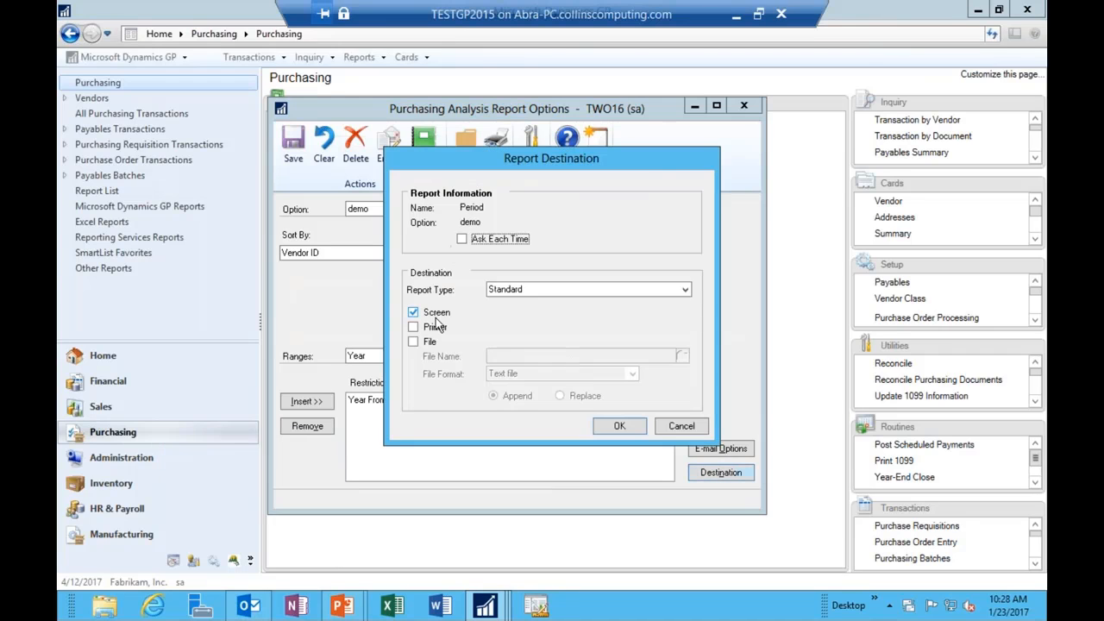
{"action": "left_click", "coordinate": [619, 426]}
{"action": "left_click", "coordinate": [506, 162]}
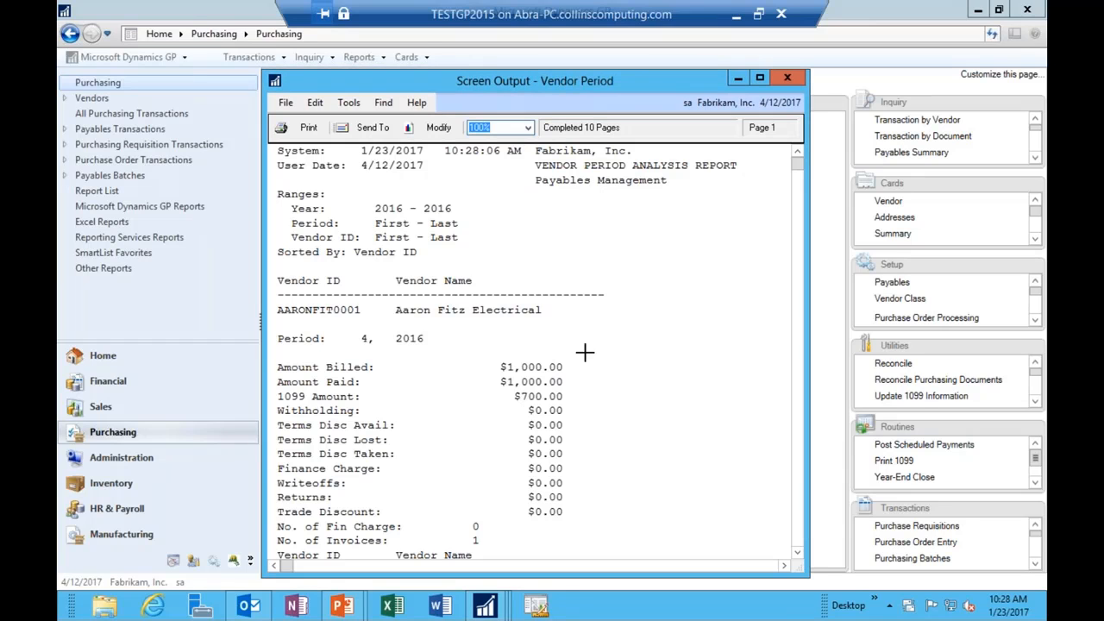
Step: Review vendor Period 1 and Period 4 amounts in the 2016 Vendor Period Analysis Report, then close it
{"action": "left_click", "coordinate": [423, 311]}
{"action": "left_click", "coordinate": [538, 394]}
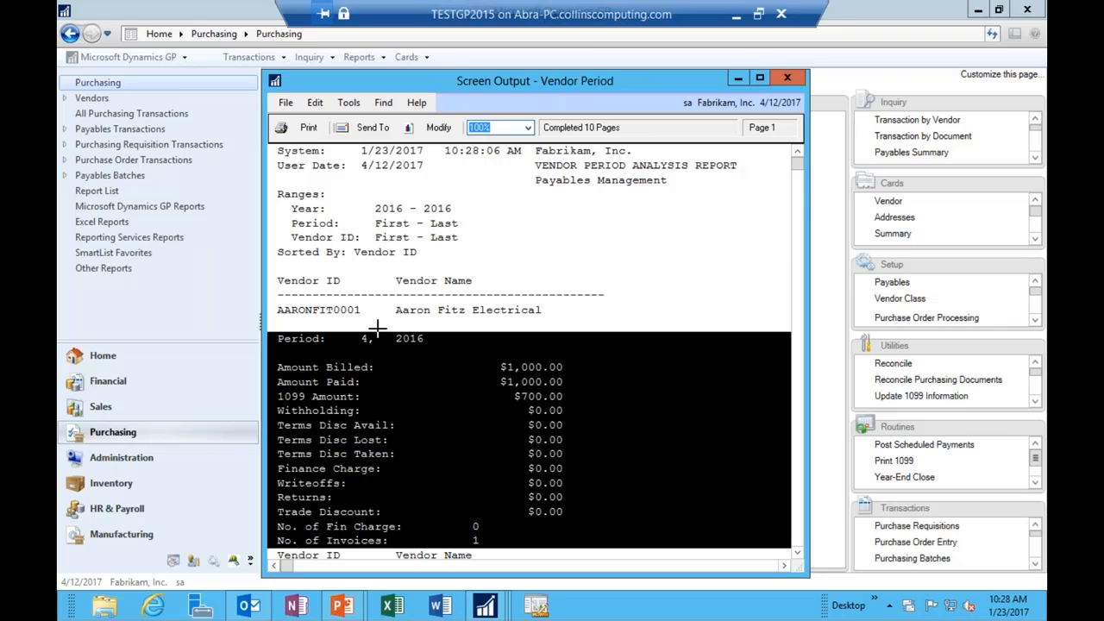
{"action": "scroll", "coordinate": [427, 372], "scroll_direction": "down", "scroll_amount": 2}
{"action": "scroll", "coordinate": [431, 374], "scroll_direction": "down", "scroll_amount": 5}
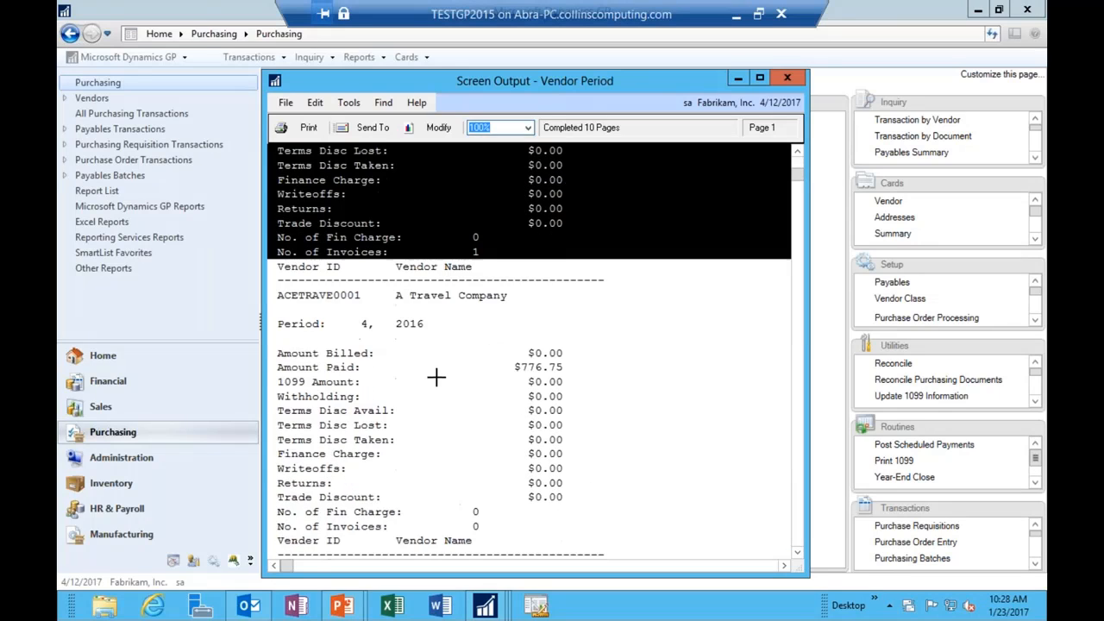
{"action": "scroll", "coordinate": [436, 376], "scroll_direction": "down", "scroll_amount": 2}
{"action": "left_click", "coordinate": [484, 290]}
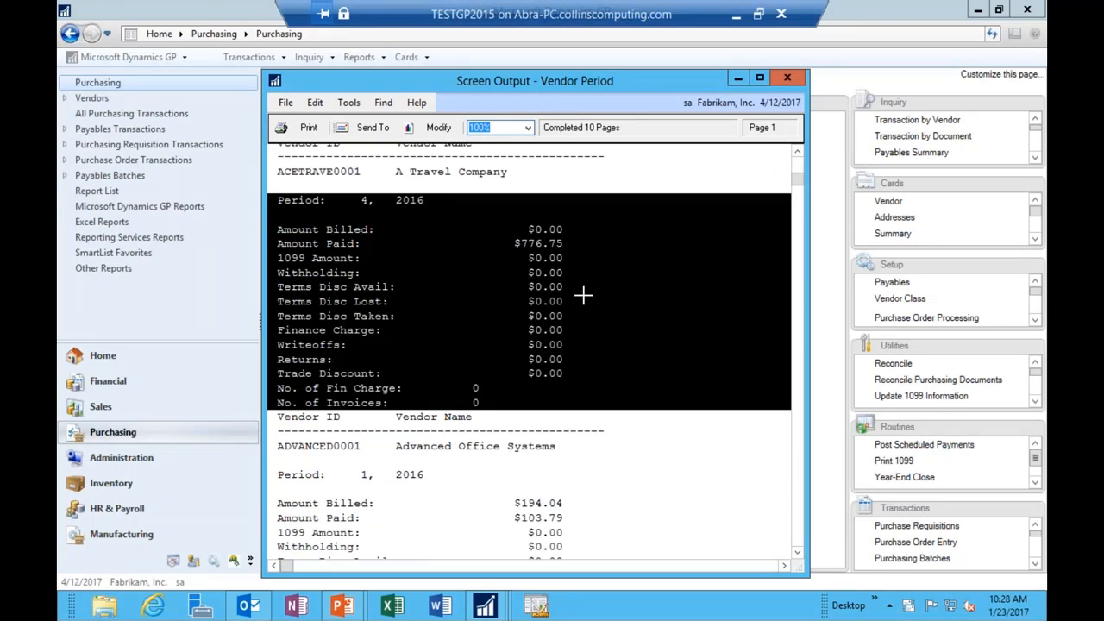
{"action": "scroll", "coordinate": [583, 296], "scroll_direction": "down", "scroll_amount": 4}
{"action": "scroll", "coordinate": [583, 295], "scroll_direction": "down", "scroll_amount": 2}
{"action": "left_click", "coordinate": [584, 289]}
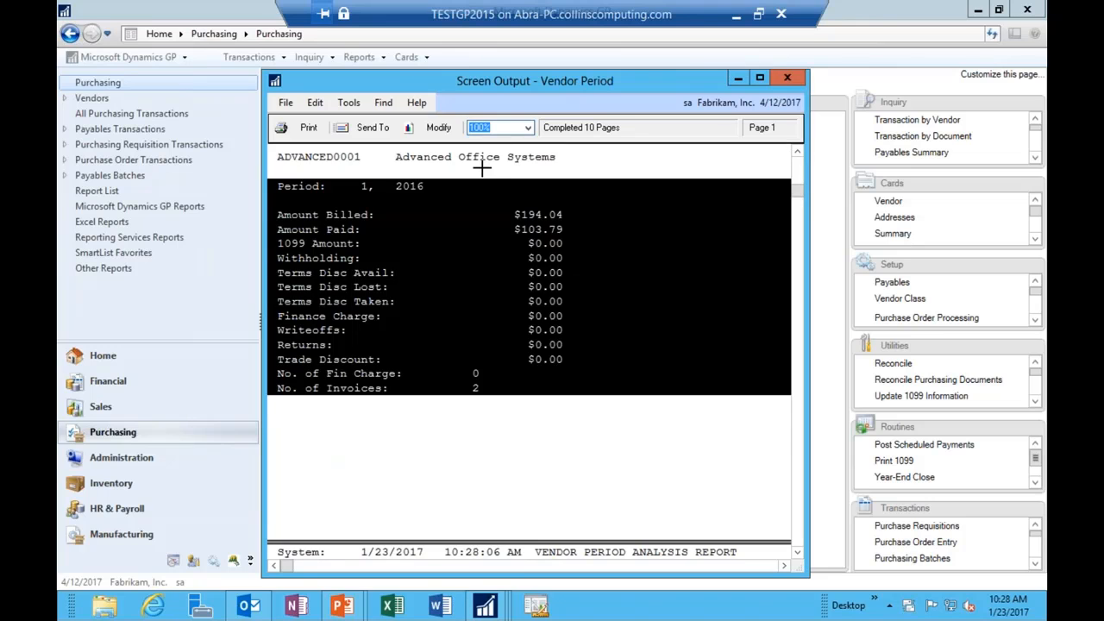
{"action": "left_click", "coordinate": [564, 263]}
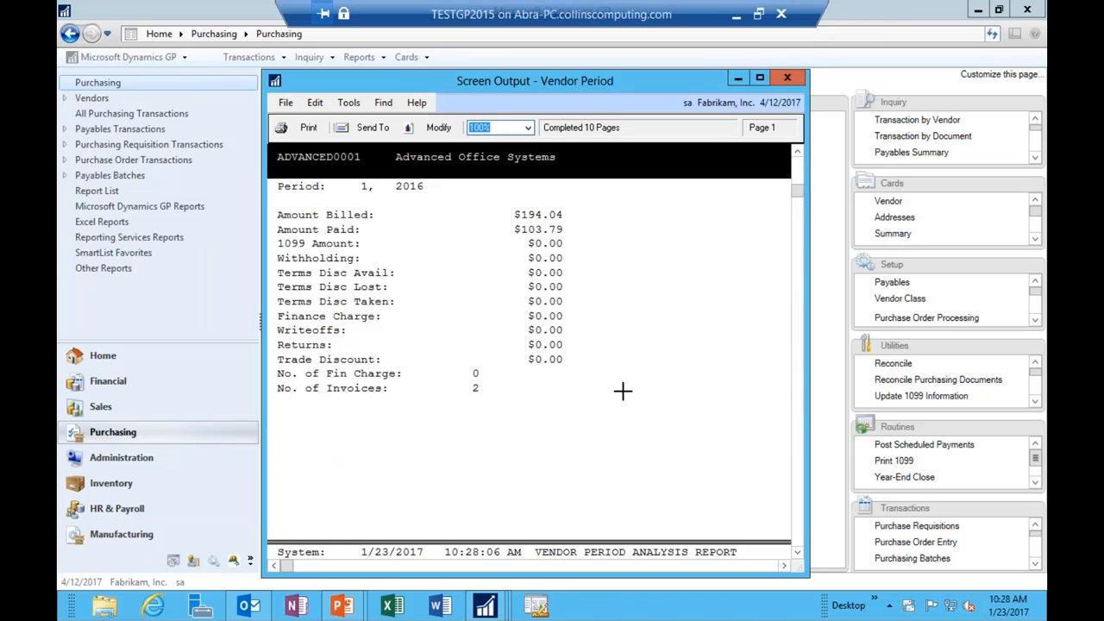
{"action": "scroll", "coordinate": [623, 389], "scroll_direction": "down", "scroll_amount": 5}
{"action": "scroll", "coordinate": [612, 380], "scroll_direction": "down", "scroll_amount": 15}
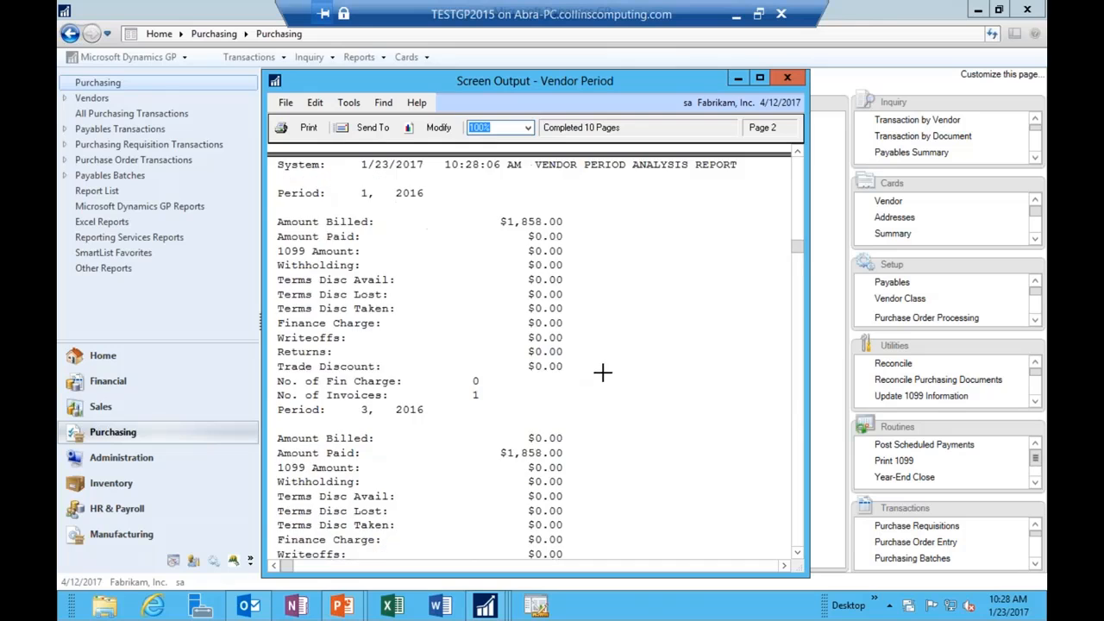
{"action": "scroll", "coordinate": [597, 367], "scroll_direction": "down", "scroll_amount": 4}
{"action": "left_click", "coordinate": [786, 77]}
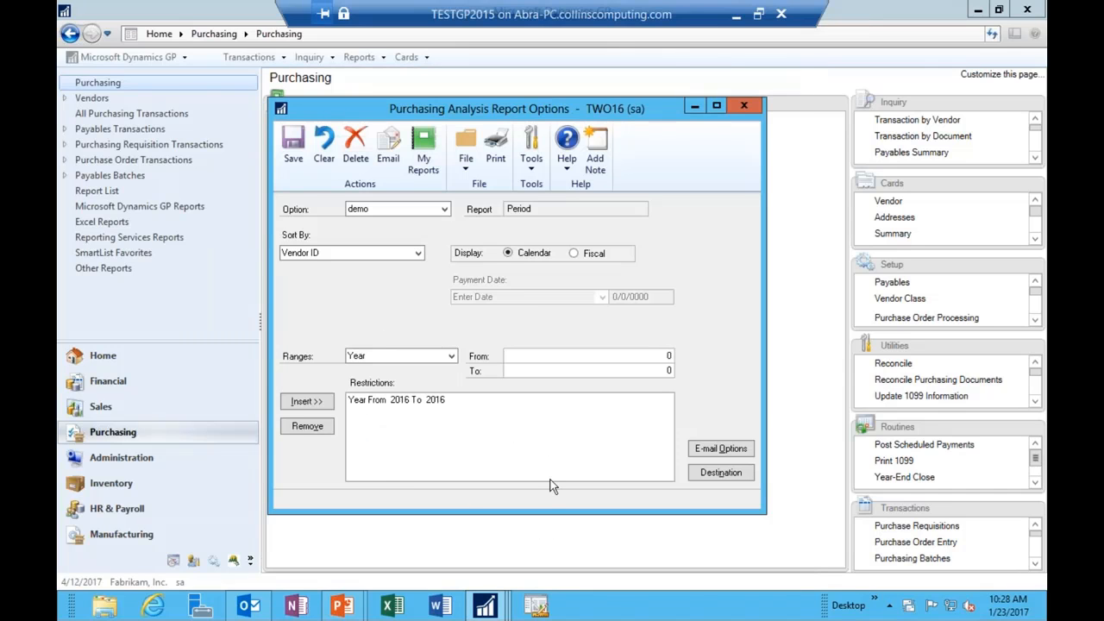
Step: In Outlook, inspect the 'Undeliverable: Vendor Report' bounce and highlight the misspelled recipient address
{"action": "left_click", "coordinate": [248, 606]}
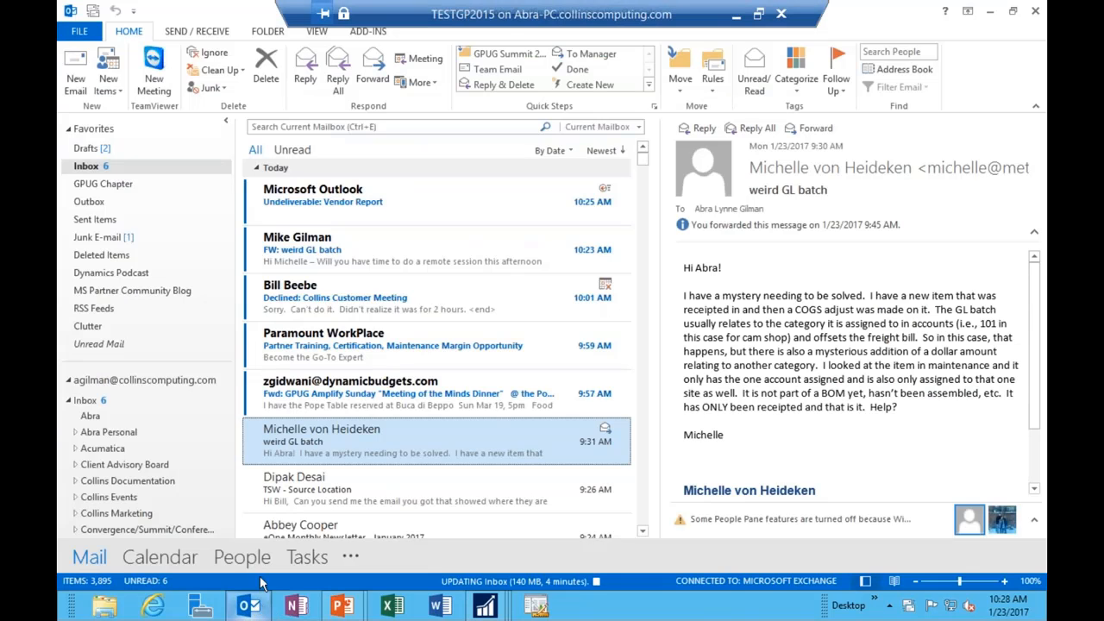
{"action": "left_click", "coordinate": [343, 216]}
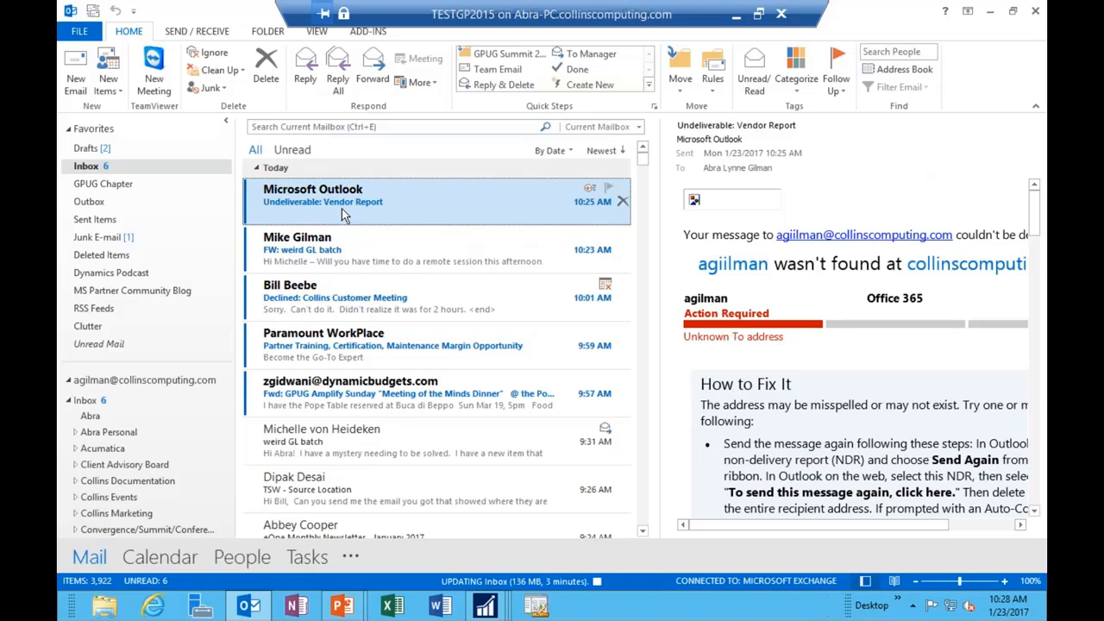
{"action": "left_click_drag", "start_coordinate": [719, 264], "coordinate": [748, 264]}
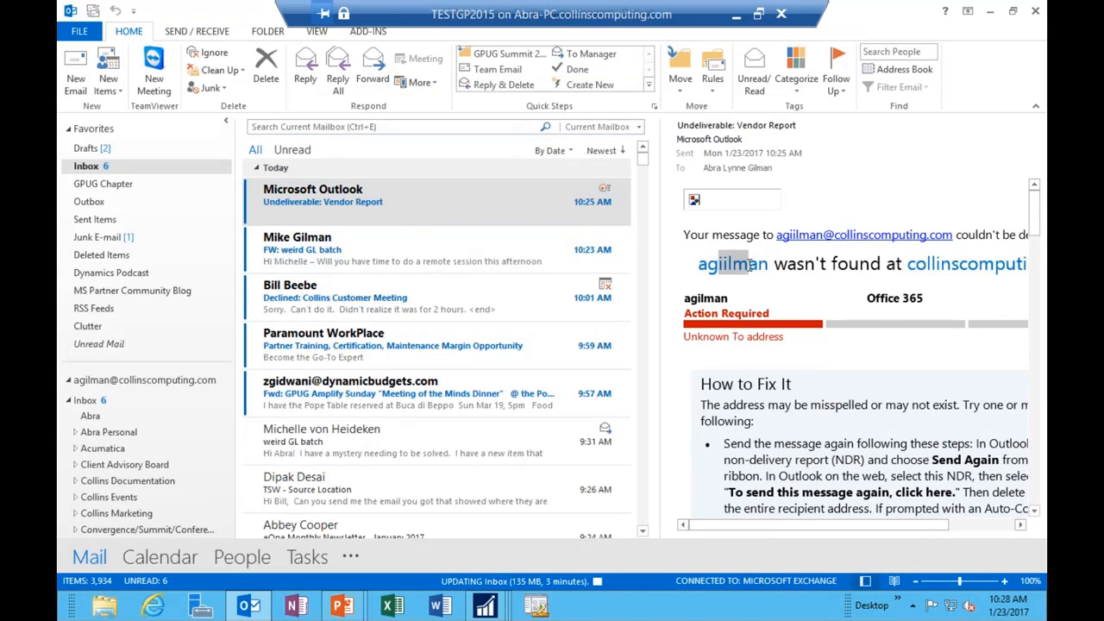
{"action": "left_click", "coordinate": [991, 12]}
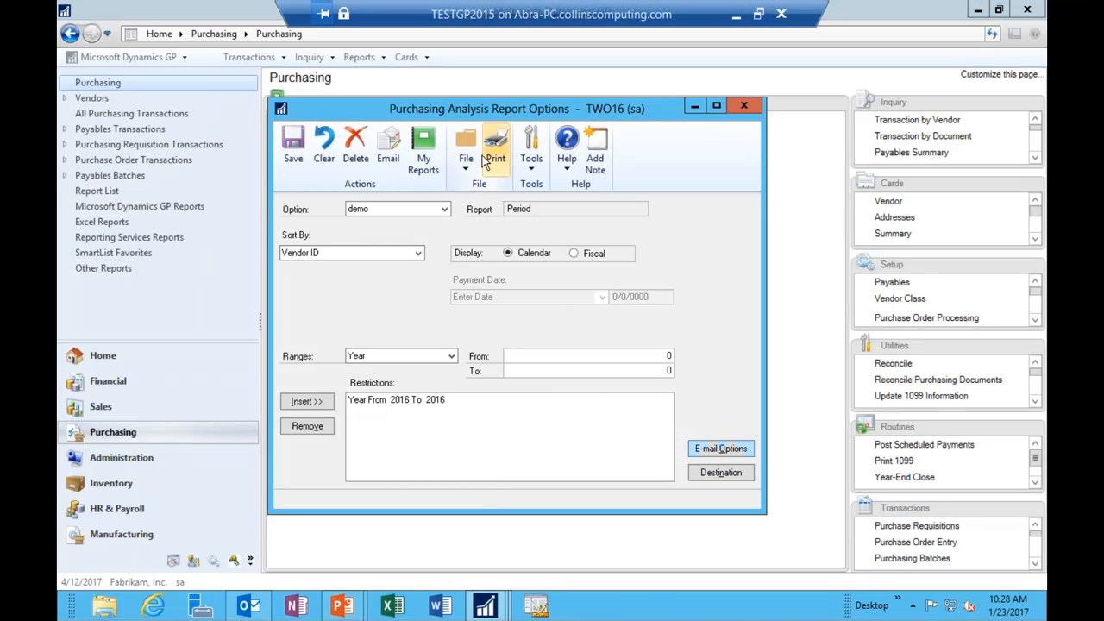
Step: Cancel the email and remove the extra letter from the demo option's recipient address
{"action": "left_click", "coordinate": [388, 148]}
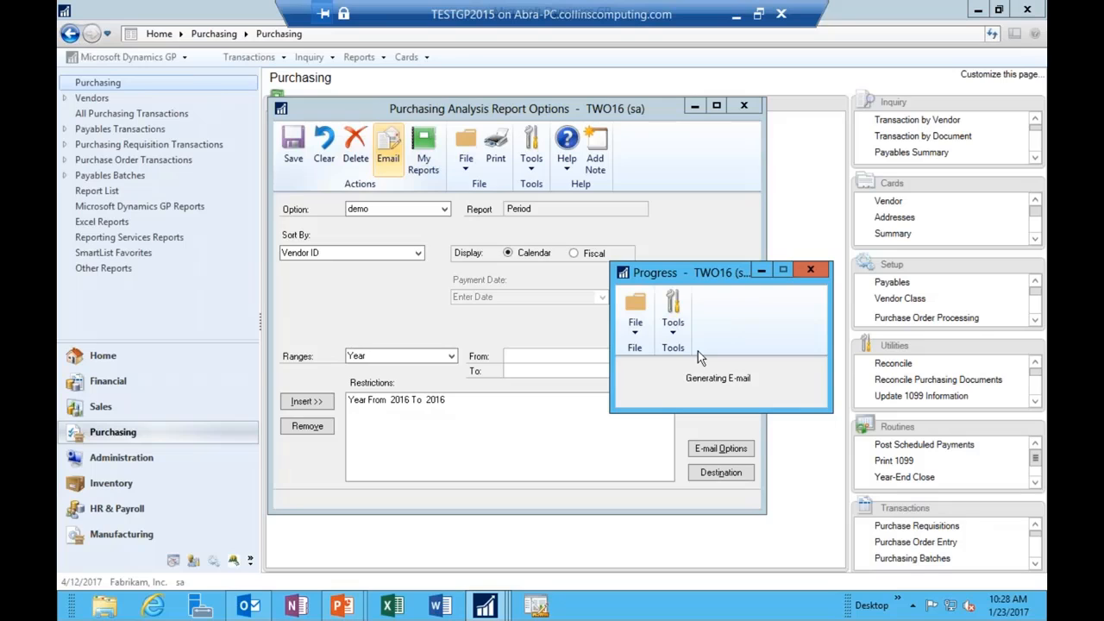
{"action": "left_click", "coordinate": [810, 269]}
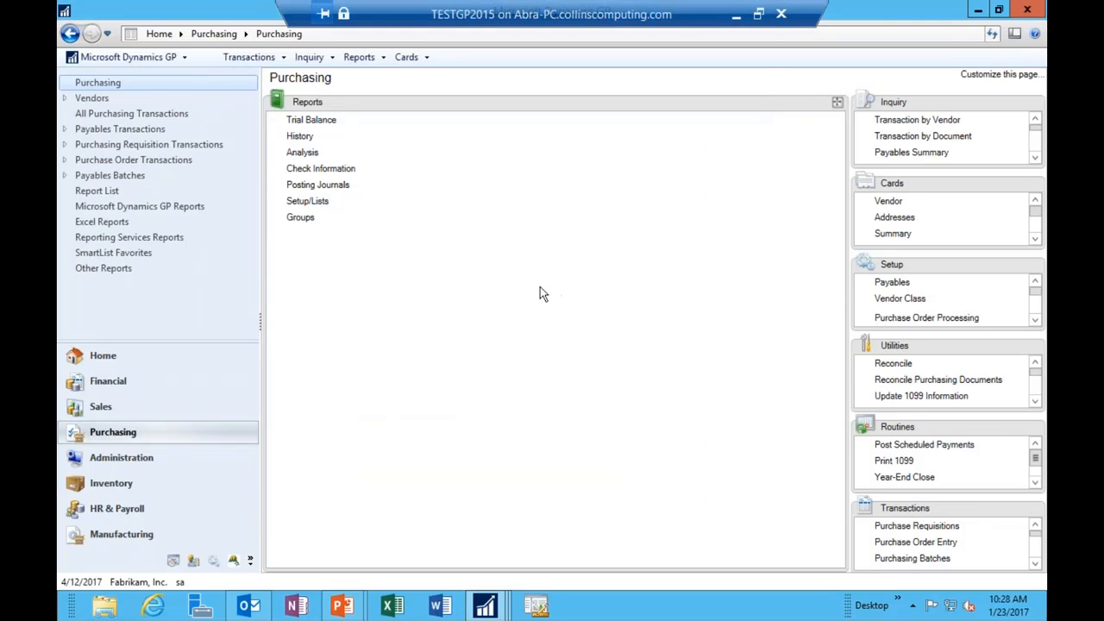
{"action": "left_click", "coordinate": [302, 152]}
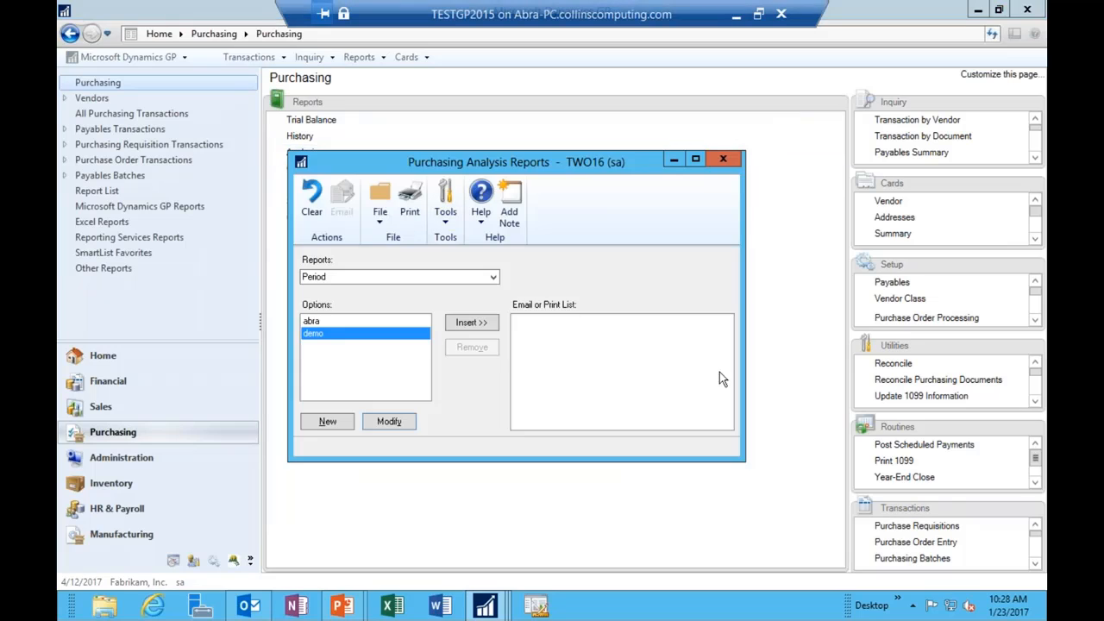
{"action": "left_click", "coordinate": [402, 421]}
{"action": "left_click", "coordinate": [720, 449]}
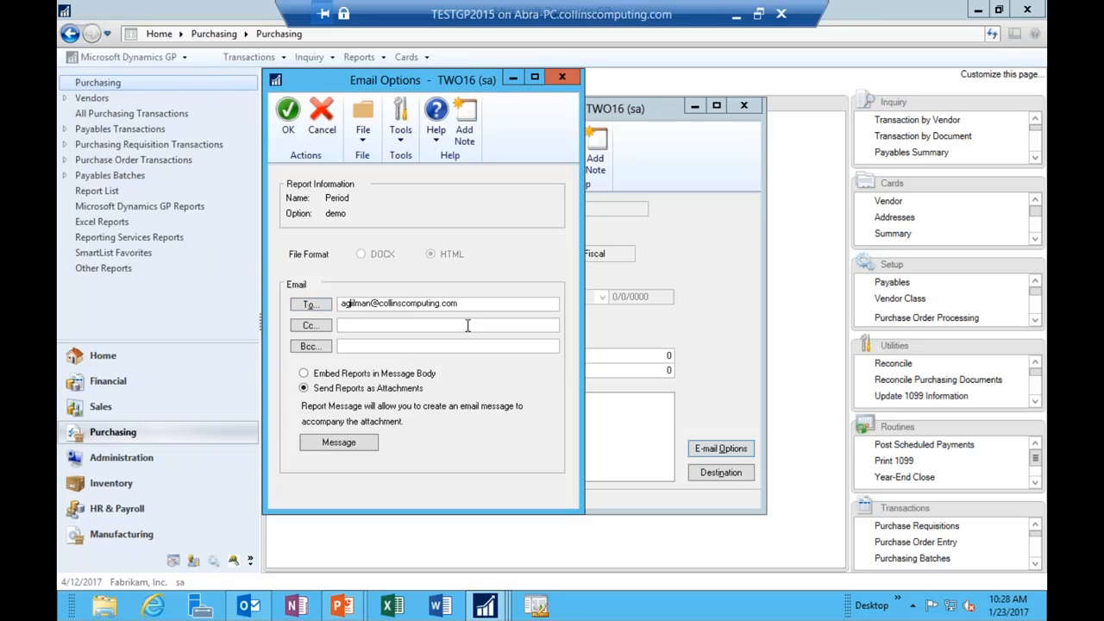
{"action": "key", "text": "BackSpace"}
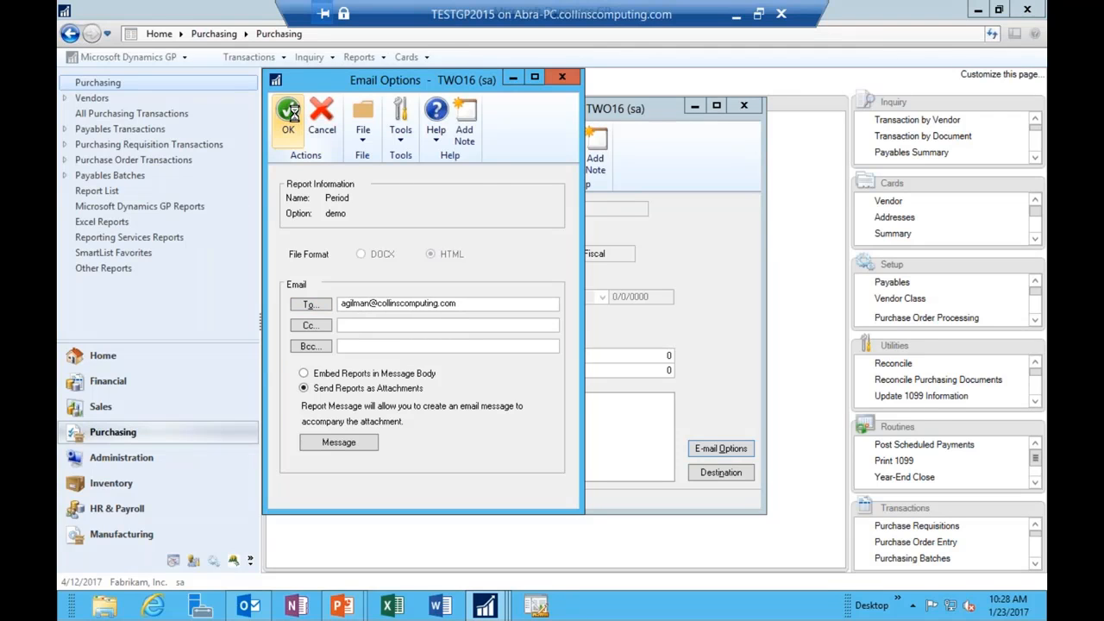
{"action": "left_click", "coordinate": [288, 112]}
Step: Select the demo option, print the Period report to screen, close it, and email it
{"action": "left_click", "coordinate": [443, 208]}
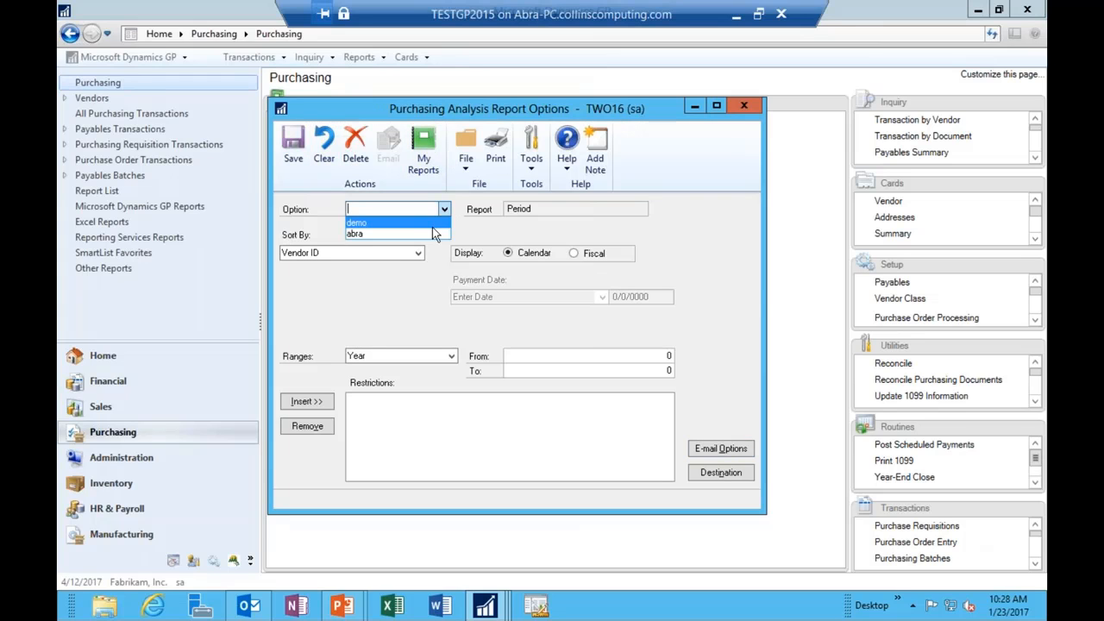
{"action": "left_click", "coordinate": [405, 223]}
{"action": "left_click", "coordinate": [495, 143]}
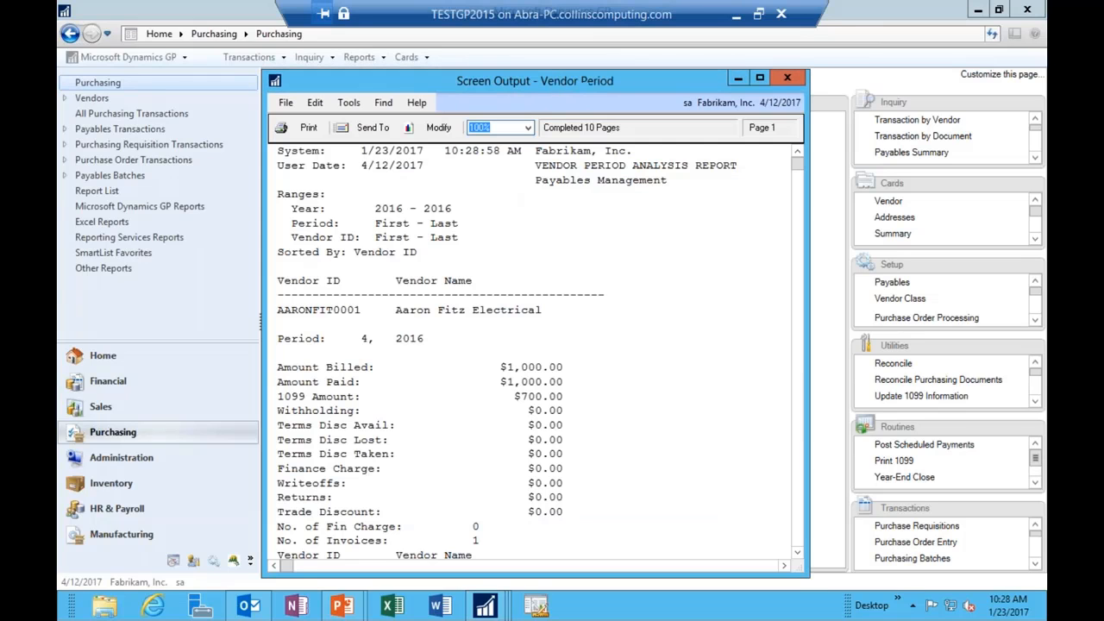
{"action": "left_click", "coordinate": [786, 78]}
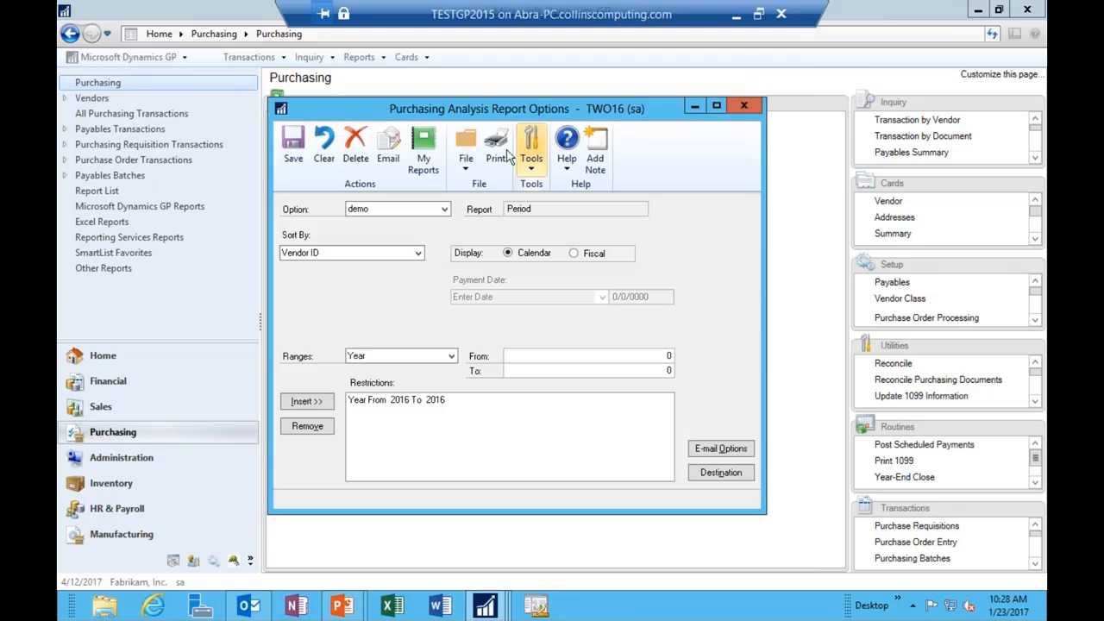
{"action": "left_click", "coordinate": [390, 158]}
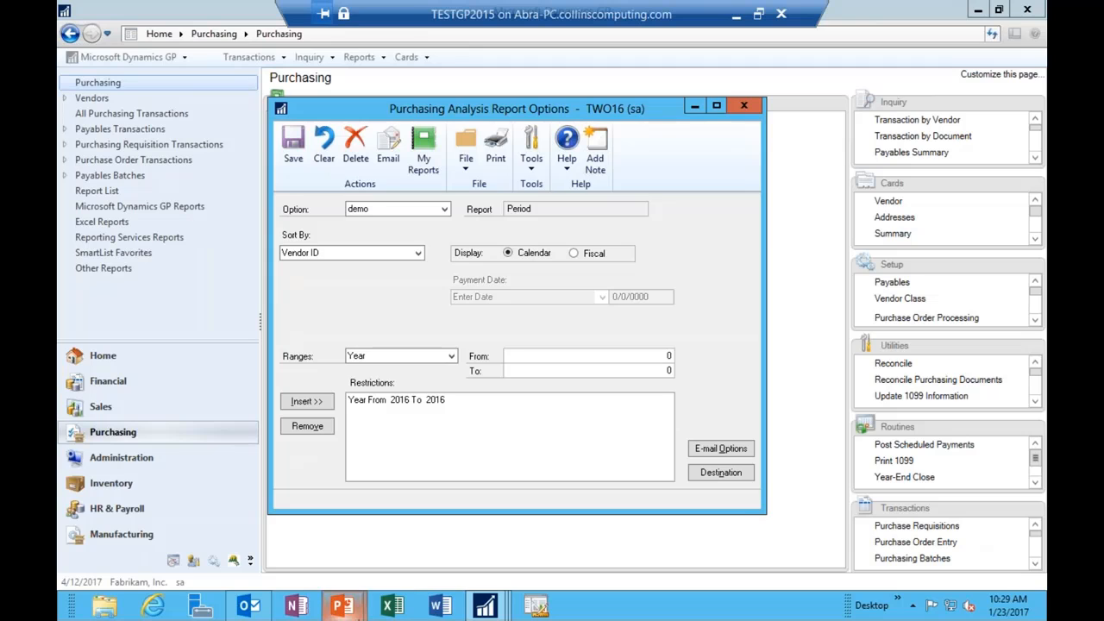
Step: Resume the PowerPoint slide show and advance to the Check Posting Journal slide
{"action": "mouse_move", "coordinate": [352, 614]}
{"action": "mouse_move", "coordinate": [247, 609]}
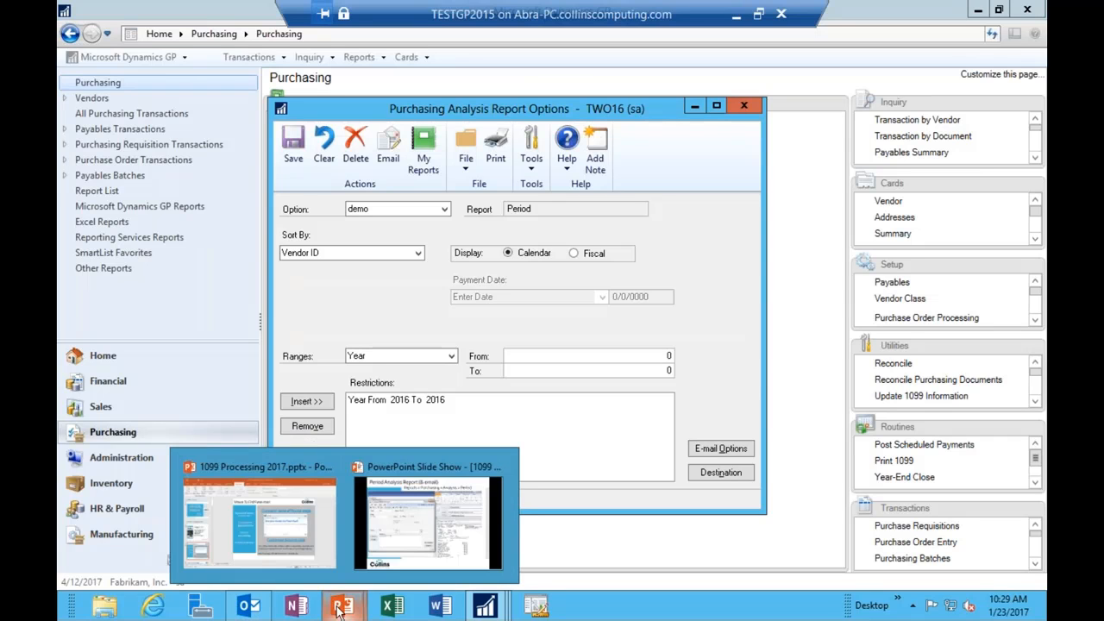
{"action": "left_click", "coordinate": [387, 550]}
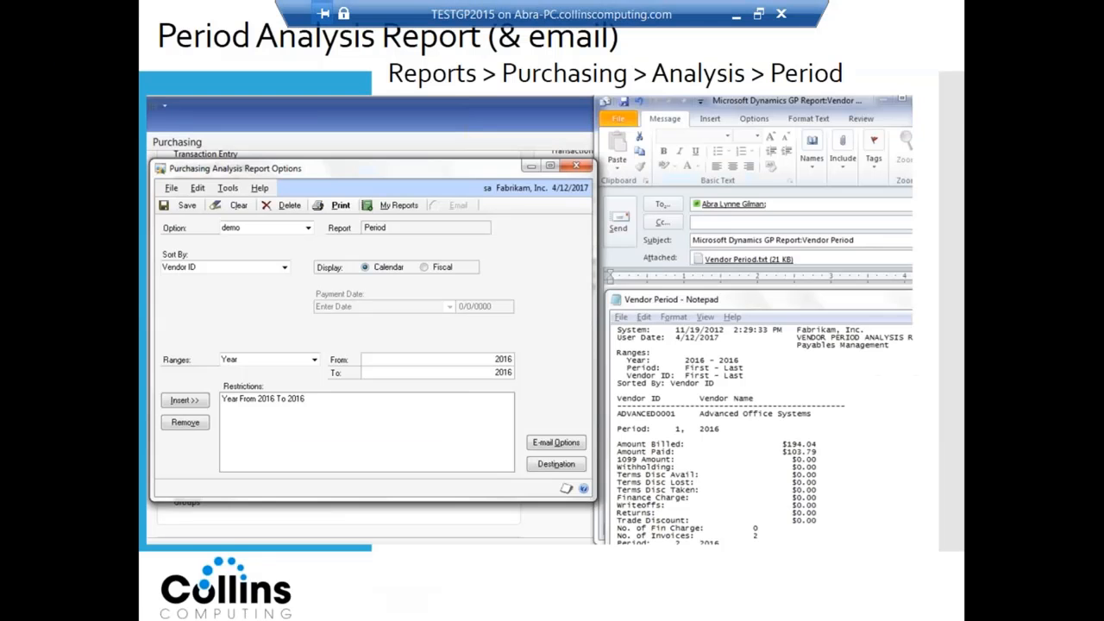
{"action": "left_click", "coordinate": [387, 551]}
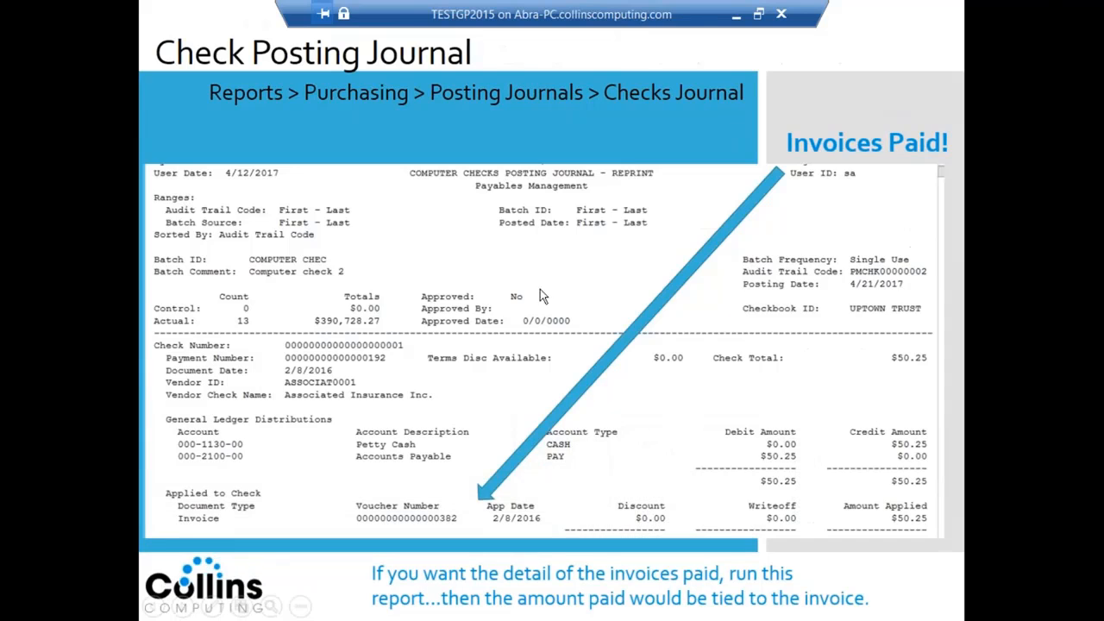
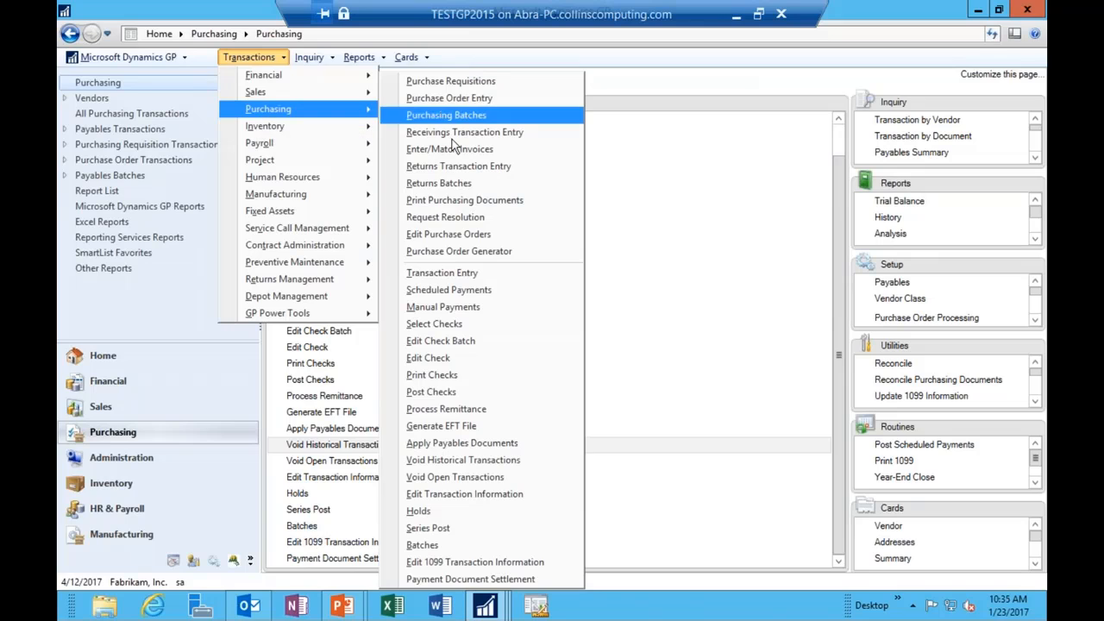
Step: Open Edit 1099 Transaction Information and load the electrical vendor from the vendor lookup
{"action": "left_click", "coordinate": [476, 564]}
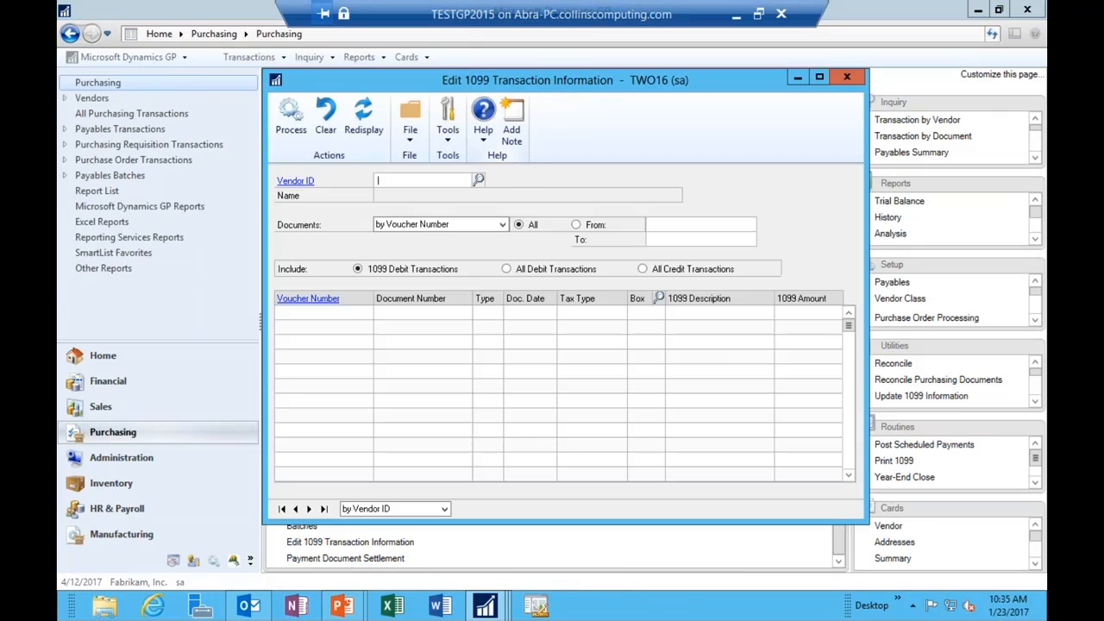
{"action": "left_click", "coordinate": [478, 180]}
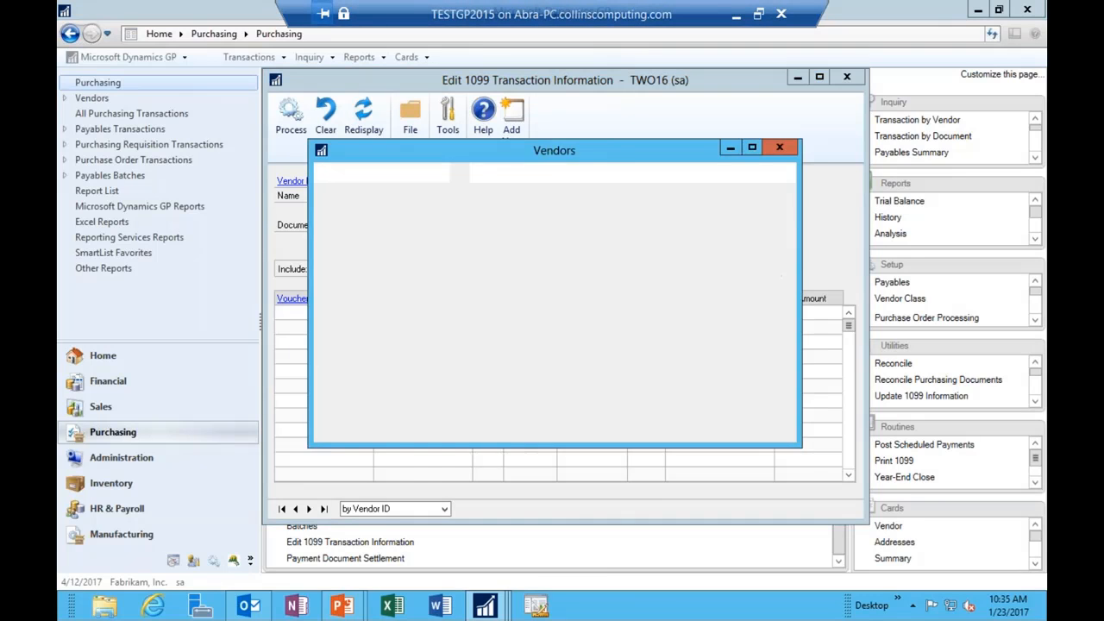
{"action": "double_click", "coordinate": [387, 306]}
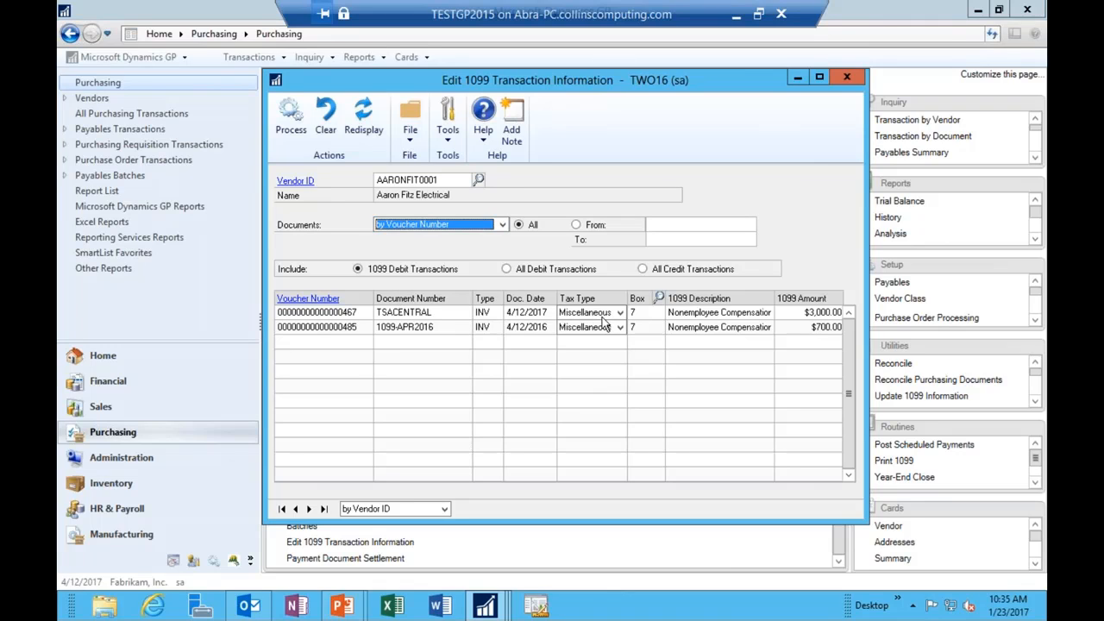
Step: Redisplay with all debits, then credits, then back to the 1099 debit invoices ($3,000.00, $700.00)
{"action": "left_click", "coordinate": [508, 270]}
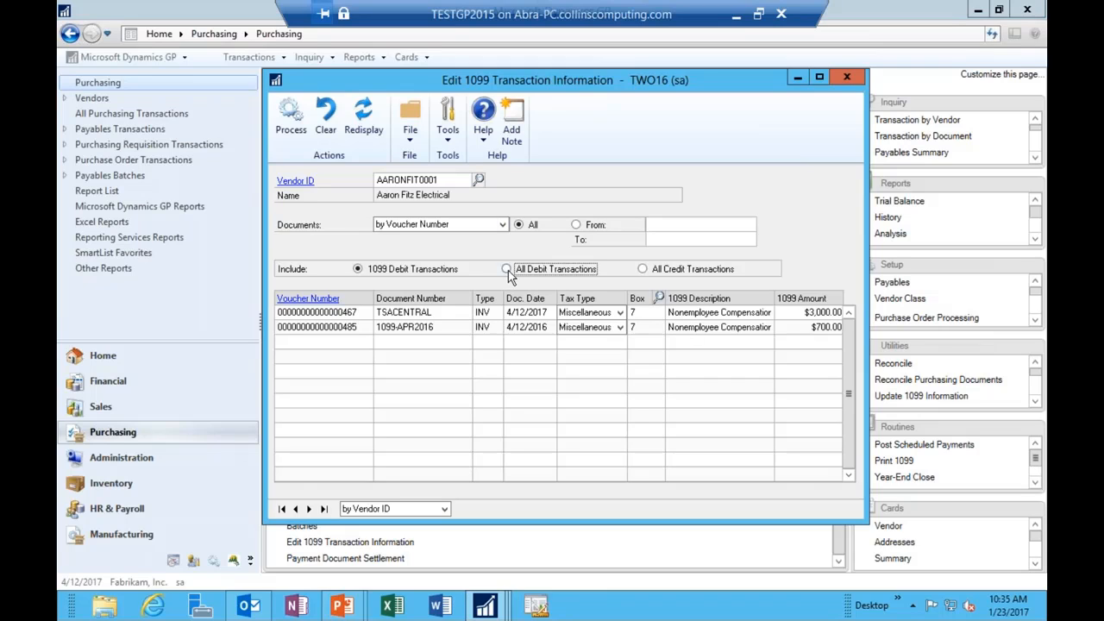
{"action": "left_click", "coordinate": [363, 121]}
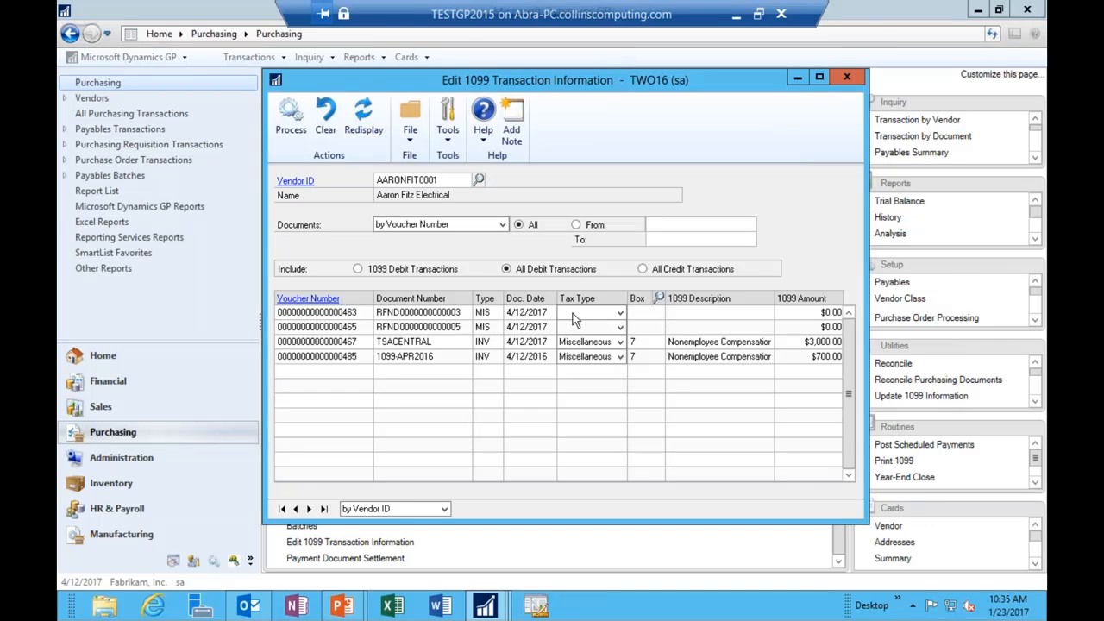
{"action": "left_click", "coordinate": [642, 269]}
{"action": "left_click", "coordinate": [361, 127]}
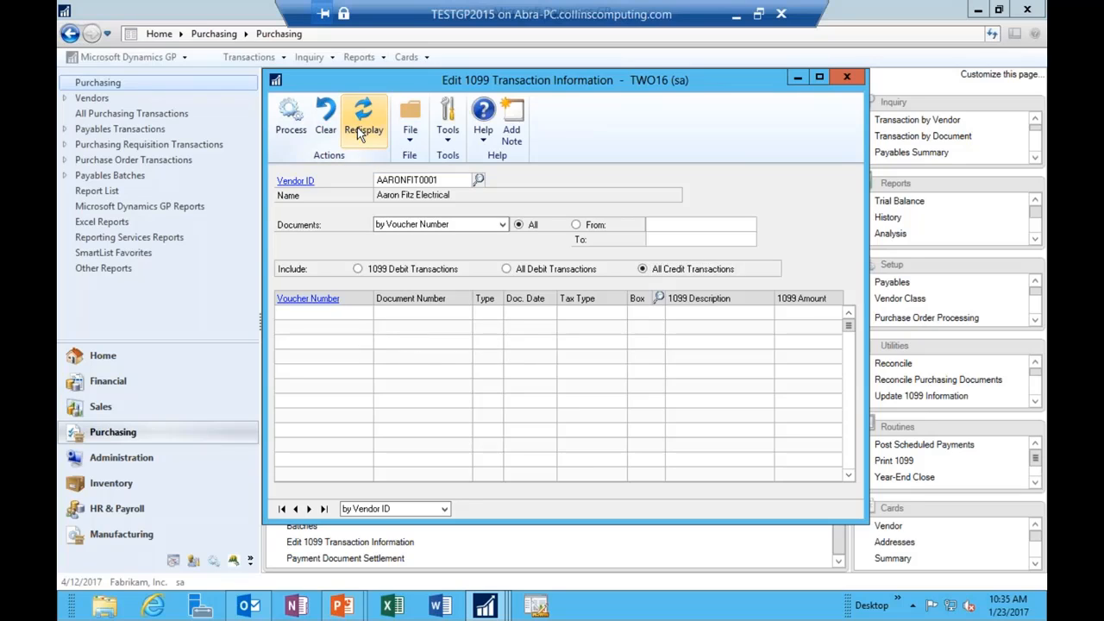
{"action": "left_click", "coordinate": [390, 272]}
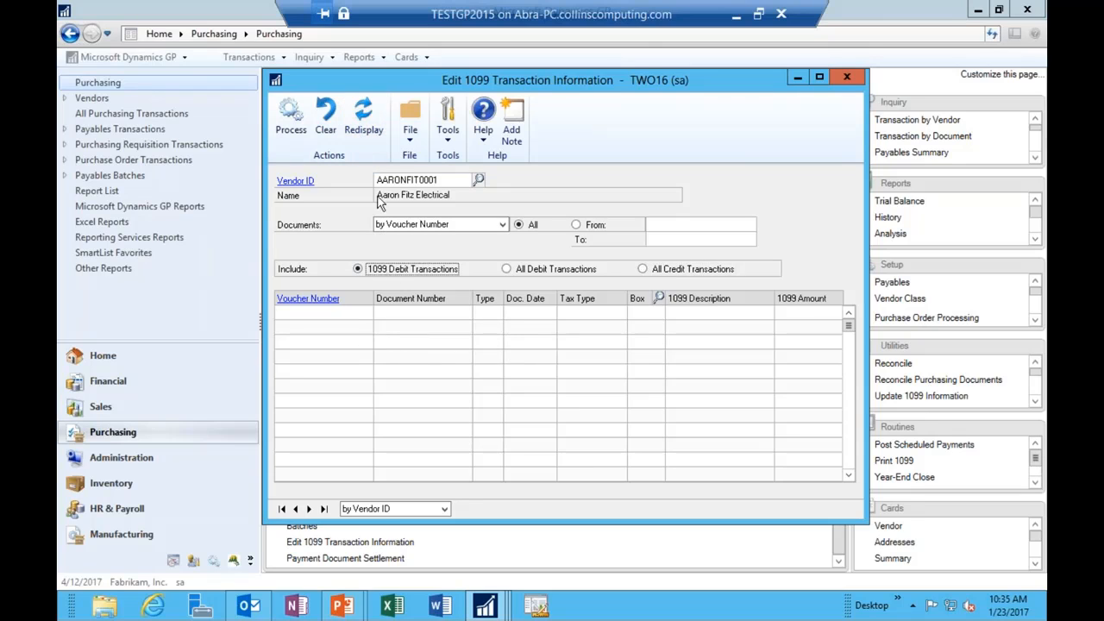
{"action": "left_click", "coordinate": [361, 125]}
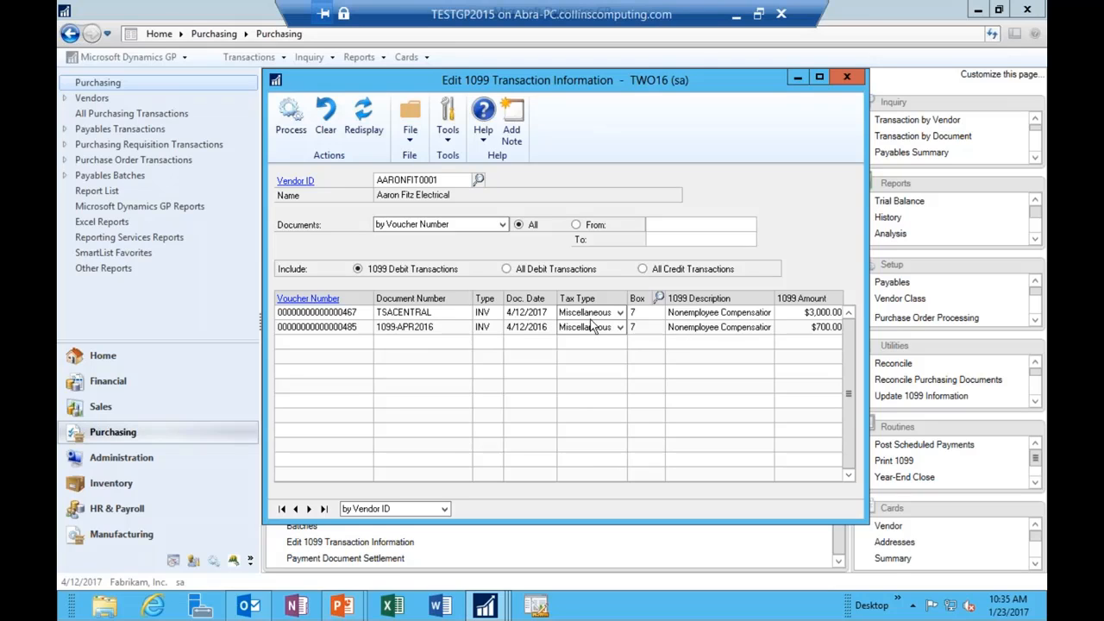
{"action": "left_click", "coordinate": [618, 313]}
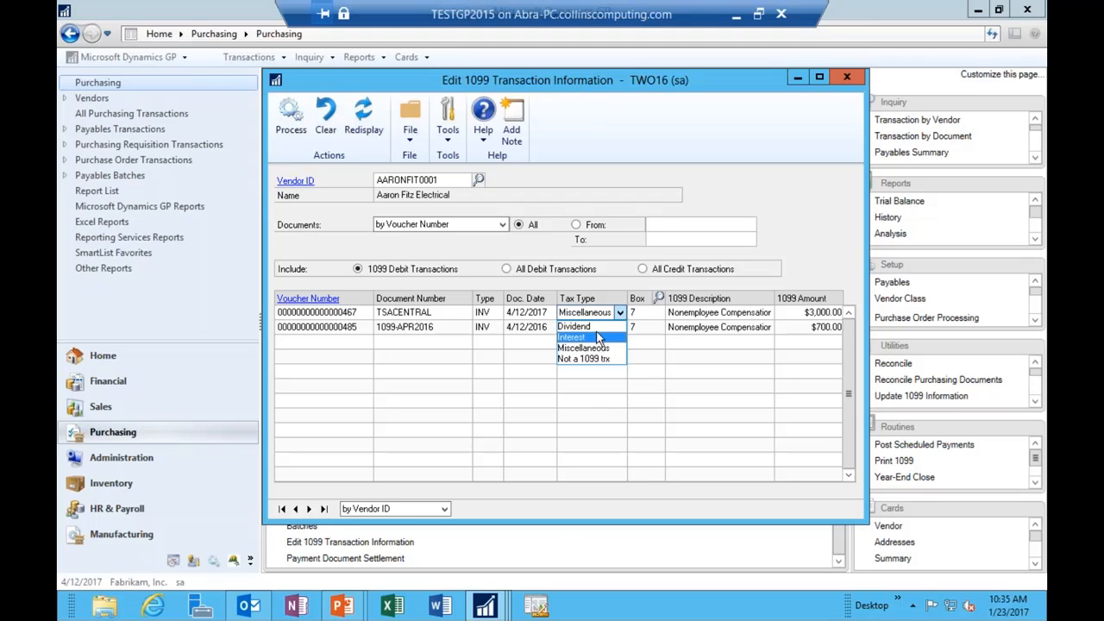
{"action": "left_click", "coordinate": [602, 314]}
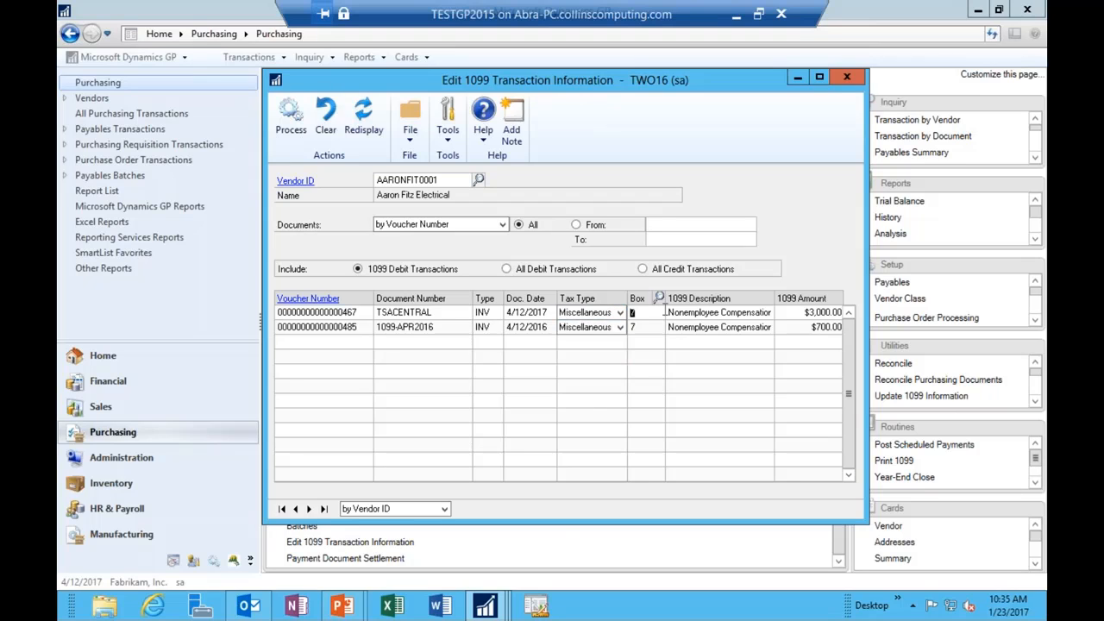
{"action": "left_click", "coordinate": [658, 297]}
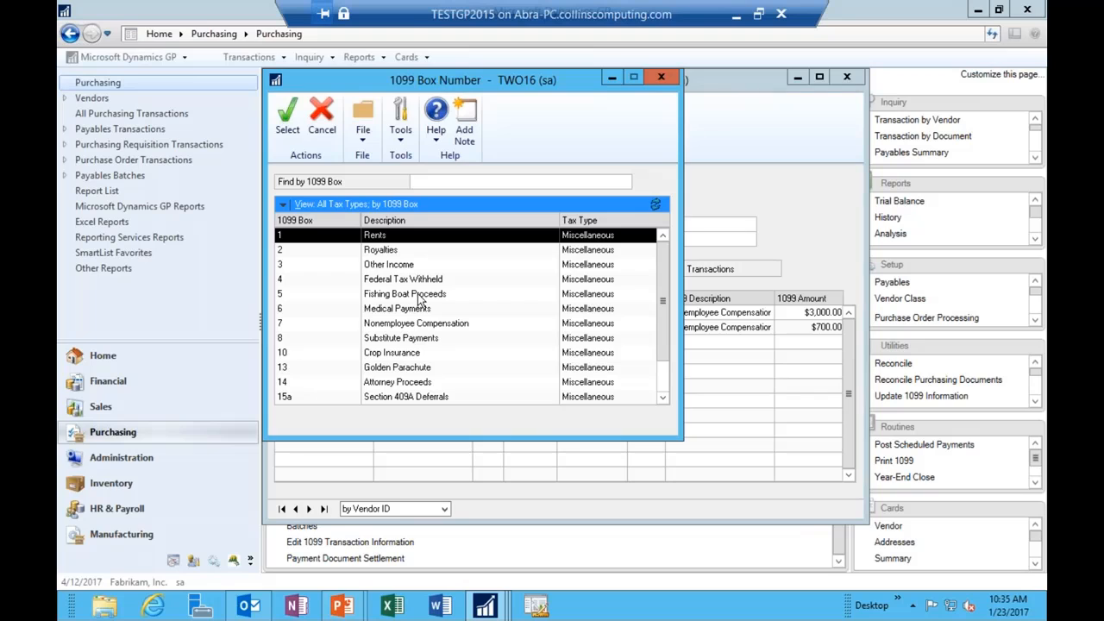
{"action": "left_click", "coordinate": [660, 77]}
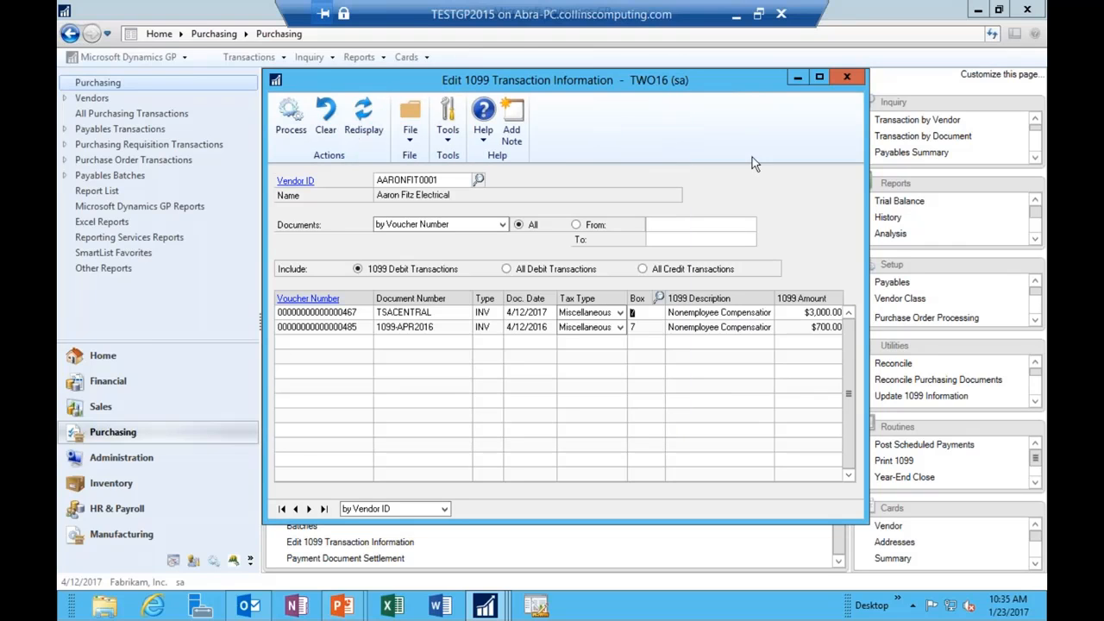
{"action": "left_click", "coordinate": [828, 312]}
{"action": "left_click", "coordinate": [316, 299]}
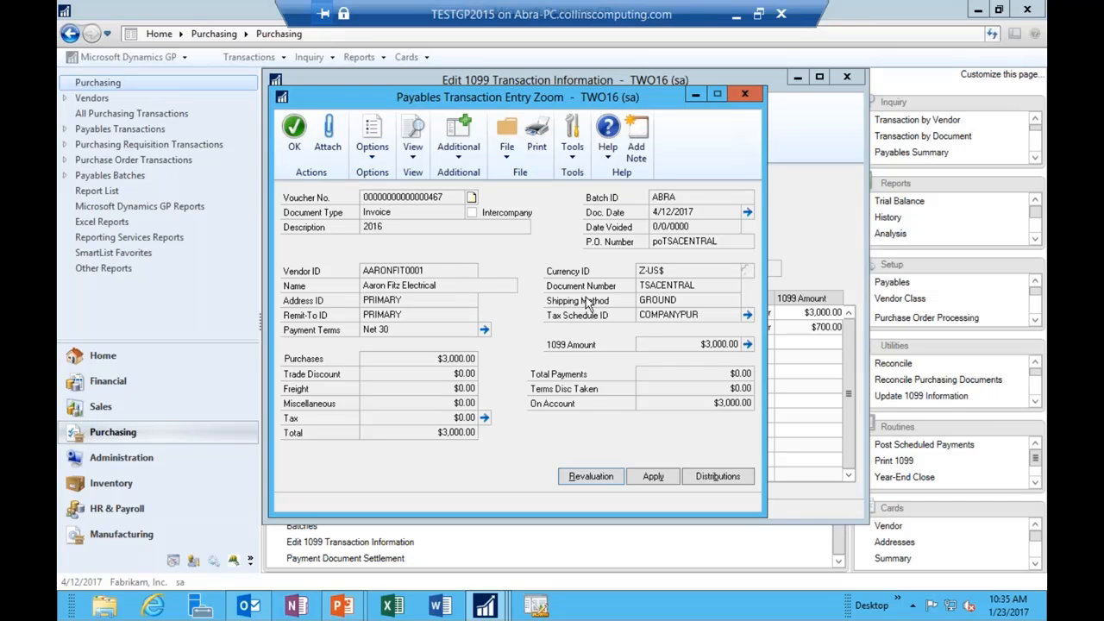
{"action": "left_click", "coordinate": [746, 344]}
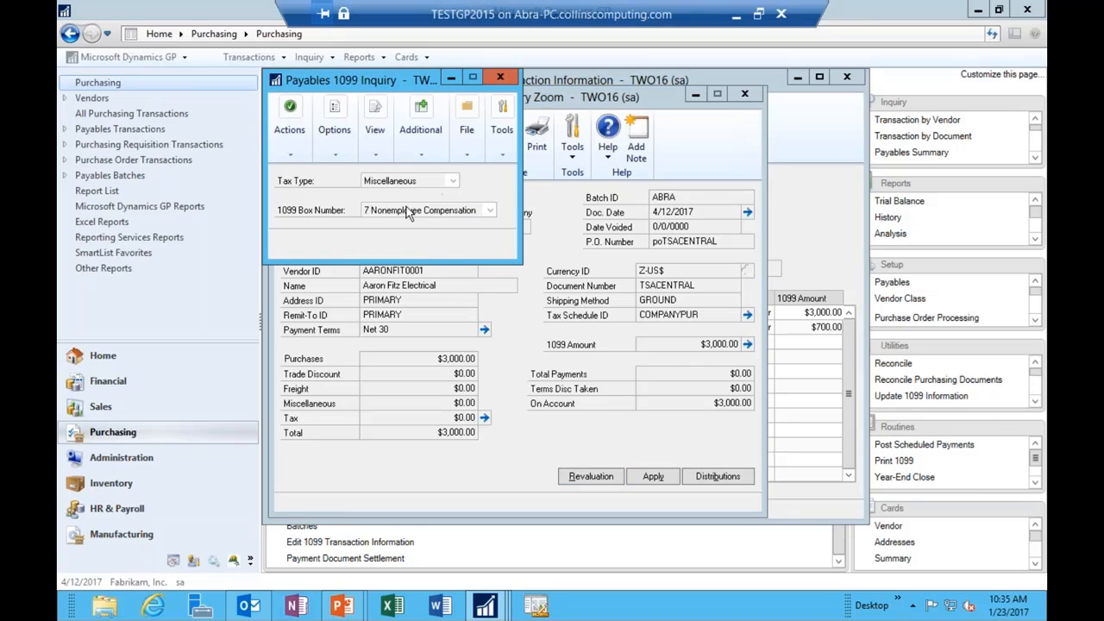
{"action": "left_click", "coordinate": [499, 77]}
{"action": "left_click", "coordinate": [743, 95]}
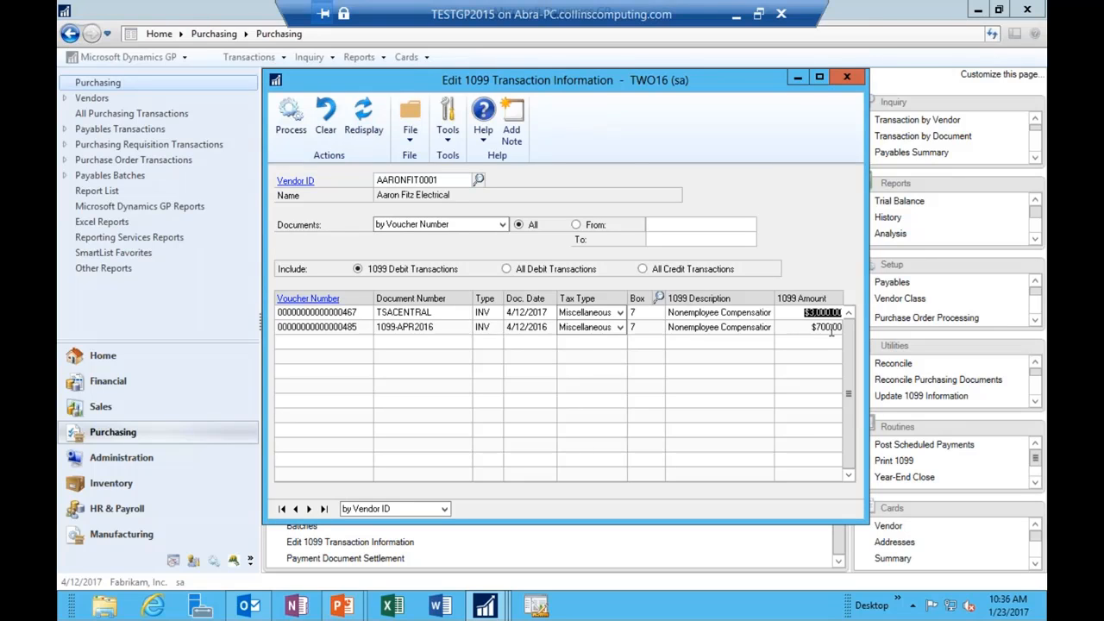
Step: Set the first invoice's 1099 amount to 500 and move the second invoice to box 6 Medical Payments
{"action": "type", "text": "500"}
{"action": "key", "text": "Tab"}
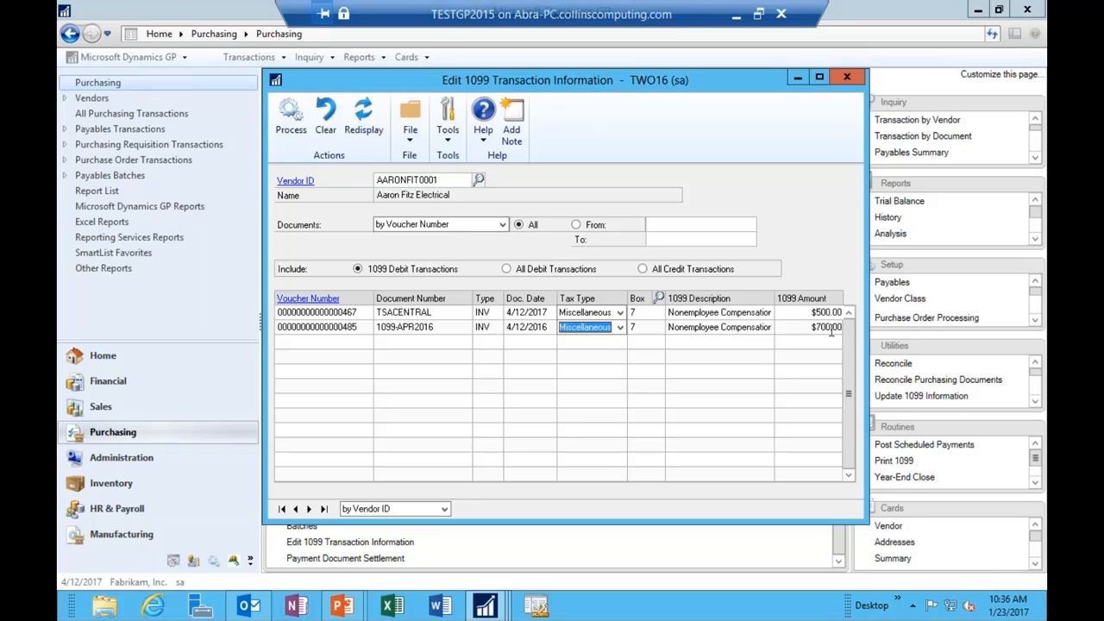
{"action": "left_click", "coordinate": [641, 327]}
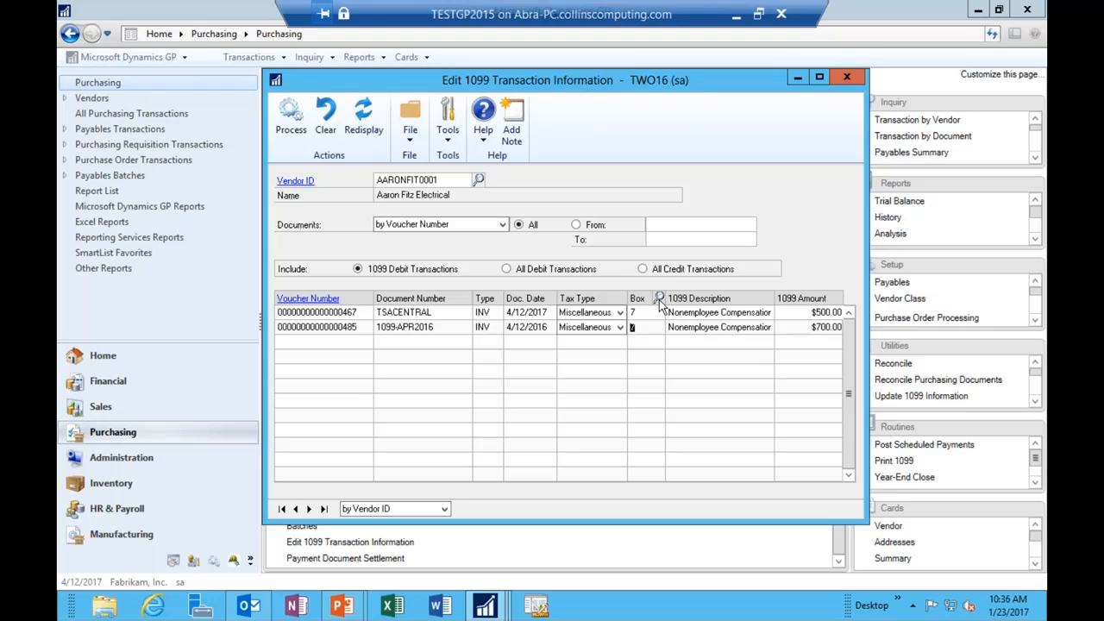
{"action": "left_click", "coordinate": [658, 297]}
{"action": "double_click", "coordinate": [442, 319]}
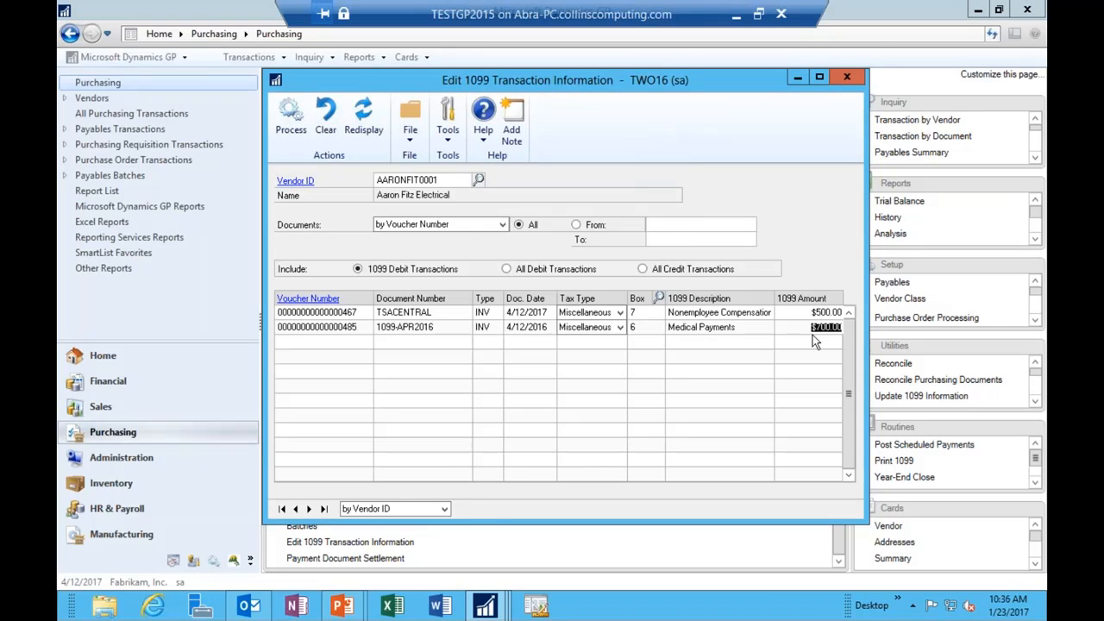
Step: Process the 1099 edits to a screen audit report showing both invoices Changed, then close it
{"action": "left_click", "coordinate": [290, 121]}
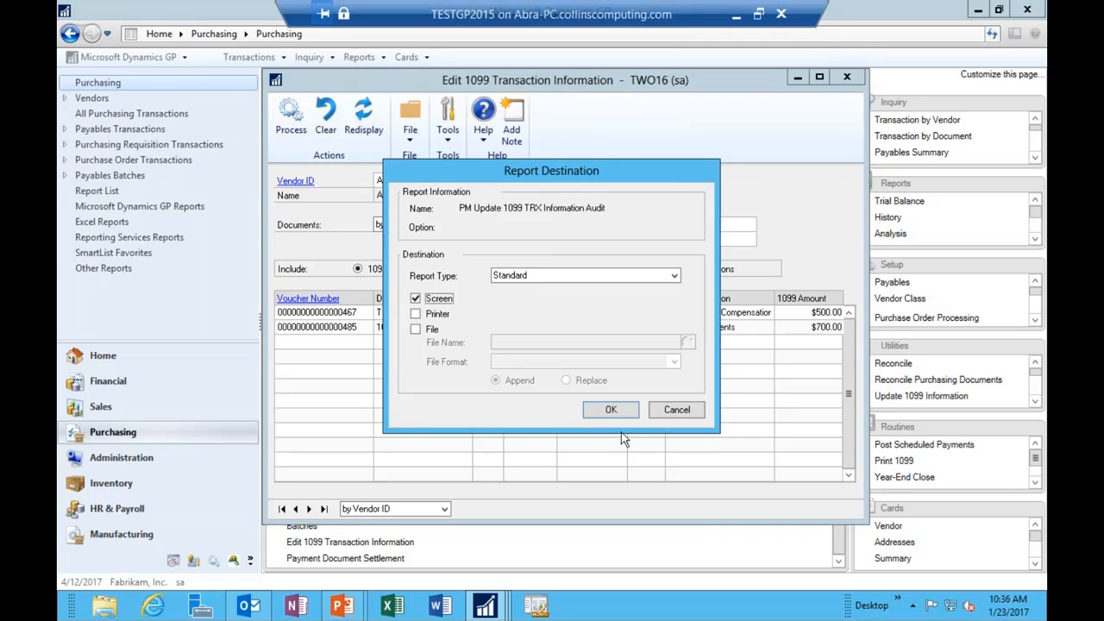
{"action": "left_click", "coordinate": [615, 413]}
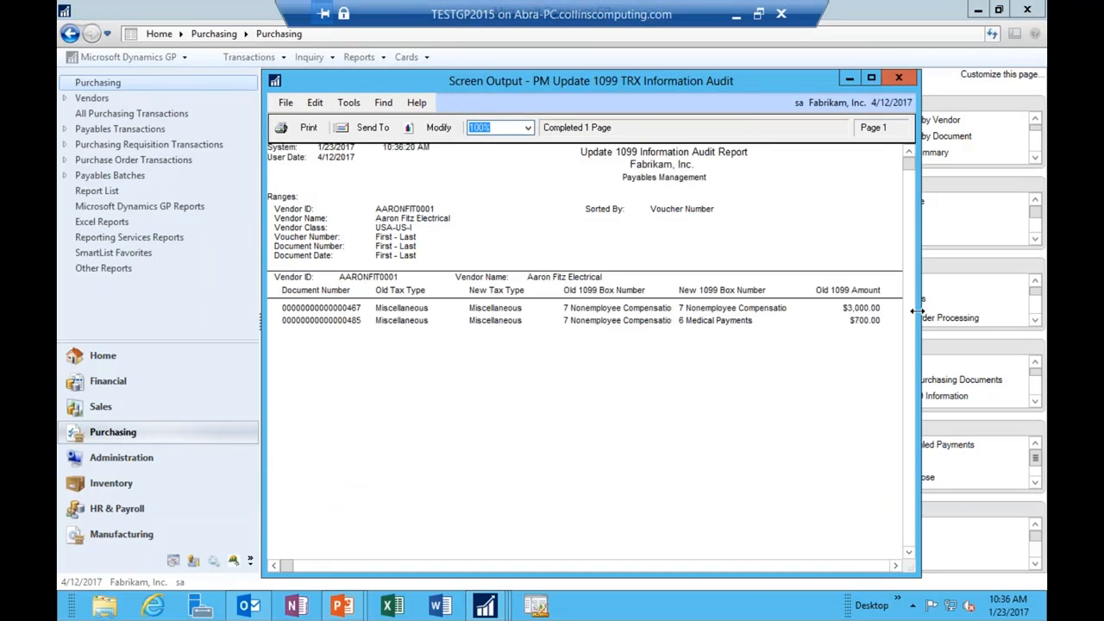
{"action": "left_click_drag", "start_coordinate": [916, 311], "coordinate": [1041, 311]}
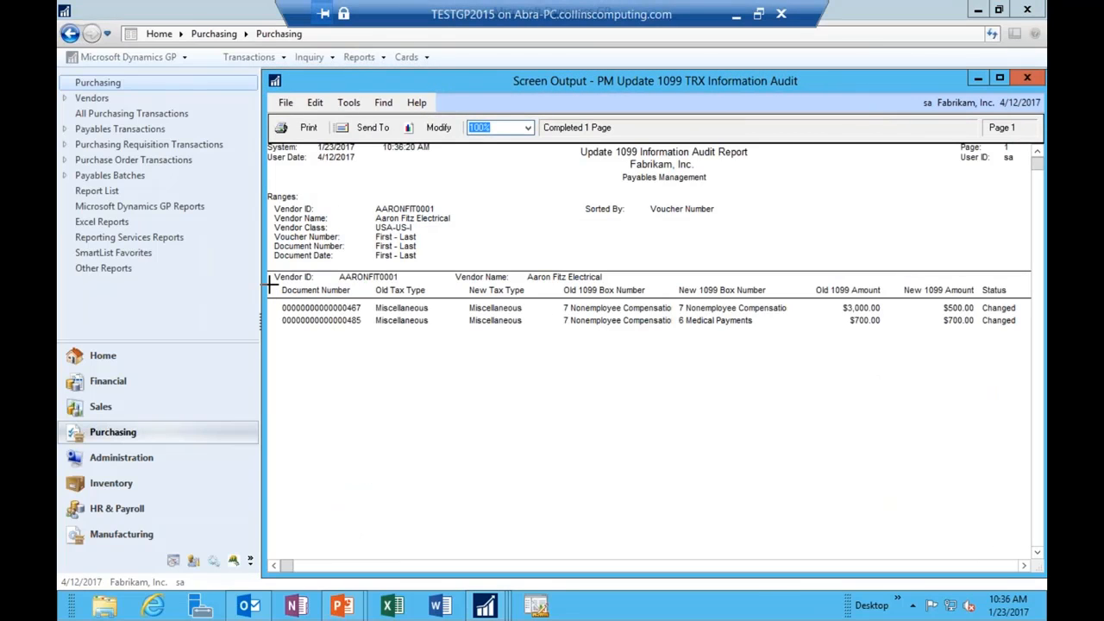
{"action": "left_click_drag", "start_coordinate": [270, 283], "coordinate": [94, 282]}
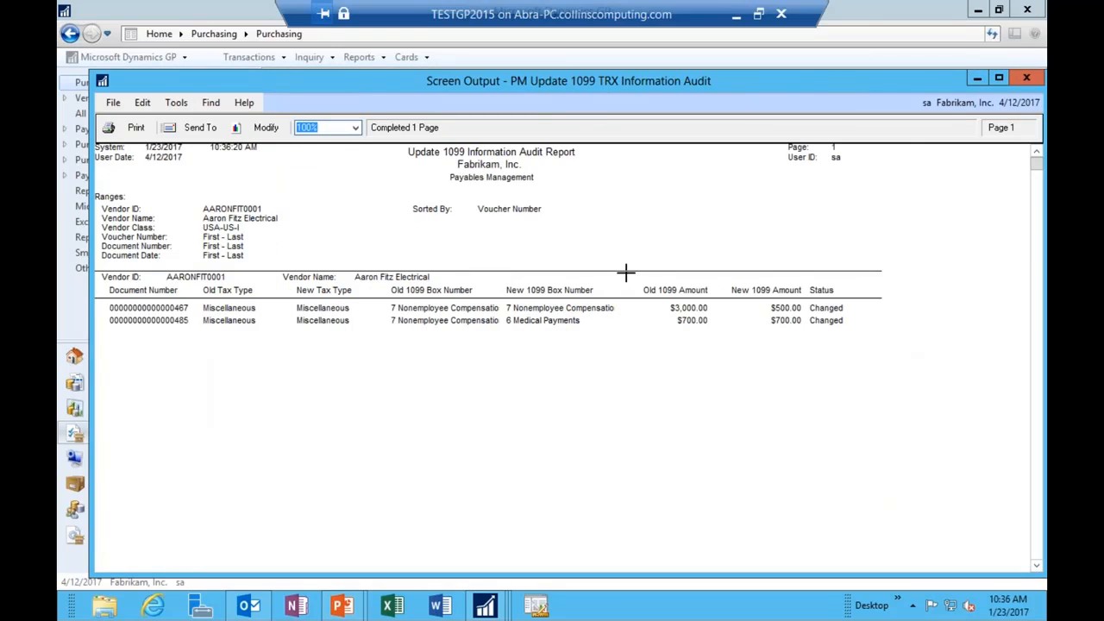
{"action": "left_click", "coordinate": [1027, 78]}
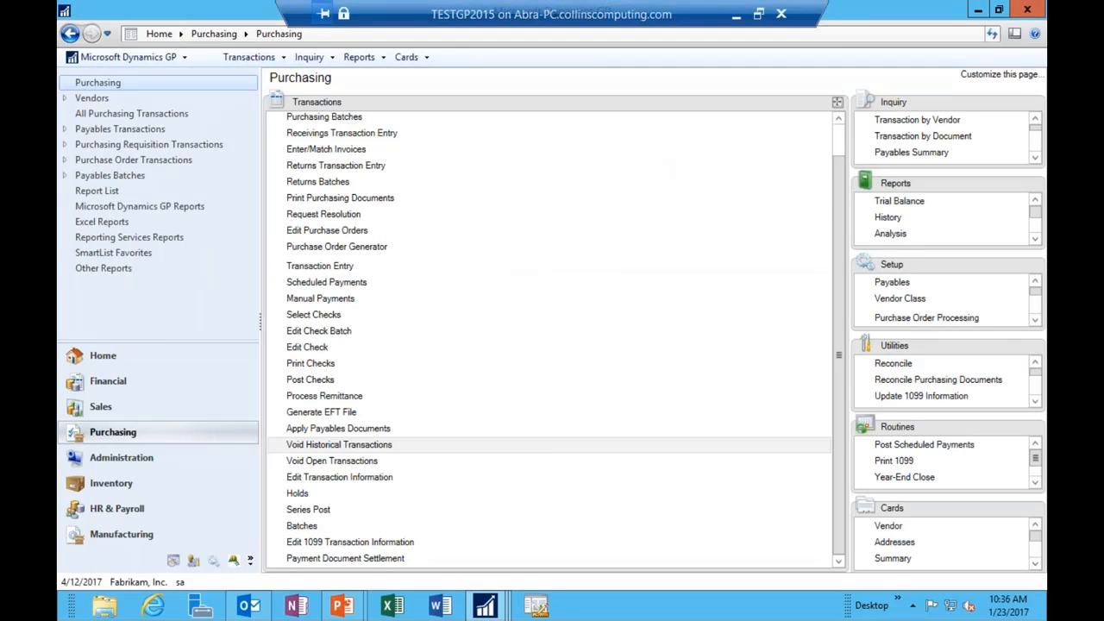
{"action": "left_click", "coordinate": [332, 543]}
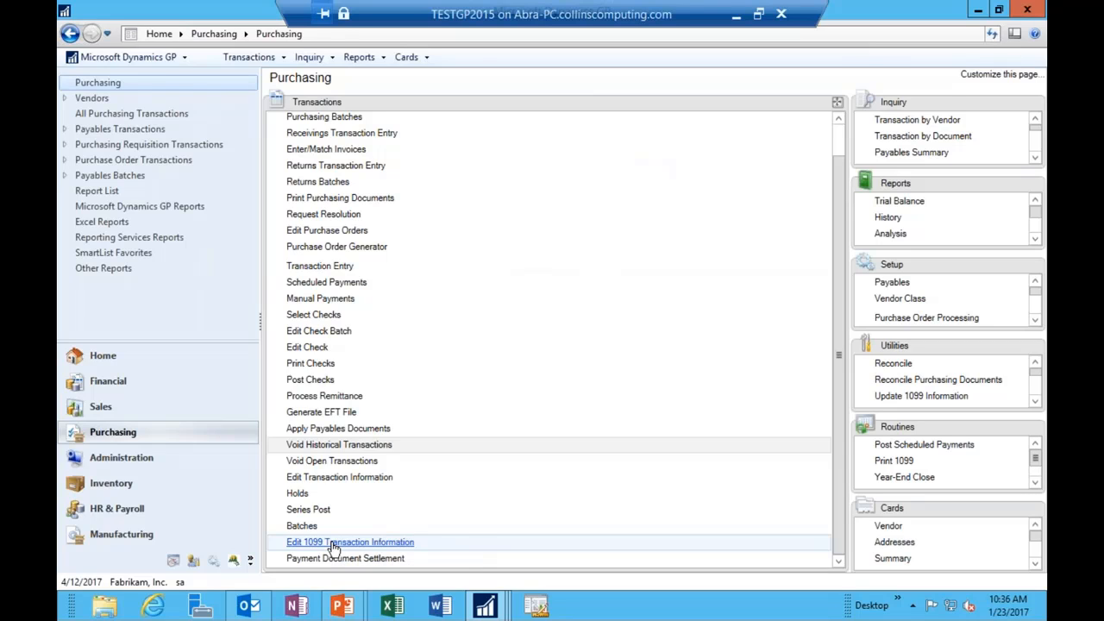
{"action": "left_click", "coordinate": [309, 510]}
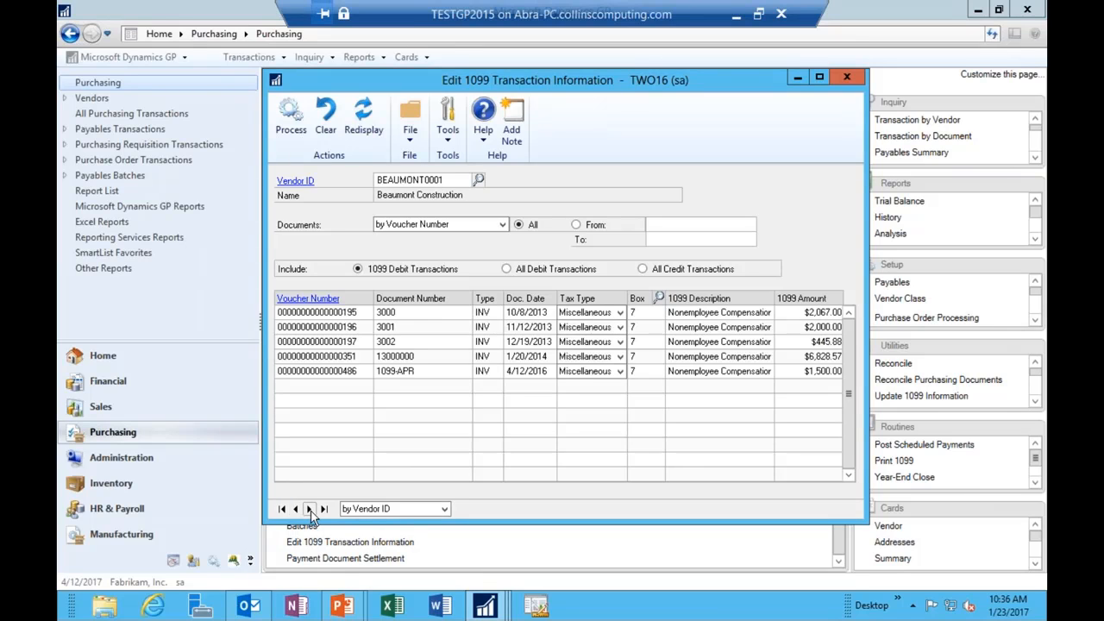
{"action": "left_click", "coordinate": [657, 327]}
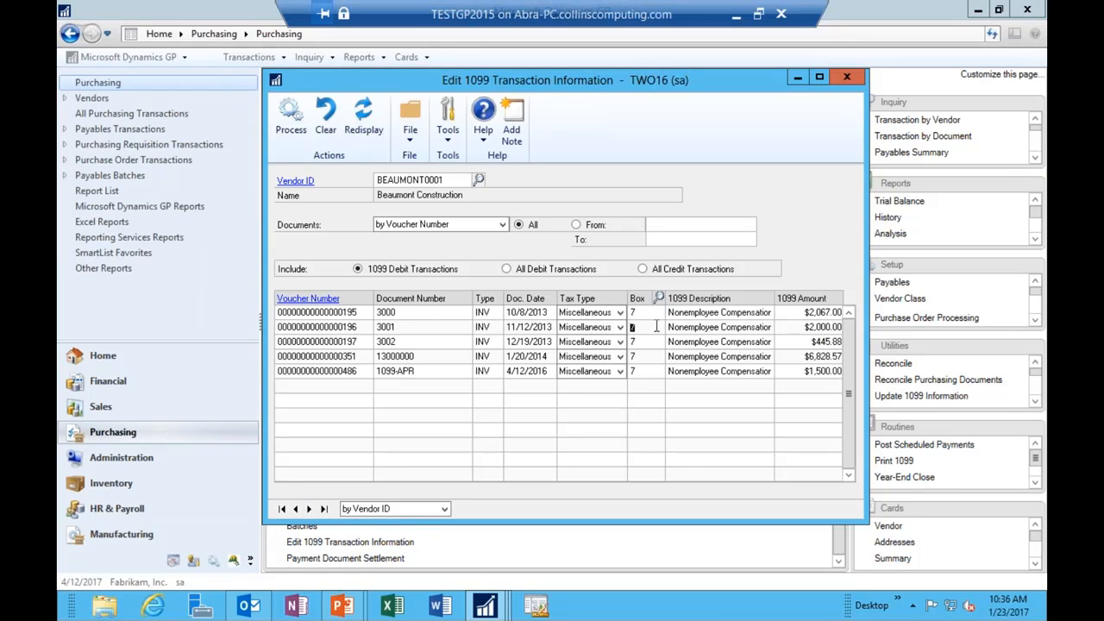
{"action": "left_click", "coordinate": [792, 344]}
{"action": "left_click", "coordinate": [838, 78]}
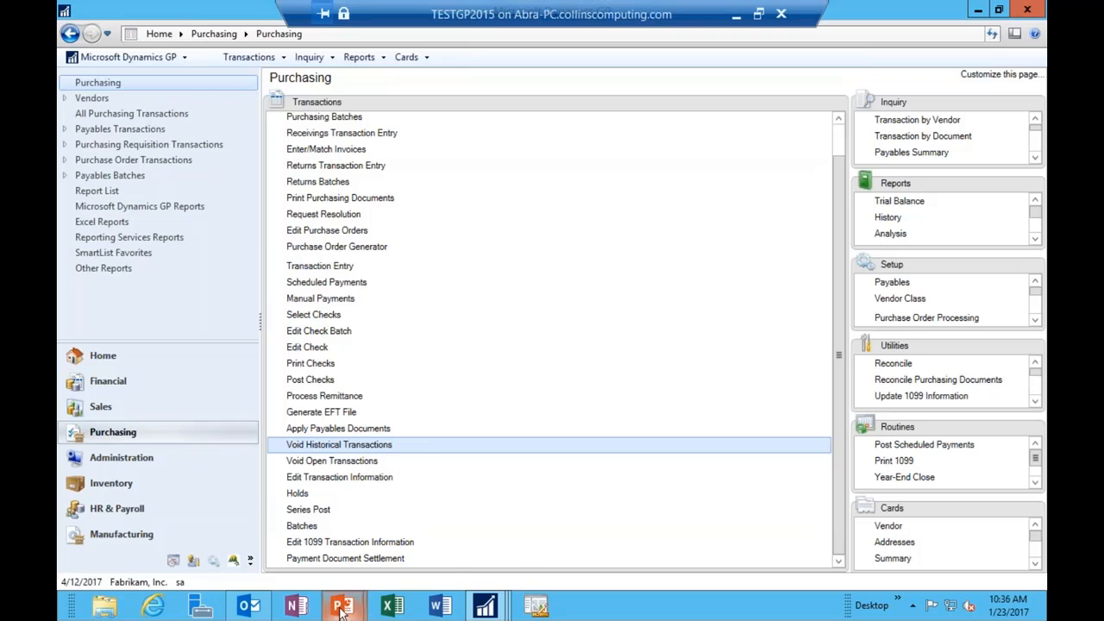
Step: Resume the PowerPoint slide show and advance to the slide on making vendors 1099 applicable
{"action": "mouse_move", "coordinate": [342, 606]}
{"action": "left_click", "coordinate": [442, 514]}
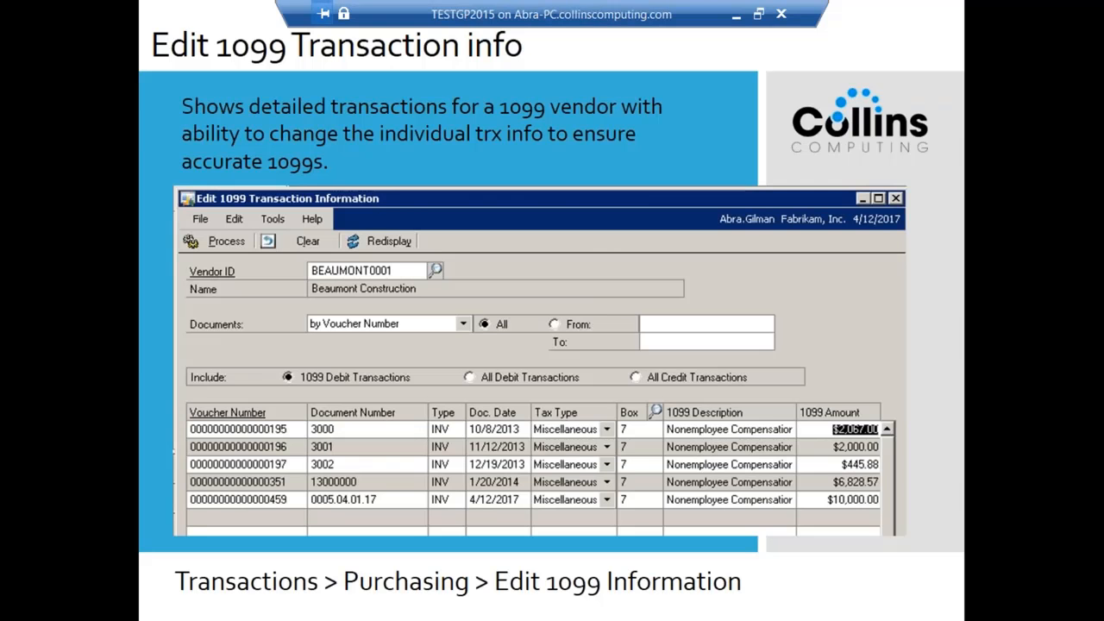
{"action": "key", "text": "Right"}
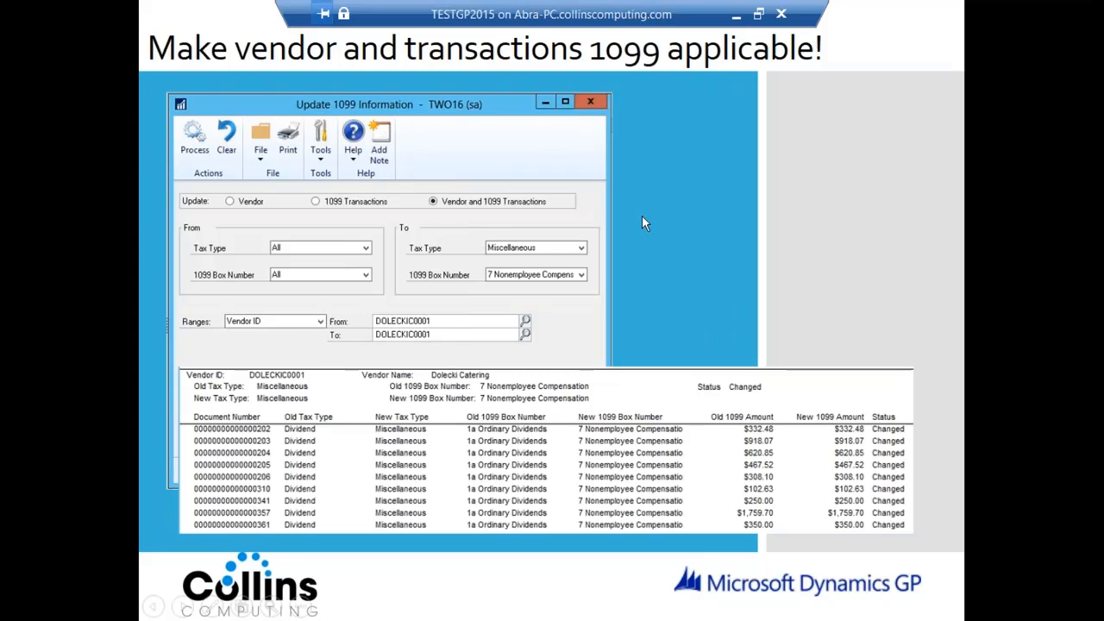
Step: Back in Dynamics GP, open the Update 1099 Information window from Utilities
{"action": "key", "text": "alt+Tab"}
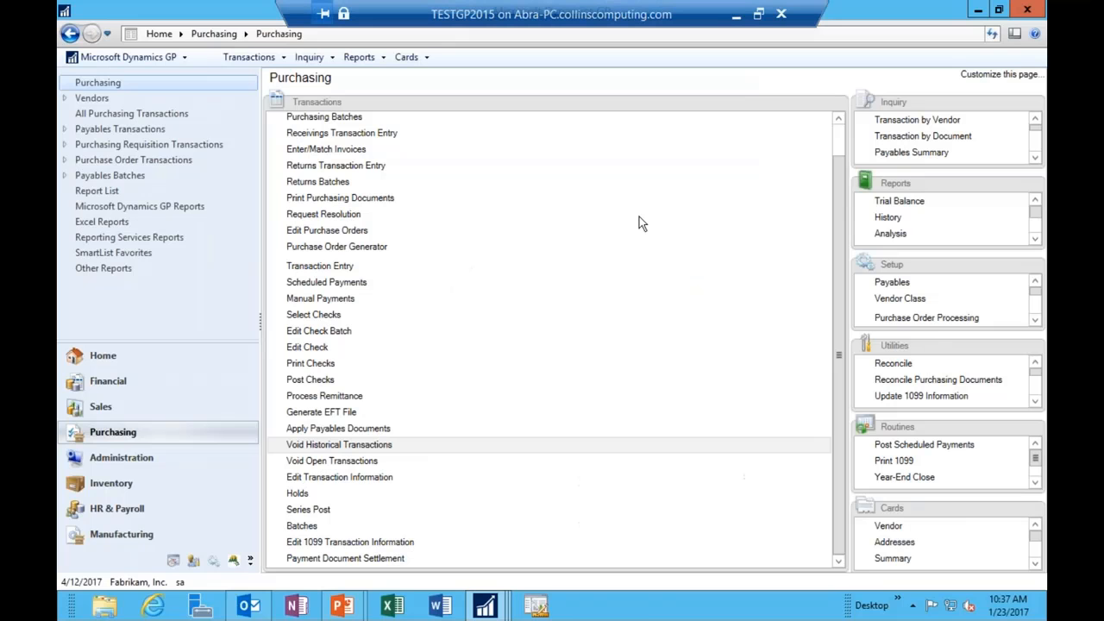
{"action": "left_click_drag", "start_coordinate": [917, 350], "coordinate": [512, 246]}
{"action": "left_click", "coordinate": [343, 153]}
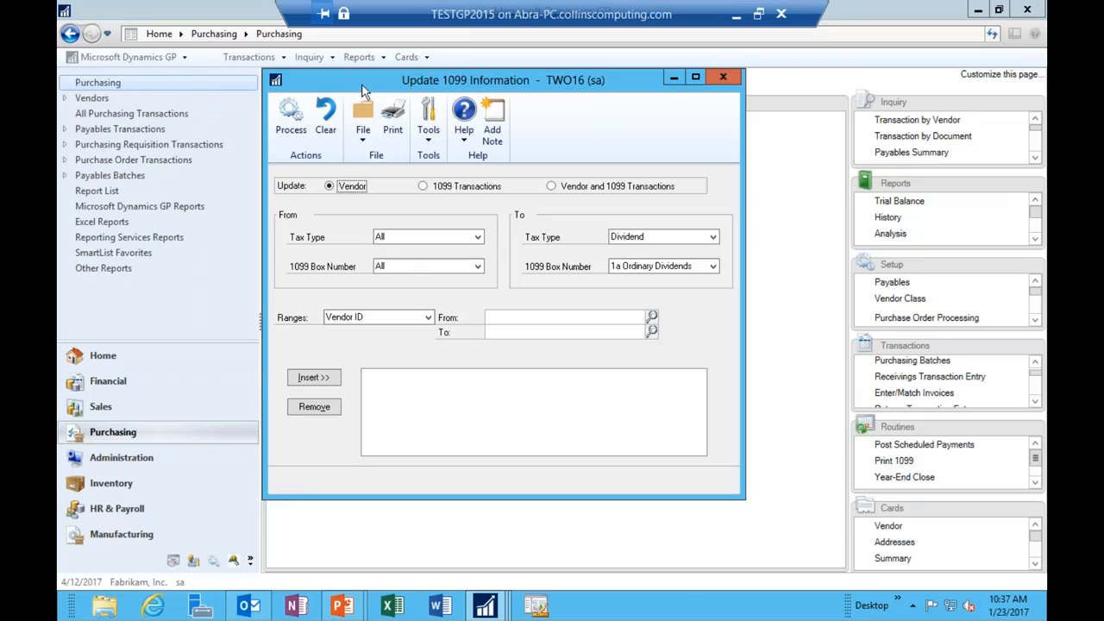
{"action": "left_click_drag", "start_coordinate": [363, 82], "coordinate": [369, 115]}
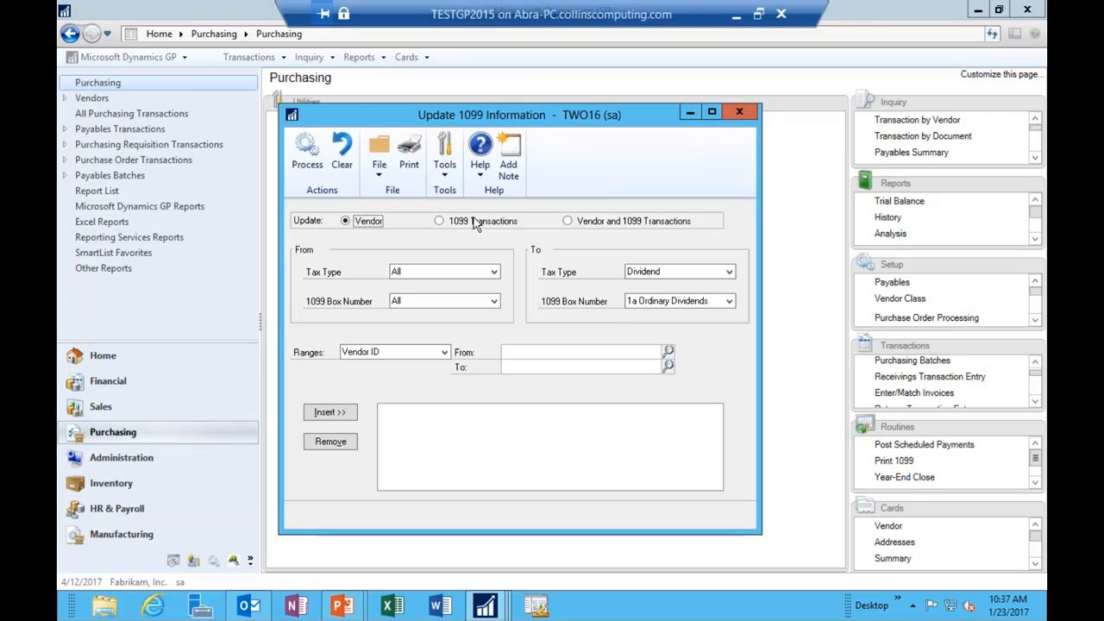
Step: Choose Vendor and 1099 Transactions and add A Travel Company as the vendor range
{"action": "left_click", "coordinate": [567, 221]}
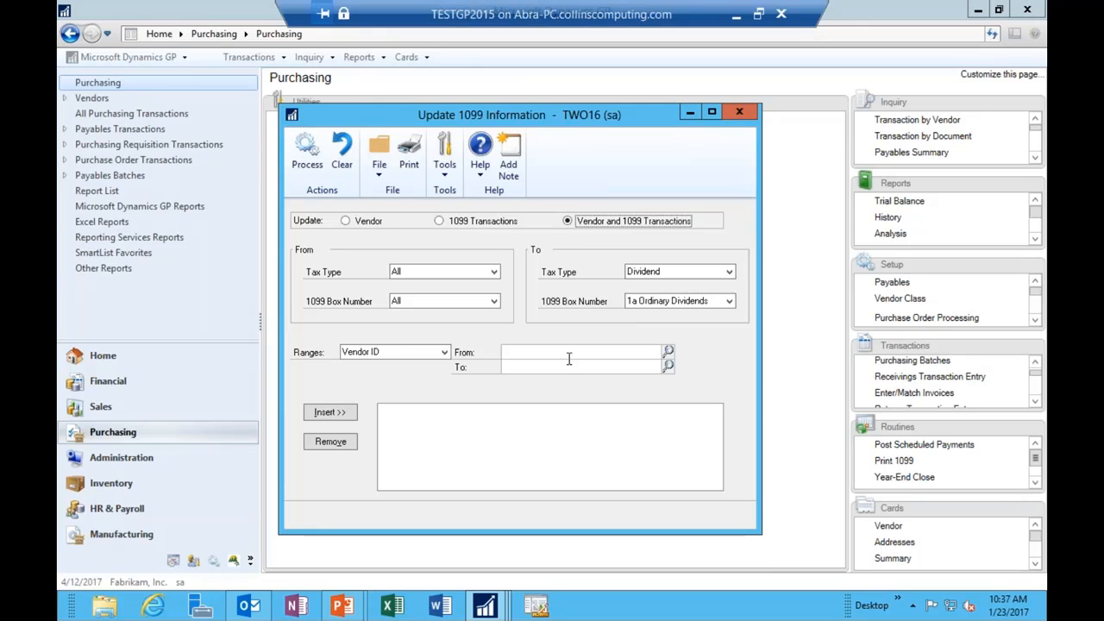
{"action": "left_click", "coordinate": [669, 354]}
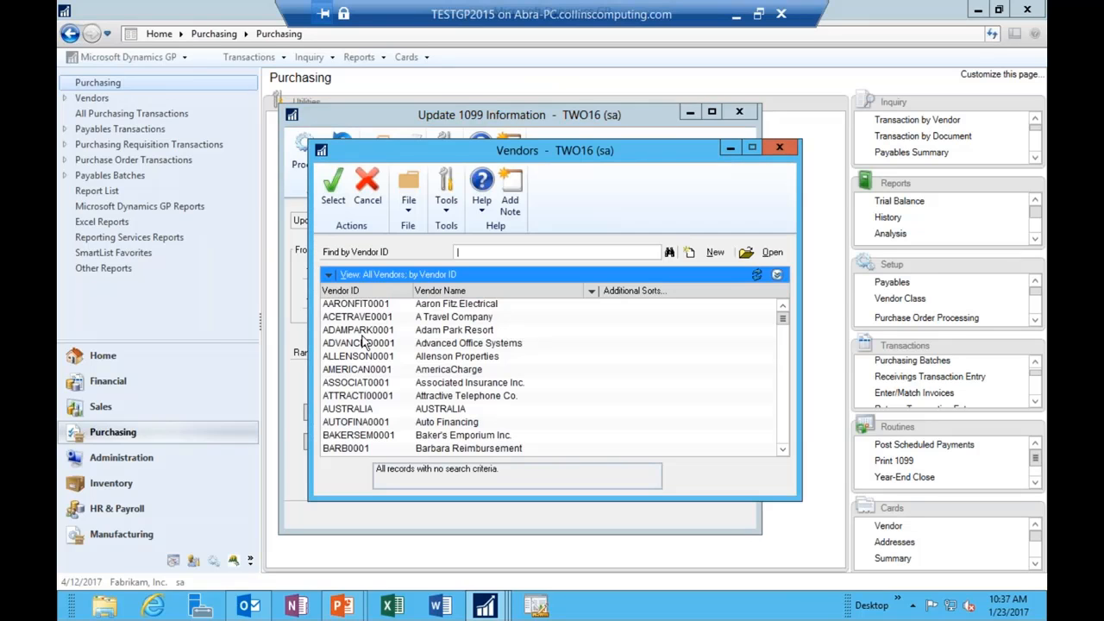
{"action": "double_click", "coordinate": [356, 322]}
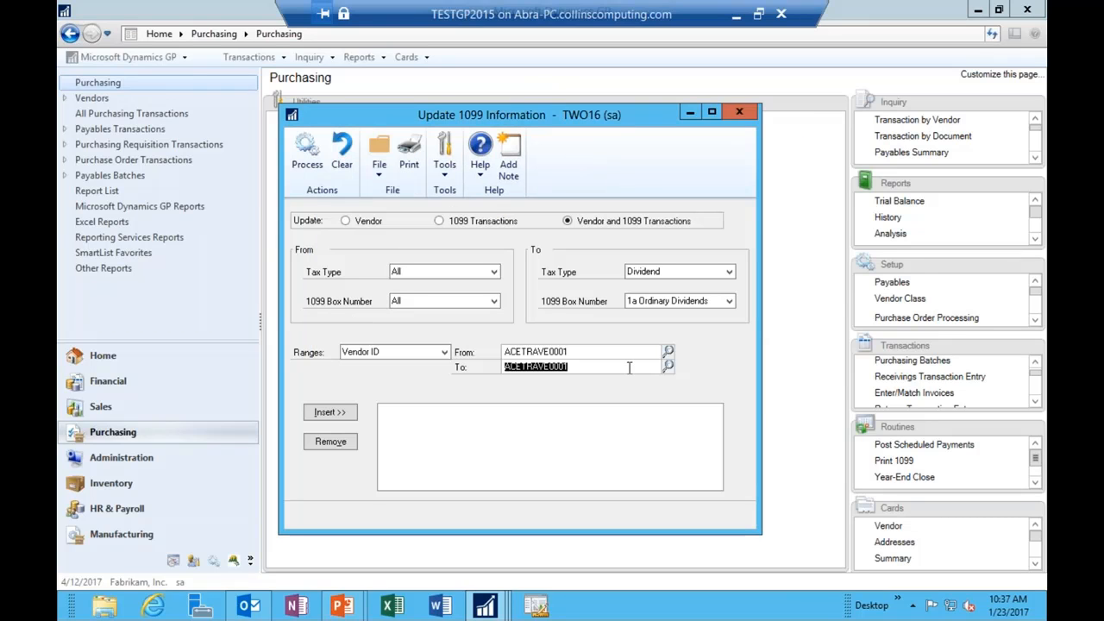
{"action": "left_click", "coordinate": [325, 414]}
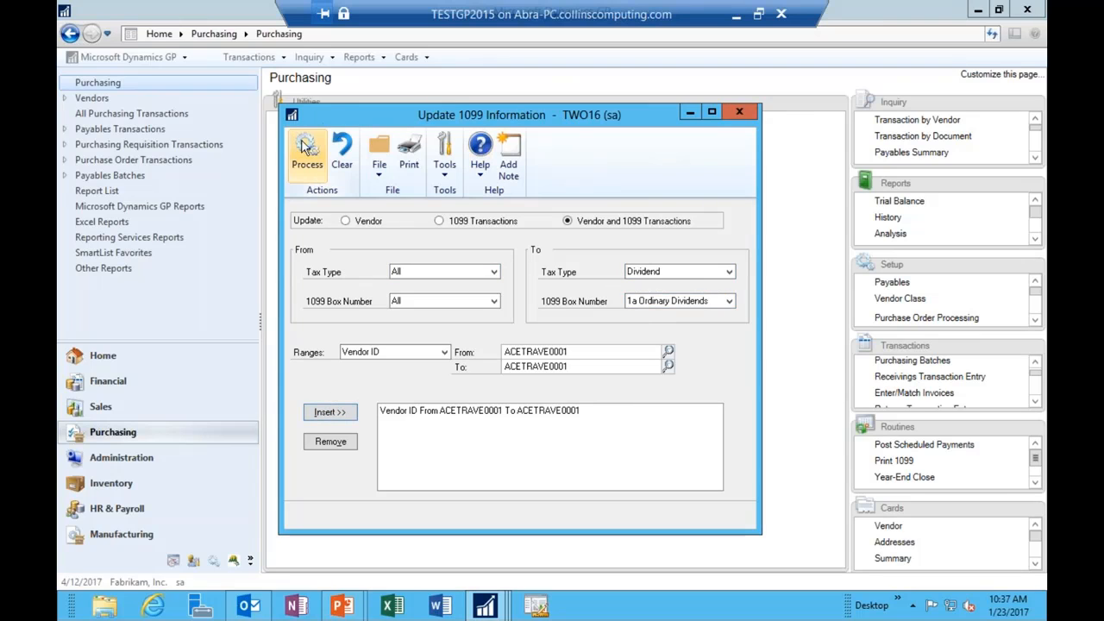
Step: Set the new tax type to Miscellaneous and the new box to 7 Nonemployee Compensation
{"action": "left_click", "coordinate": [674, 269]}
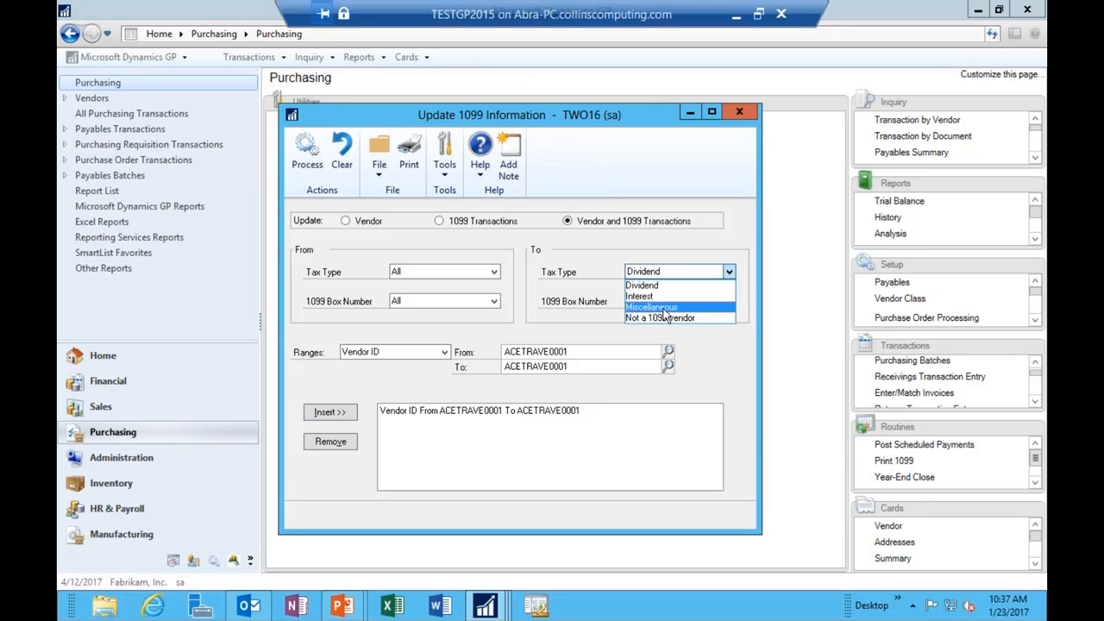
{"action": "left_click", "coordinate": [663, 308]}
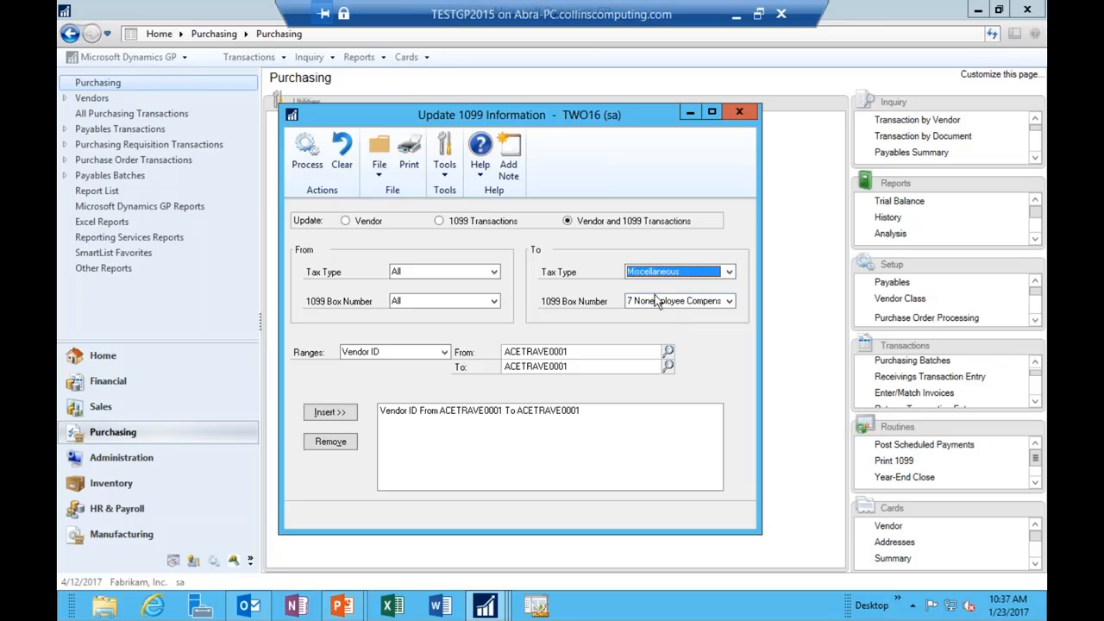
{"action": "left_click", "coordinate": [655, 300]}
{"action": "left_click", "coordinate": [659, 317]}
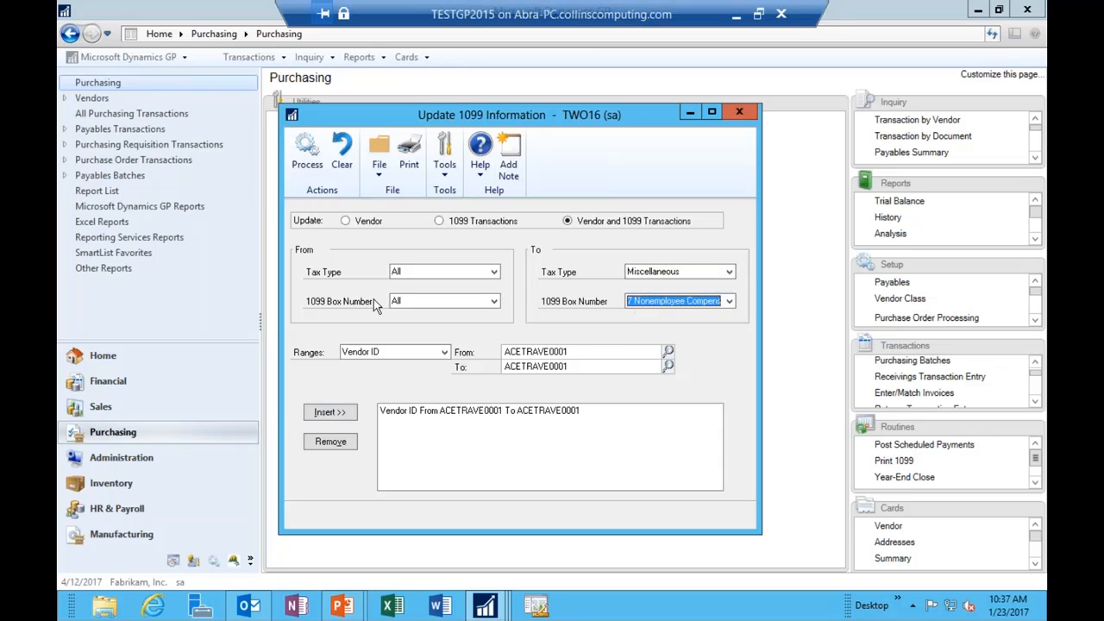
{"action": "left_click", "coordinate": [413, 415]}
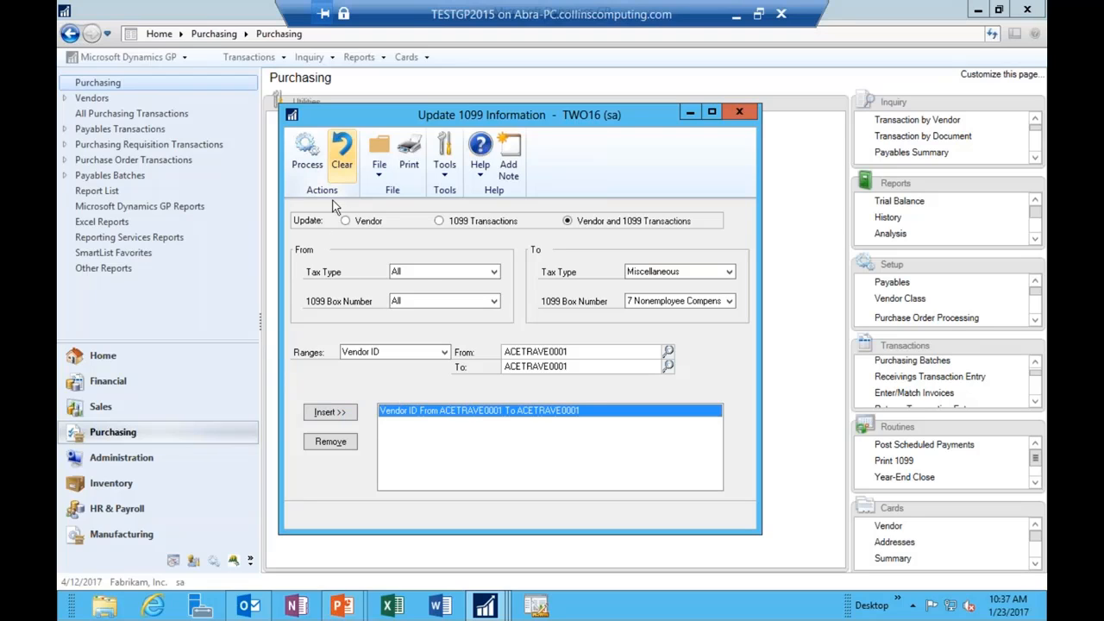
Step: Reselect Vendor and 1099 Transactions, re-add the A Travel Company range, and process the update
{"action": "left_click", "coordinate": [482, 223]}
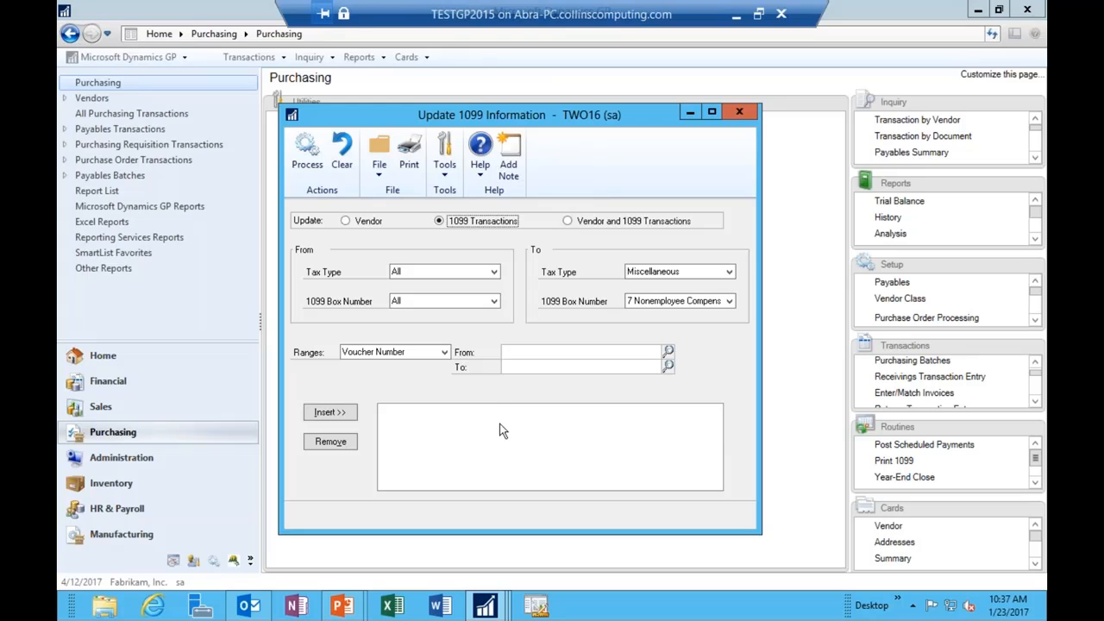
{"action": "left_click", "coordinate": [568, 222]}
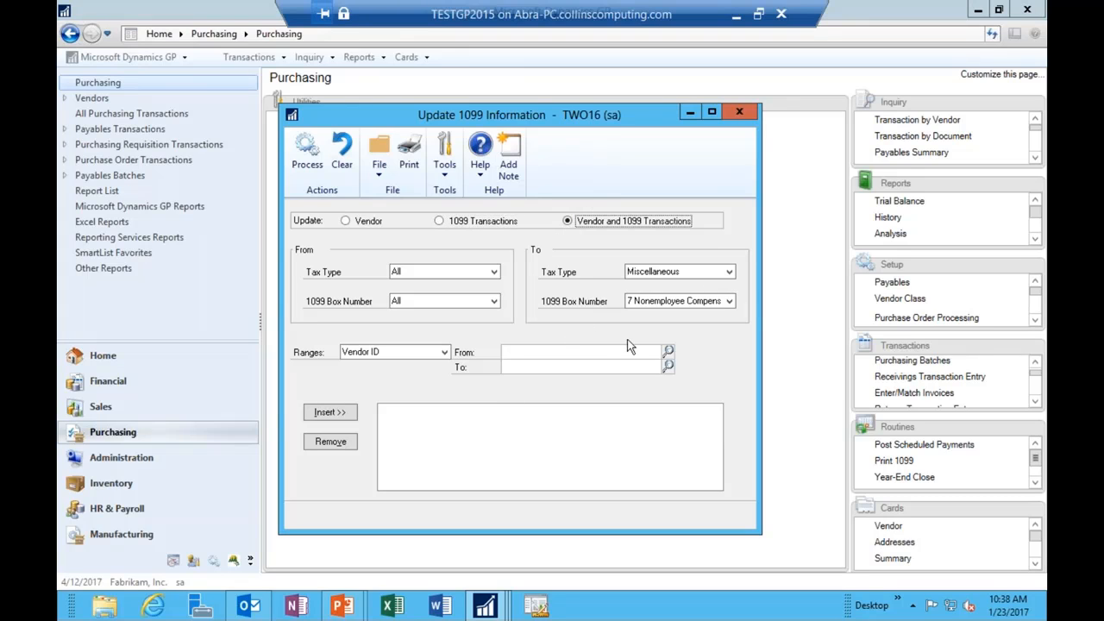
{"action": "left_click", "coordinate": [601, 351]}
{"action": "left_click", "coordinate": [668, 351]}
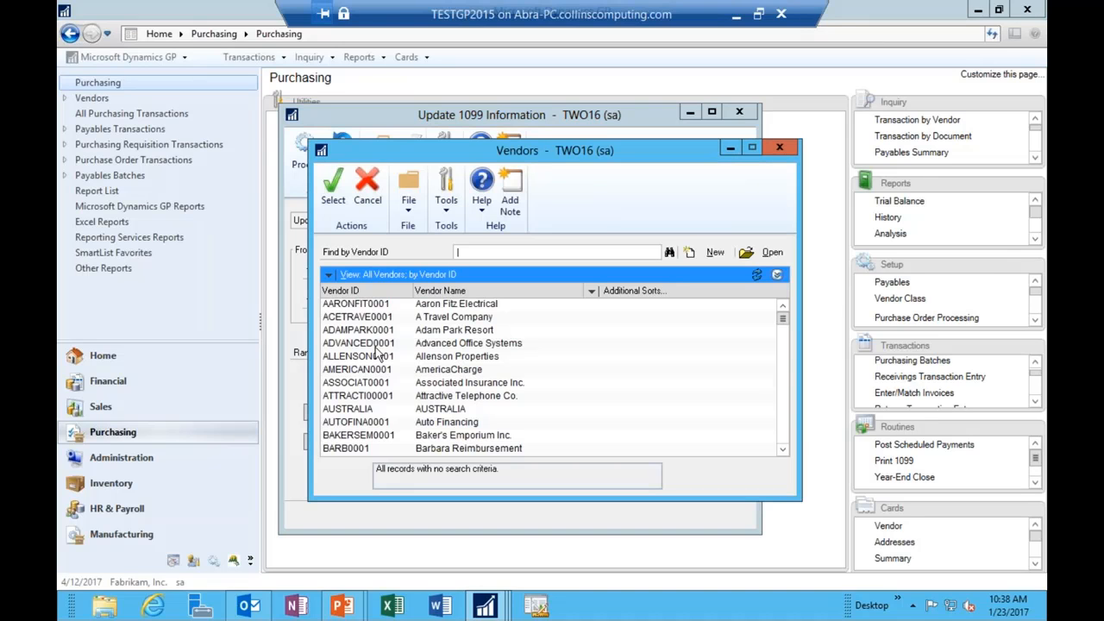
{"action": "double_click", "coordinate": [345, 317]}
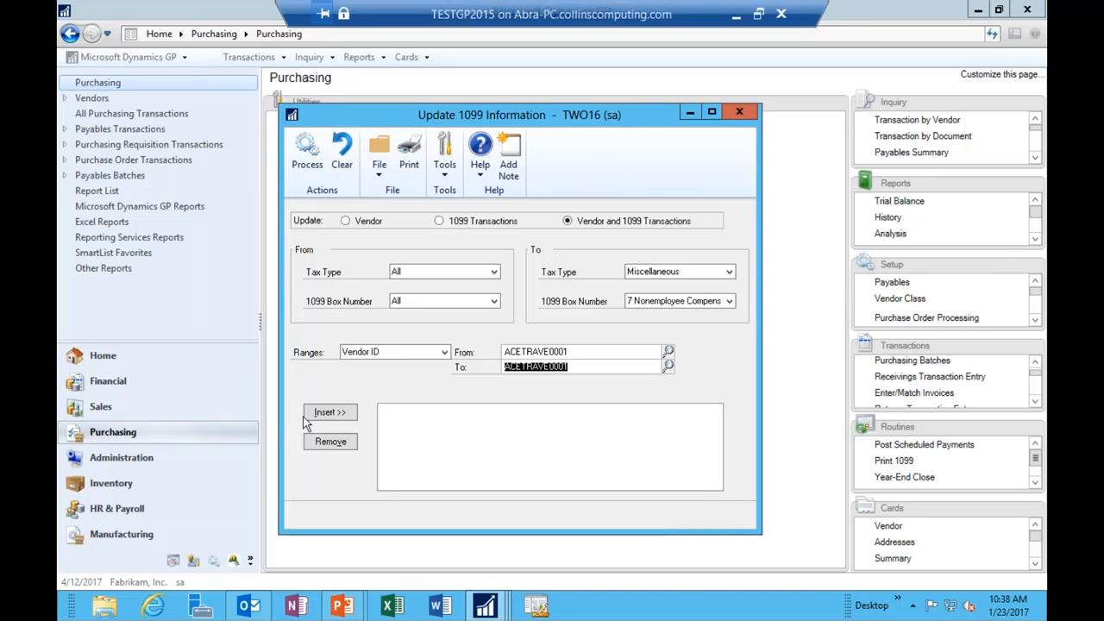
{"action": "left_click", "coordinate": [310, 412]}
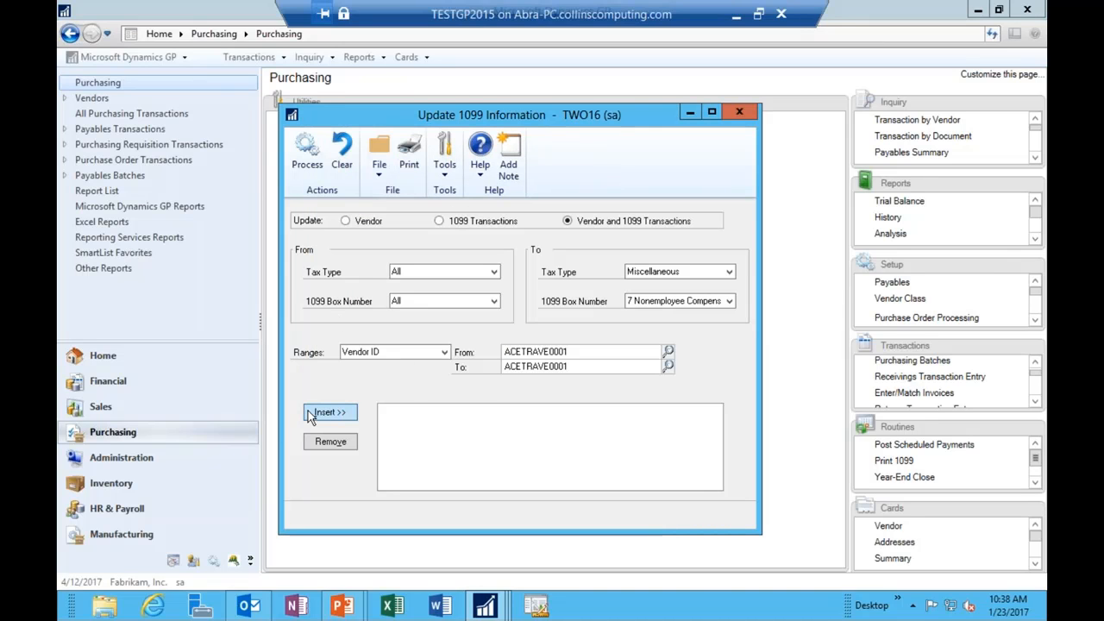
{"action": "left_click", "coordinate": [302, 157]}
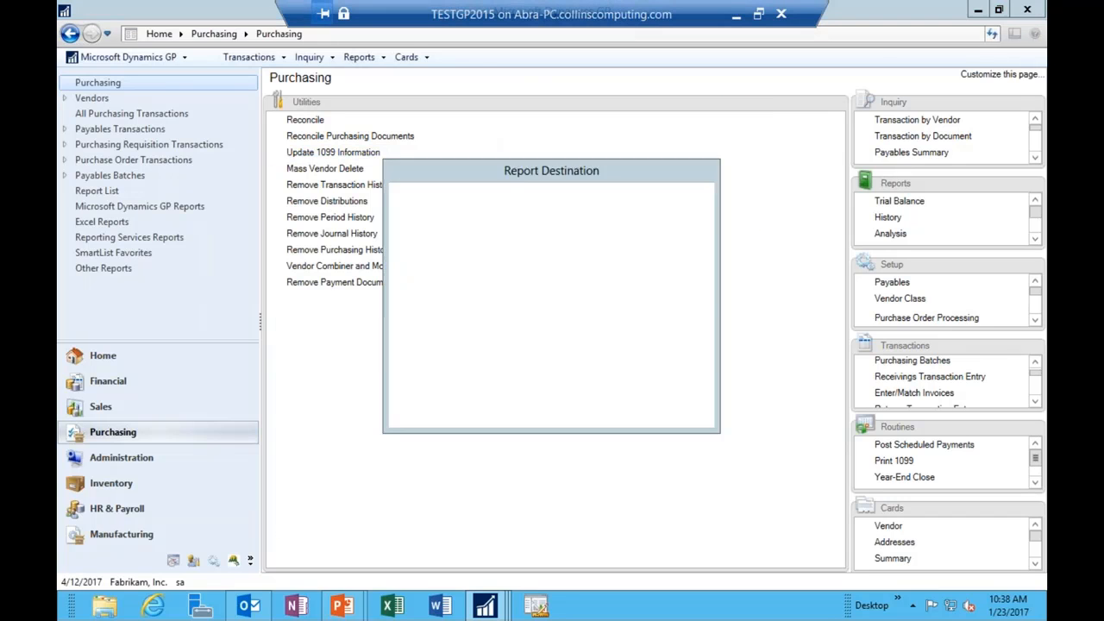
Step: Send the audit report to Screen, widen it to read the ten Miscellaneous box 7 changes, then close it
{"action": "left_click", "coordinate": [436, 302]}
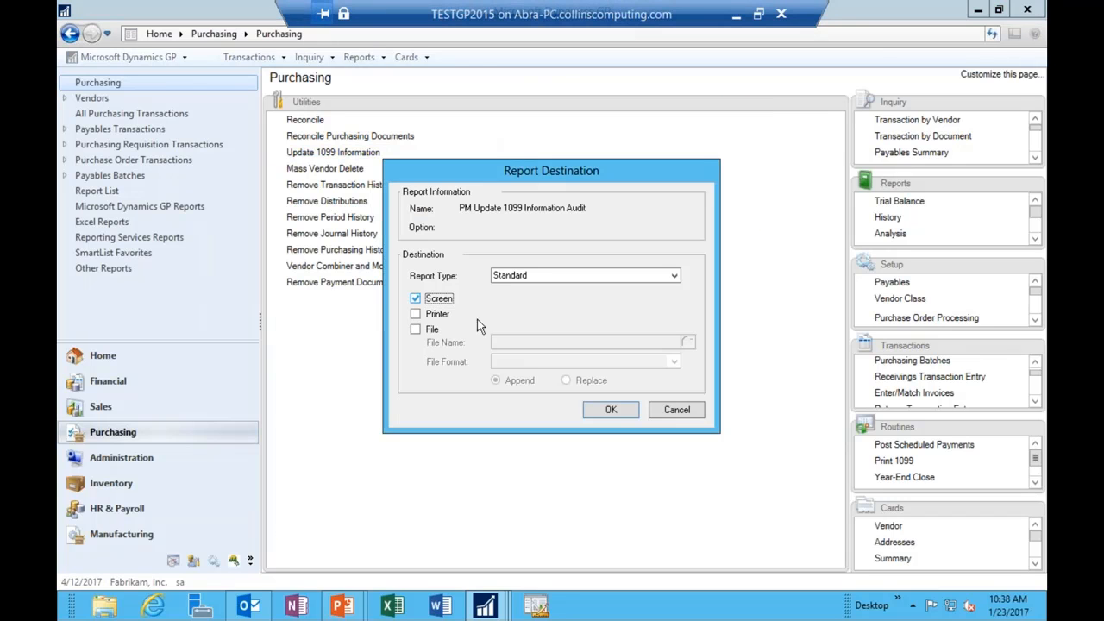
{"action": "left_click", "coordinate": [607, 417]}
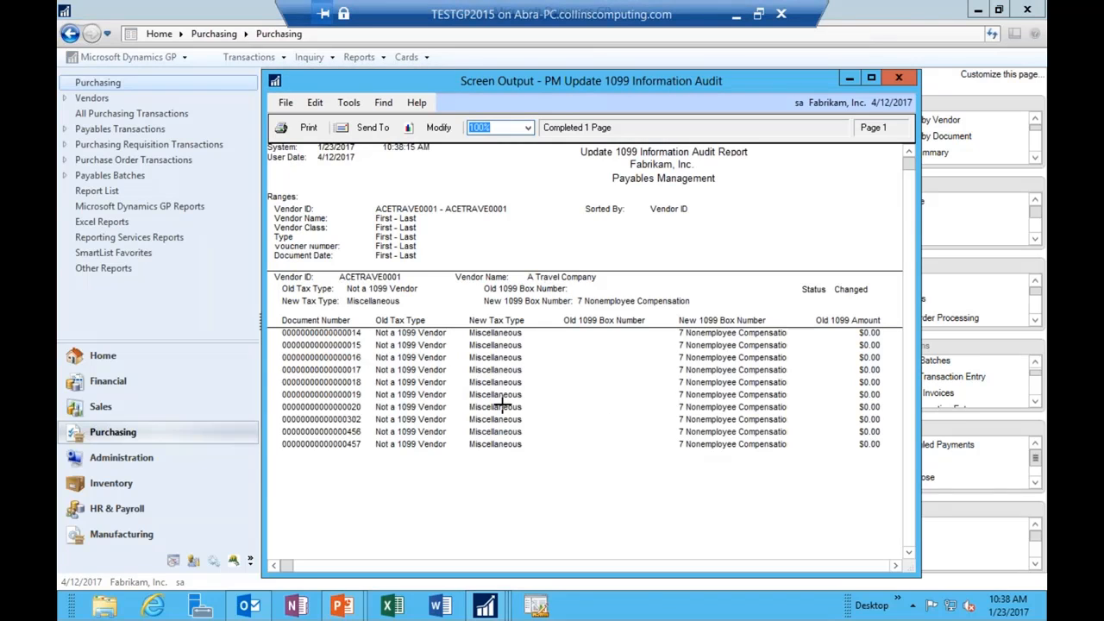
{"action": "left_click_drag", "start_coordinate": [261, 328], "coordinate": [57, 328]}
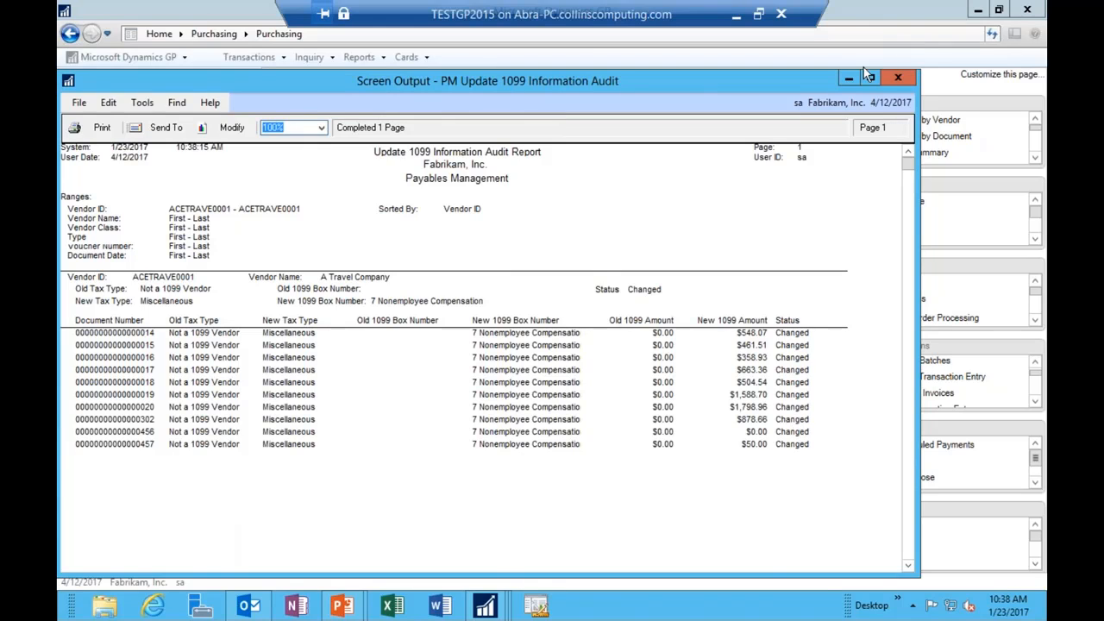
{"action": "left_click", "coordinate": [898, 79]}
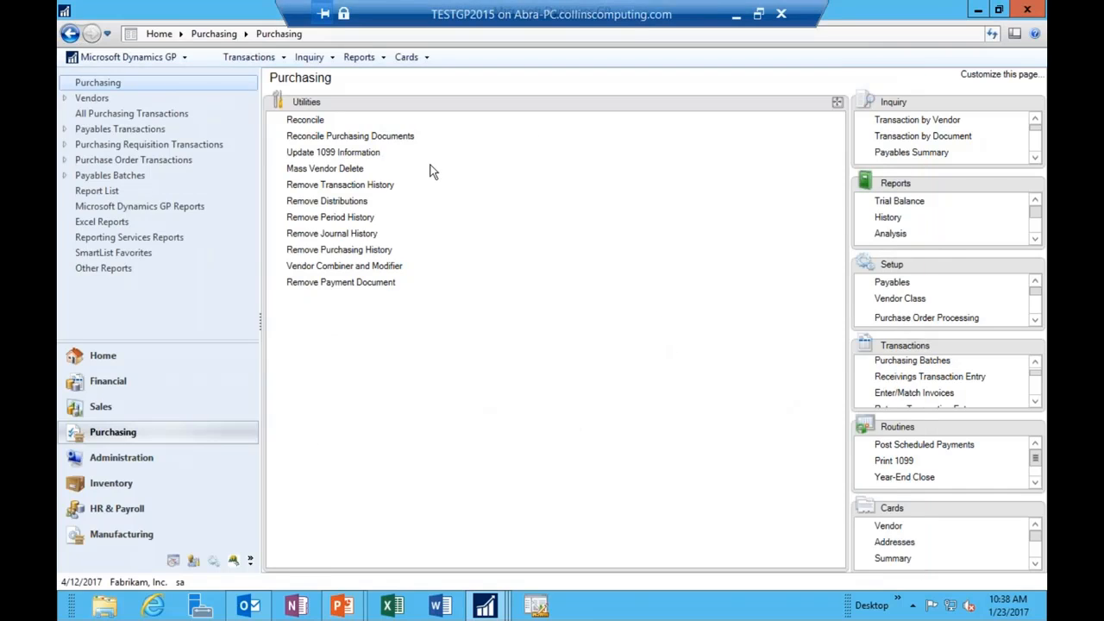
Step: Reopen Update 1099 Information and set current tax type Dividend and new tax type Interest
{"action": "left_click", "coordinate": [345, 153]}
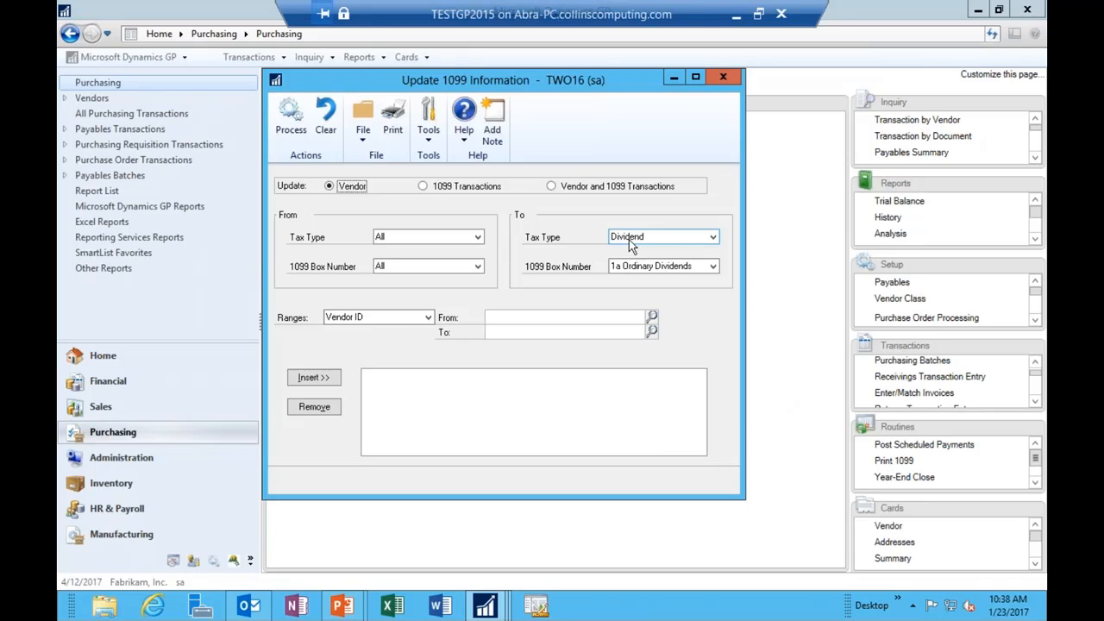
{"action": "left_click", "coordinate": [448, 240]}
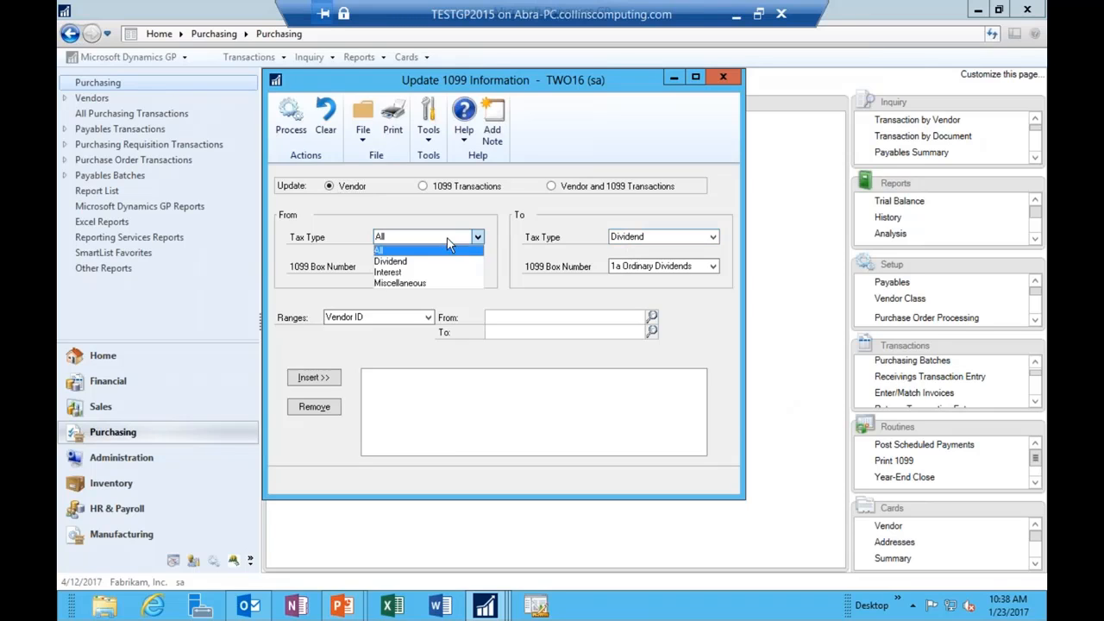
{"action": "left_click", "coordinate": [405, 262]}
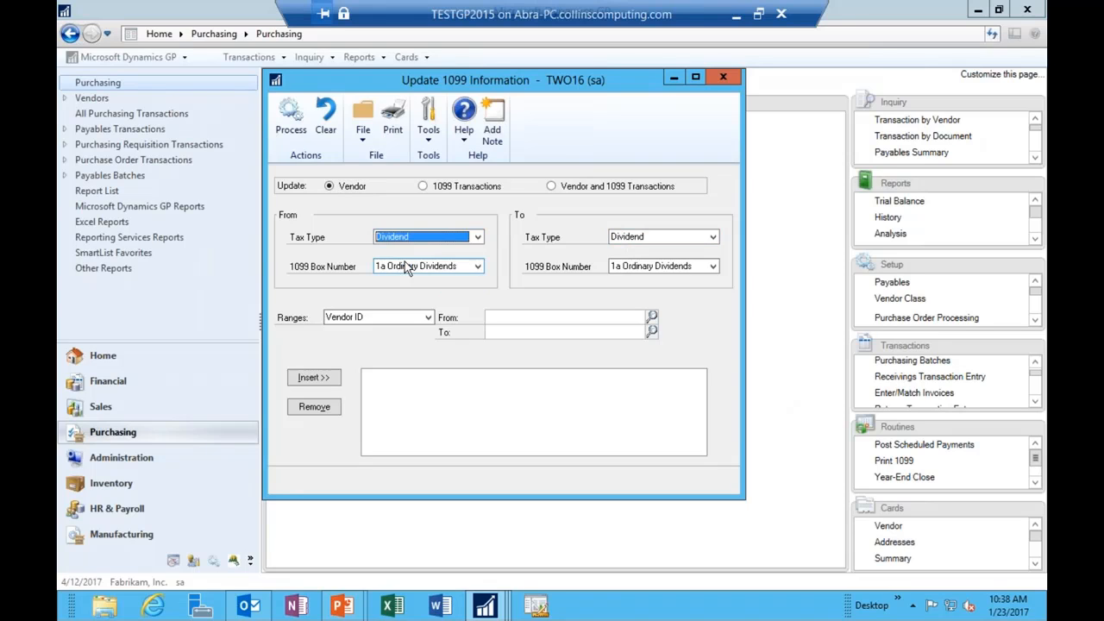
{"action": "left_click", "coordinate": [675, 236]}
{"action": "left_click", "coordinate": [654, 260]}
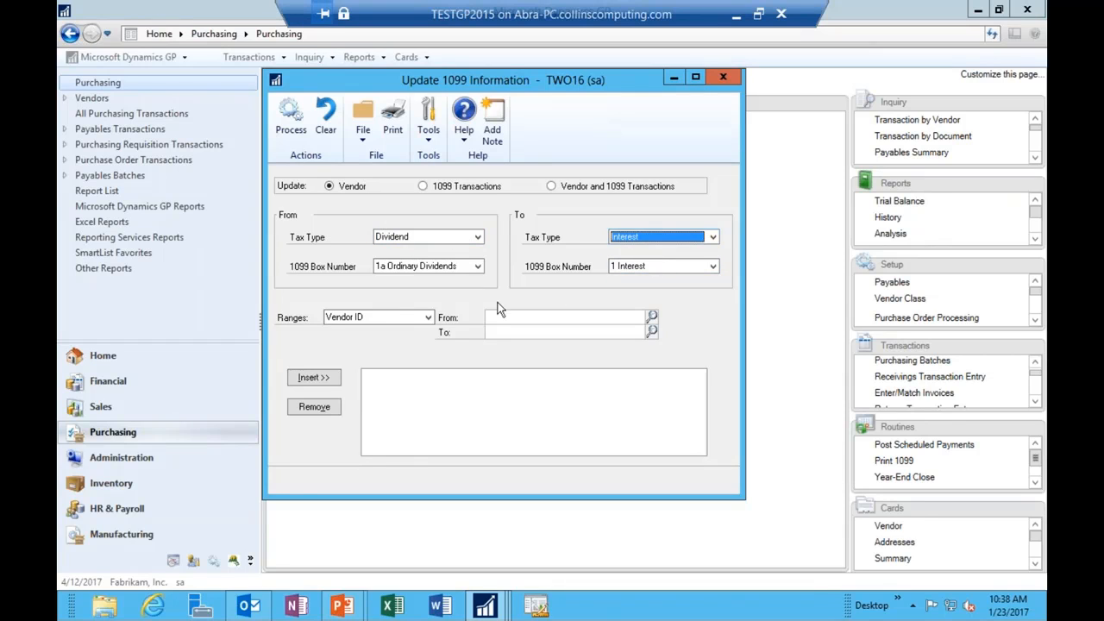
Step: Try the Type and Vendor Name range options, then close the window without processing
{"action": "left_click", "coordinate": [426, 318]}
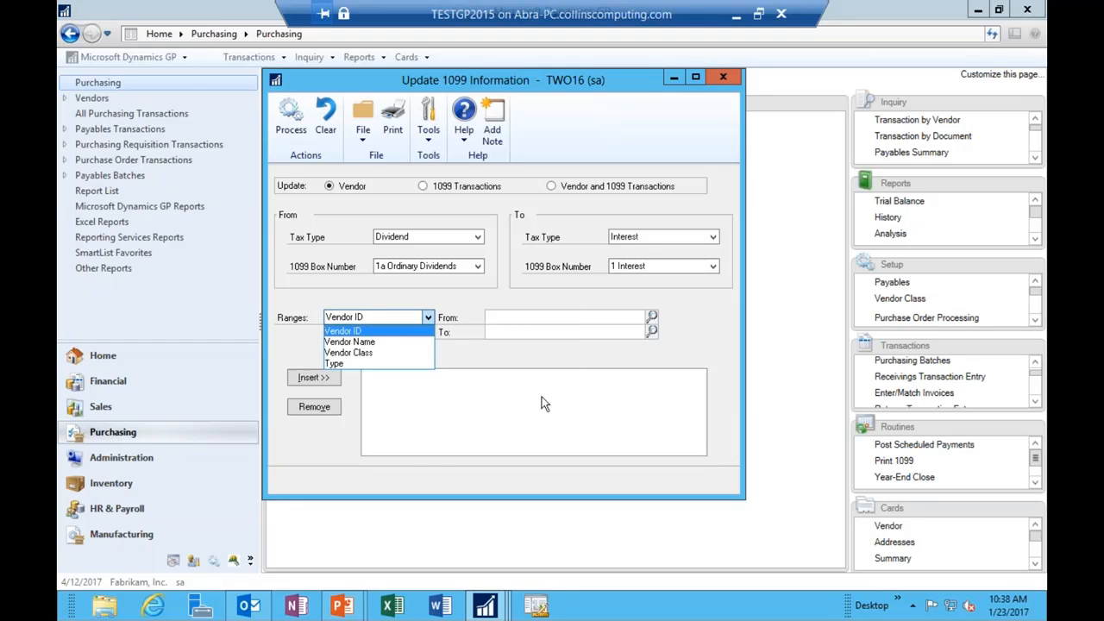
{"action": "left_click", "coordinate": [382, 366]}
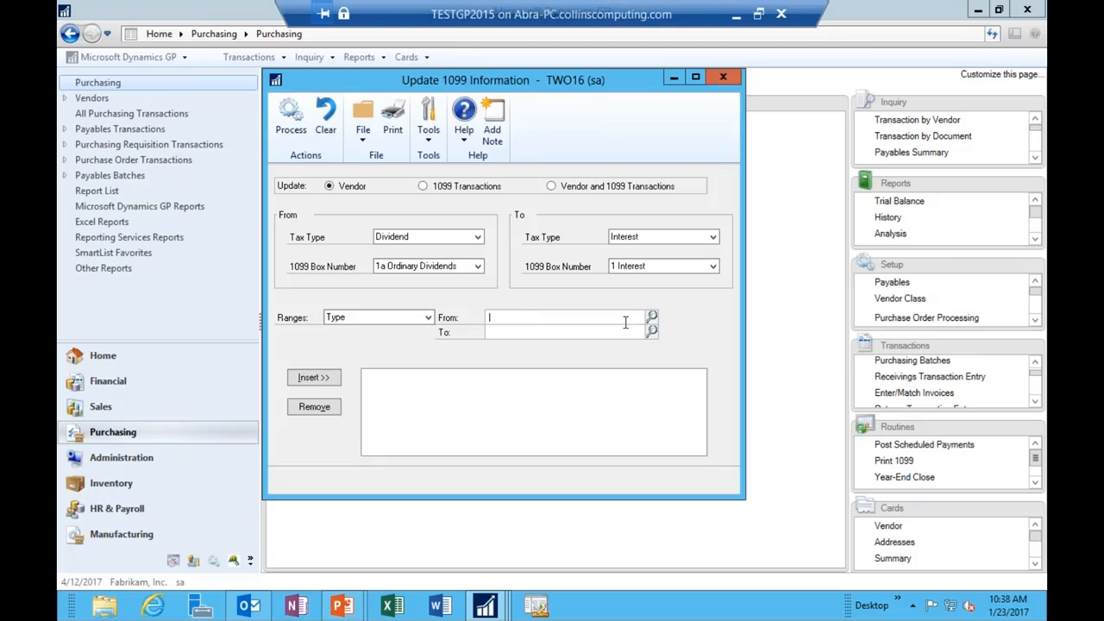
{"action": "left_click", "coordinate": [651, 317]}
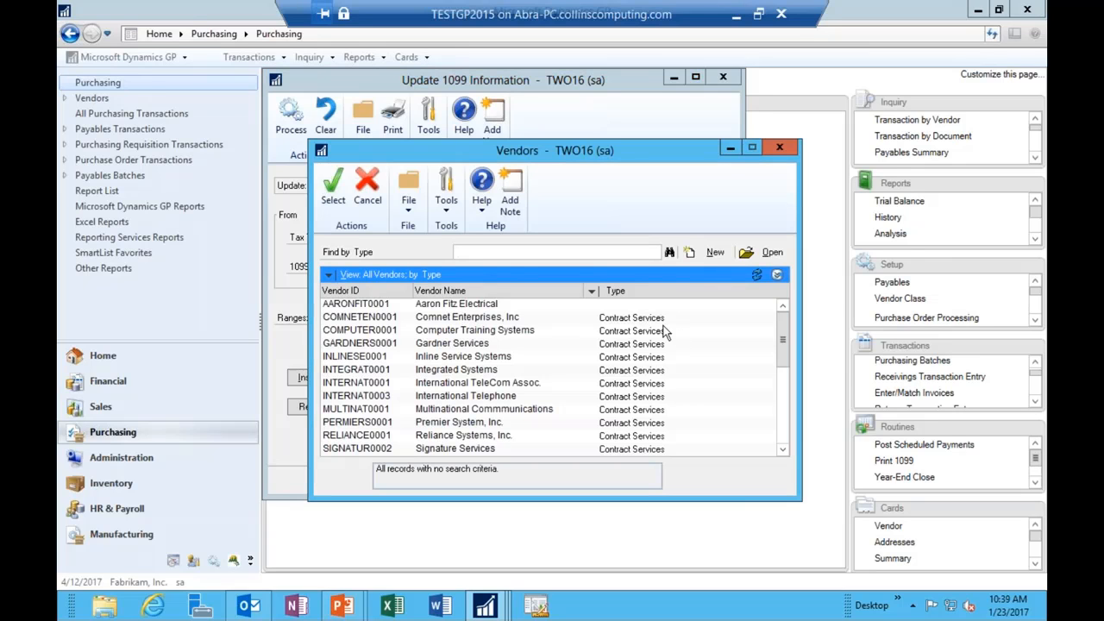
{"action": "left_click", "coordinate": [778, 148]}
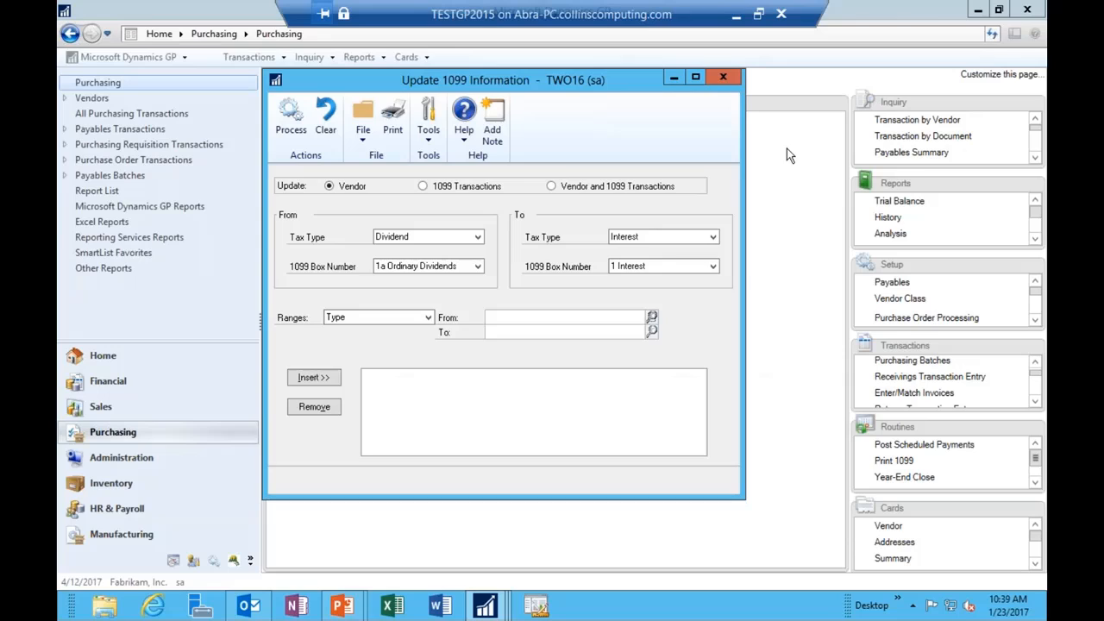
{"action": "left_click", "coordinate": [427, 317]}
{"action": "left_click", "coordinate": [365, 343]}
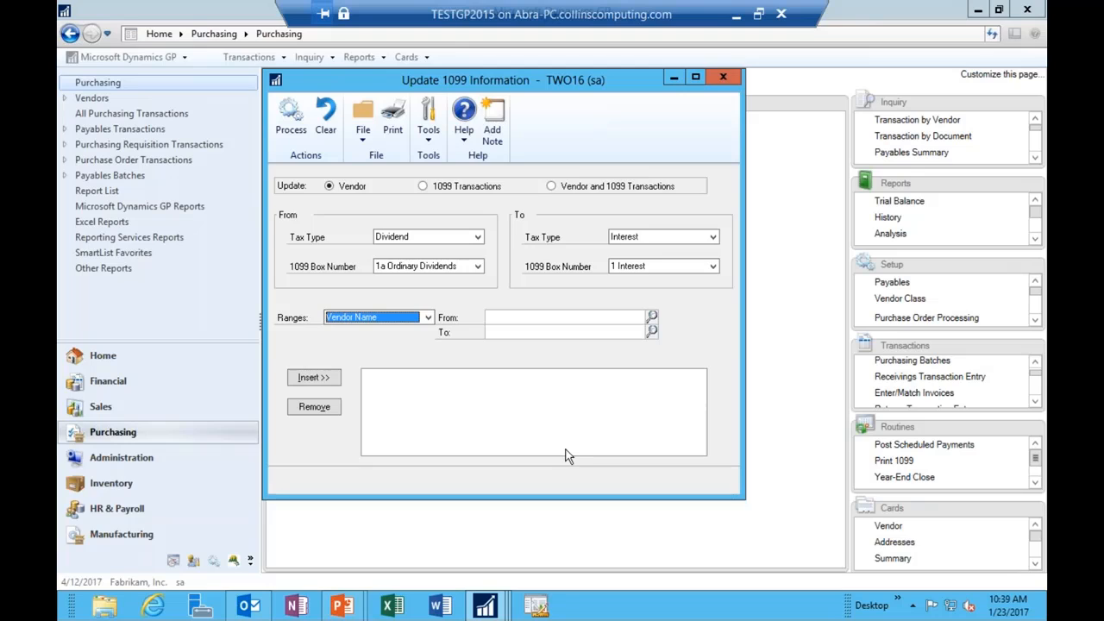
{"action": "left_click", "coordinate": [551, 187]}
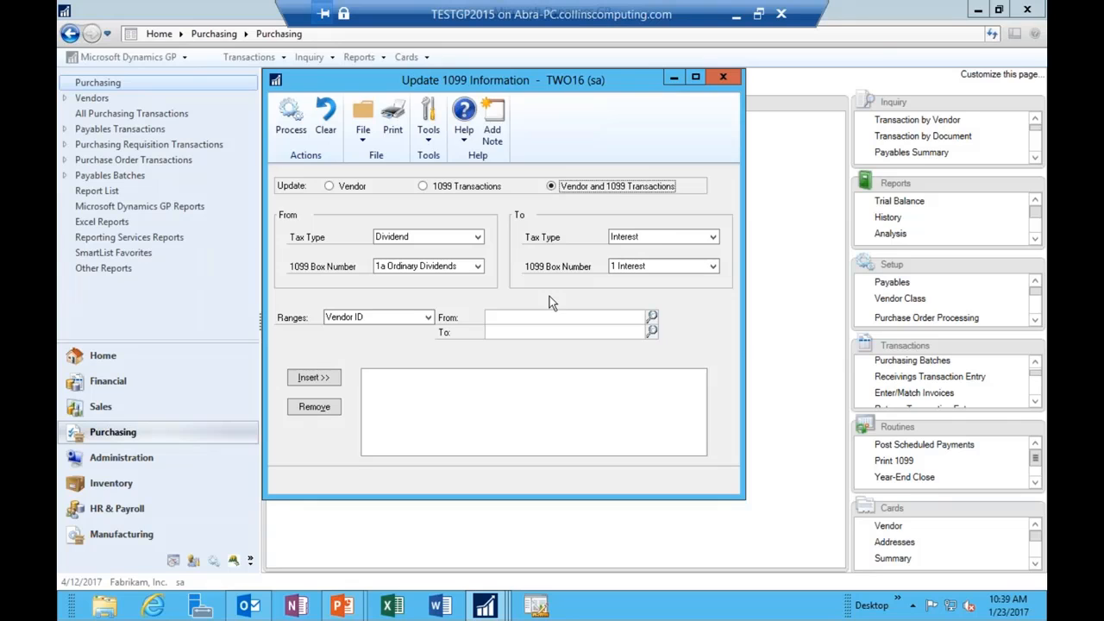
{"action": "left_click", "coordinate": [723, 79]}
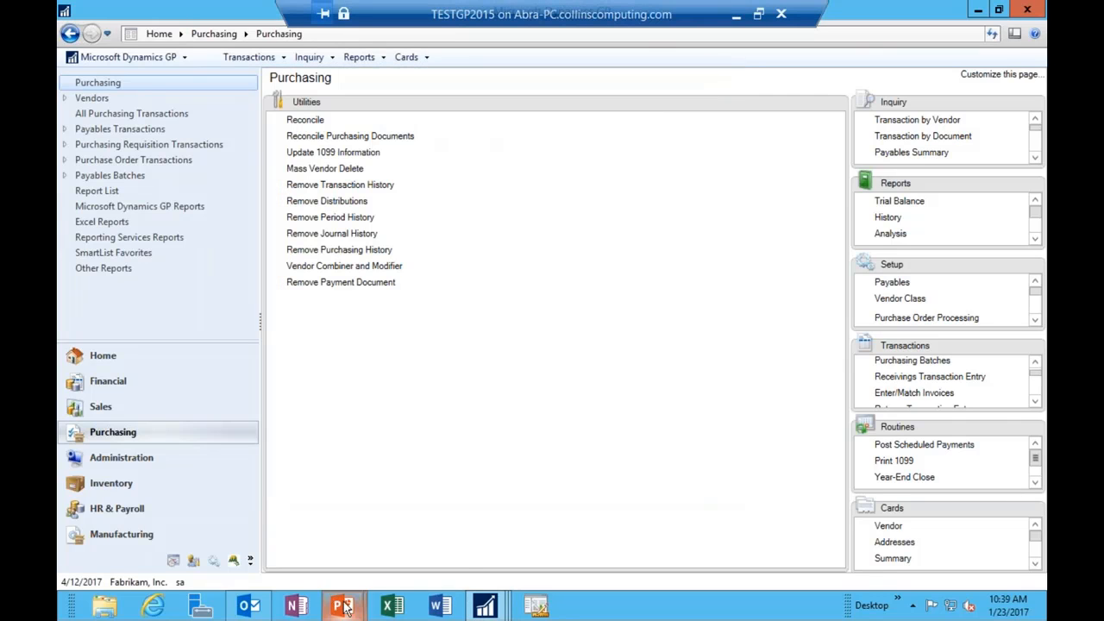
Step: Return to the PowerPoint slide show and advance to the 'Prior to GP 2013, Modify by Vendor, by Period' slide
{"action": "mouse_move", "coordinate": [343, 606]}
{"action": "left_click", "coordinate": [457, 524]}
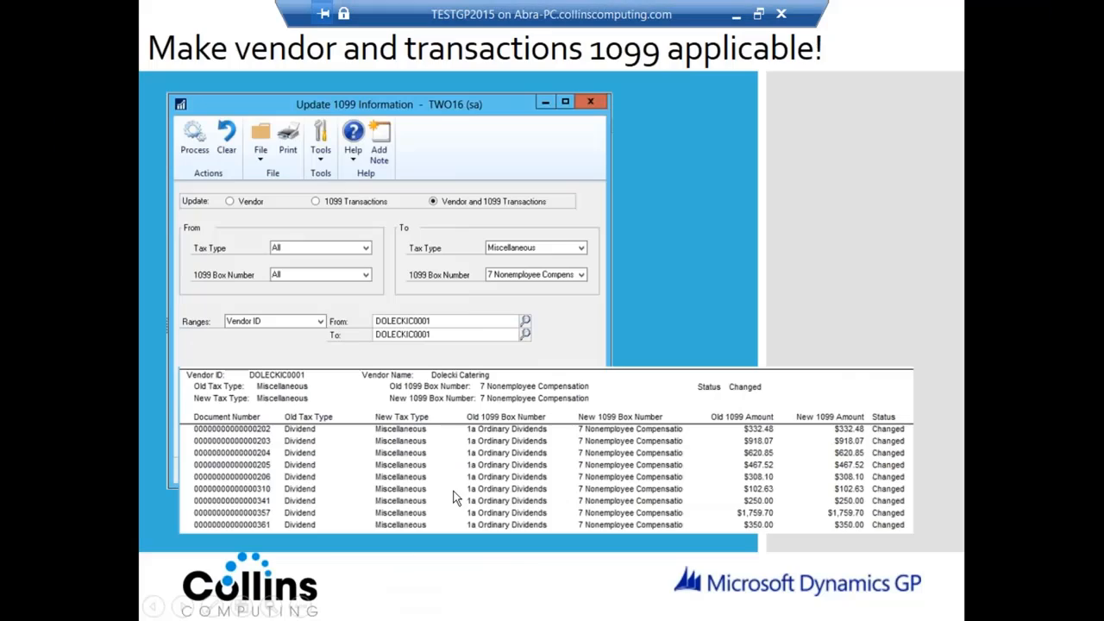
{"action": "left_click", "coordinate": [552, 415]}
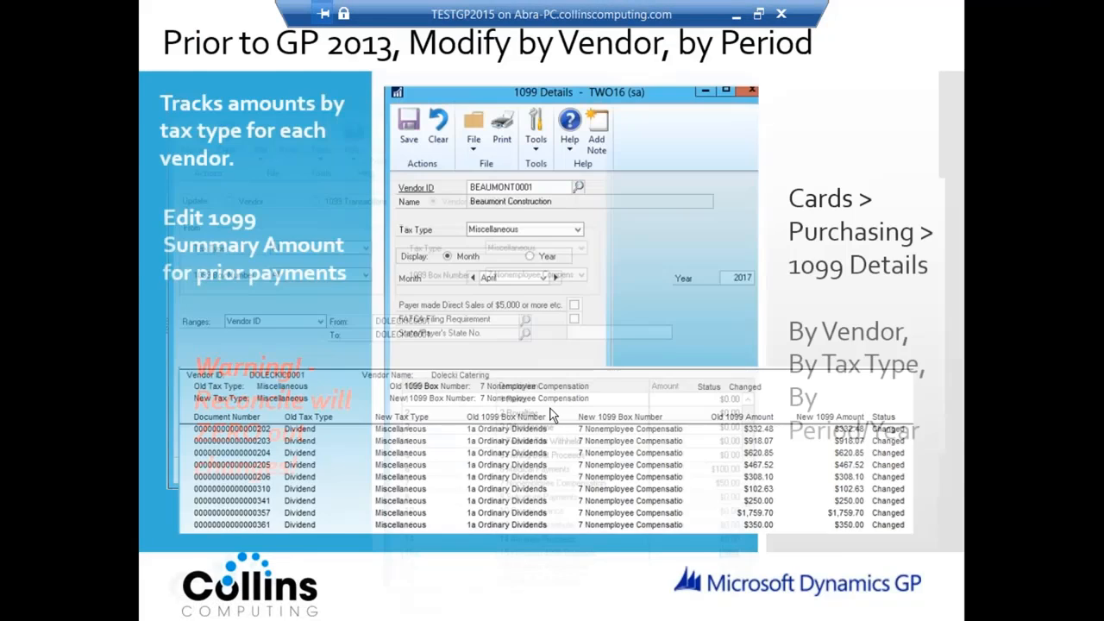
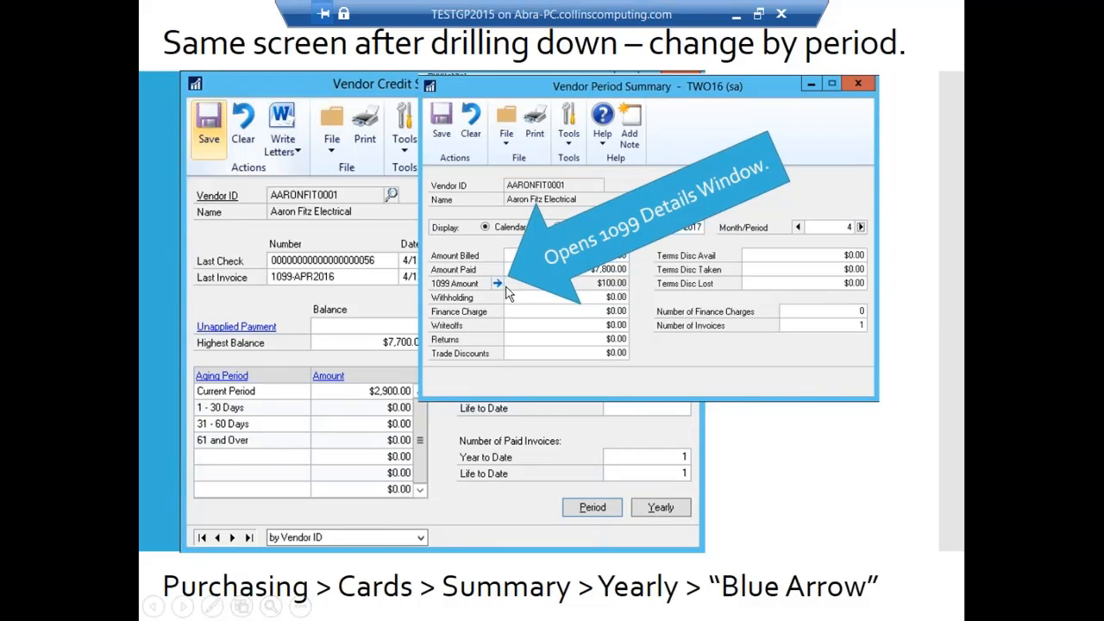
Step: Advance past the 'Prior to GP 2013' slide and return to the Dynamics GP Purchasing page
{"action": "left_click", "coordinate": [695, 308]}
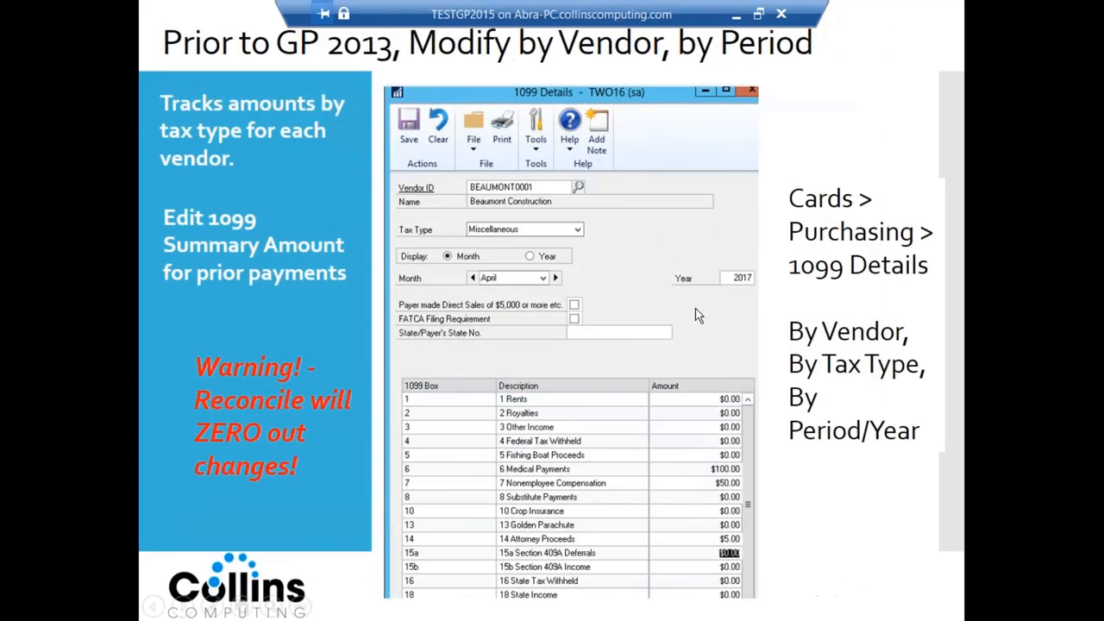
{"action": "key", "text": "alt+Tab"}
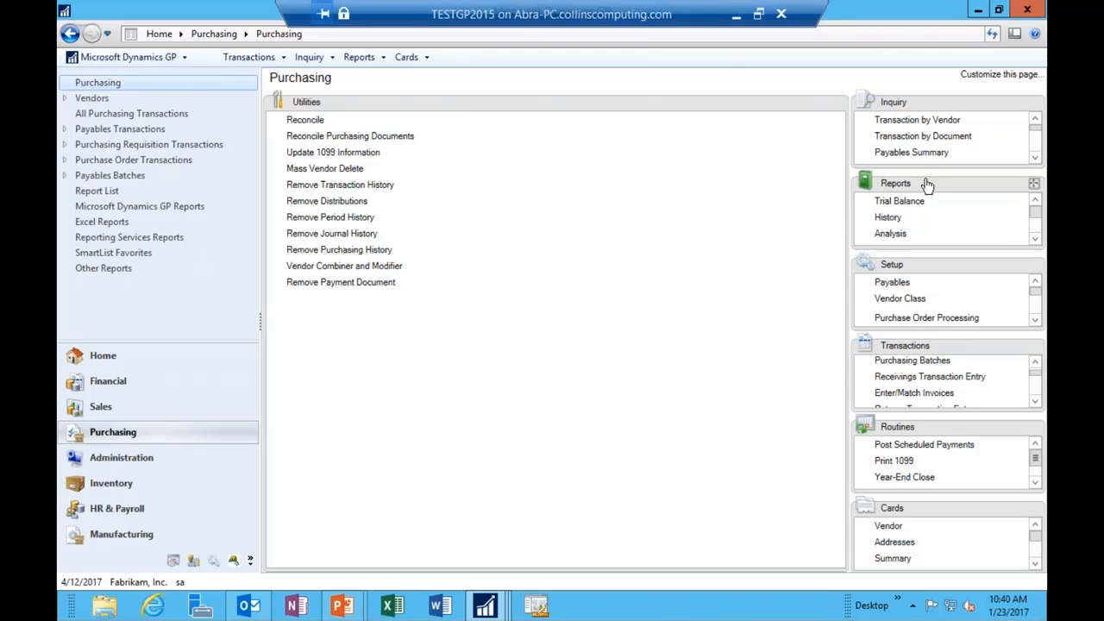
Step: Move the Cards list into the page and view A Travel Company's yearly totals in Vendor Credit Summary
{"action": "left_click_drag", "start_coordinate": [919, 510], "coordinate": [466, 202]}
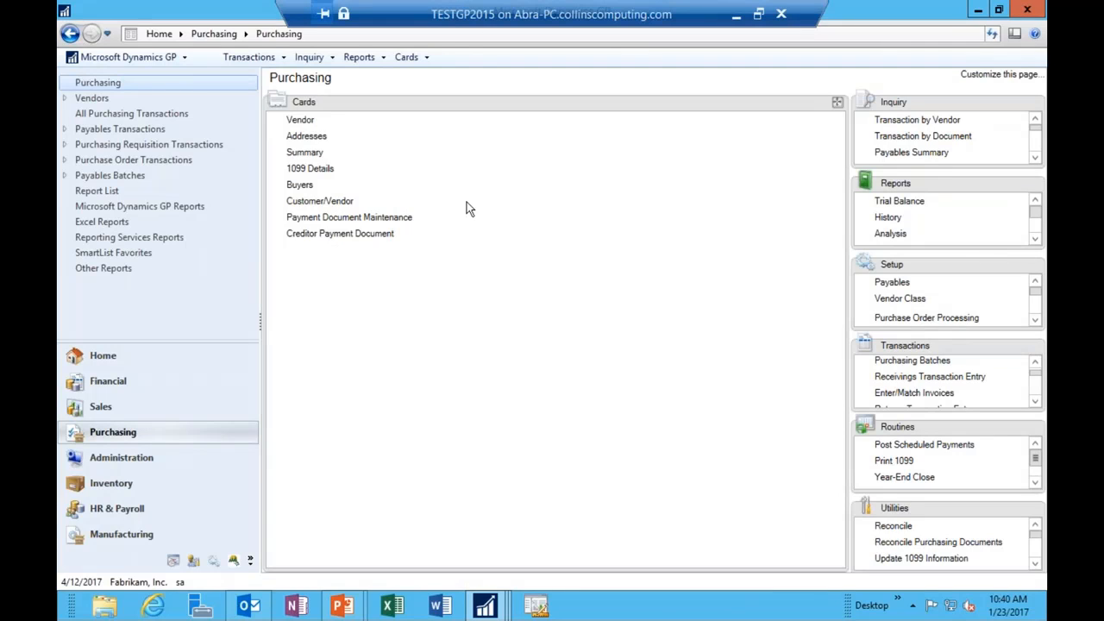
{"action": "left_click", "coordinate": [314, 157]}
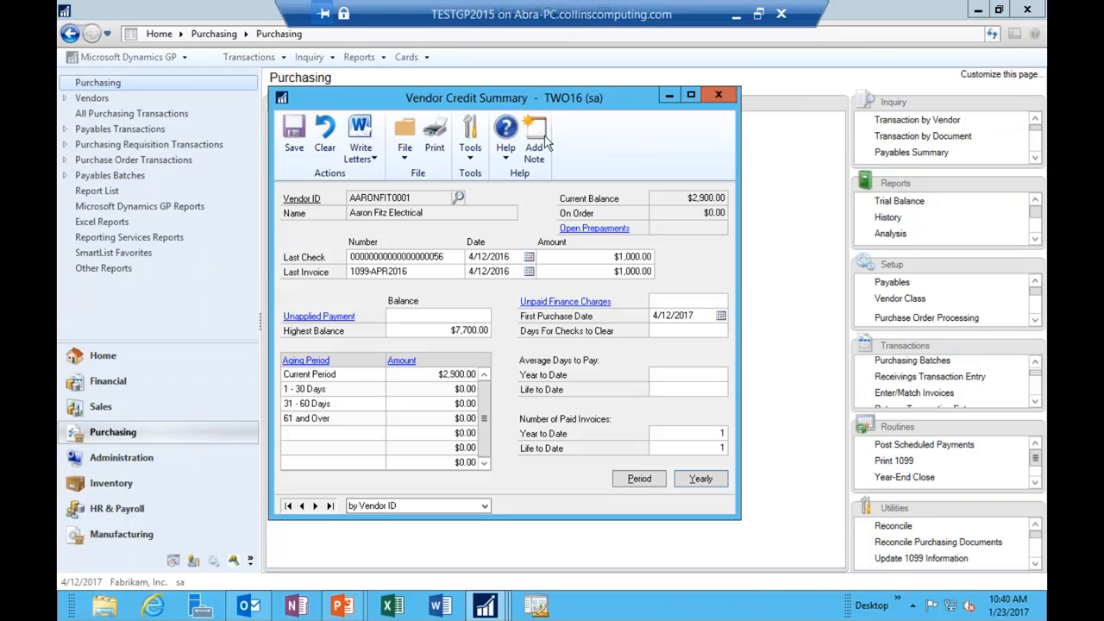
{"action": "left_click", "coordinate": [315, 505]}
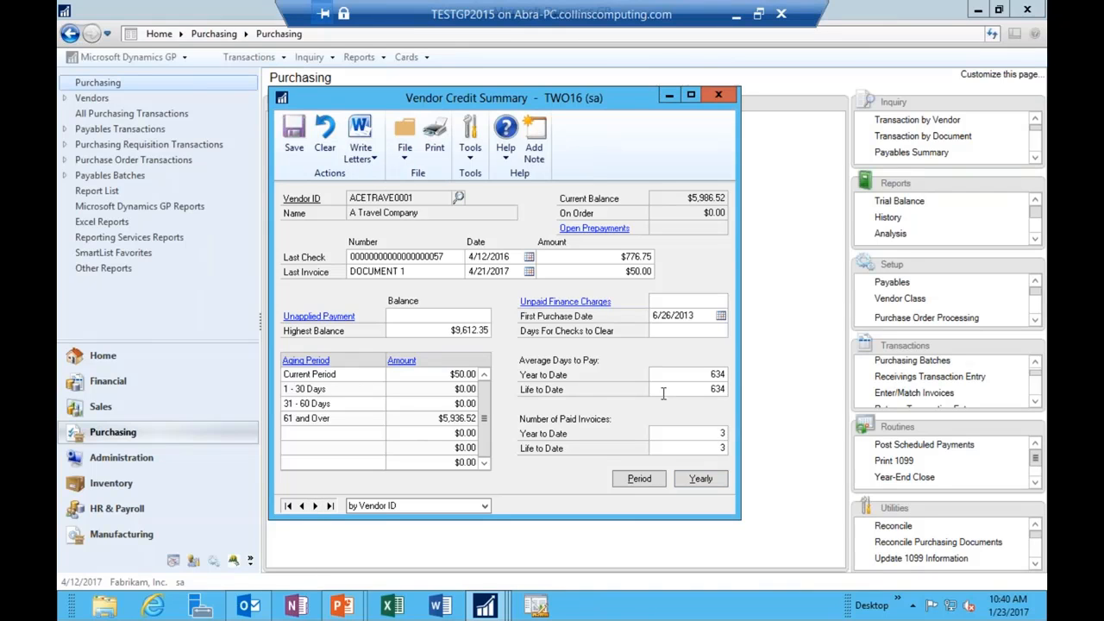
{"action": "left_click", "coordinate": [714, 481]}
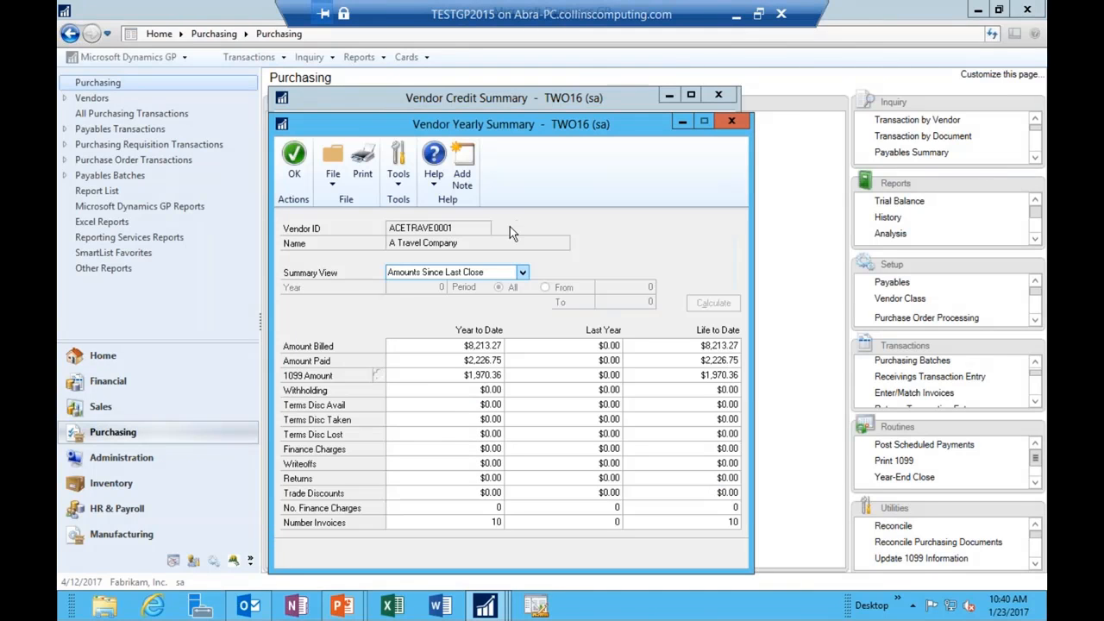
{"action": "left_click", "coordinate": [729, 121]}
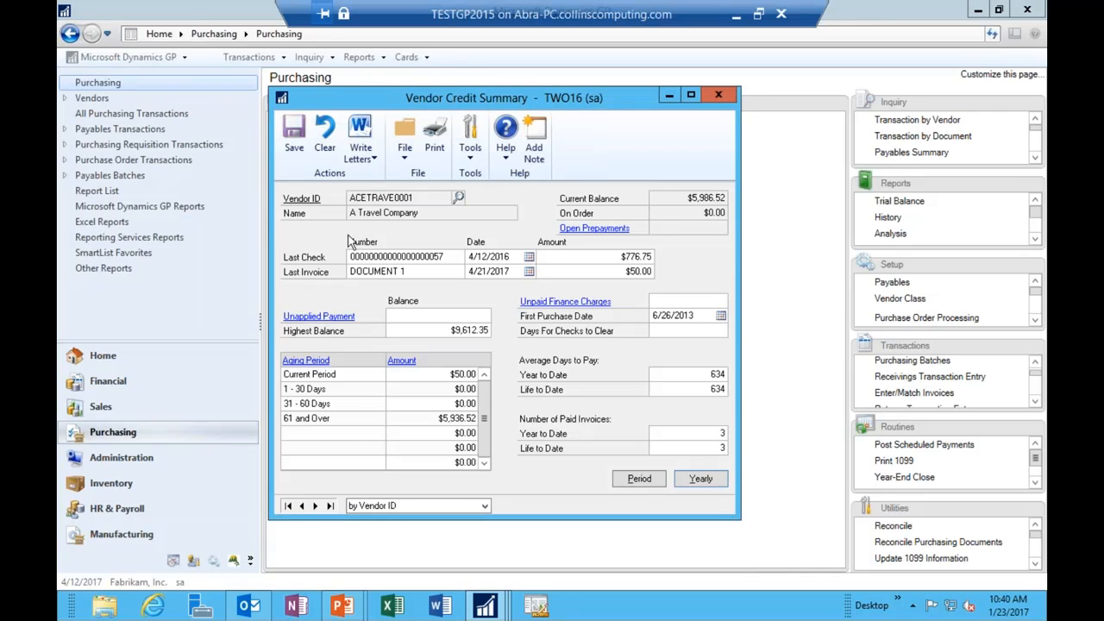
{"action": "left_click", "coordinate": [302, 506]}
Step: Open the electrical vendor's yearly summary and compare the summary views, ending on Calendar Year
{"action": "left_click", "coordinate": [701, 479]}
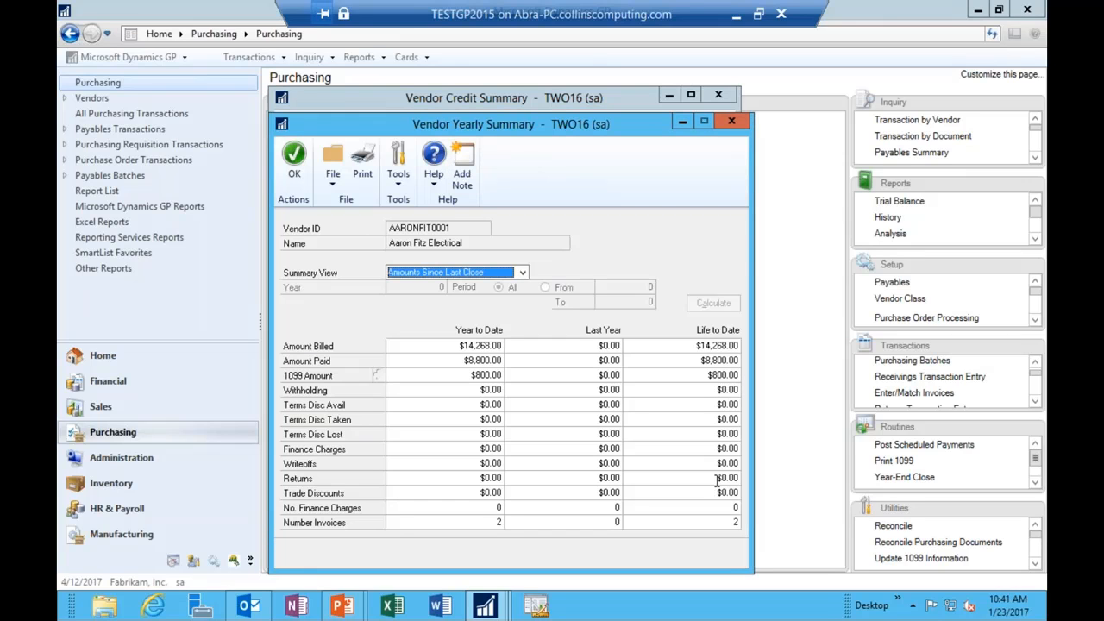
{"action": "left_click", "coordinate": [457, 272]}
{"action": "left_click", "coordinate": [403, 304]}
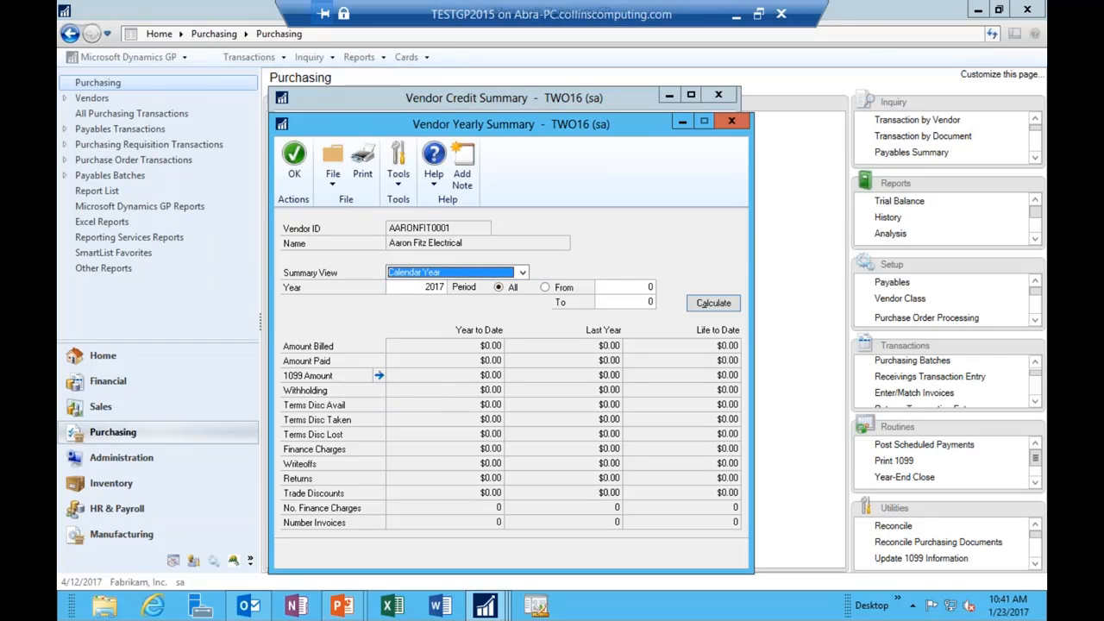
{"action": "left_click", "coordinate": [414, 274]}
{"action": "left_click", "coordinate": [418, 286]}
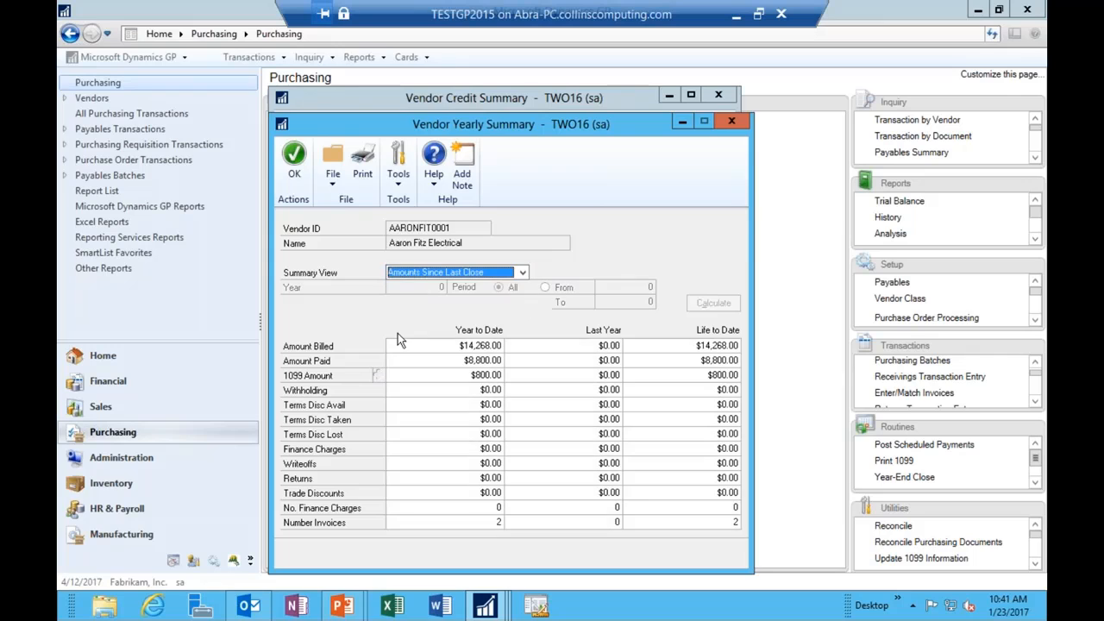
{"action": "left_click", "coordinate": [419, 271]}
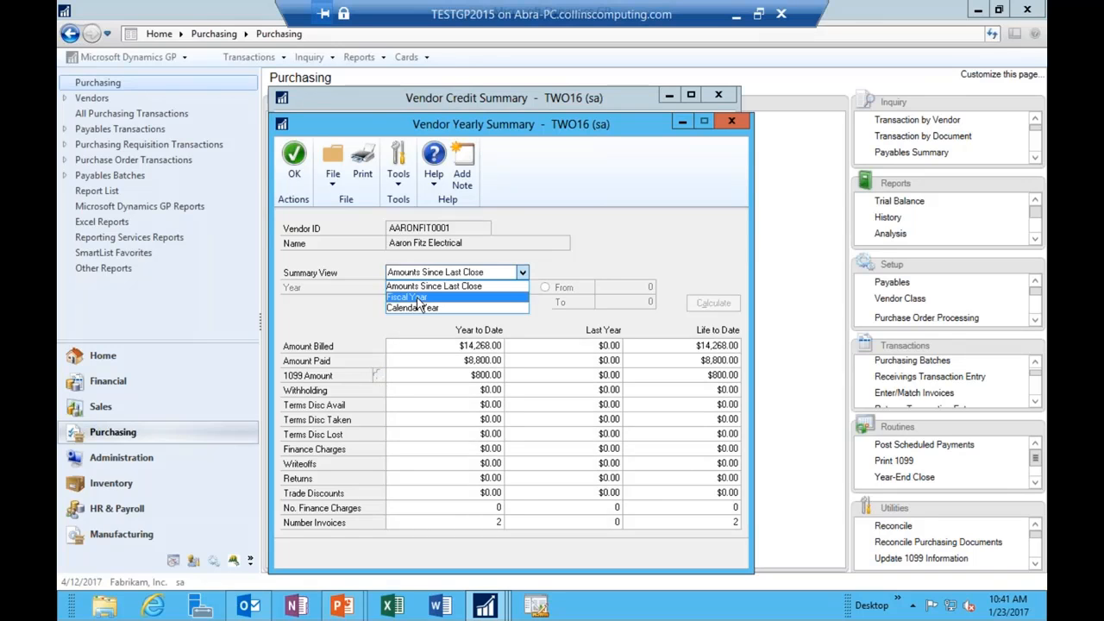
{"action": "left_click", "coordinate": [419, 299]}
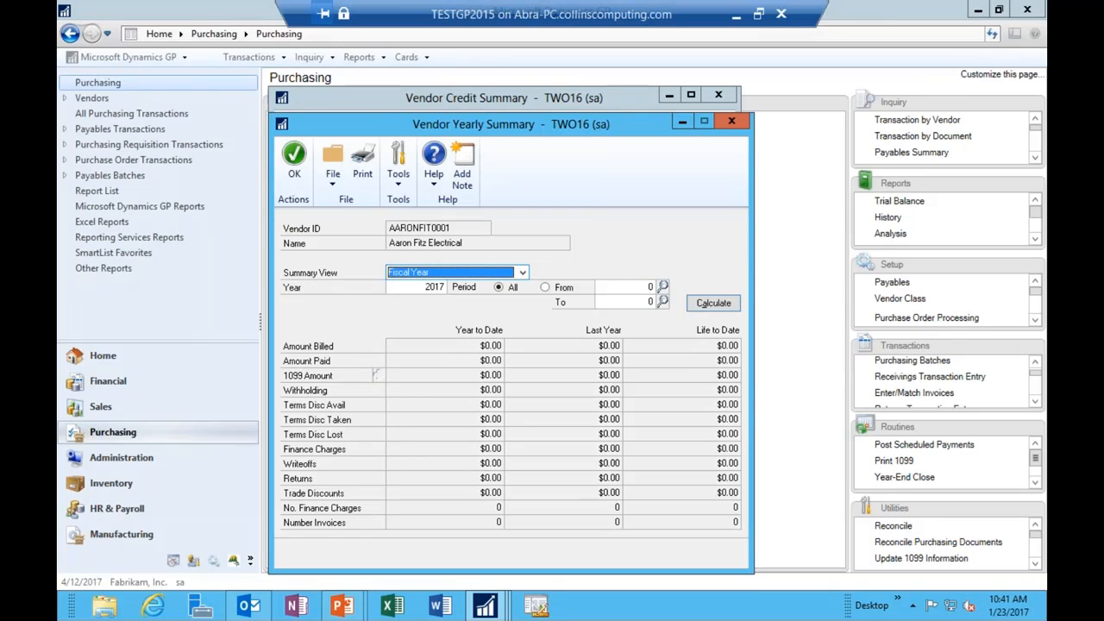
{"action": "left_click", "coordinate": [412, 272]}
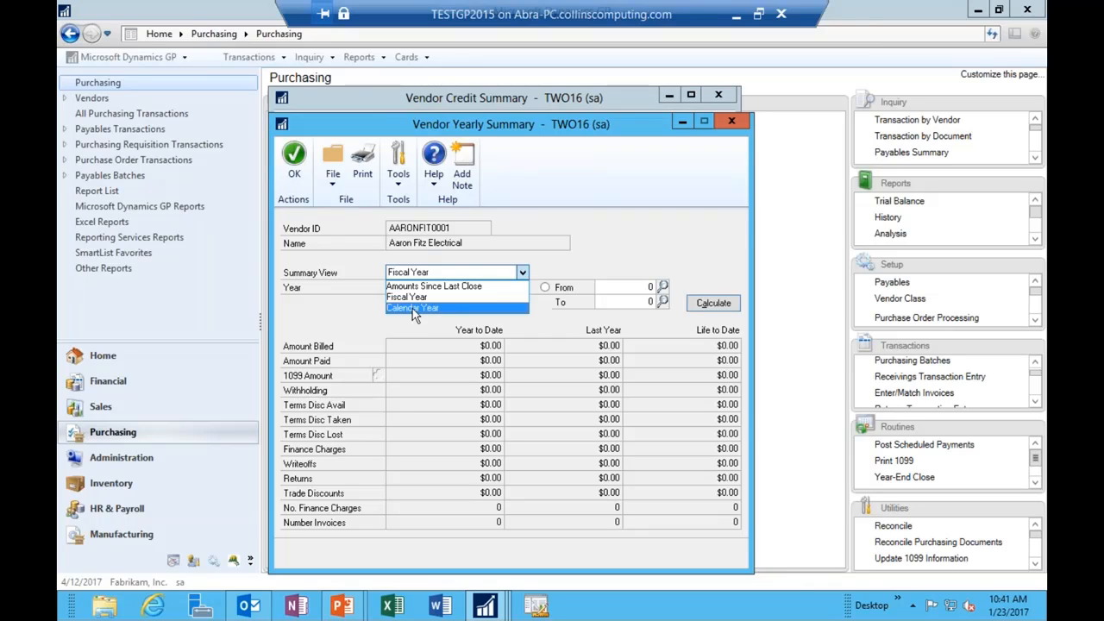
{"action": "left_click", "coordinate": [412, 308]}
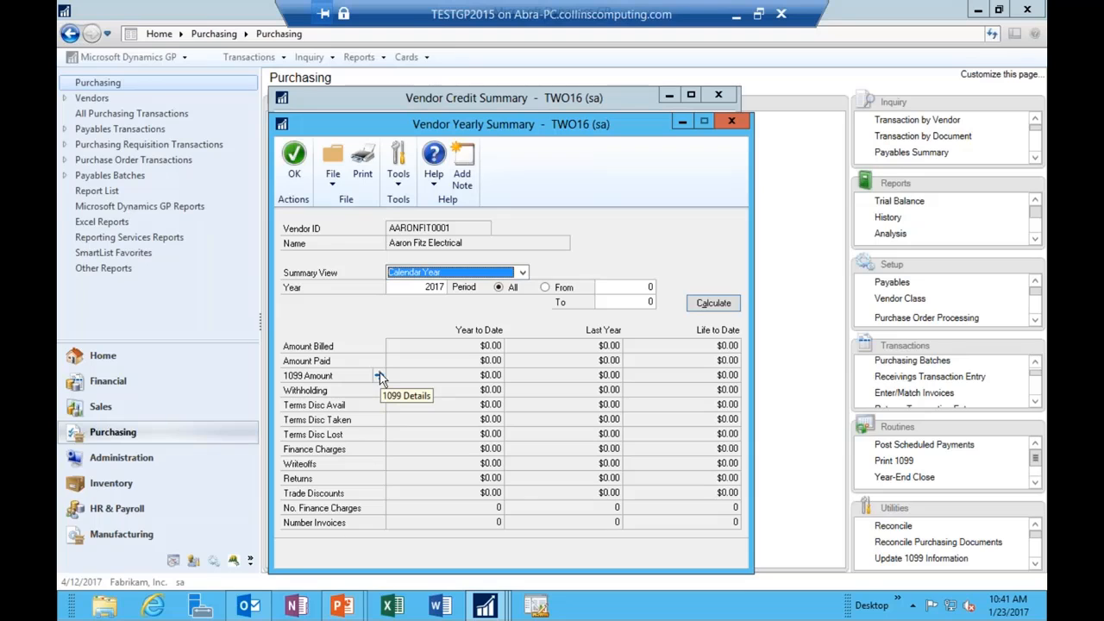
Step: Calculate the 2016 calendar-year totals and drill into the 1099 amount details
{"action": "left_click", "coordinate": [435, 287]}
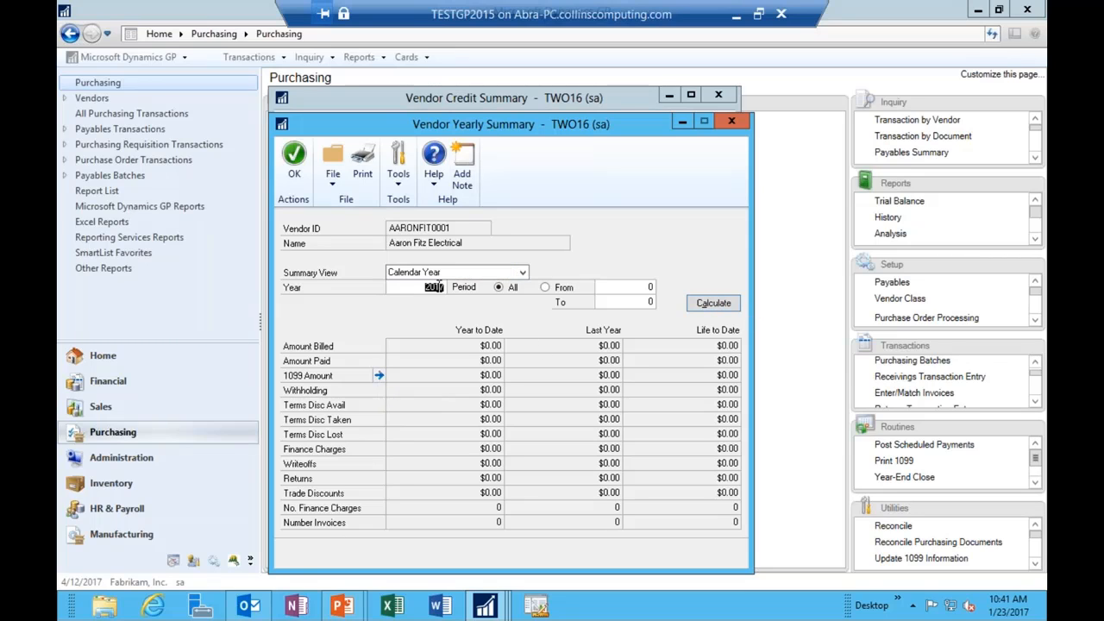
{"action": "type", "text": "2016"}
{"action": "key", "text": "Tab"}
{"action": "left_click", "coordinate": [722, 303]}
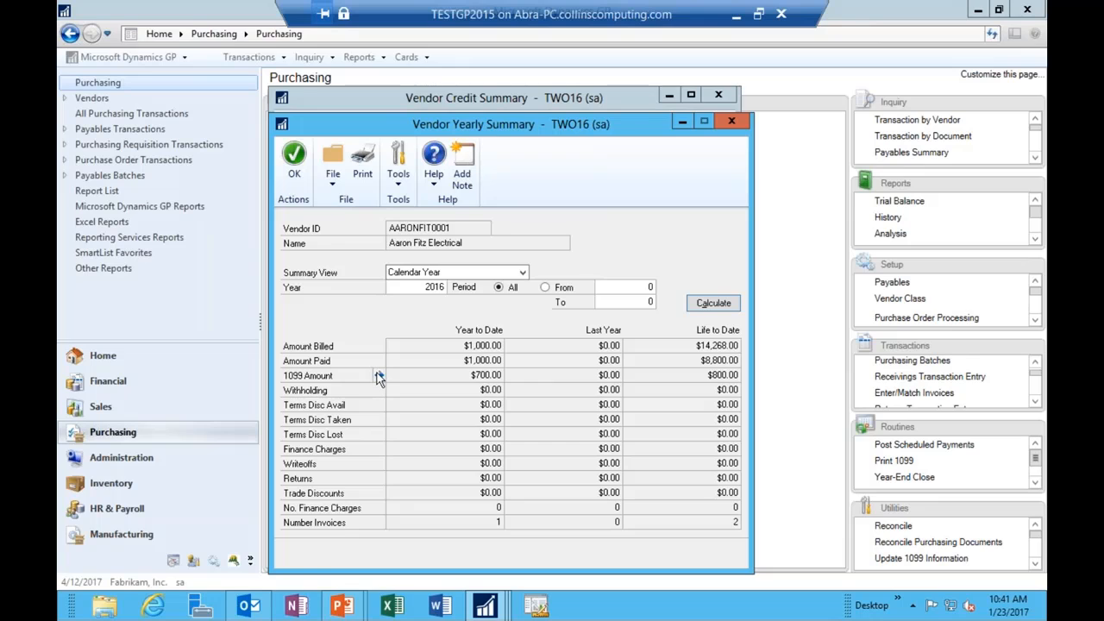
{"action": "left_click", "coordinate": [378, 376]}
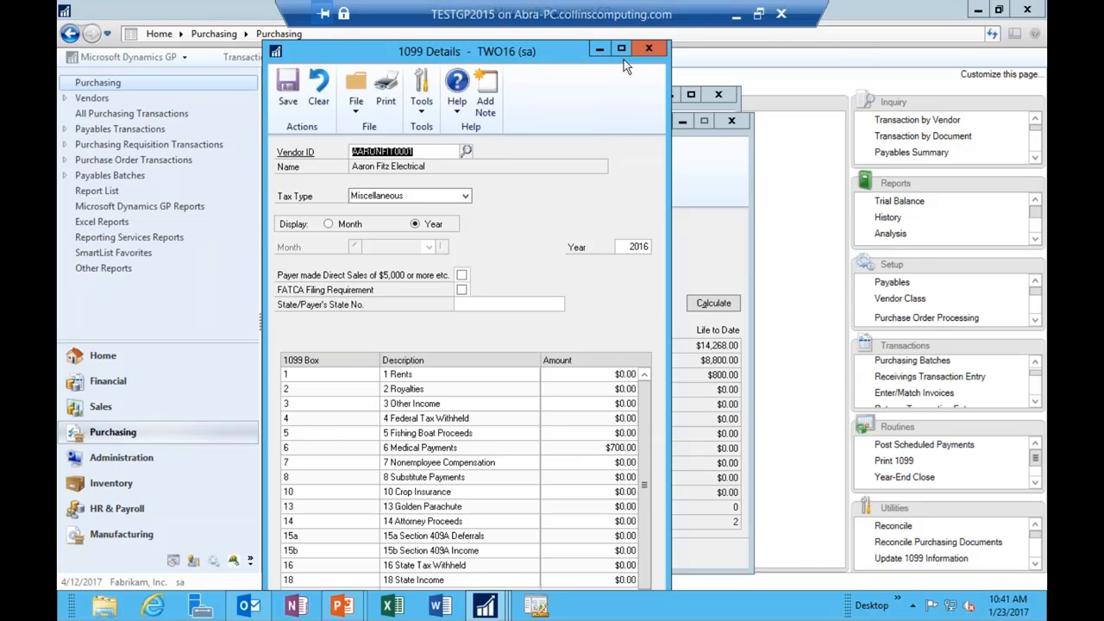
Step: Close the summary windows and open 1099 Details from Cards for A Travel Company
{"action": "left_click", "coordinate": [647, 49]}
{"action": "left_click", "coordinate": [729, 117]}
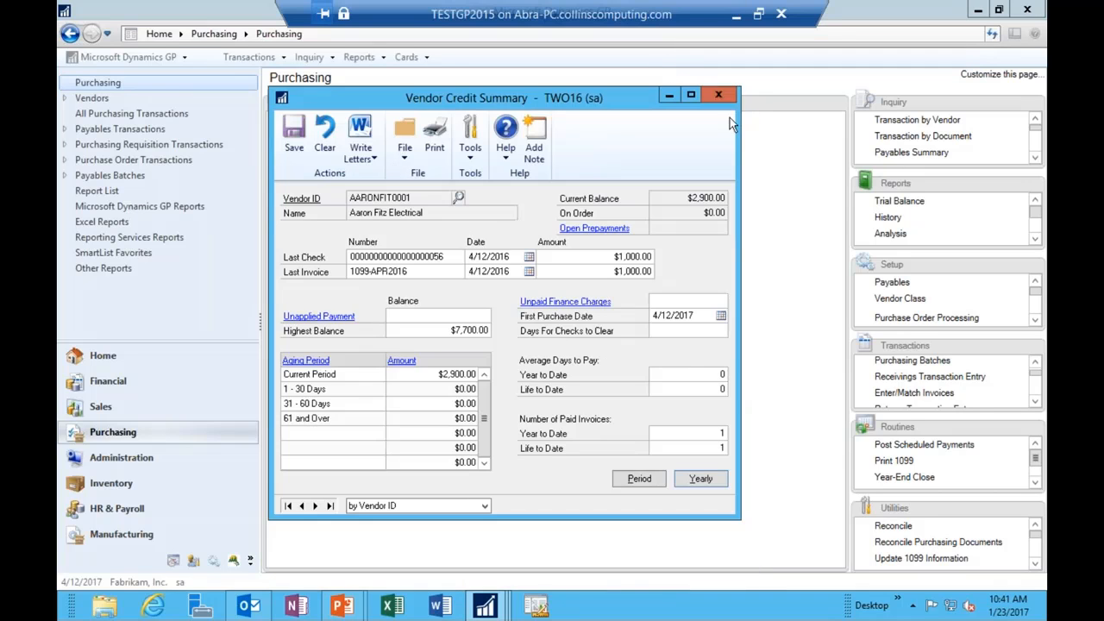
{"action": "left_click", "coordinate": [730, 117]}
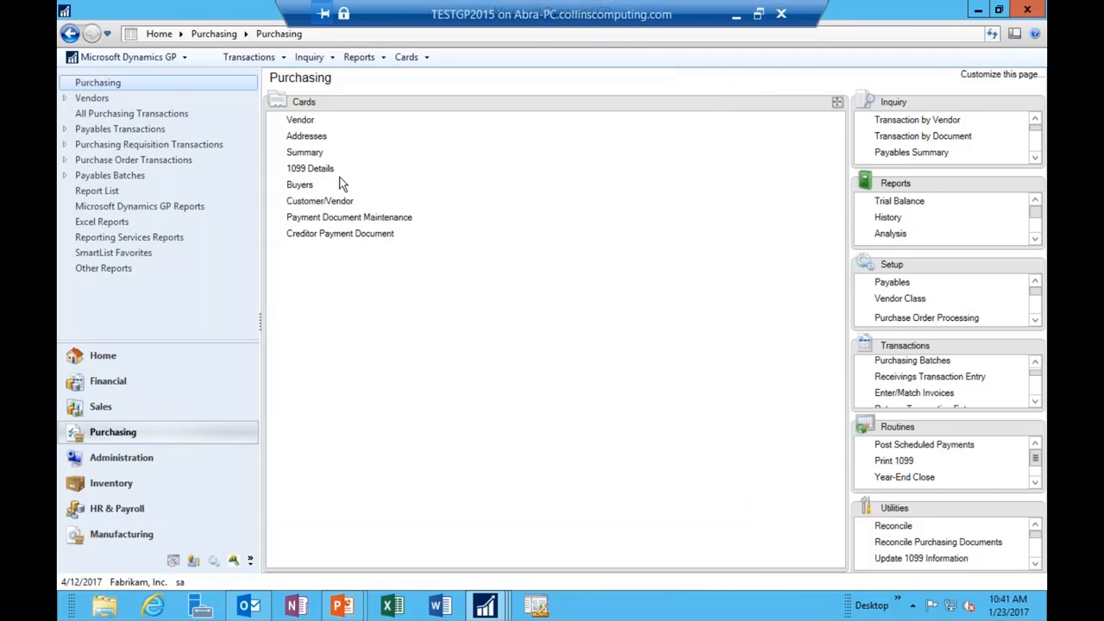
{"action": "left_click", "coordinate": [310, 169]}
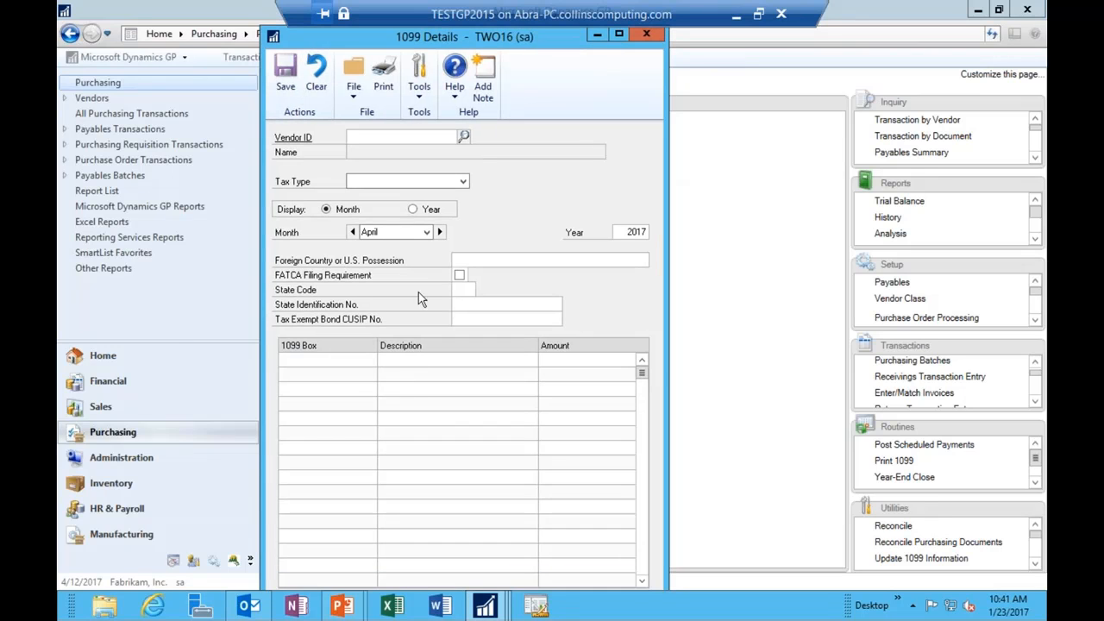
{"action": "left_click", "coordinate": [464, 138]}
{"action": "double_click", "coordinate": [384, 317]}
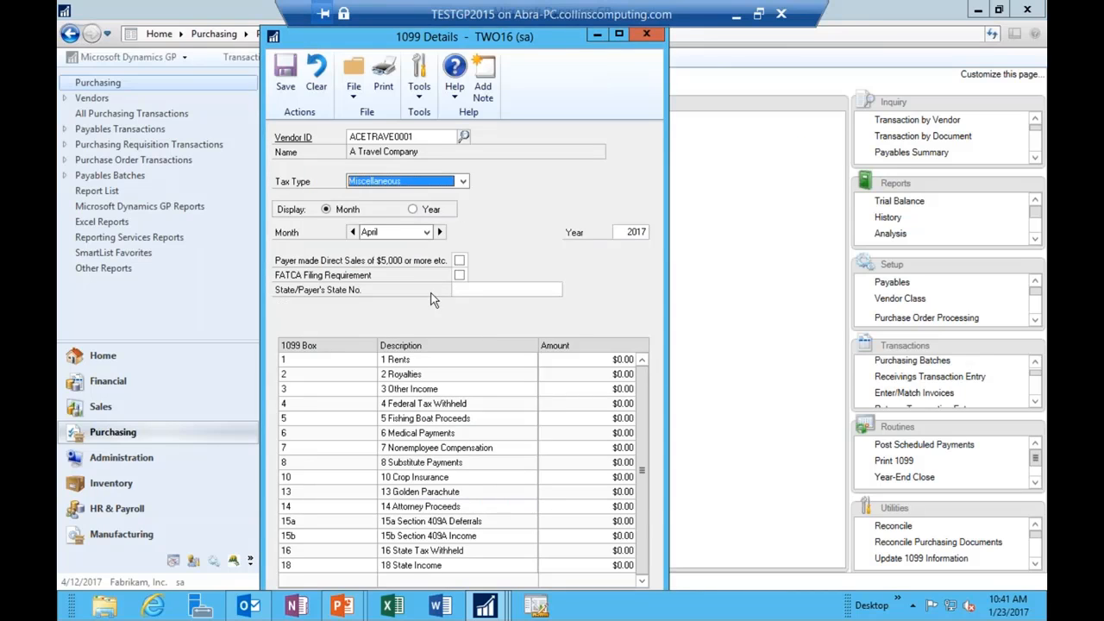
Step: Show the 1099 amounts for year 2016, month April
{"action": "left_click", "coordinate": [632, 233]}
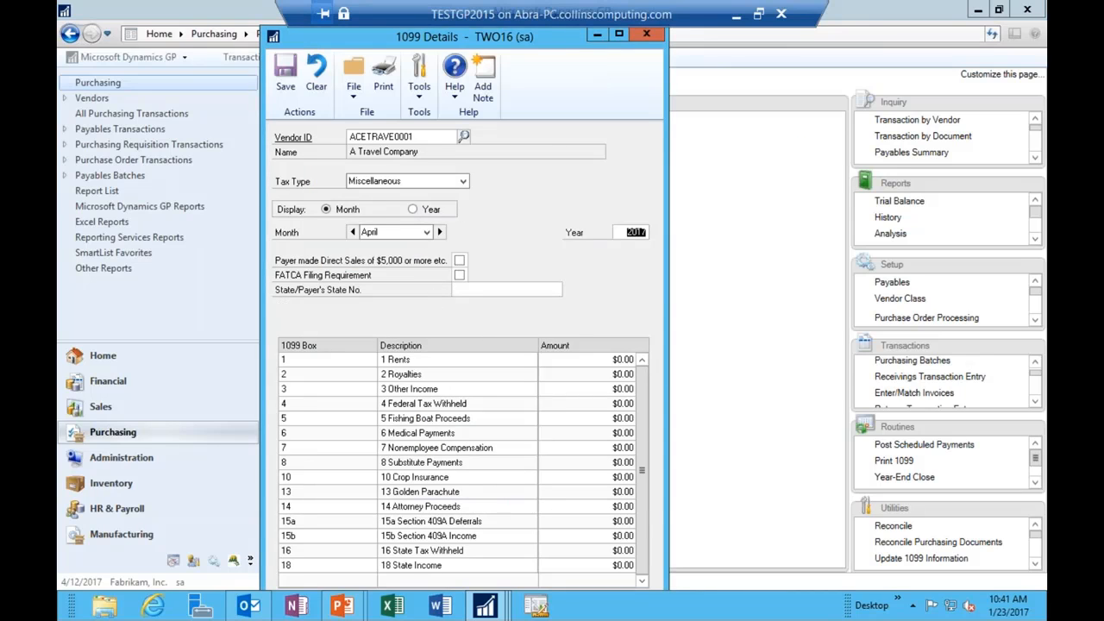
{"action": "type", "text": "2016"}
{"action": "key", "text": "Tab"}
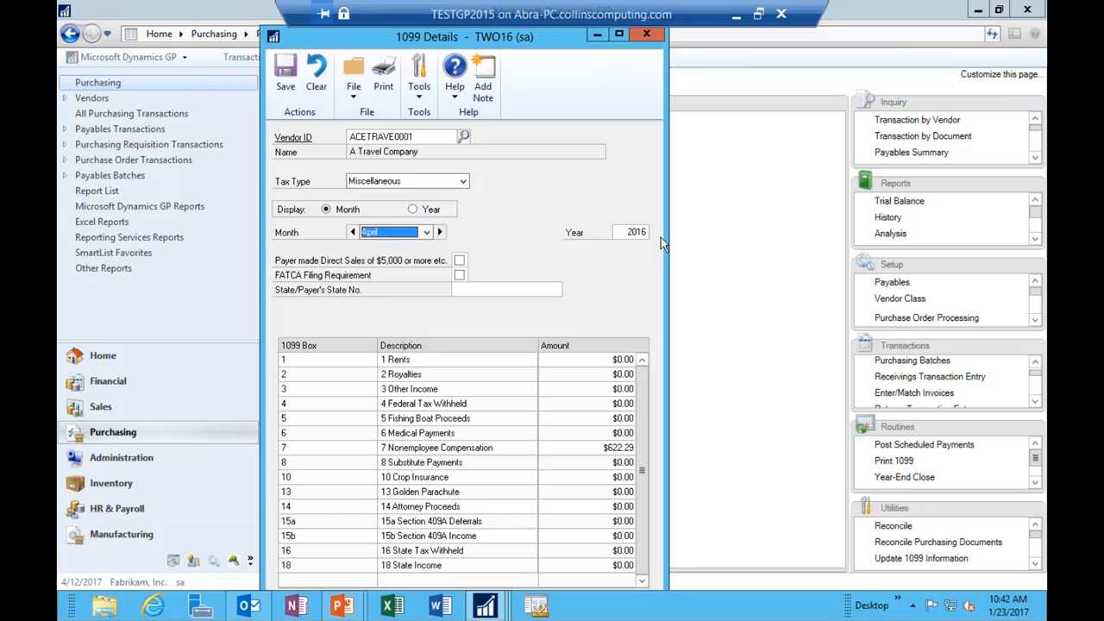
{"action": "left_click", "coordinate": [427, 233]}
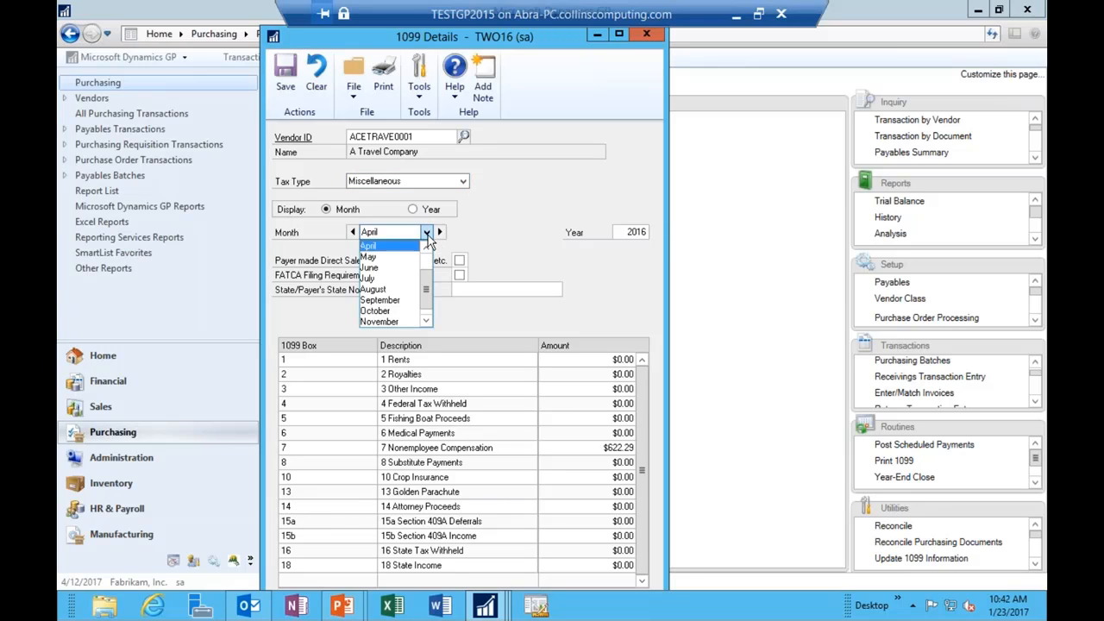
{"action": "left_click", "coordinate": [396, 233]}
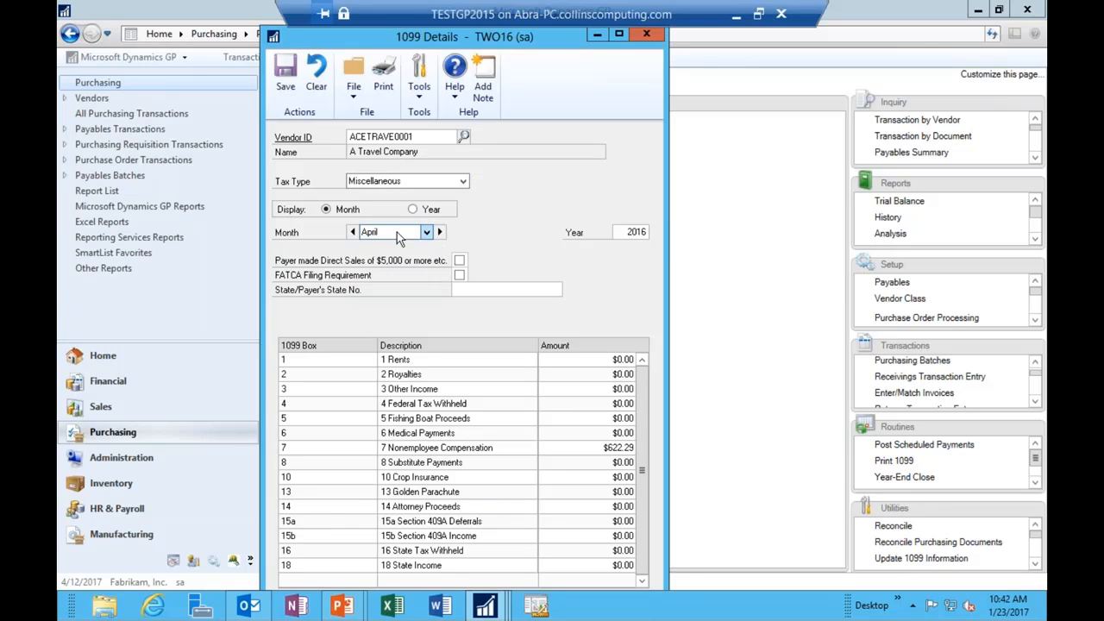
Step: Change box 7 Nonemployee Compensation to 600.00 and save the 1099 details
{"action": "left_click", "coordinate": [615, 447]}
{"action": "left_click_drag", "start_coordinate": [532, 48], "coordinate": [728, 75]}
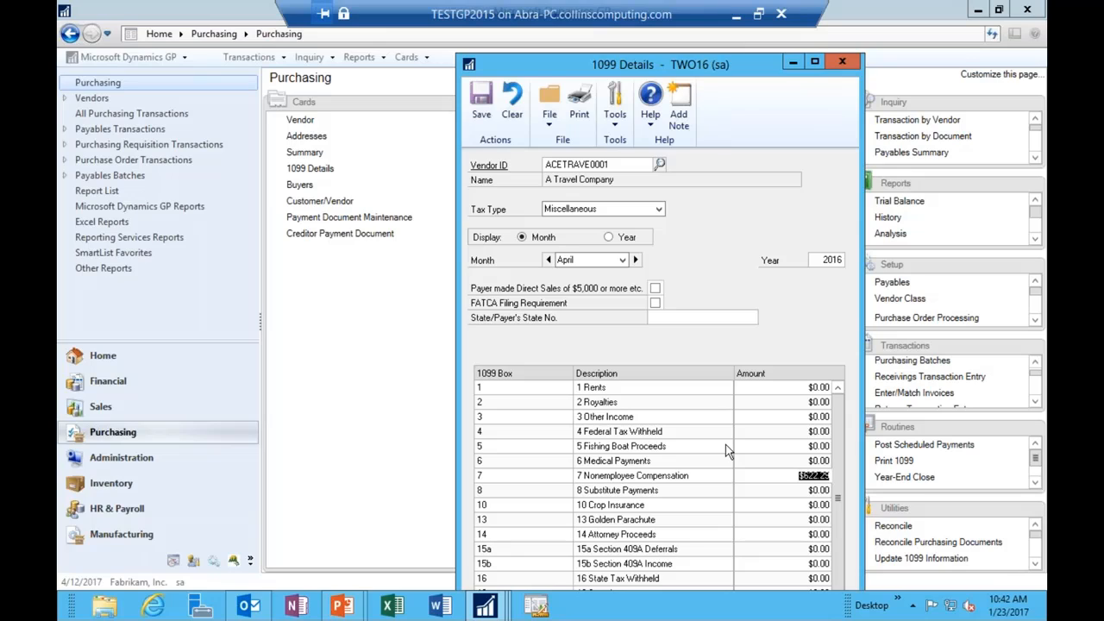
{"action": "type", "text": "600.00"}
{"action": "key", "text": "Tab"}
{"action": "left_click", "coordinate": [481, 100]}
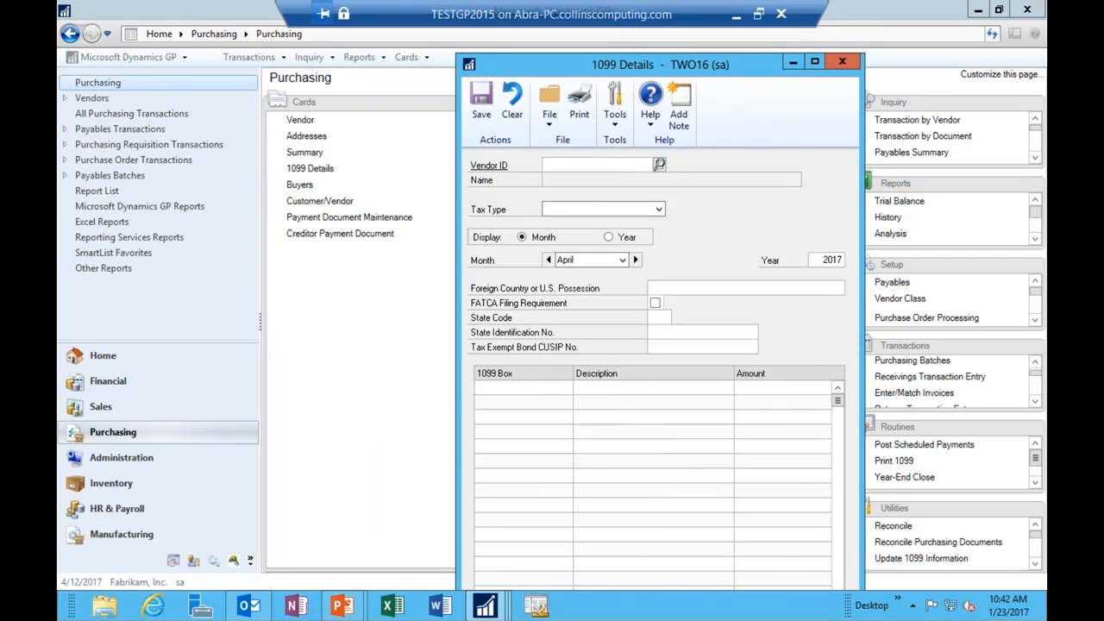
{"action": "left_click", "coordinate": [658, 164]}
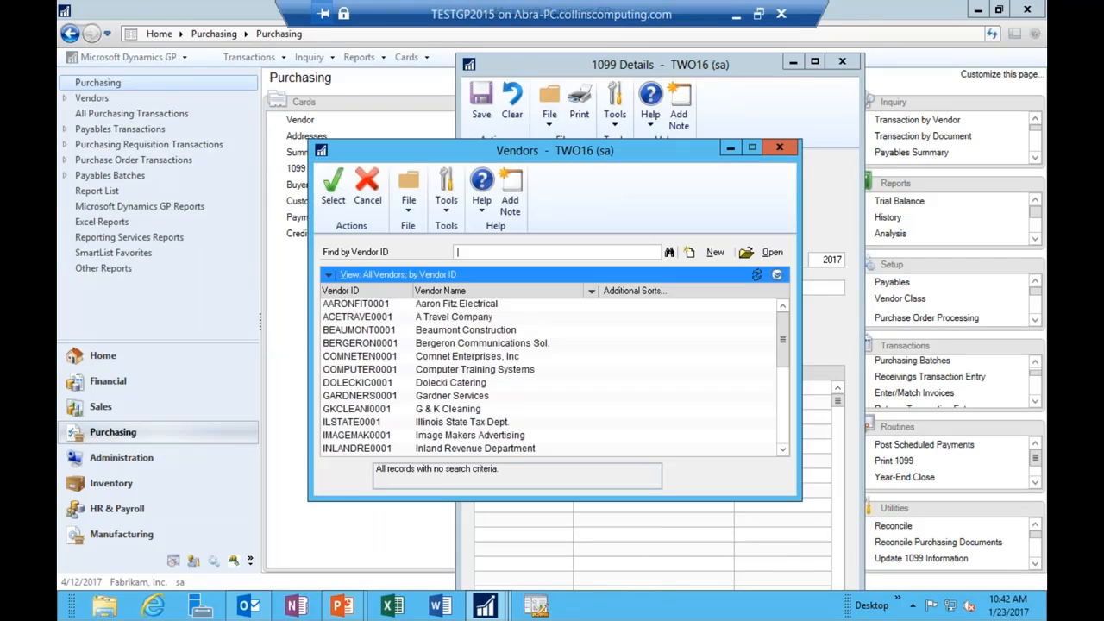
Step: Load the electrical vendor's 2016 1099 amounts, then reload A Travel Company to confirm $600.00
{"action": "double_click", "coordinate": [448, 308]}
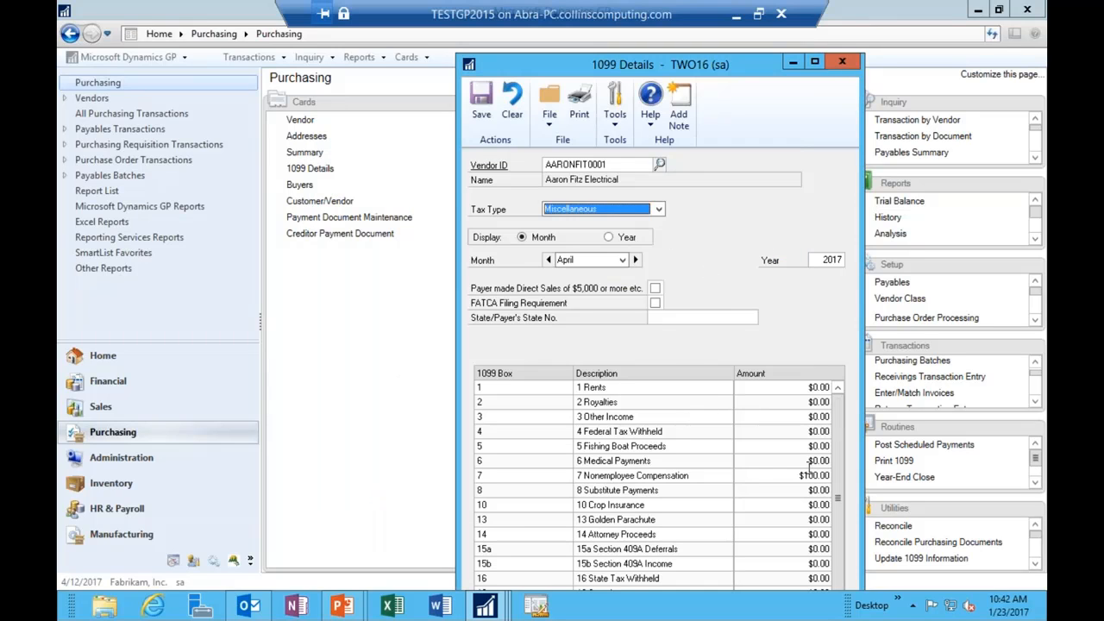
{"action": "left_click", "coordinate": [828, 260]}
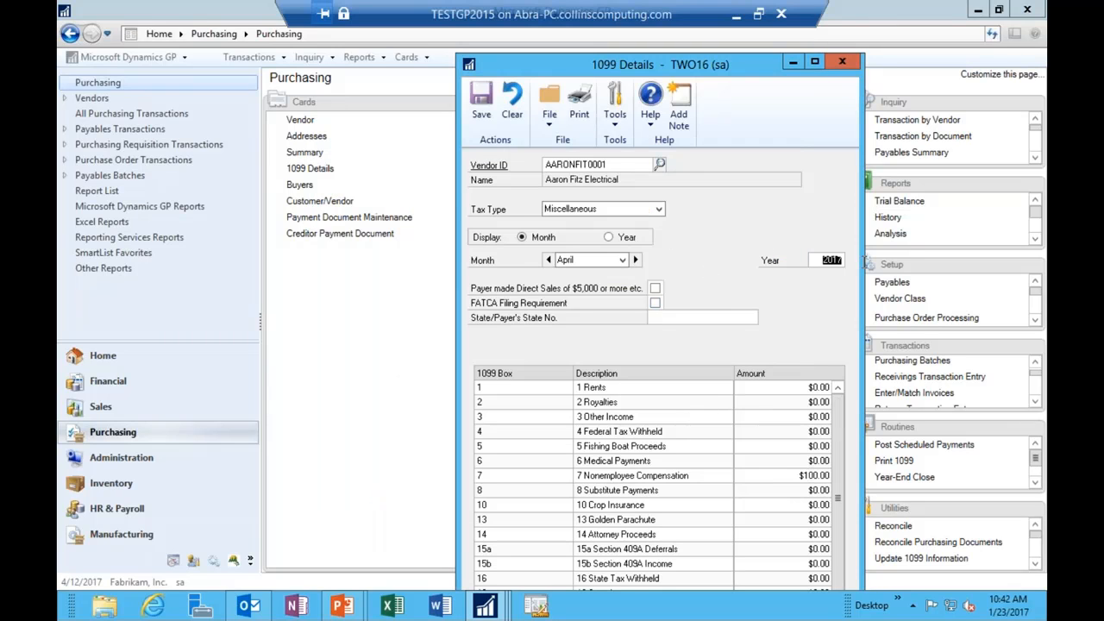
{"action": "type", "text": "2015"}
{"action": "key", "text": "BackSpace"}
{"action": "type", "text": "6"}
{"action": "key", "text": "Tab"}
{"action": "left_click", "coordinate": [659, 165]}
{"action": "double_click", "coordinate": [371, 317]}
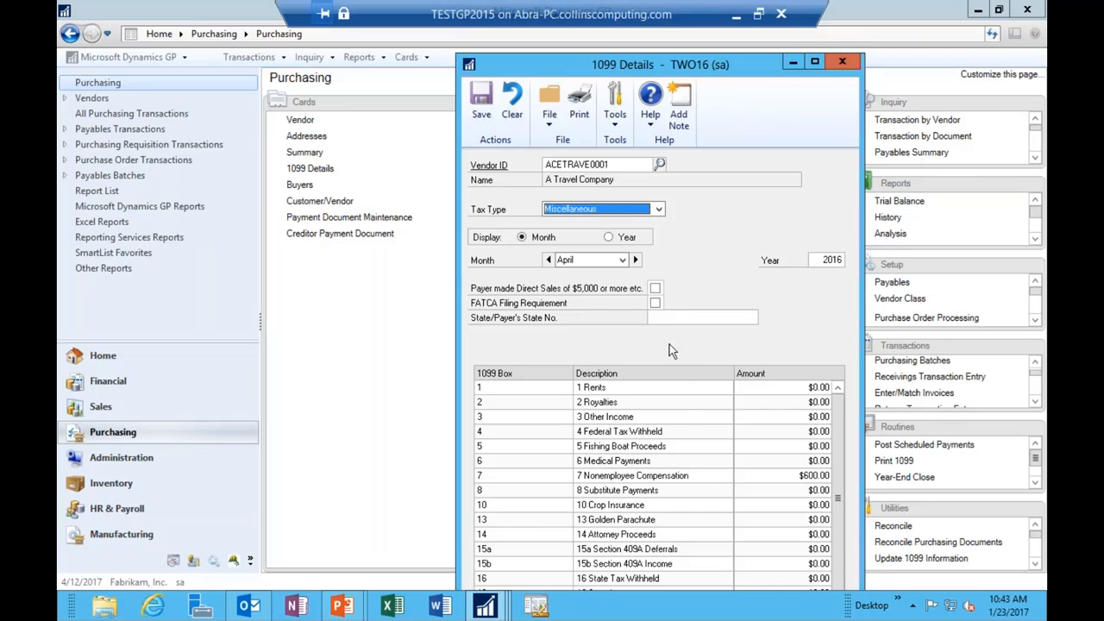
Step: Open the next vendor's calendar-year yearly summary and drill into its 1099 details
{"action": "left_click", "coordinate": [312, 163]}
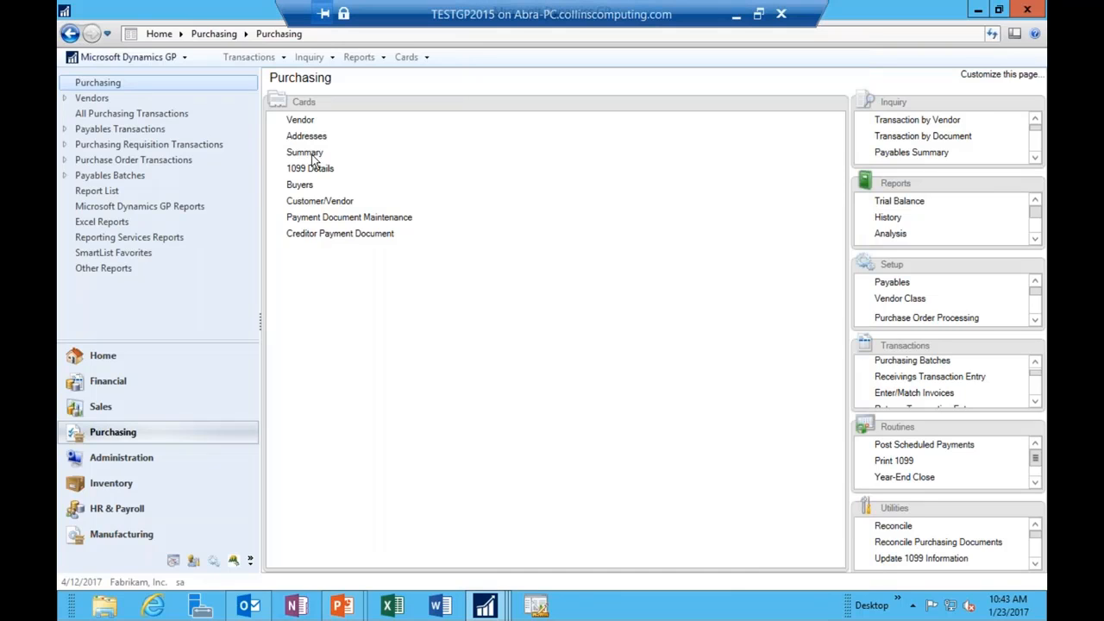
{"action": "left_click", "coordinate": [311, 156]}
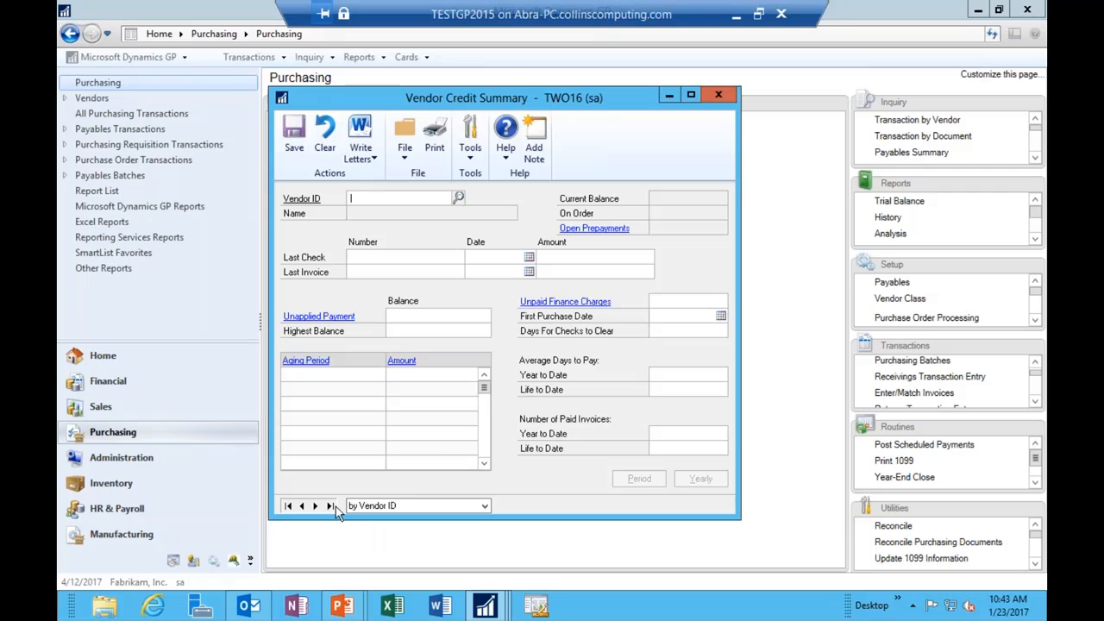
{"action": "left_click", "coordinate": [315, 507]}
{"action": "left_click", "coordinate": [696, 480]}
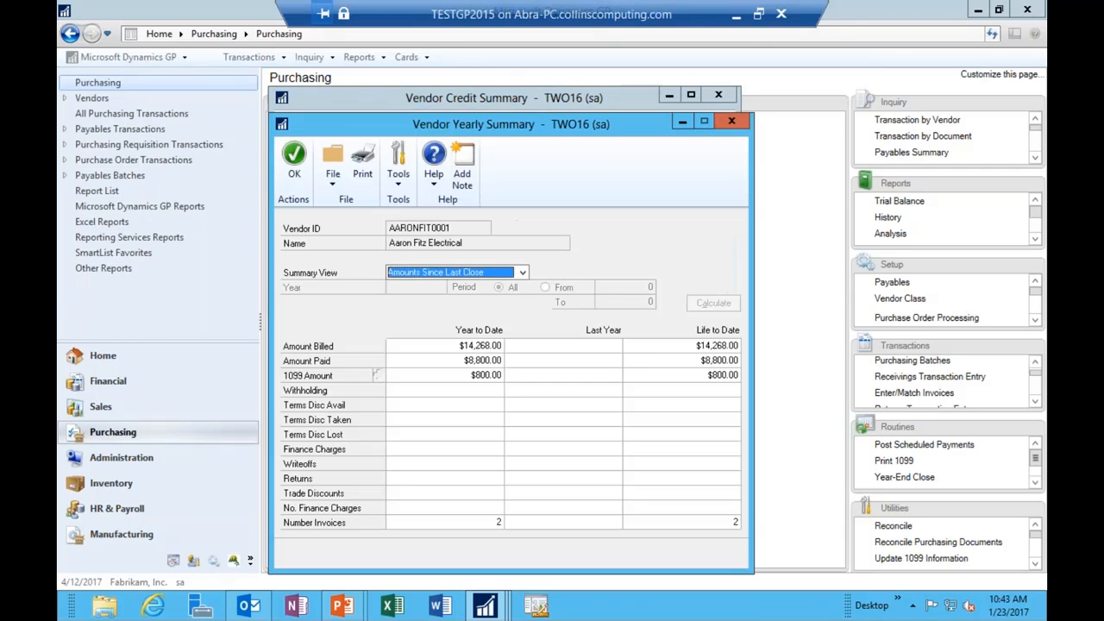
{"action": "left_click", "coordinate": [403, 274]}
{"action": "left_click", "coordinate": [402, 312]}
{"action": "left_click", "coordinate": [379, 376]}
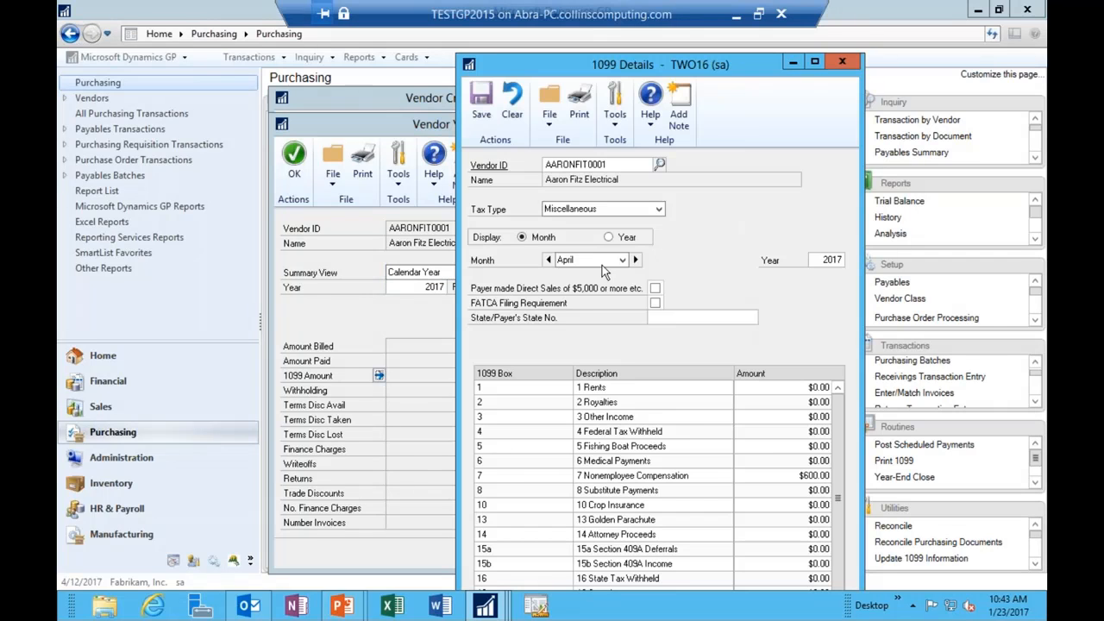
{"action": "left_click", "coordinate": [844, 63]}
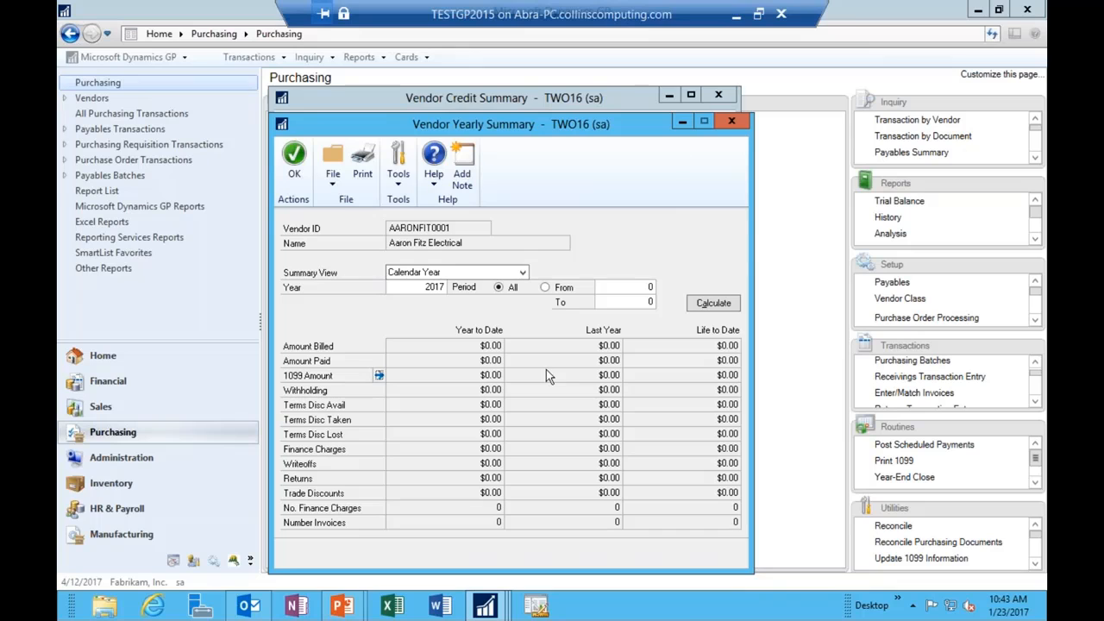
{"action": "left_click", "coordinate": [732, 122]}
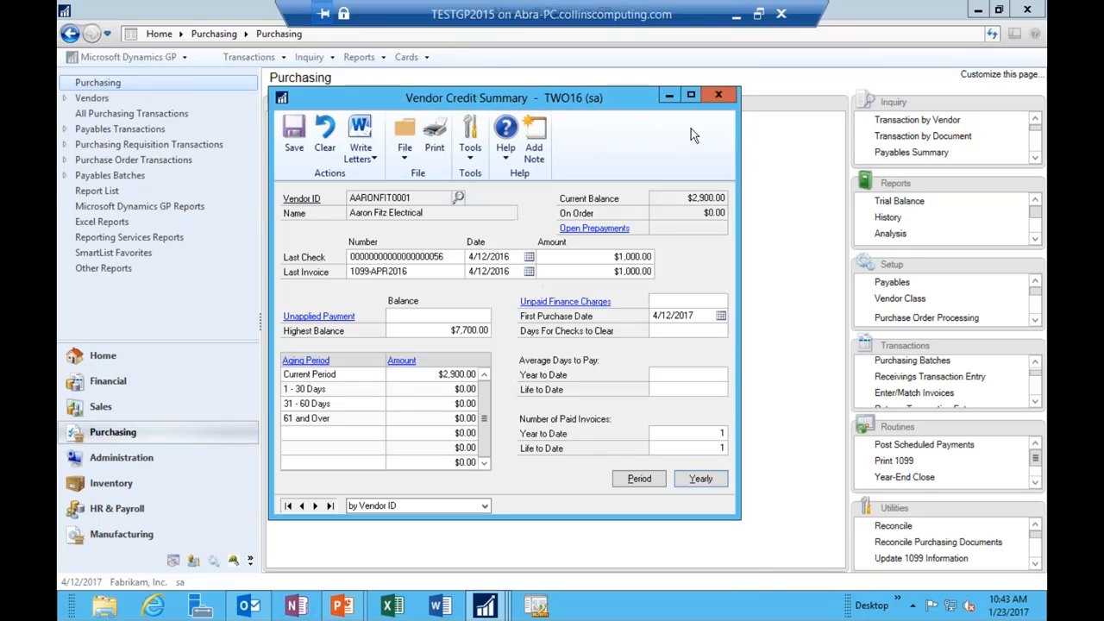
Step: Trace the $100.00 April period 1099 amount into 1099 Details, then return to the PowerPoint slideshow
{"action": "left_click", "coordinate": [634, 476]}
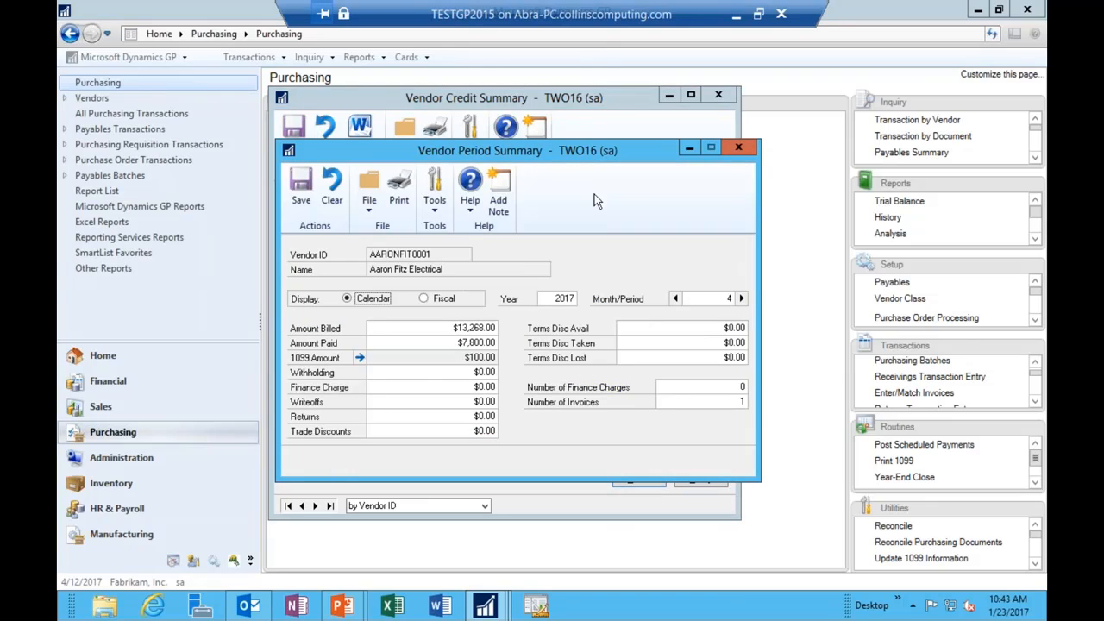
{"action": "left_click", "coordinate": [360, 357]}
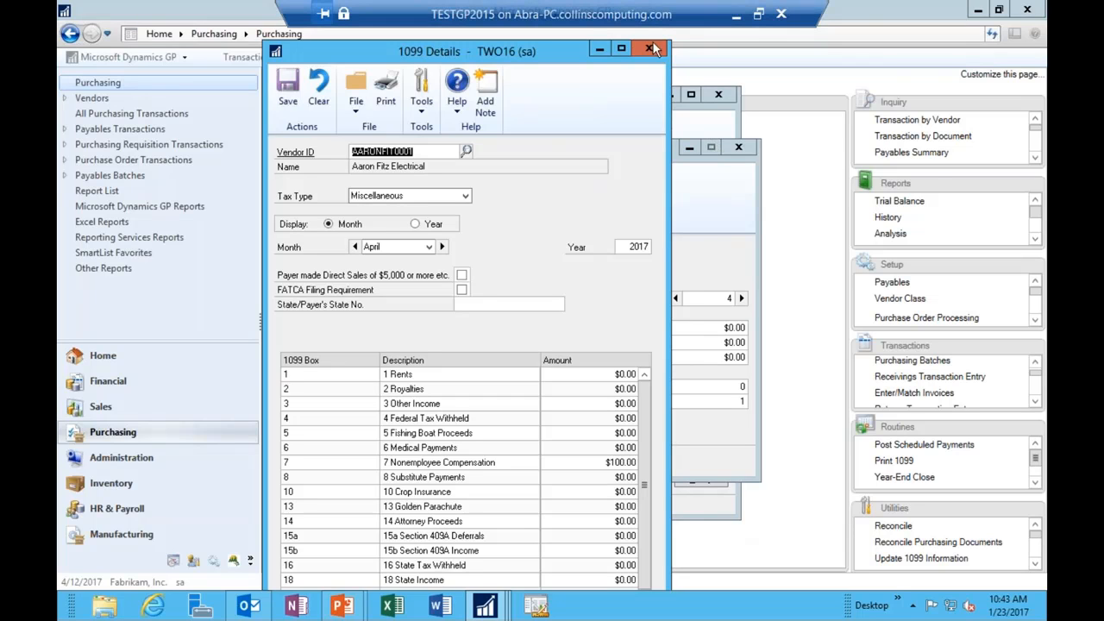
{"action": "left_click_drag", "start_coordinate": [427, 59], "coordinate": [755, 68]}
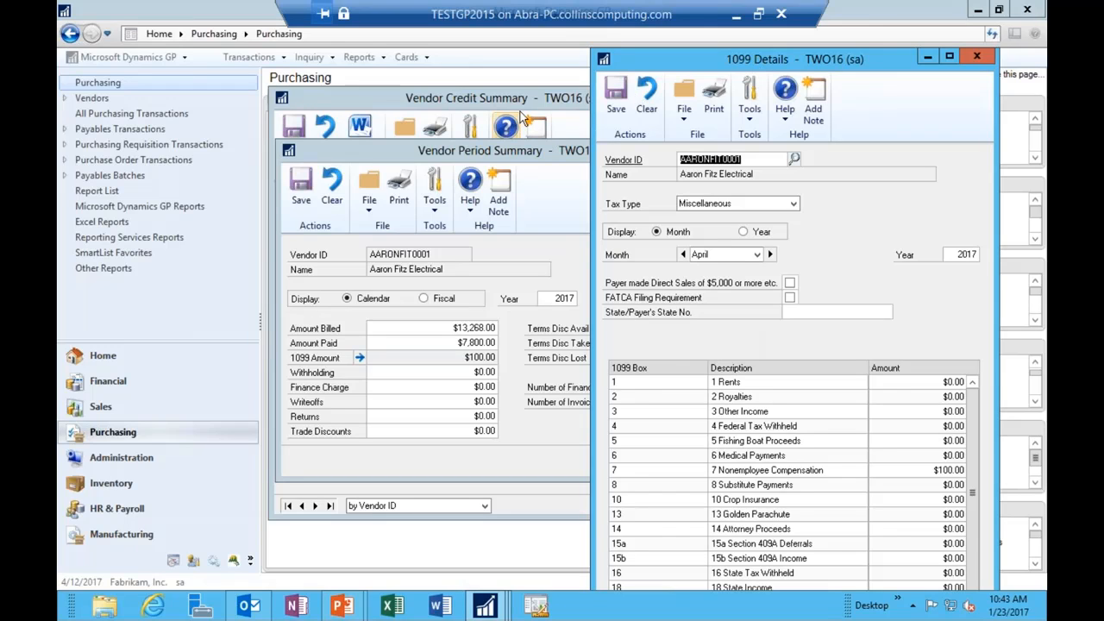
{"action": "left_click", "coordinate": [976, 56]}
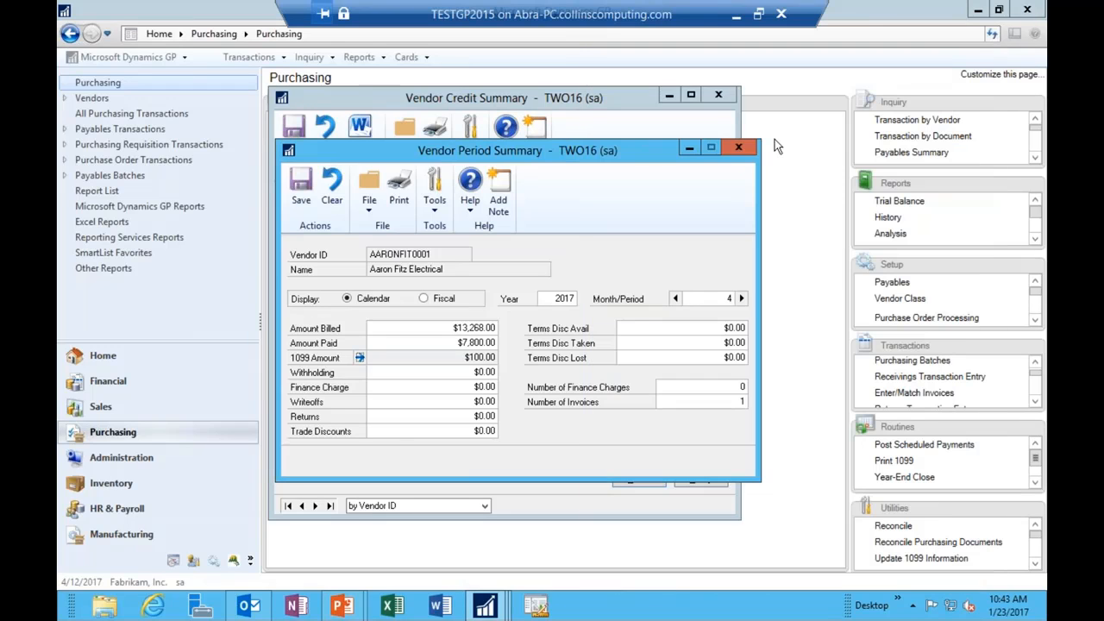
{"action": "left_click", "coordinate": [739, 146]}
{"action": "left_click", "coordinate": [719, 95]}
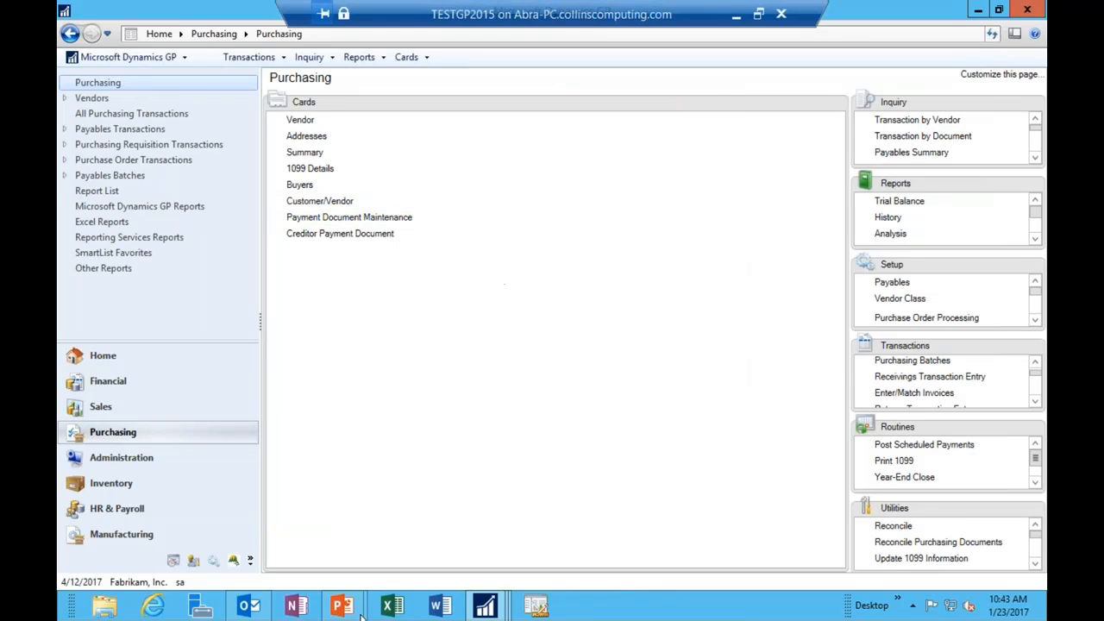
{"action": "mouse_move", "coordinate": [343, 608]}
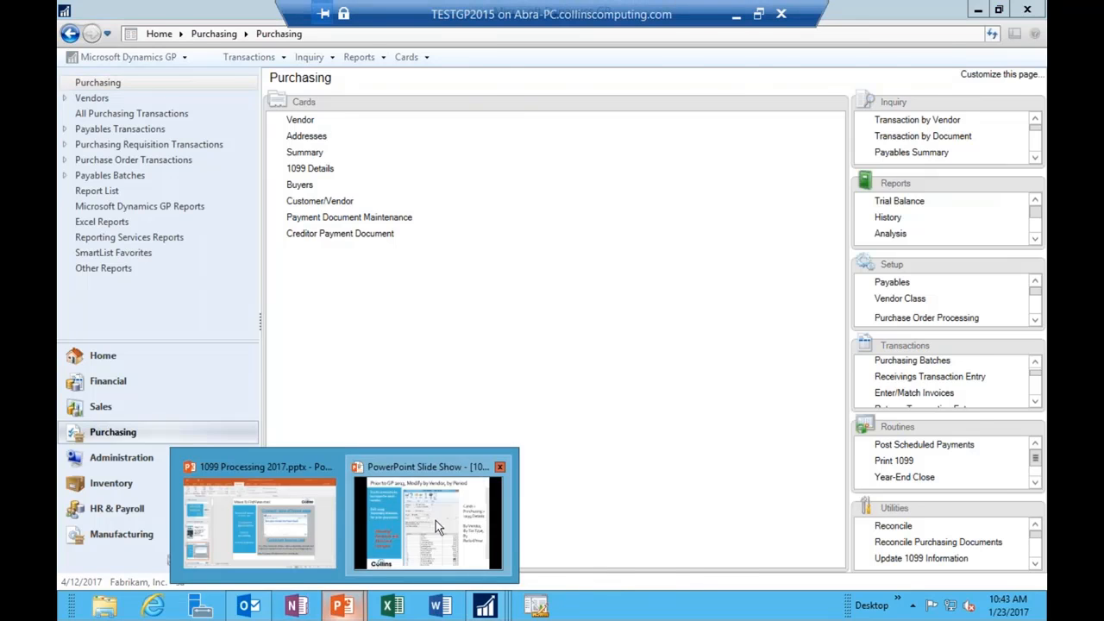
{"action": "left_click", "coordinate": [436, 527]}
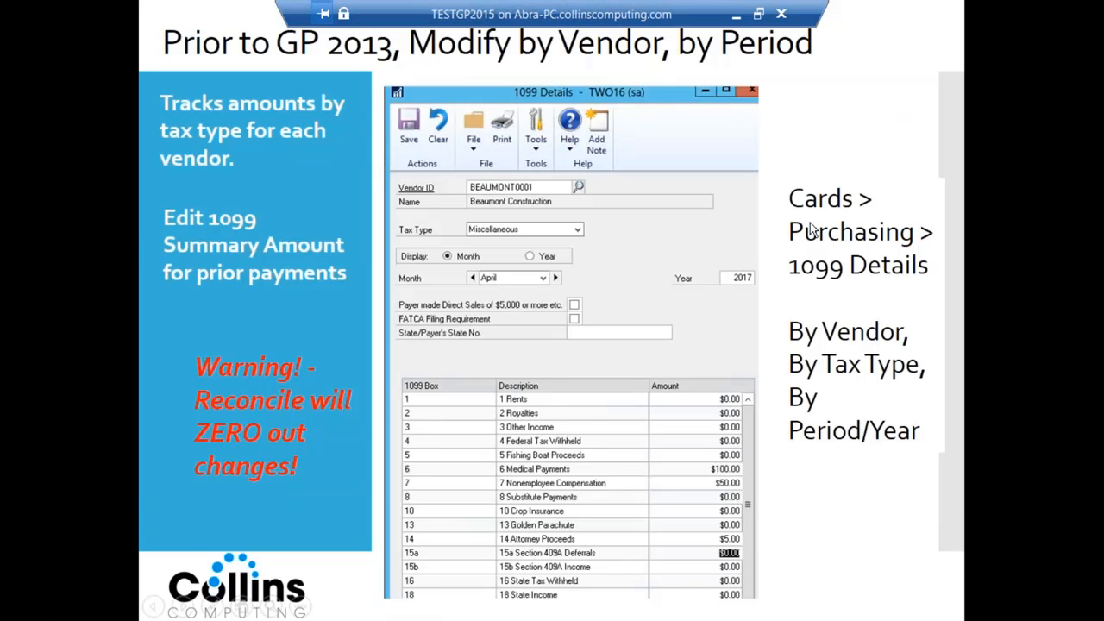
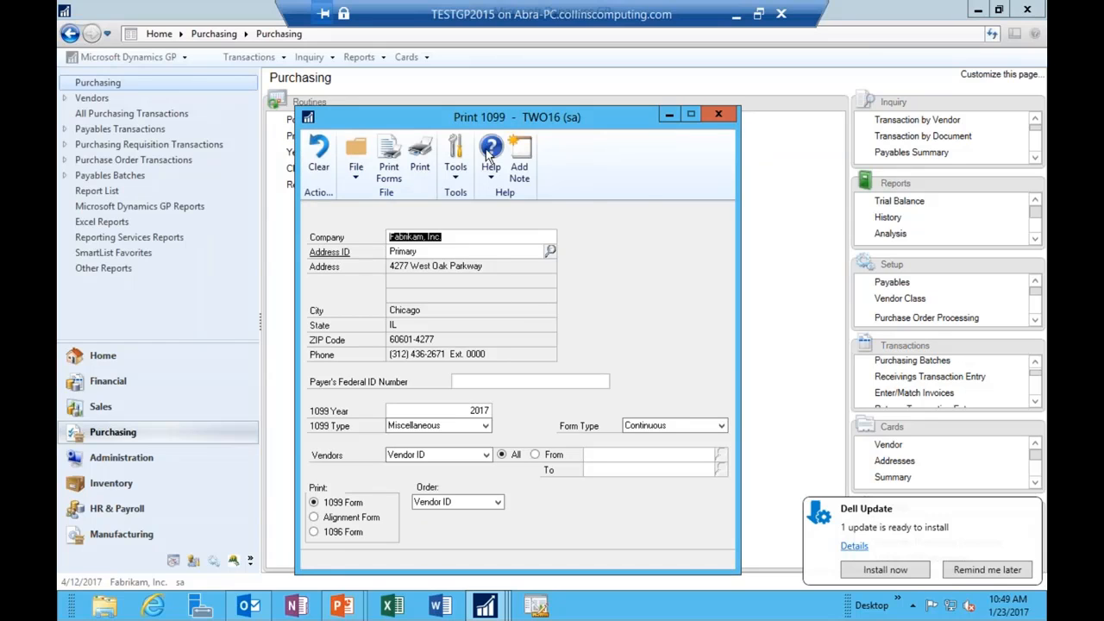
Step: Open and close Fabrikam's company address details twice to review them
{"action": "left_click", "coordinate": [515, 385]}
{"action": "left_click", "coordinate": [315, 250]}
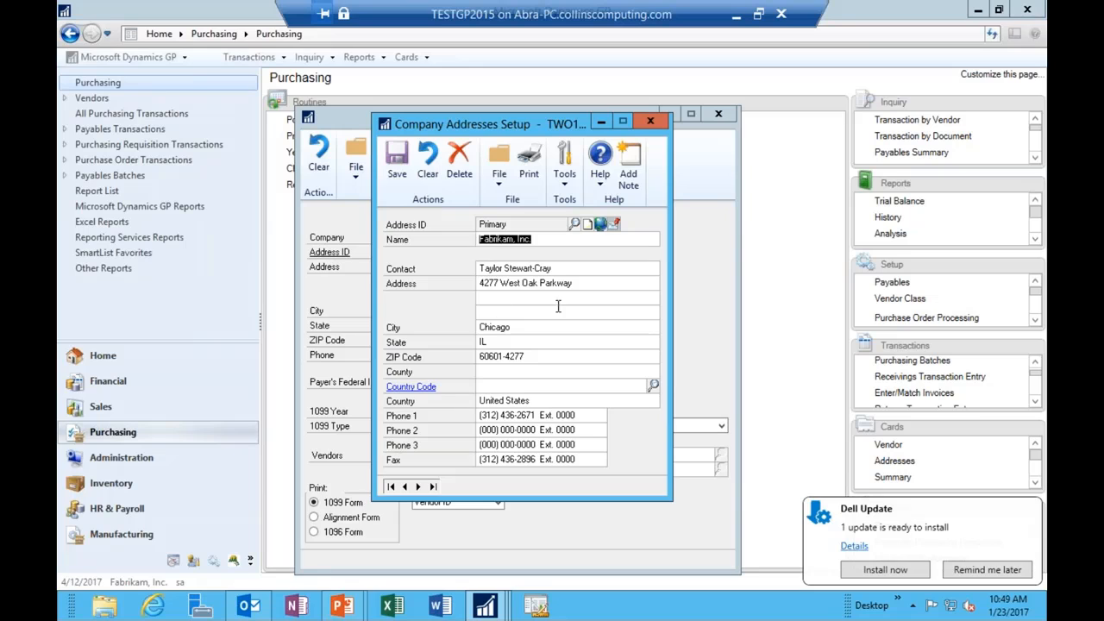
{"action": "left_click", "coordinate": [650, 121]}
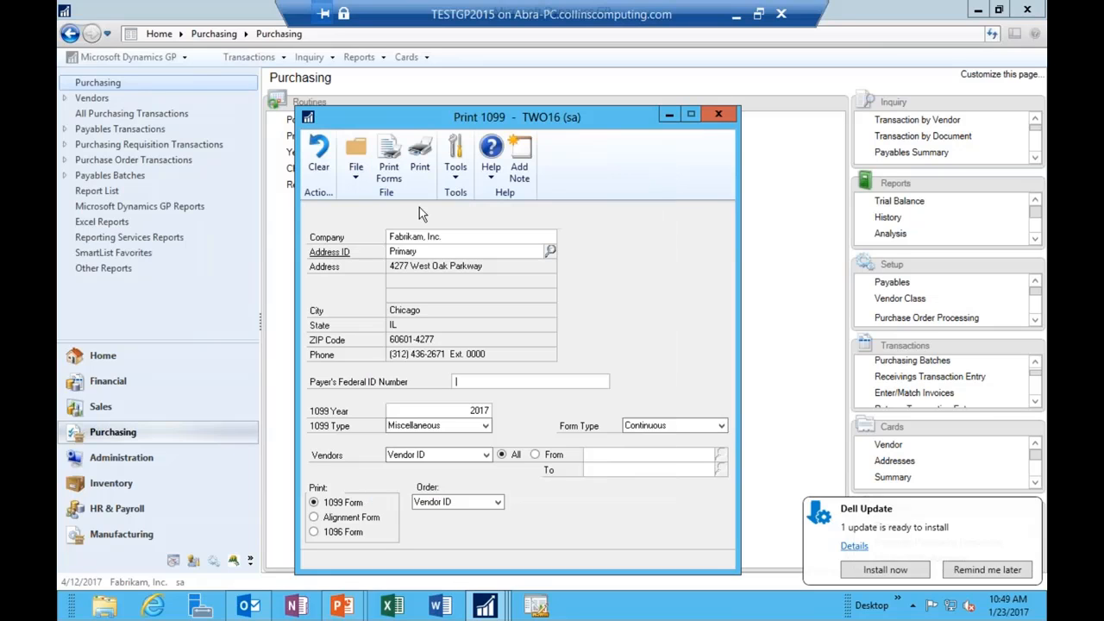
{"action": "left_click", "coordinate": [317, 252]}
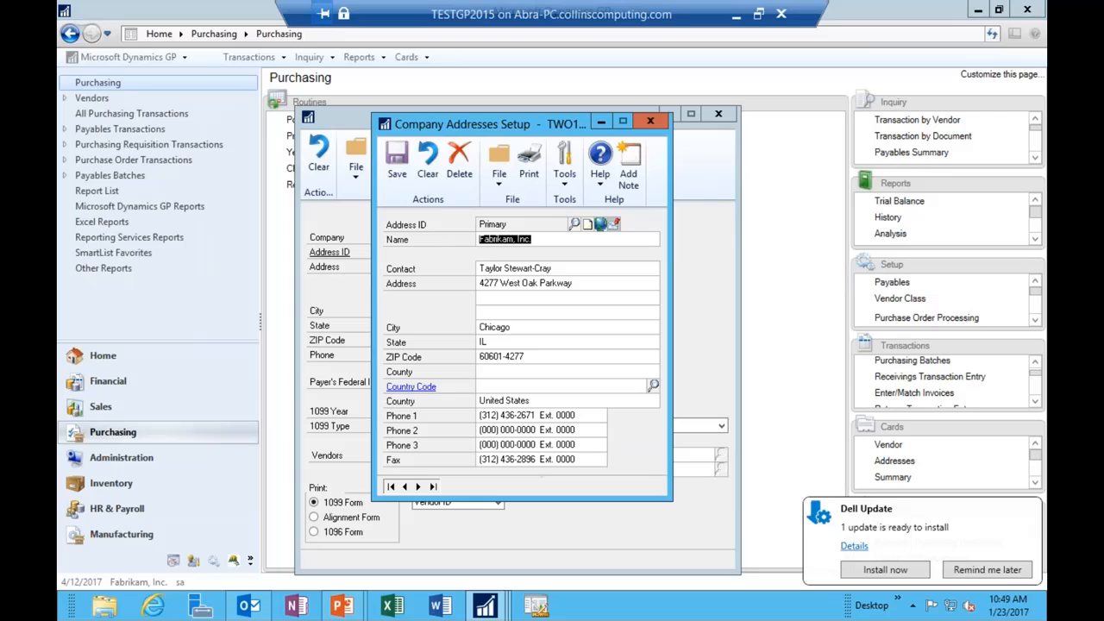
{"action": "left_click", "coordinate": [649, 122]}
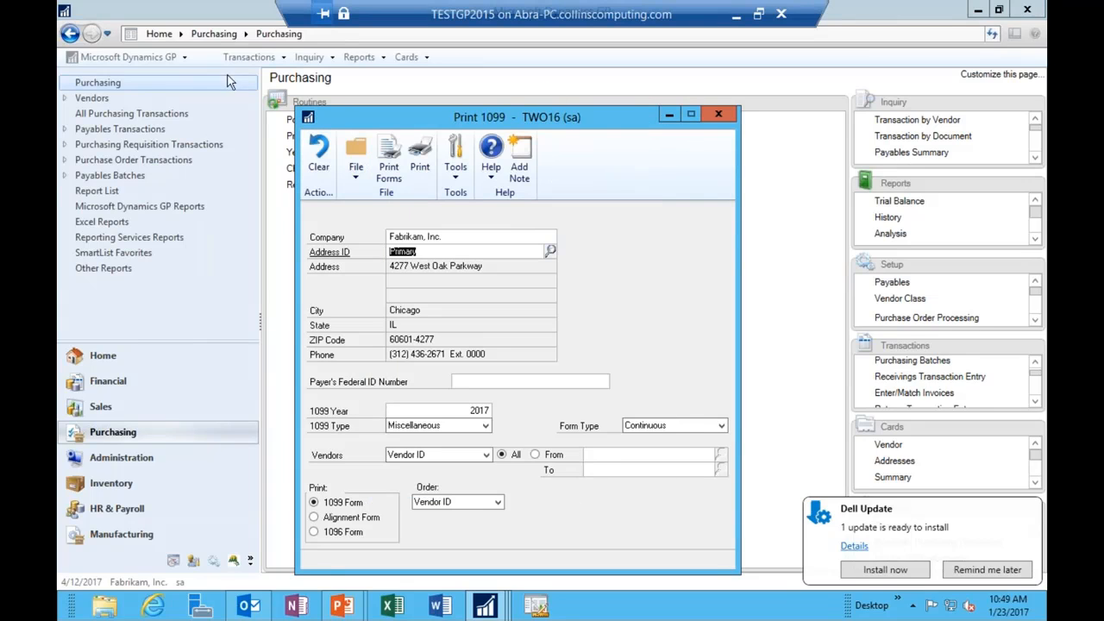
Step: Review Fabrikam's Company Setup window via Tools > Setup > Company, then close it
{"action": "left_click", "coordinate": [139, 57]}
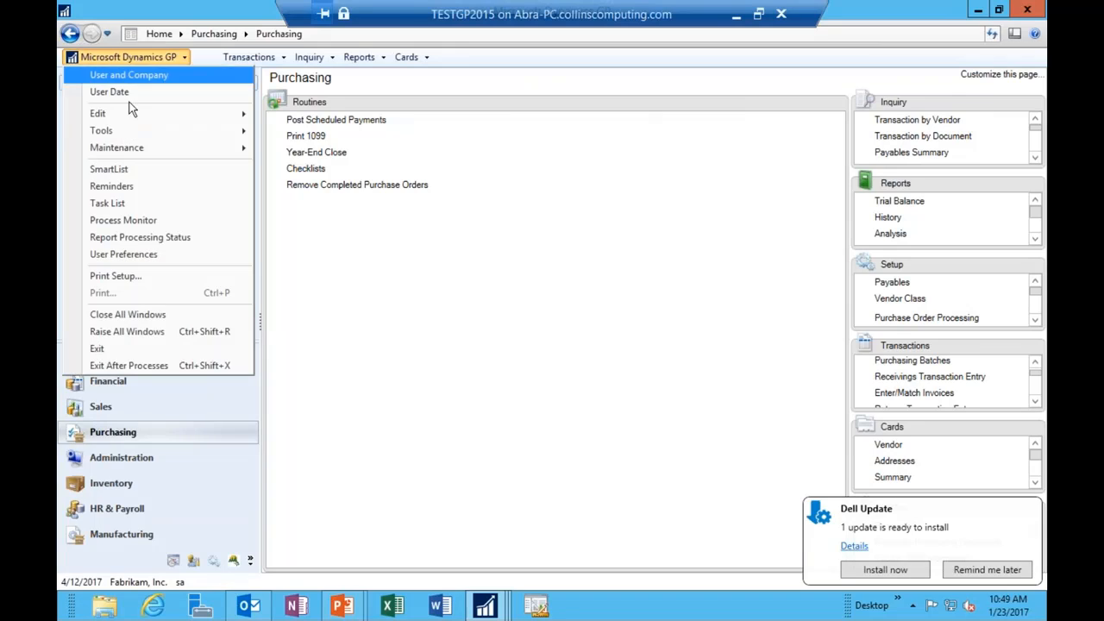
{"action": "mouse_move", "coordinate": [239, 133]}
{"action": "mouse_move", "coordinate": [427, 148]}
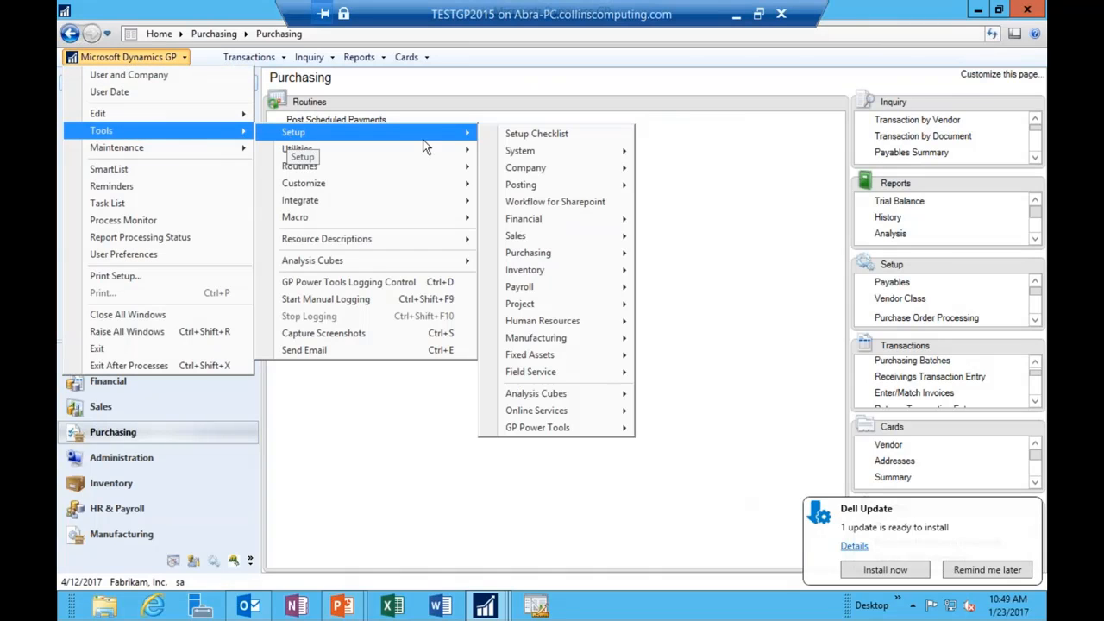
{"action": "mouse_move", "coordinate": [451, 122]}
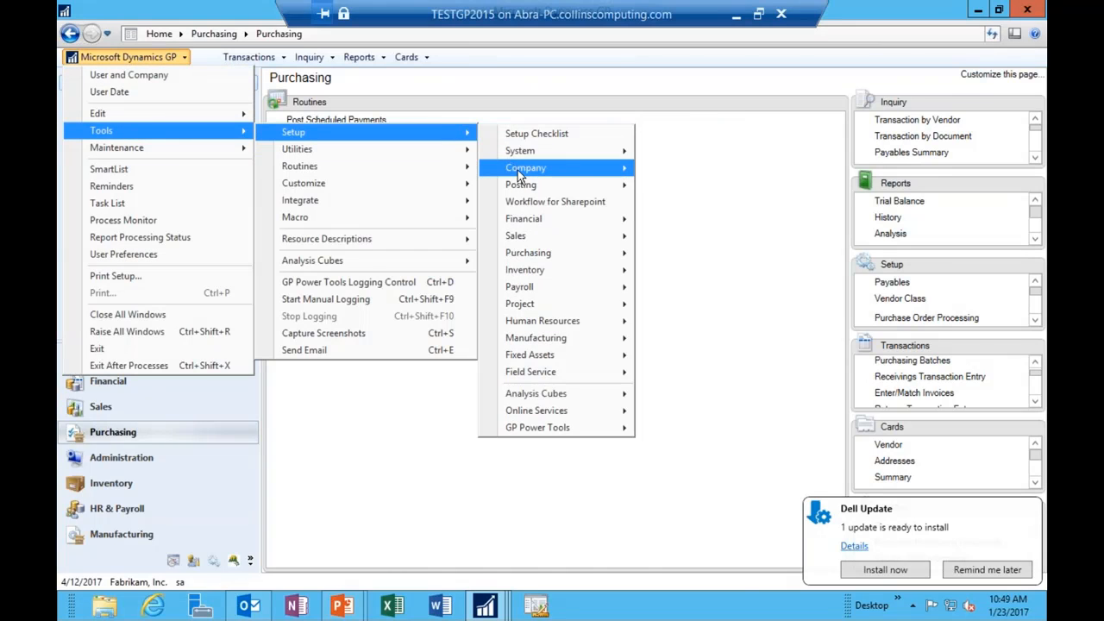
{"action": "mouse_move", "coordinate": [634, 177]}
{"action": "left_click", "coordinate": [676, 170]}
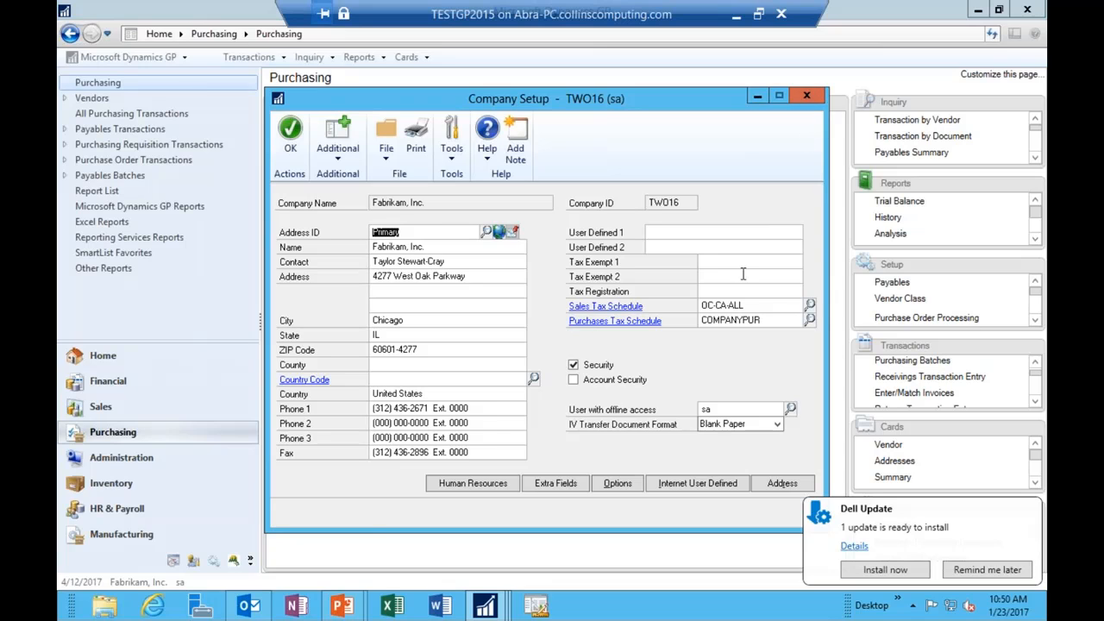
{"action": "left_click", "coordinate": [806, 96]}
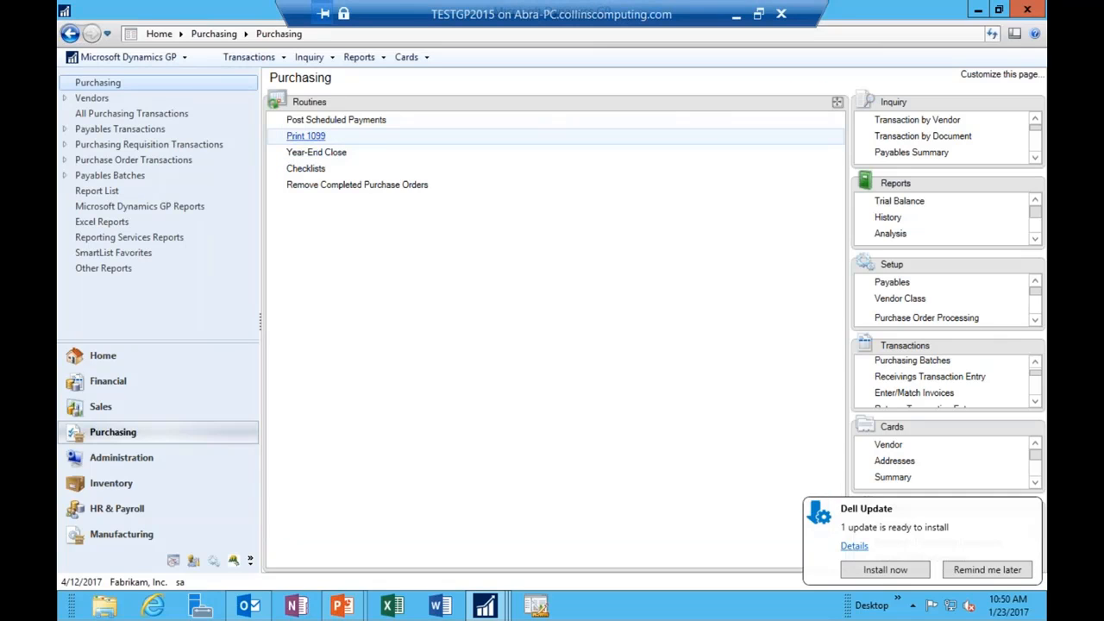
Step: In Print 1099, enter the payer's federal ID number and 1099 Year 2016
{"action": "left_click", "coordinate": [305, 135]}
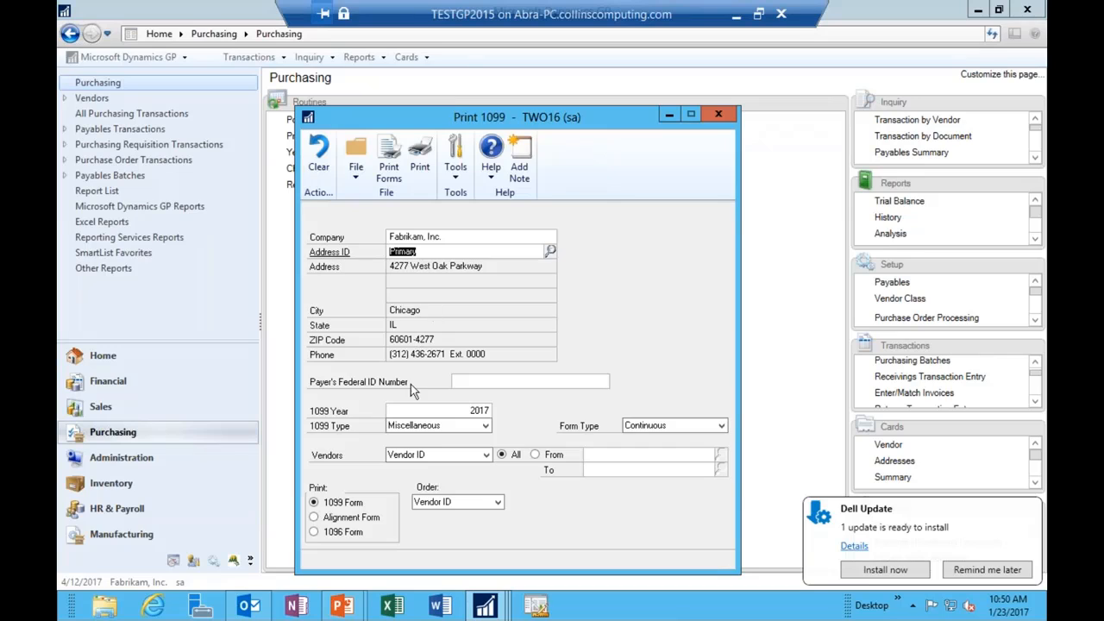
{"action": "left_click", "coordinate": [500, 381]}
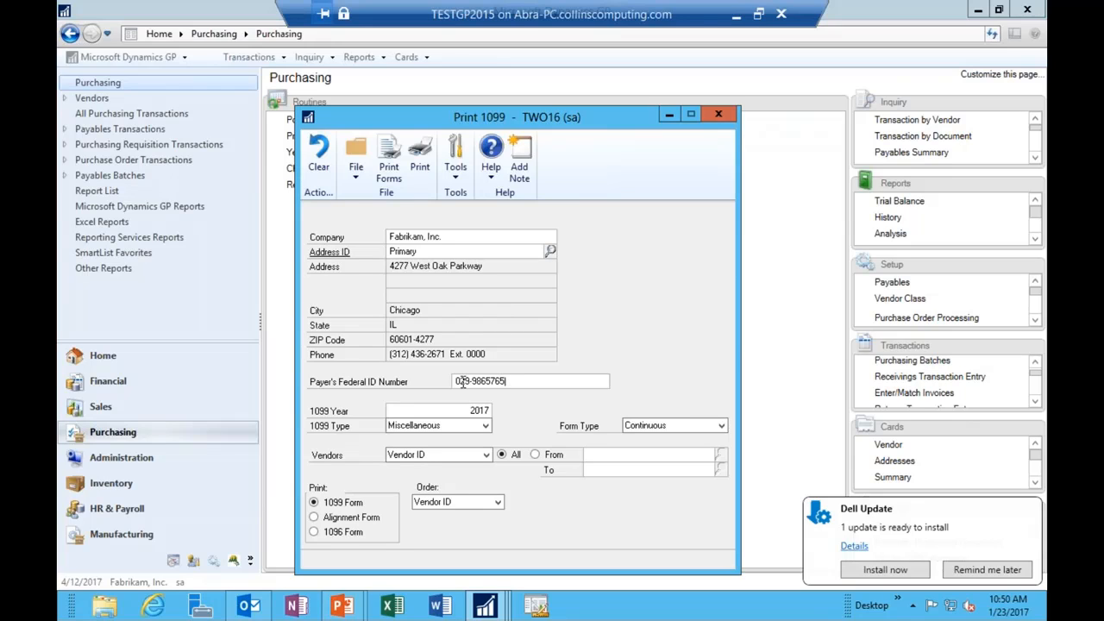
{"action": "key", "text": "Tab"}
{"action": "key", "text": "Tab"}
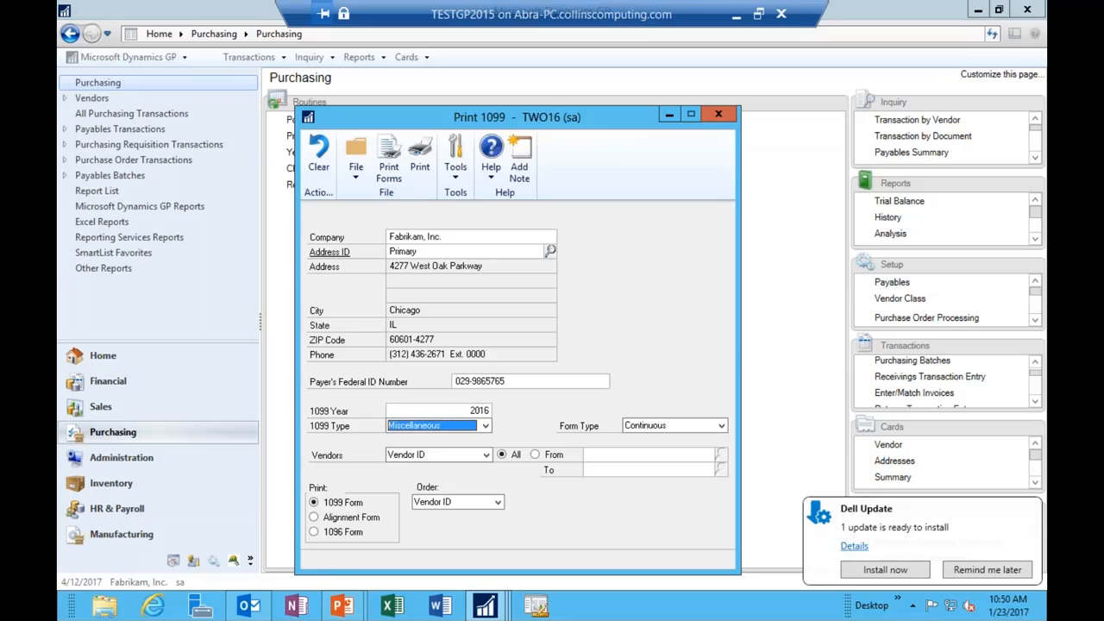
Step: Keep Miscellaneous as the 1099 type and choose Single Feed forms
{"action": "left_click", "coordinate": [485, 428]}
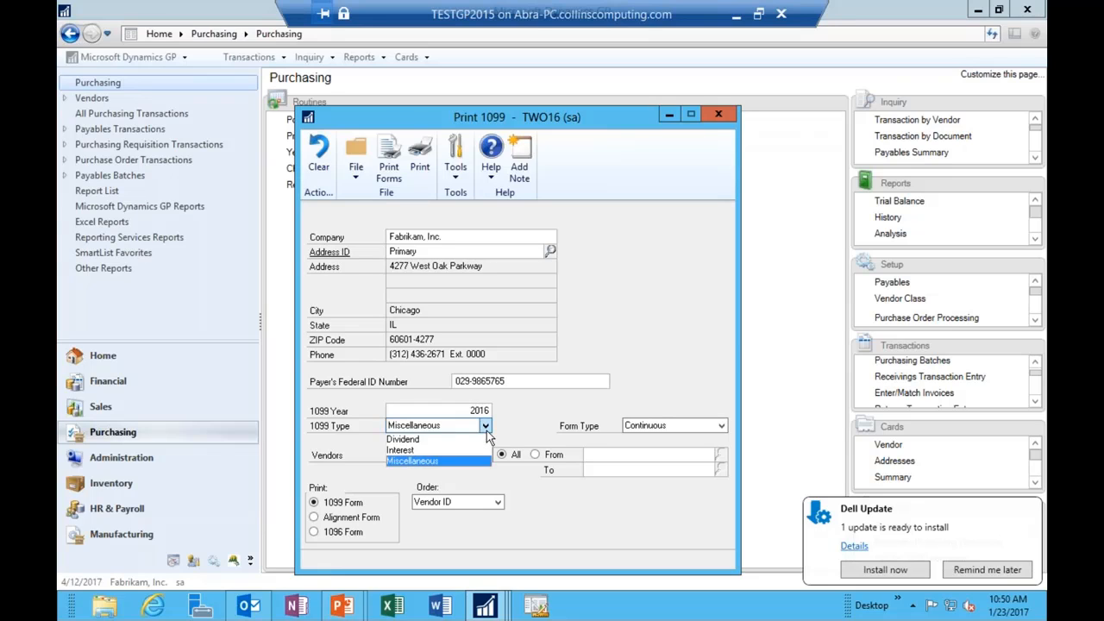
{"action": "left_click", "coordinate": [442, 459]}
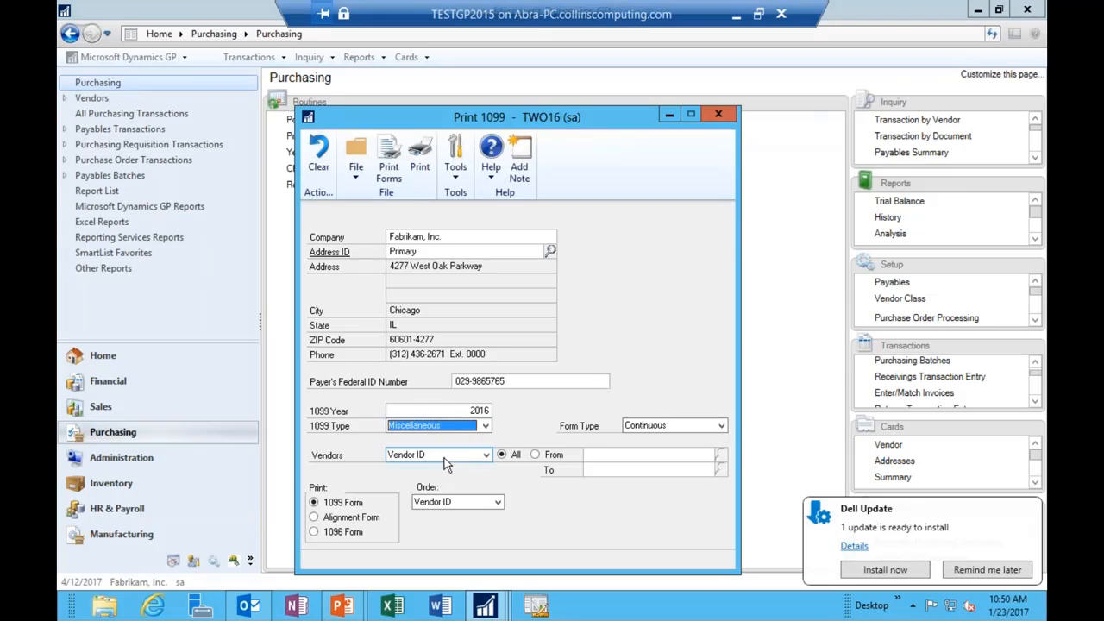
{"action": "left_click", "coordinate": [720, 426]}
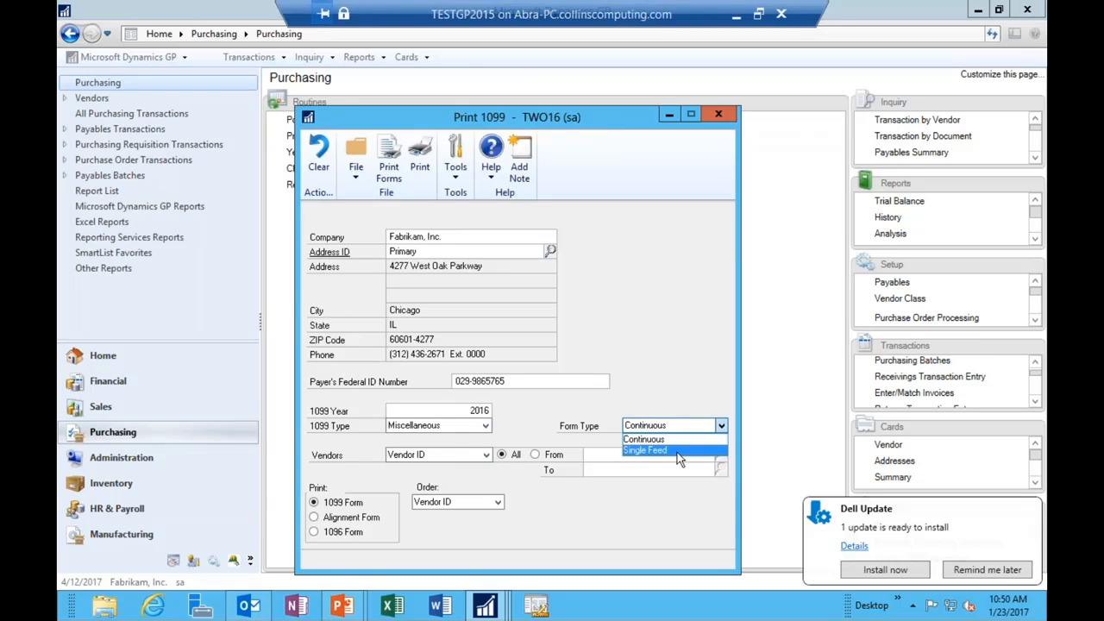
{"action": "left_click", "coordinate": [678, 451]}
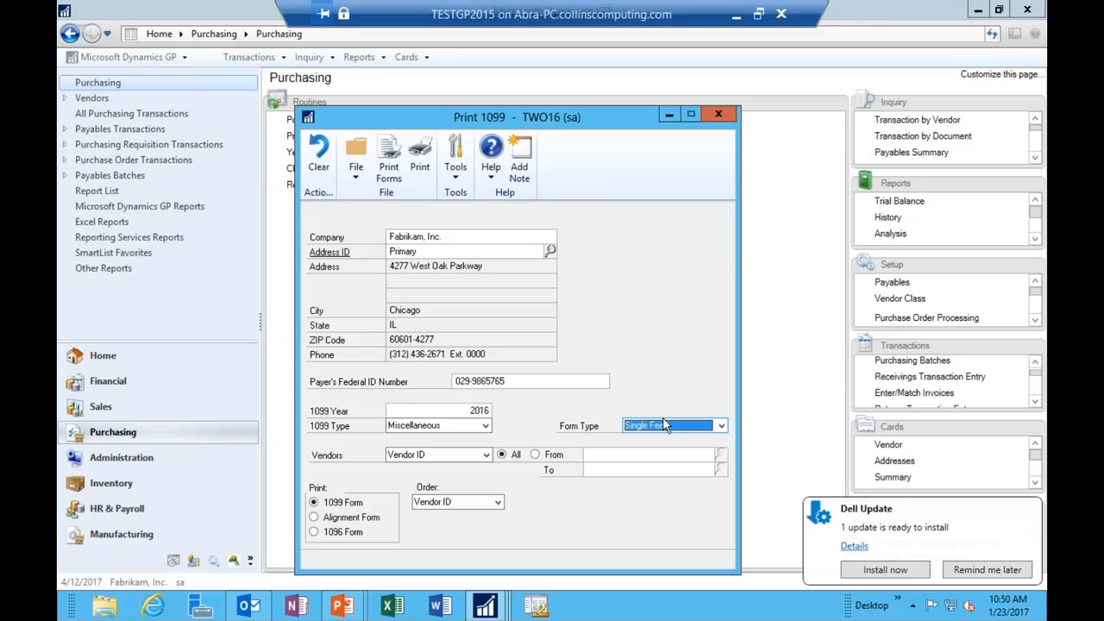
{"action": "left_click", "coordinate": [422, 168]}
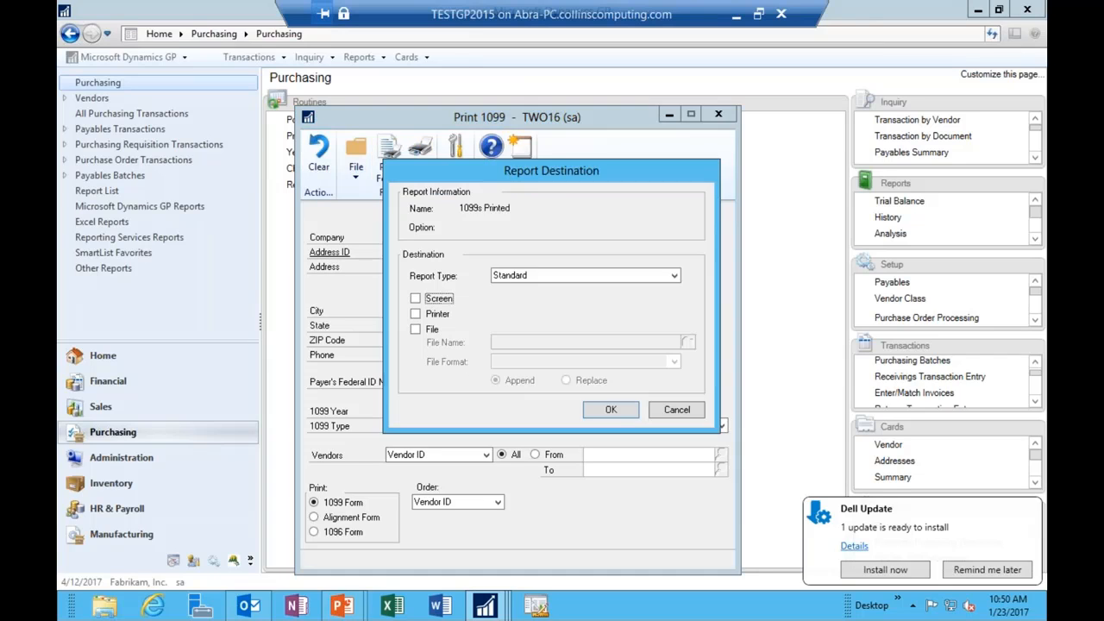
{"action": "left_click", "coordinate": [442, 301]}
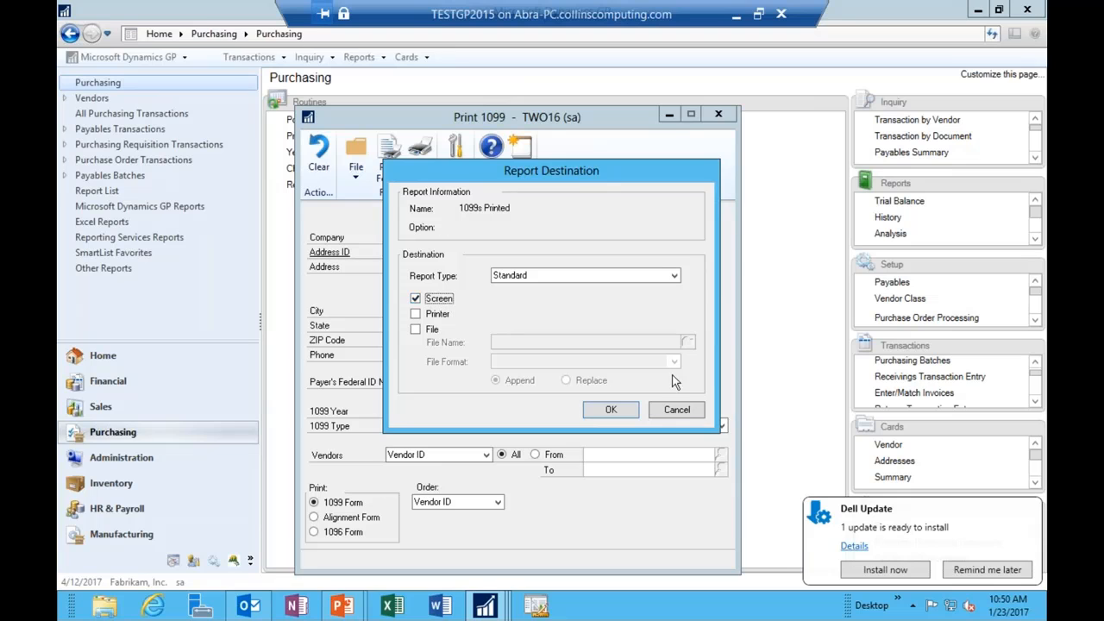
{"action": "left_click", "coordinate": [630, 410]}
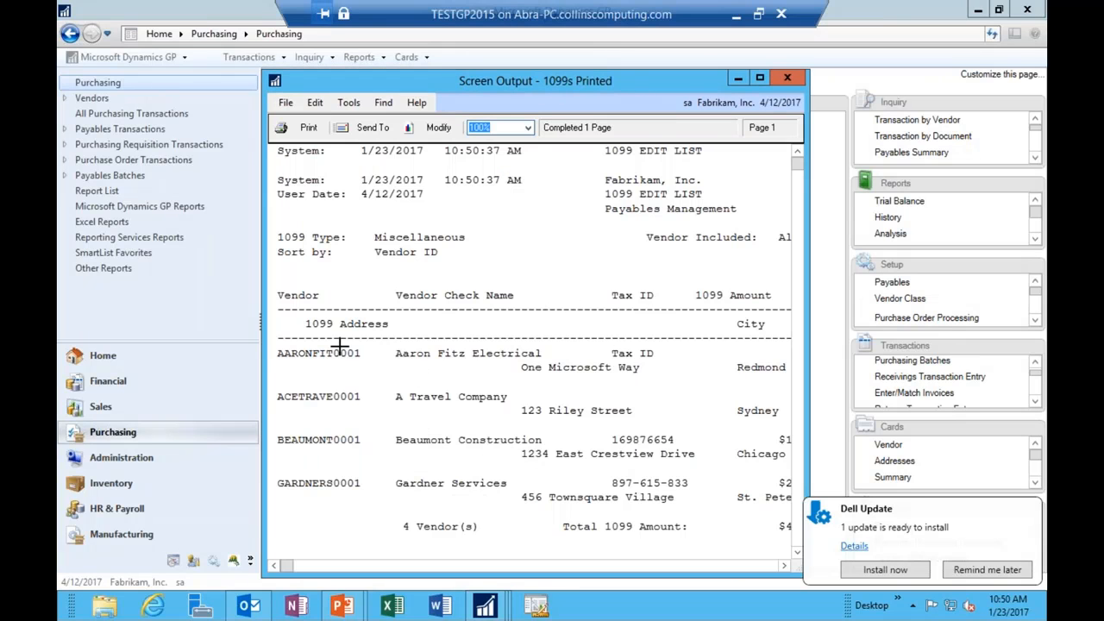
{"action": "left_click", "coordinate": [340, 346]}
{"action": "left_click", "coordinate": [341, 462]}
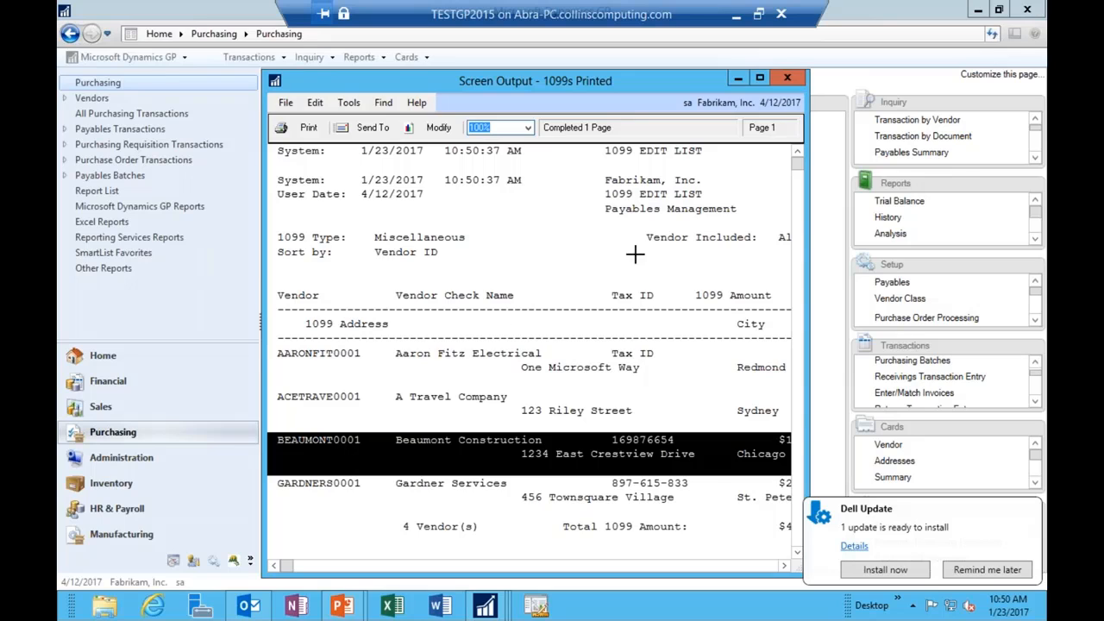
{"action": "left_click_drag", "start_coordinate": [811, 267], "coordinate": [1047, 250]}
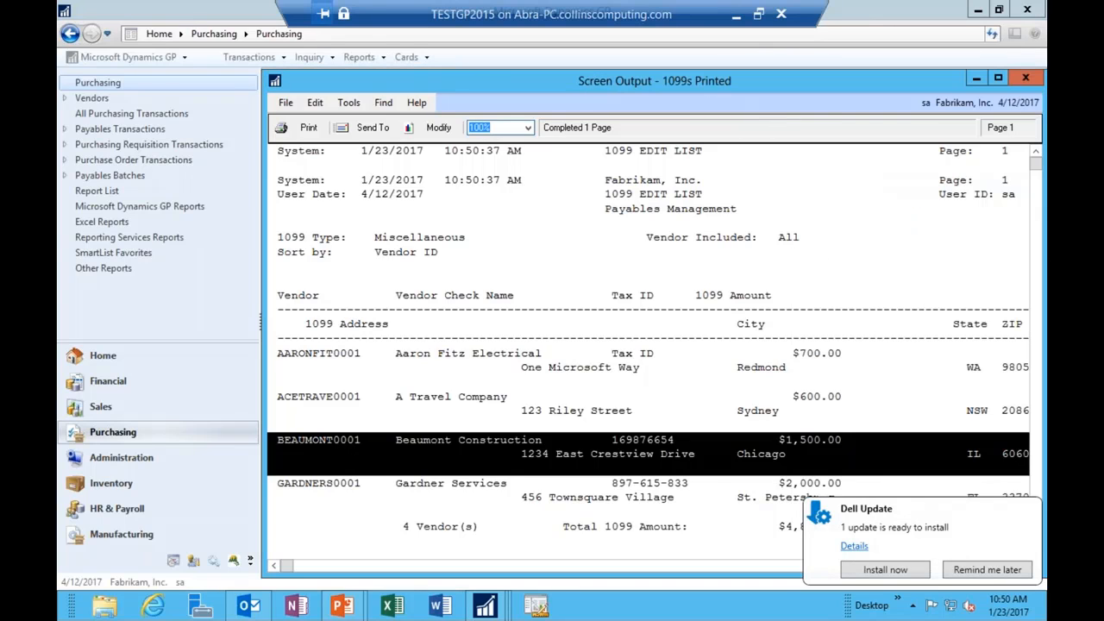
{"action": "left_click", "coordinate": [464, 243]}
{"action": "left_click", "coordinate": [420, 375]}
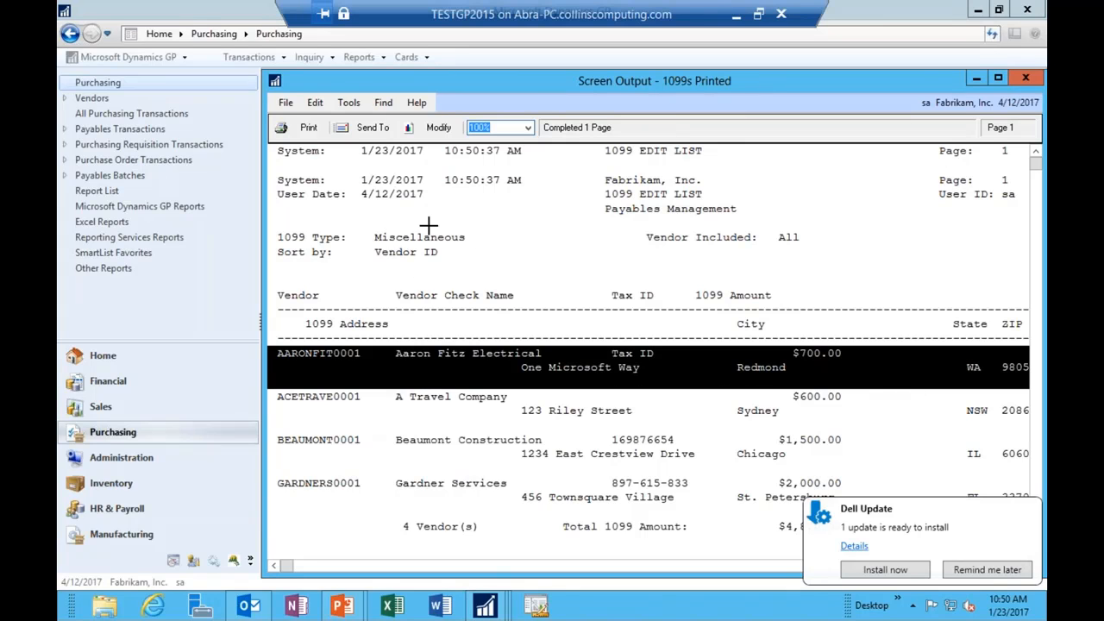
{"action": "left_click_drag", "start_coordinate": [604, 84], "coordinate": [431, 84]}
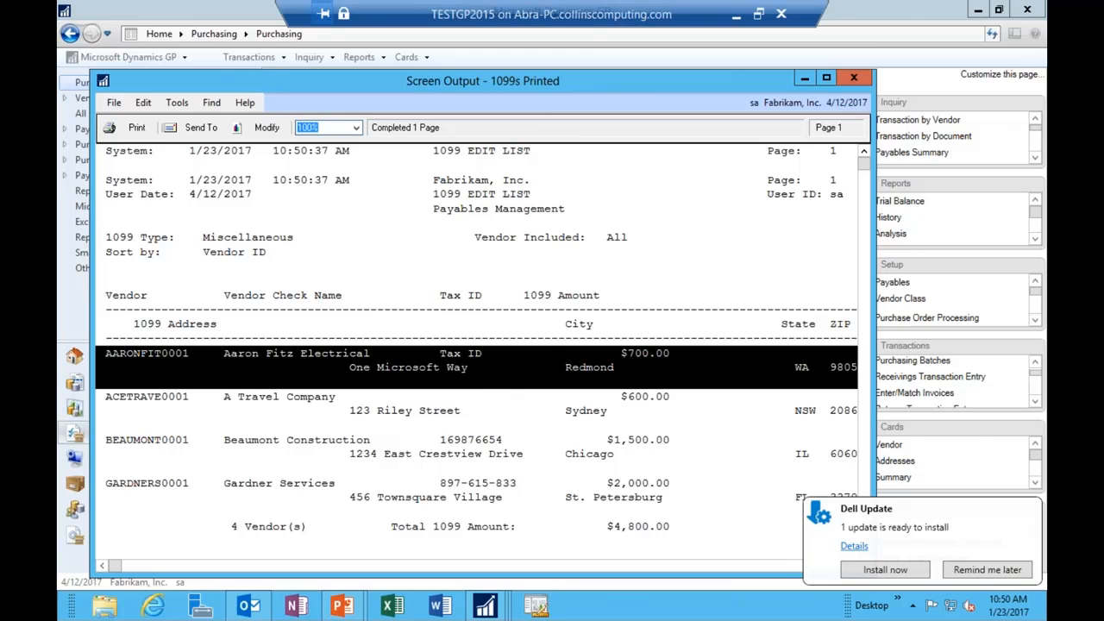
{"action": "left_click_drag", "start_coordinate": [871, 396], "coordinate": [1045, 396]}
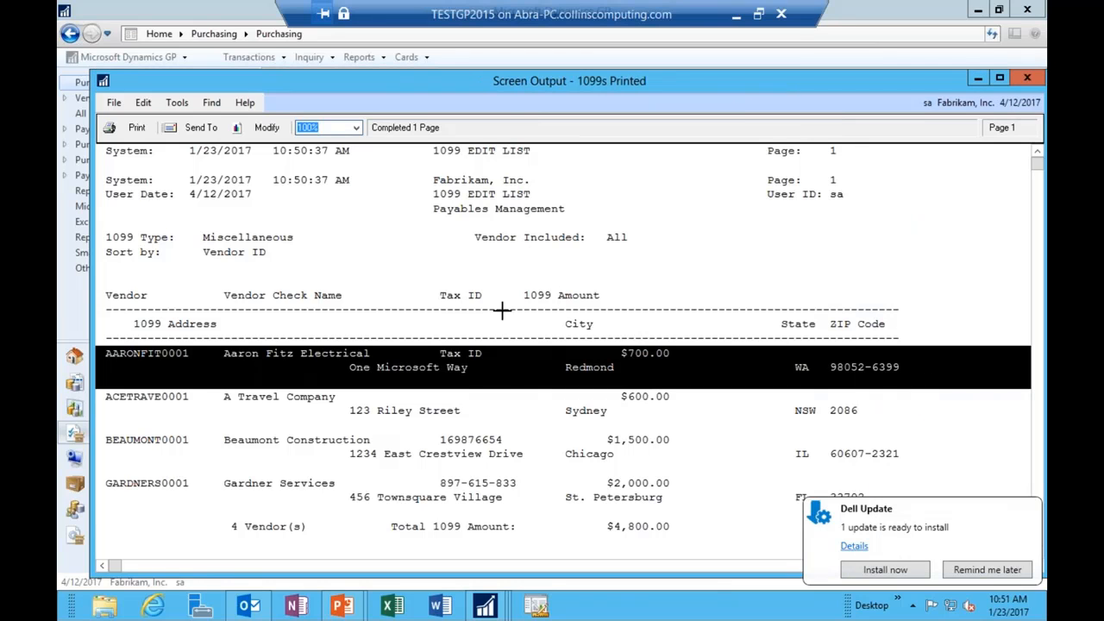
{"action": "scroll", "coordinate": [512, 328], "scroll_direction": "down", "scroll_amount": 3}
{"action": "scroll", "coordinate": [518, 343], "scroll_direction": "up", "scroll_amount": 3}
{"action": "left_click", "coordinate": [1025, 77]}
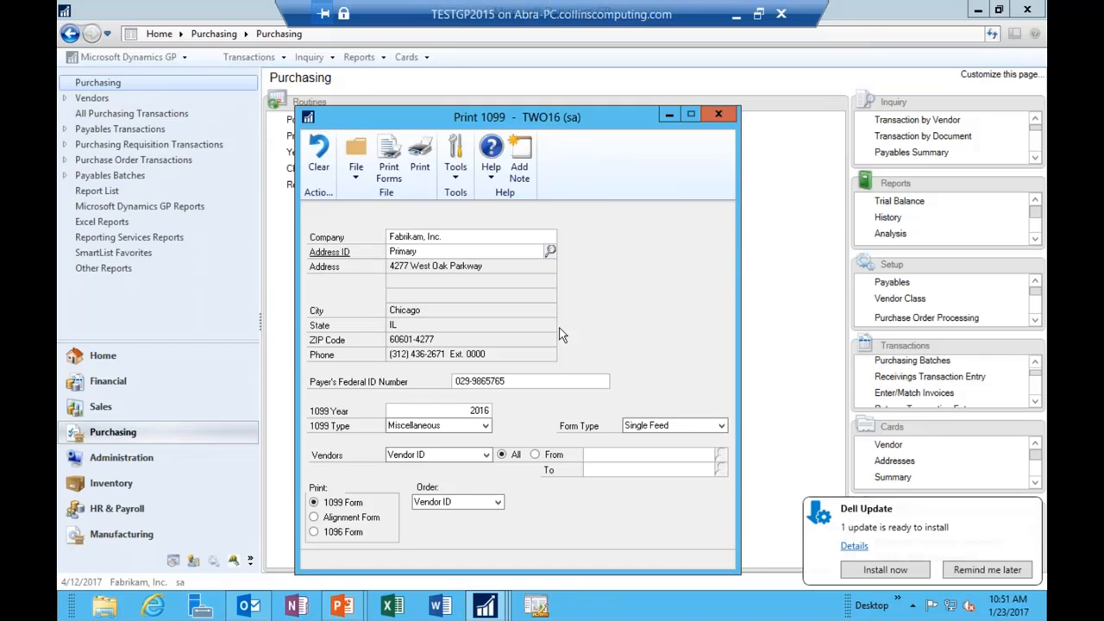
Step: Switch to Interest type and preview its edit list on screen, which comes up empty
{"action": "left_click", "coordinate": [484, 426]}
{"action": "left_click", "coordinate": [442, 452]}
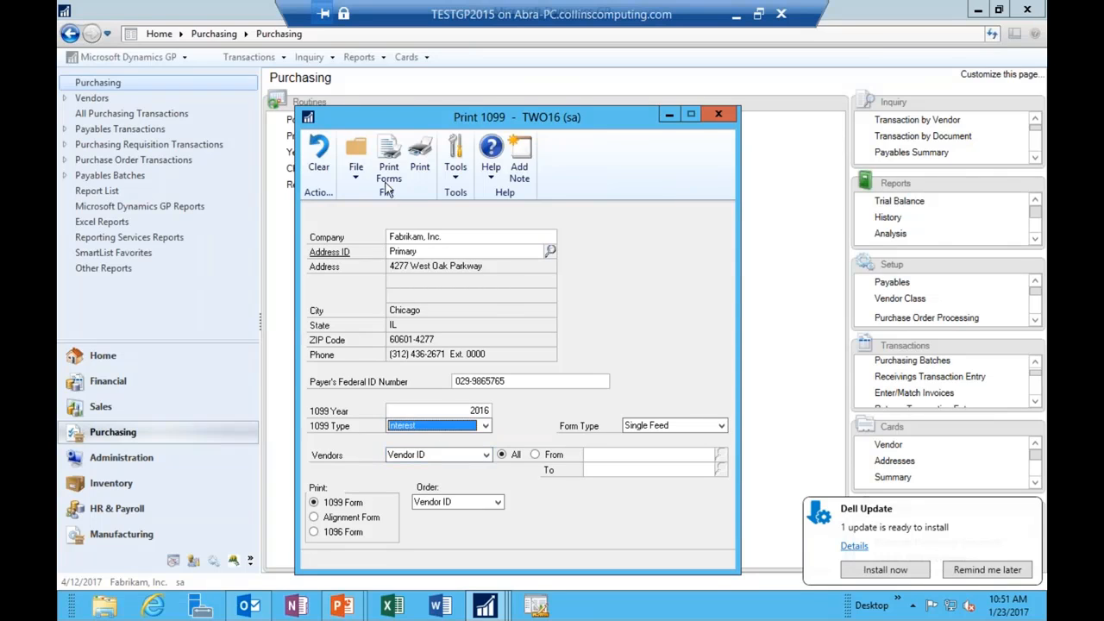
{"action": "left_click", "coordinate": [420, 160]}
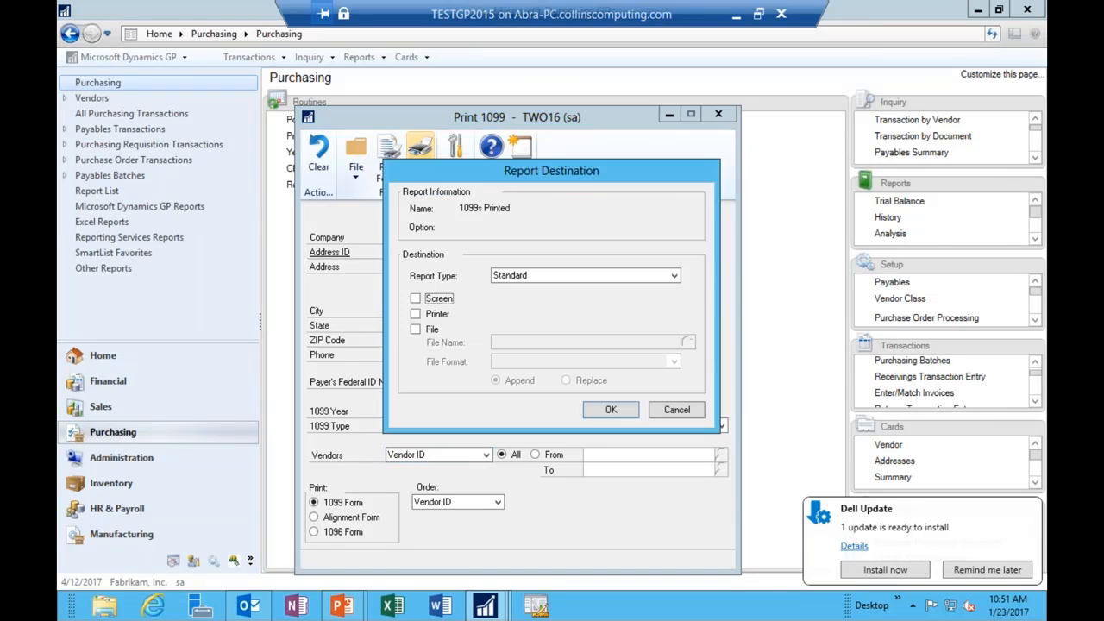
{"action": "left_click", "coordinate": [439, 299]}
{"action": "left_click", "coordinate": [615, 409]}
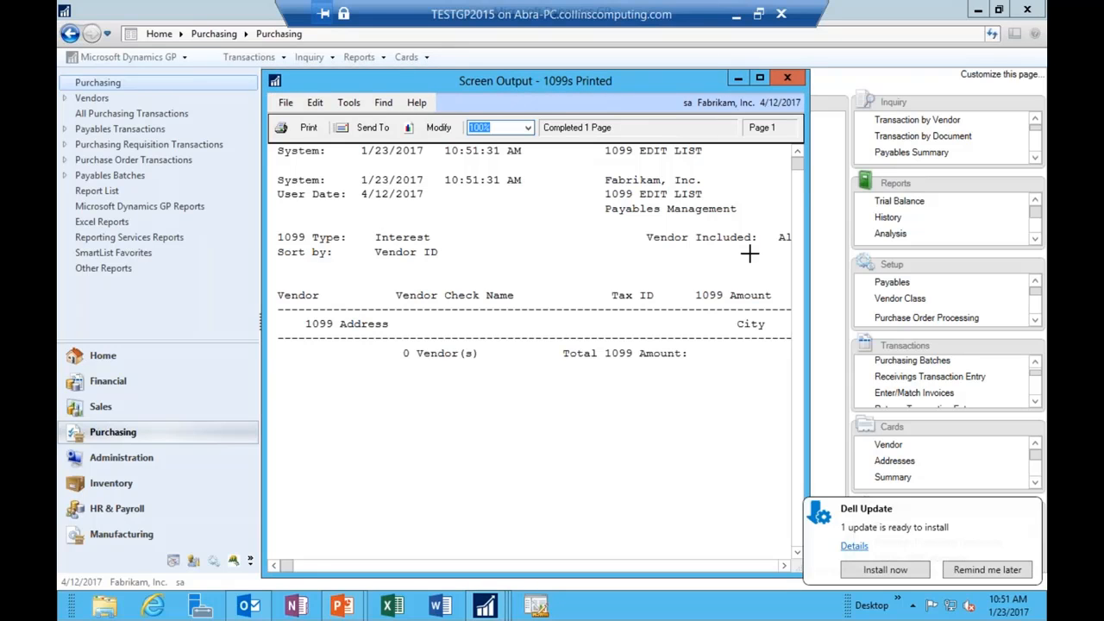
{"action": "left_click", "coordinate": [787, 78]}
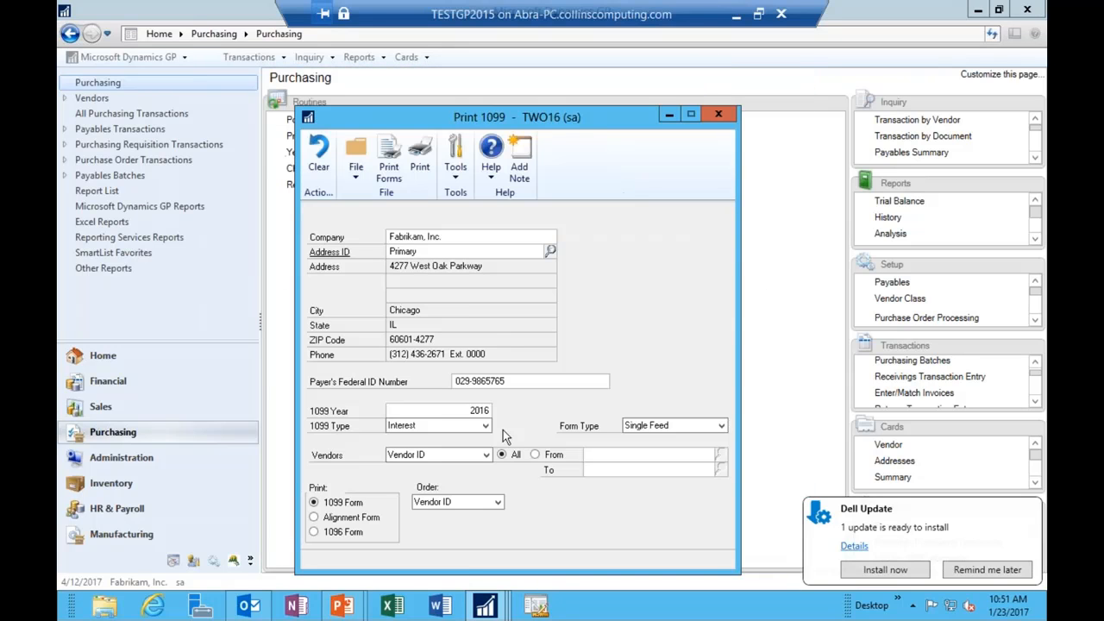
Step: Change the 1099 year to 2014 and send the Interest edit list to the screen
{"action": "left_click", "coordinate": [459, 402]}
{"action": "type", "text": "2014"}
{"action": "key", "text": "Tab"}
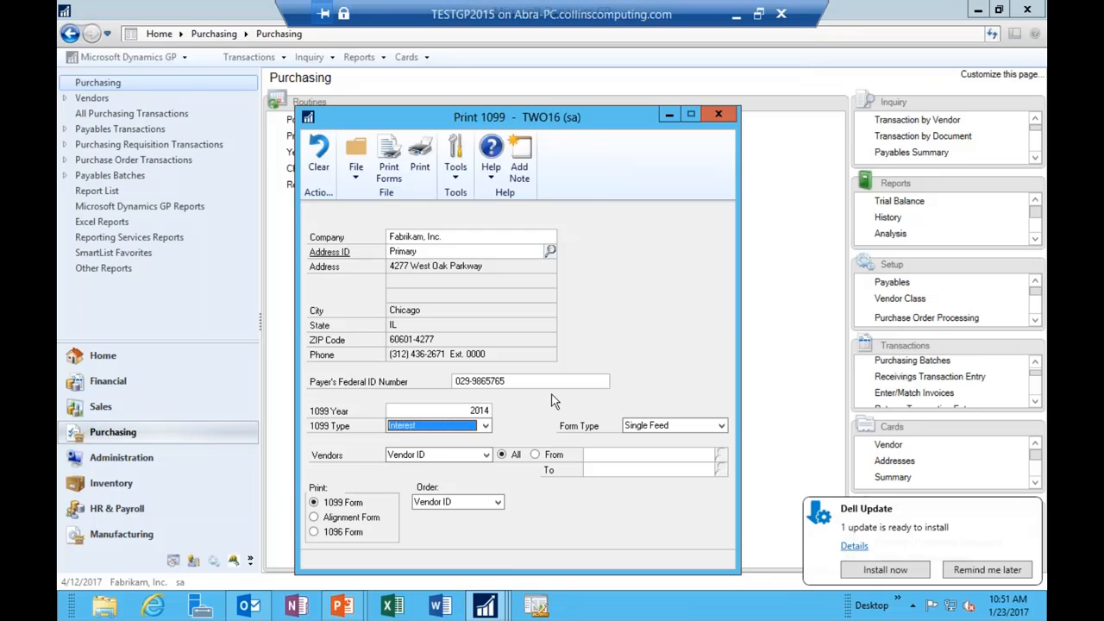
{"action": "left_click", "coordinate": [420, 155]}
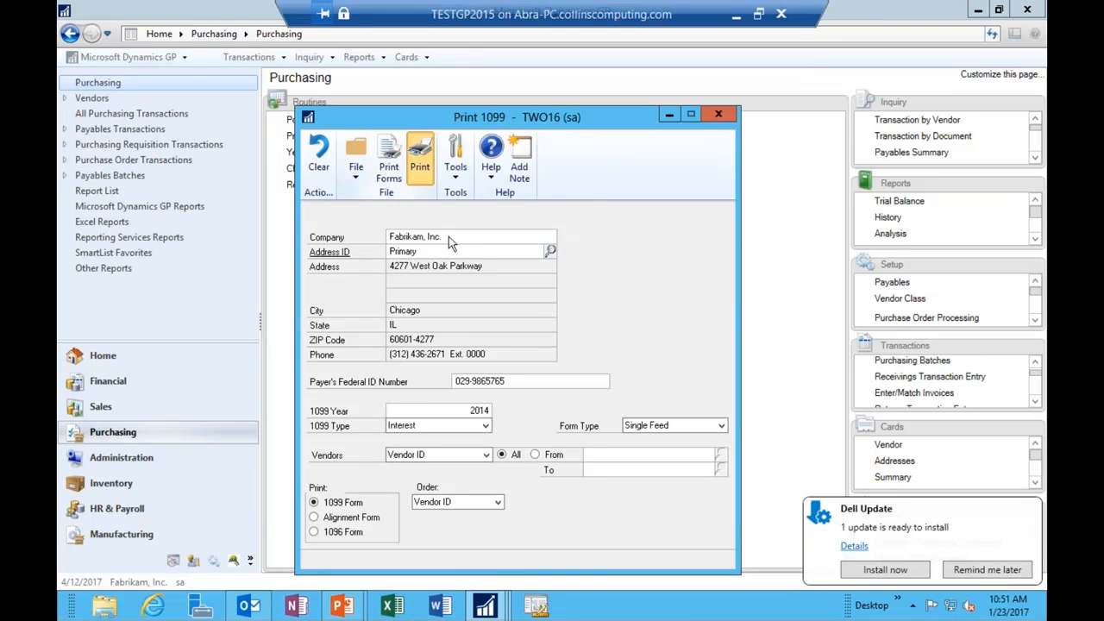
{"action": "key", "text": "space"}
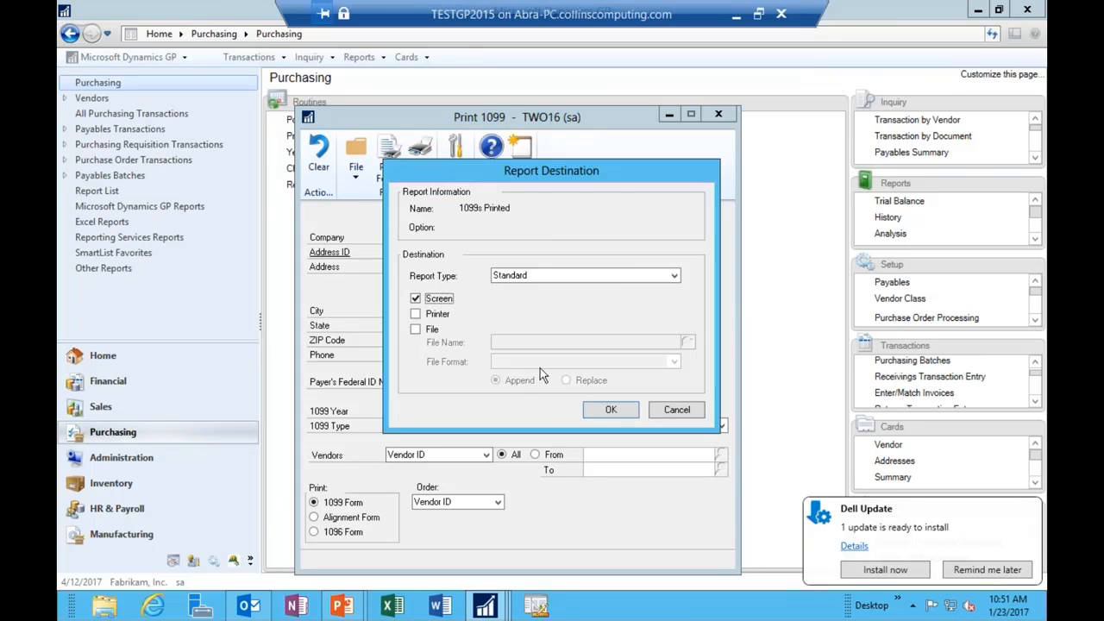
{"action": "left_click", "coordinate": [603, 410]}
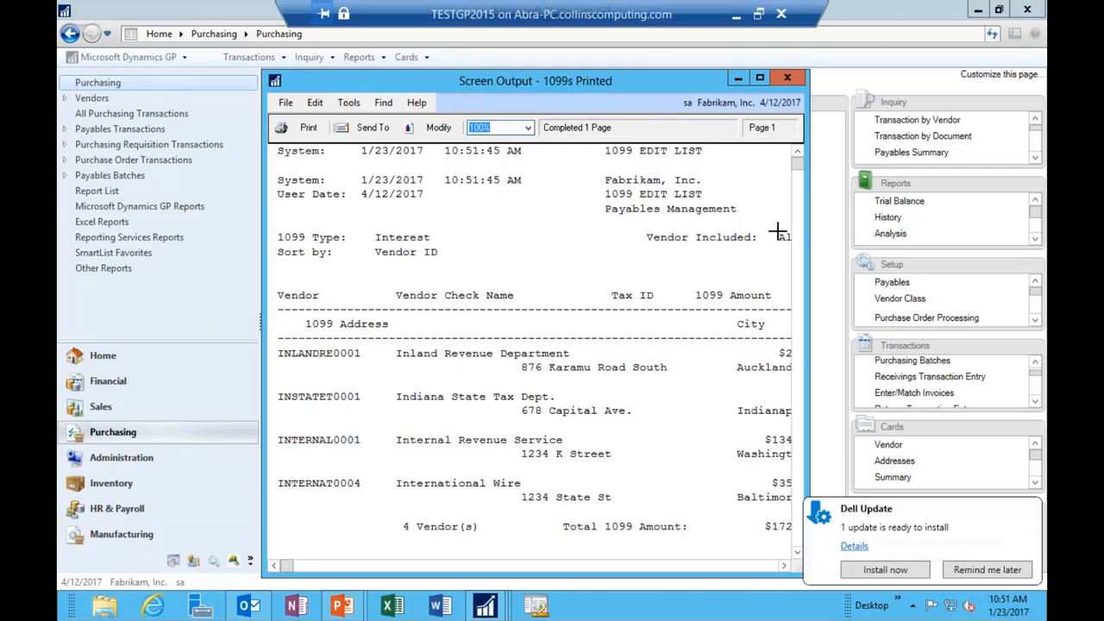
Step: Widen the edit list to read all columns, 4 vendors totaling $172,515.79, then close it
{"action": "left_click_drag", "start_coordinate": [808, 227], "coordinate": [994, 227]}
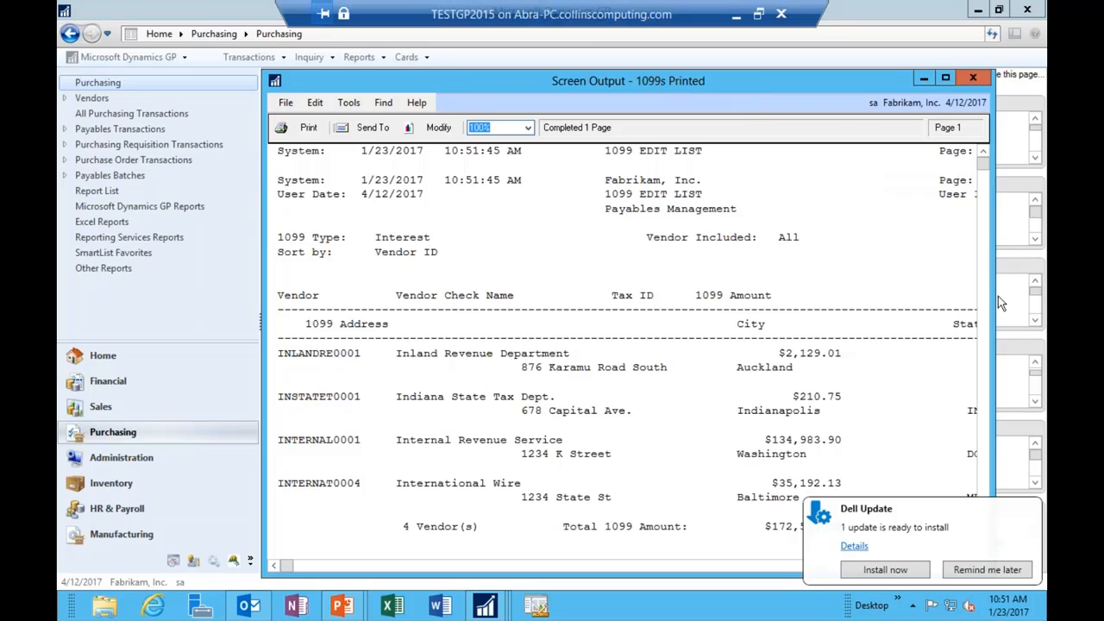
{"action": "left_click_drag", "start_coordinate": [994, 292], "coordinate": [1045, 292]}
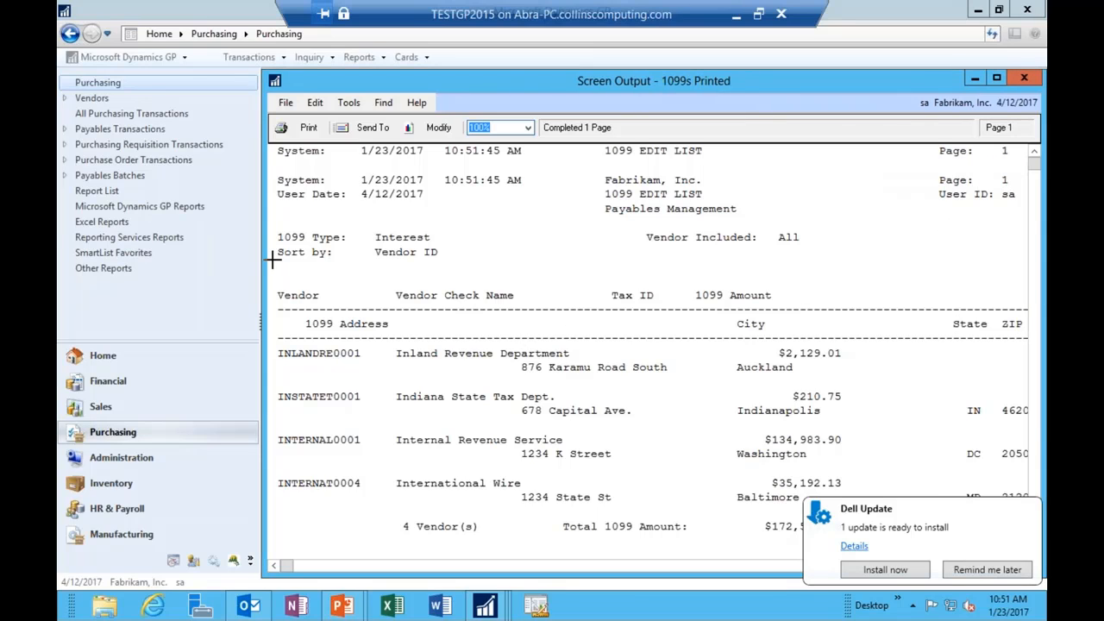
{"action": "left_click_drag", "start_coordinate": [214, 253], "coordinate": [103, 252]}
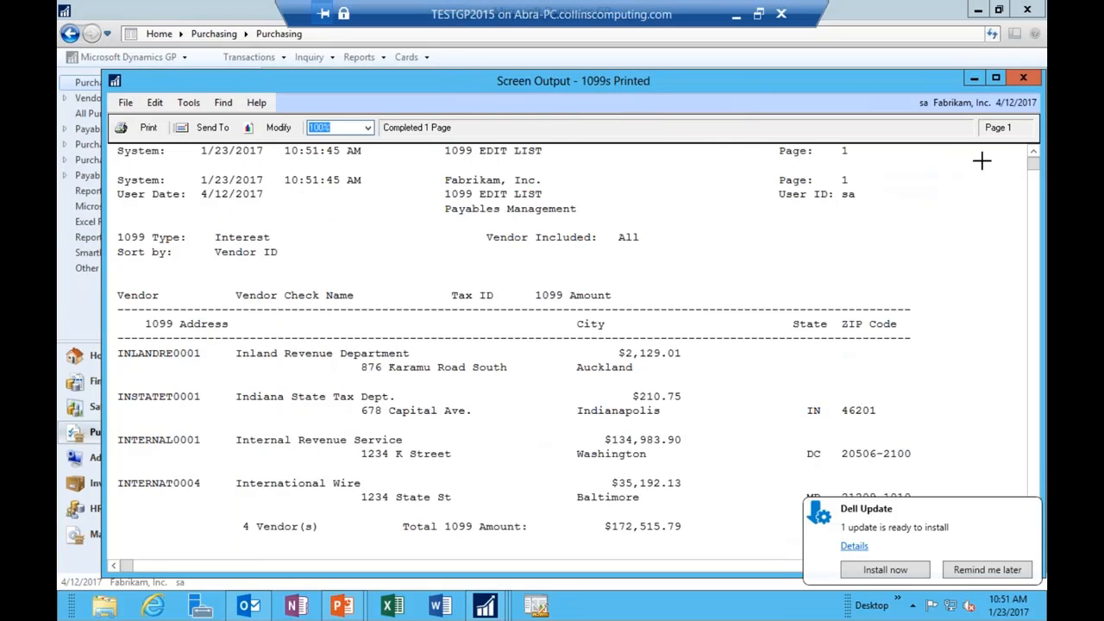
{"action": "left_click", "coordinate": [1023, 79]}
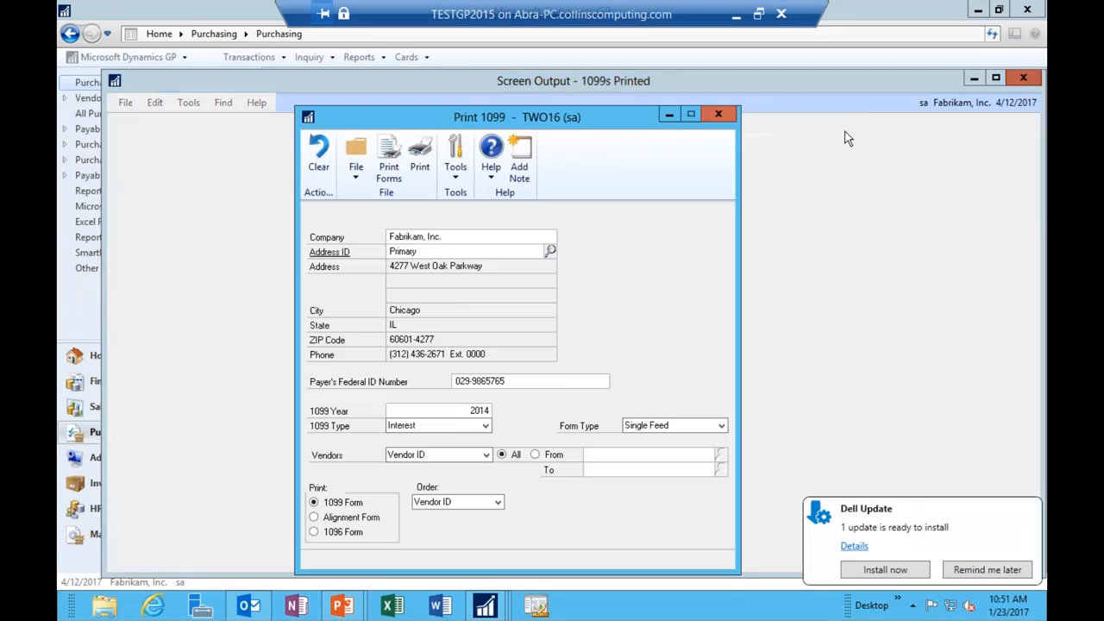
{"action": "left_click", "coordinate": [442, 425]}
Step: Set the 1099 type to Miscellaneous and the 1099 year to 2016
{"action": "left_click", "coordinate": [438, 443]}
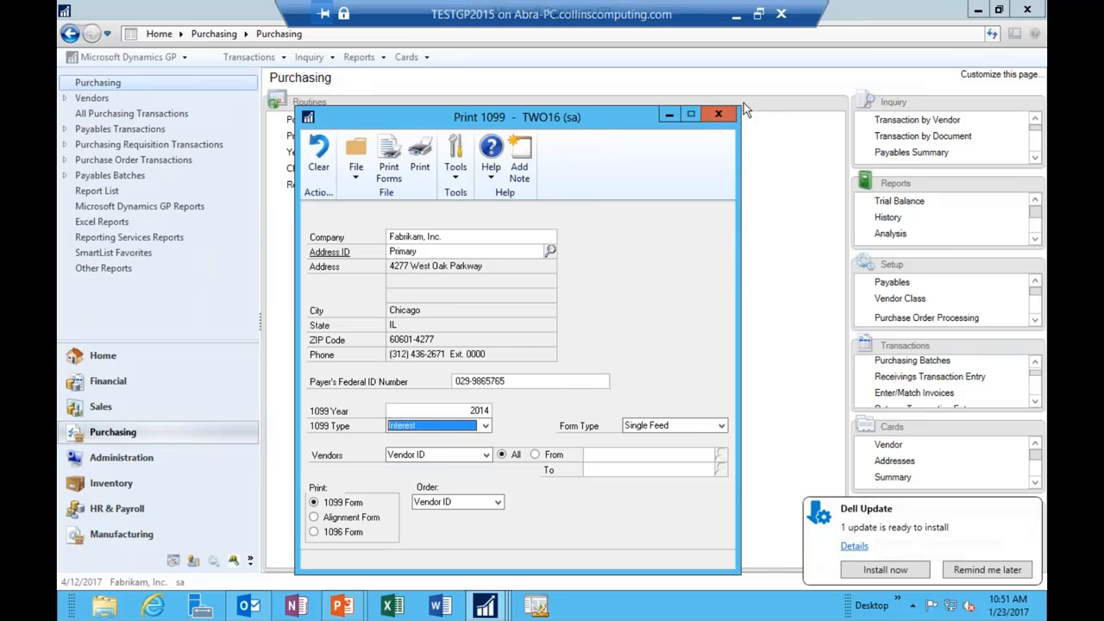
{"action": "left_click", "coordinate": [470, 426]}
{"action": "left_click", "coordinate": [419, 463]}
{"action": "double_click", "coordinate": [471, 410]}
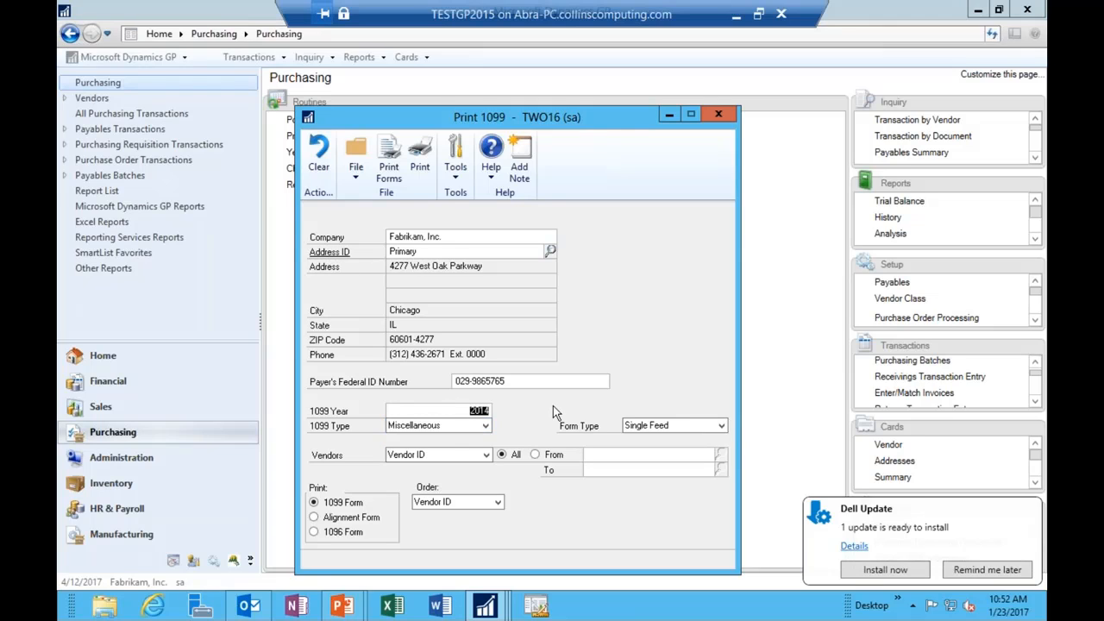
{"action": "type", "text": "2016"}
{"action": "key", "text": "Tab"}
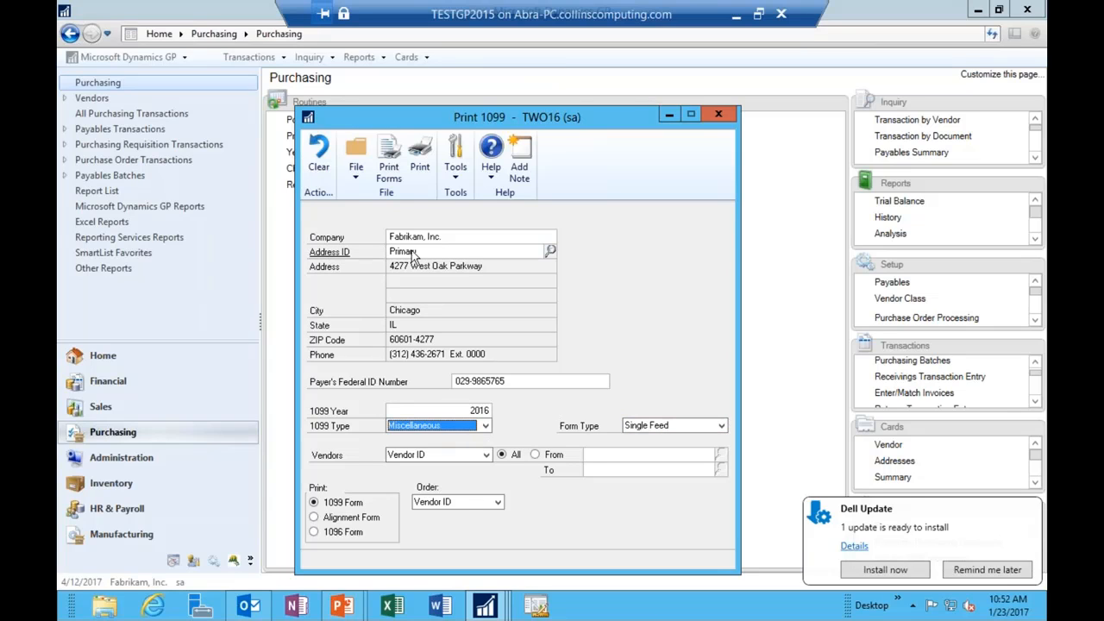
Step: Send the 2016 Miscellaneous 1099 forms to an on-screen preview and maximize it
{"action": "left_click", "coordinate": [390, 172]}
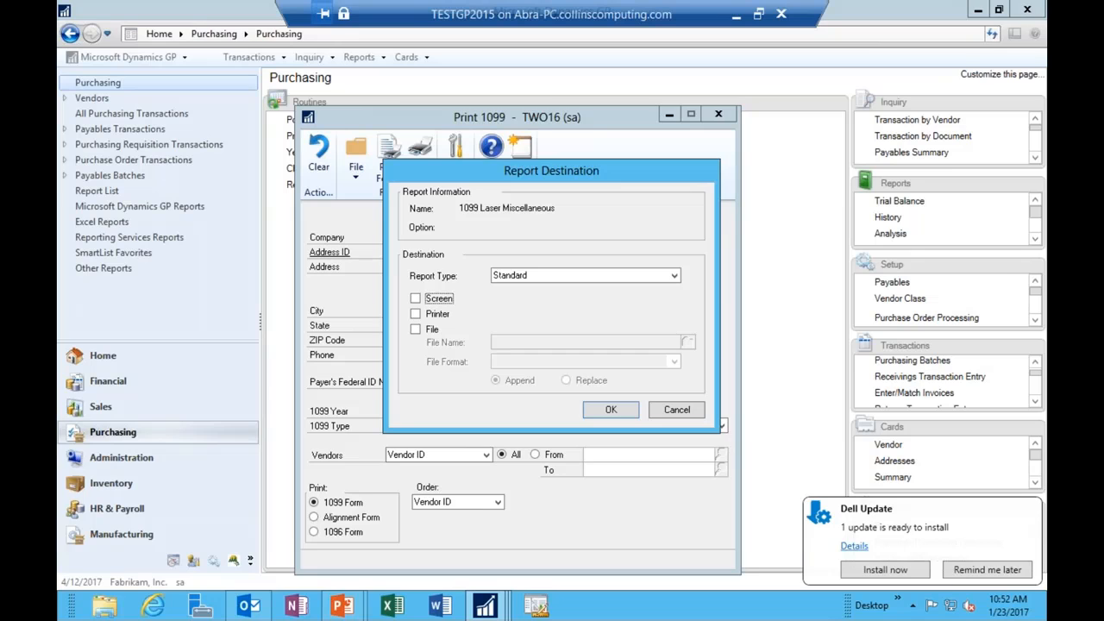
{"action": "left_click", "coordinate": [443, 298]}
{"action": "left_click", "coordinate": [604, 413]}
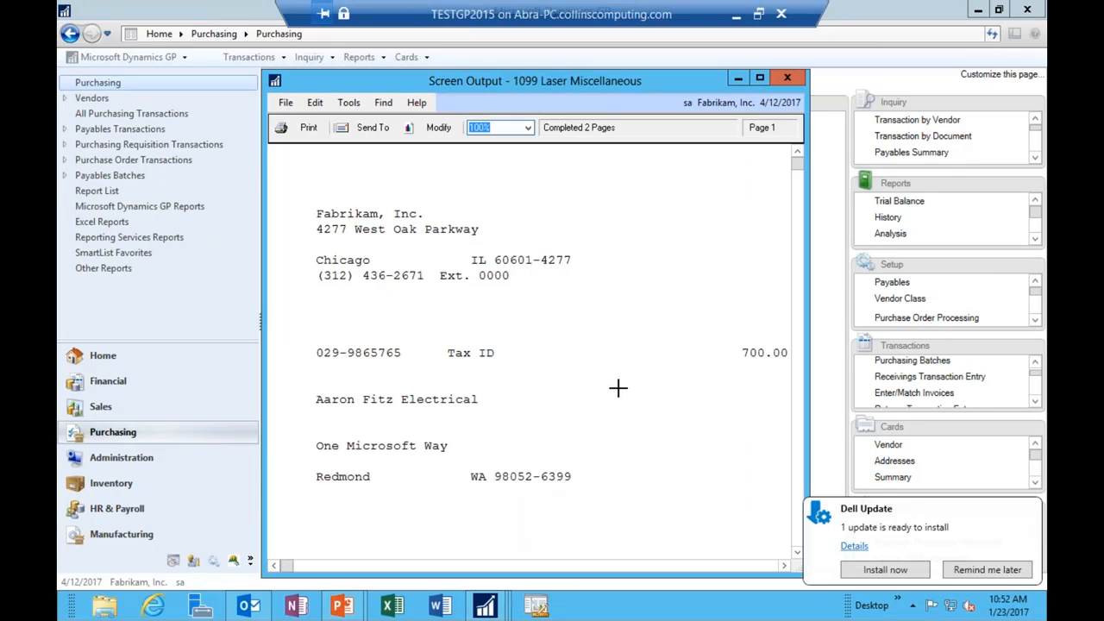
{"action": "scroll", "coordinate": [617, 388], "scroll_direction": "down", "scroll_amount": 15}
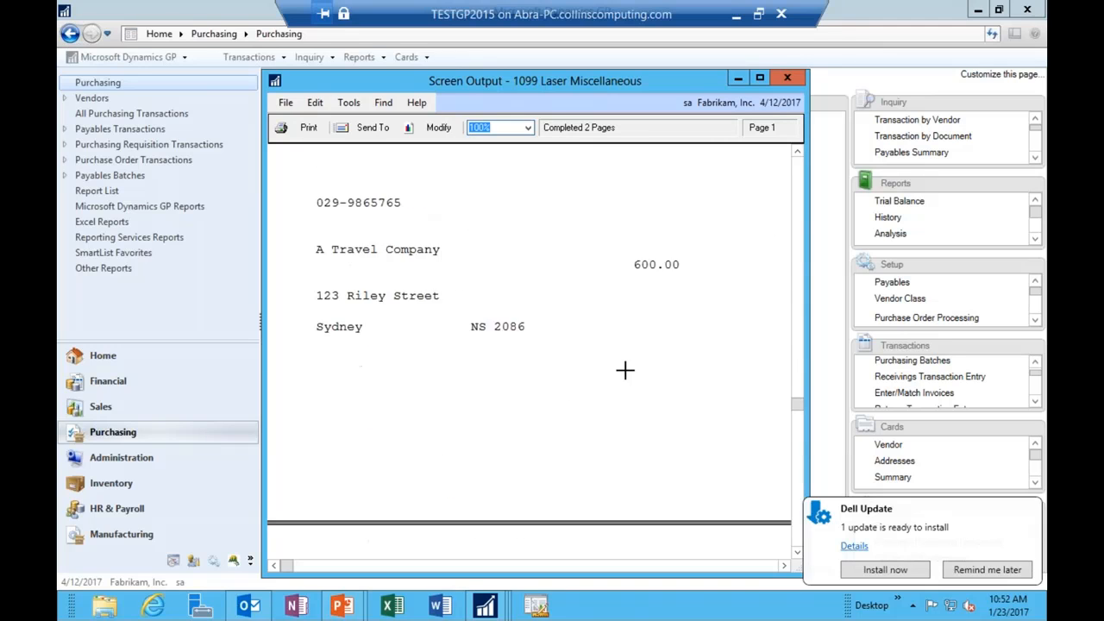
{"action": "scroll", "coordinate": [624, 370], "scroll_direction": "down", "scroll_amount": 20}
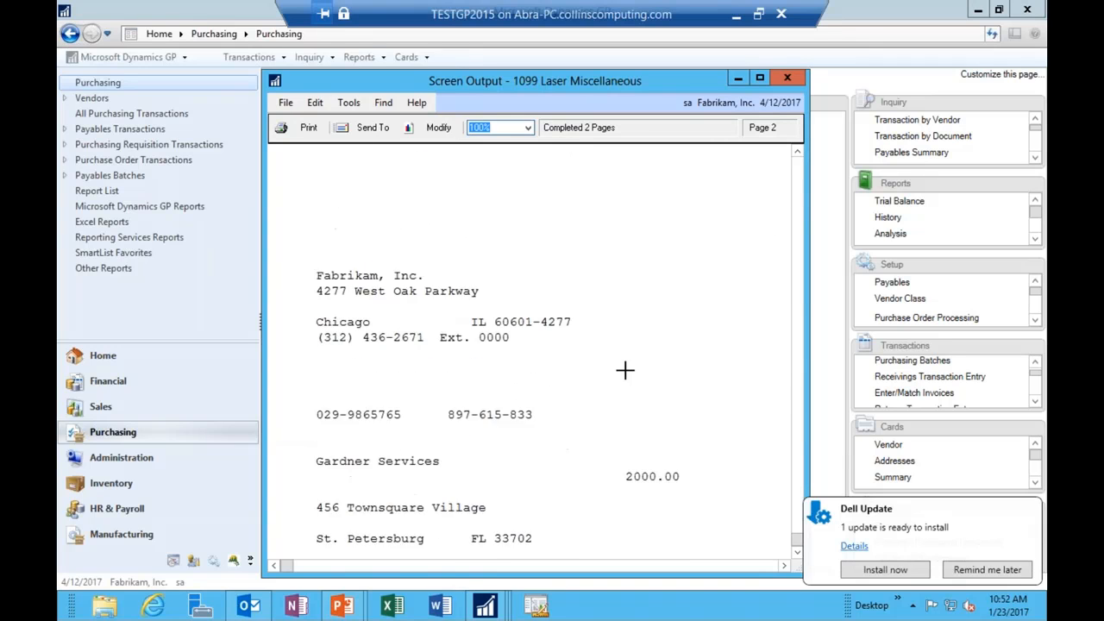
{"action": "scroll", "coordinate": [624, 370], "scroll_direction": "down", "scroll_amount": 5}
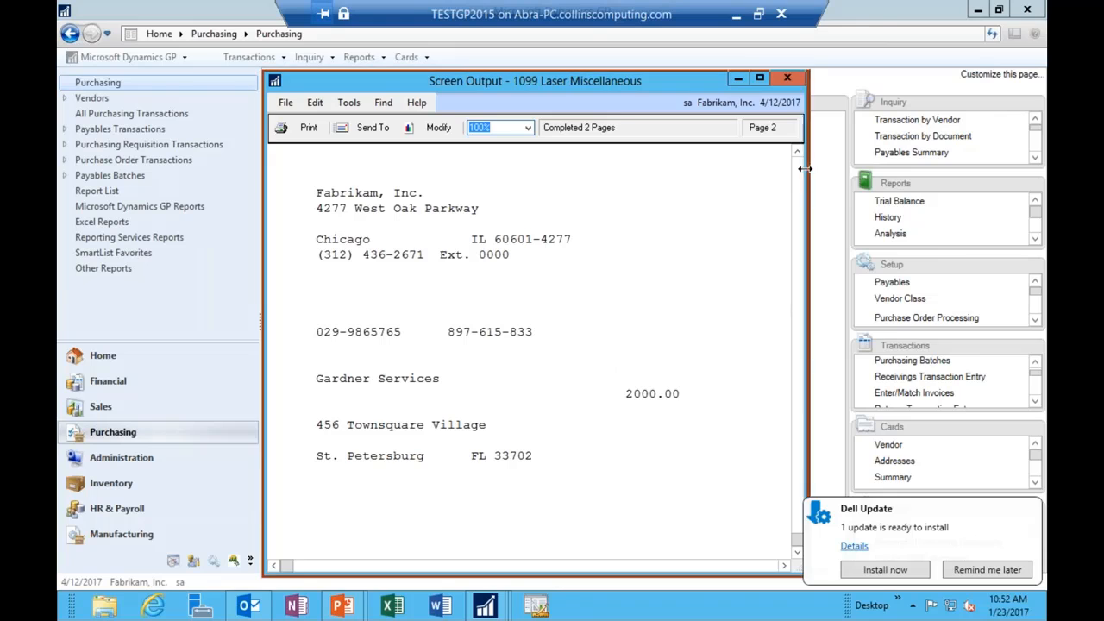
{"action": "left_click_drag", "start_coordinate": [803, 169], "coordinate": [980, 169]}
{"action": "left_click", "coordinate": [935, 78]}
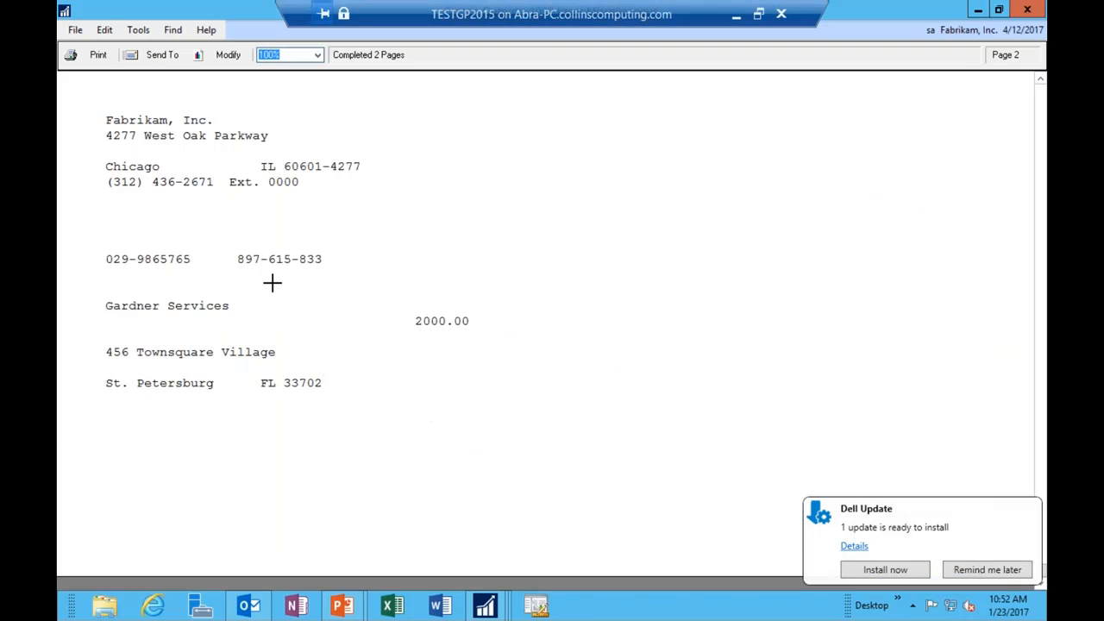
Step: Scroll through both preview pages, including Gardner Services at 2000.00
{"action": "scroll", "coordinate": [306, 239], "scroll_direction": "up", "scroll_amount": 20}
{"action": "scroll", "coordinate": [304, 239], "scroll_direction": "up", "scroll_amount": 20}
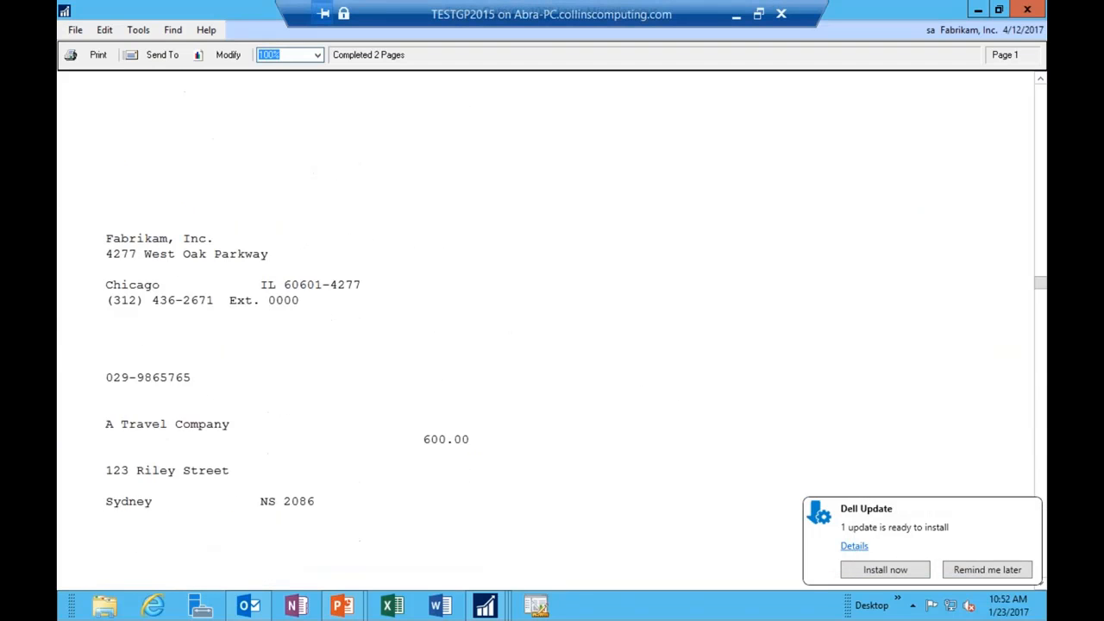
{"action": "scroll", "coordinate": [303, 239], "scroll_direction": "up", "scroll_amount": 5}
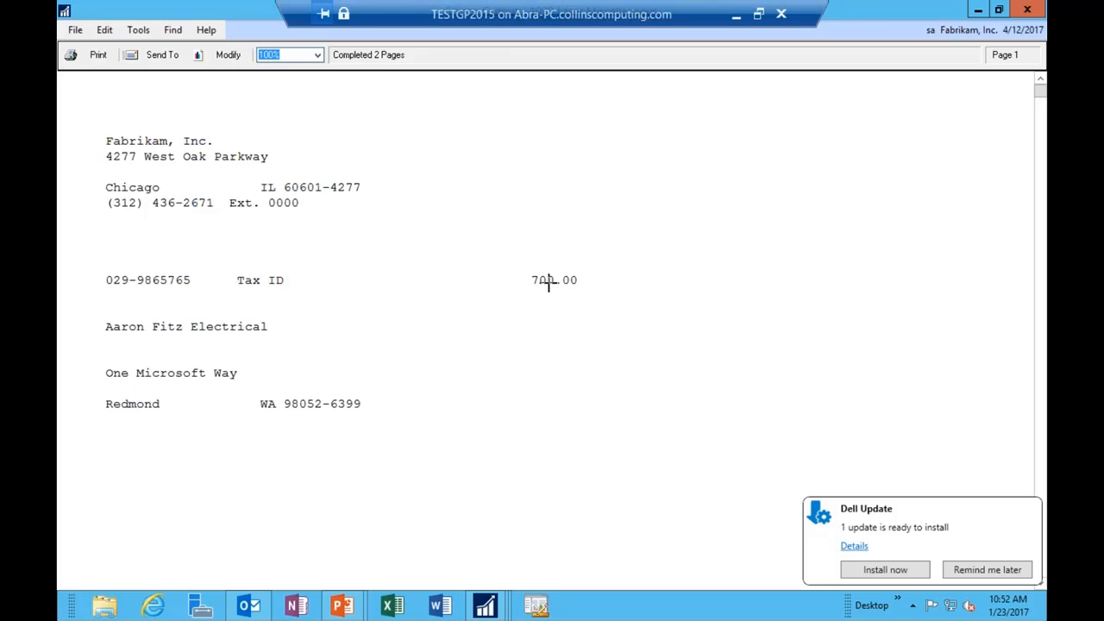
{"action": "scroll", "coordinate": [548, 283], "scroll_direction": "down", "scroll_amount": 11}
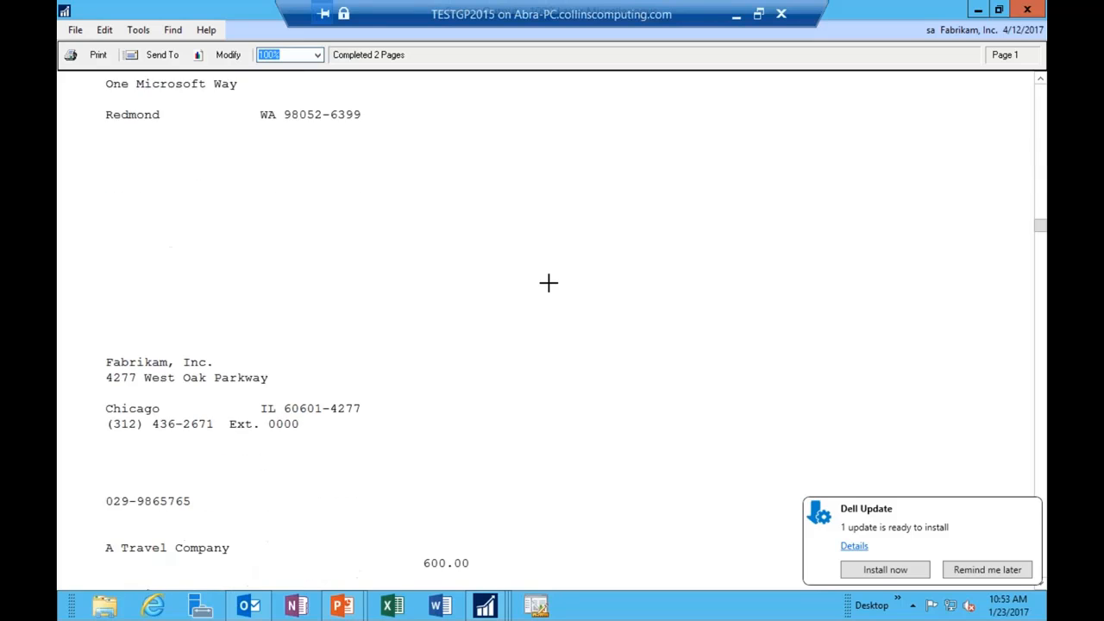
{"action": "scroll", "coordinate": [549, 283], "scroll_direction": "up", "scroll_amount": 10}
{"action": "scroll", "coordinate": [556, 279], "scroll_direction": "down", "scroll_amount": 10}
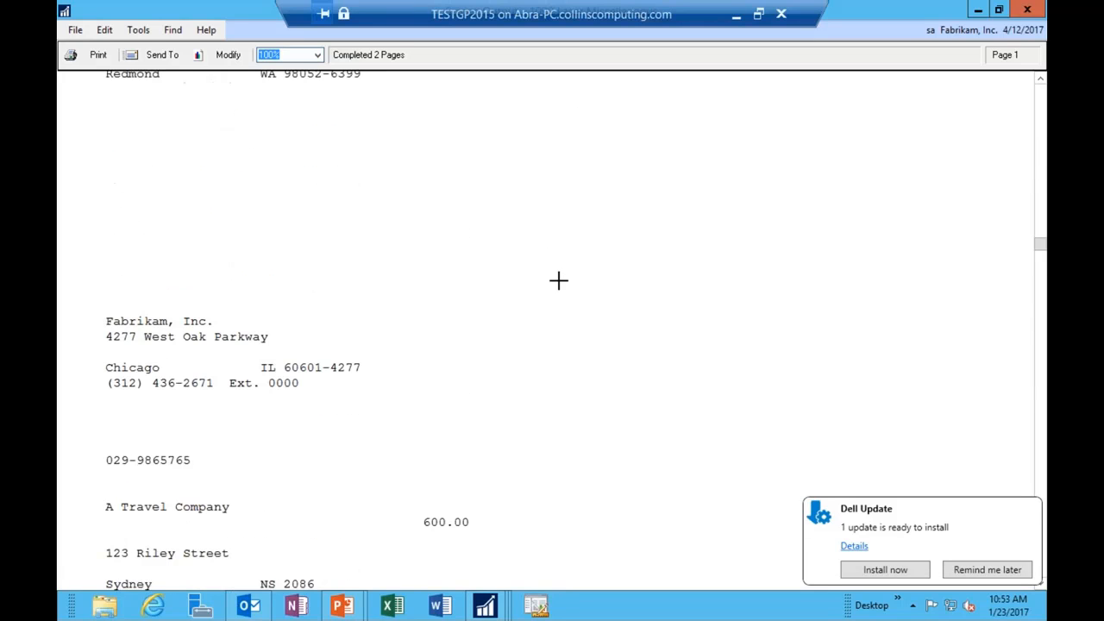
{"action": "left_click", "coordinate": [440, 234]}
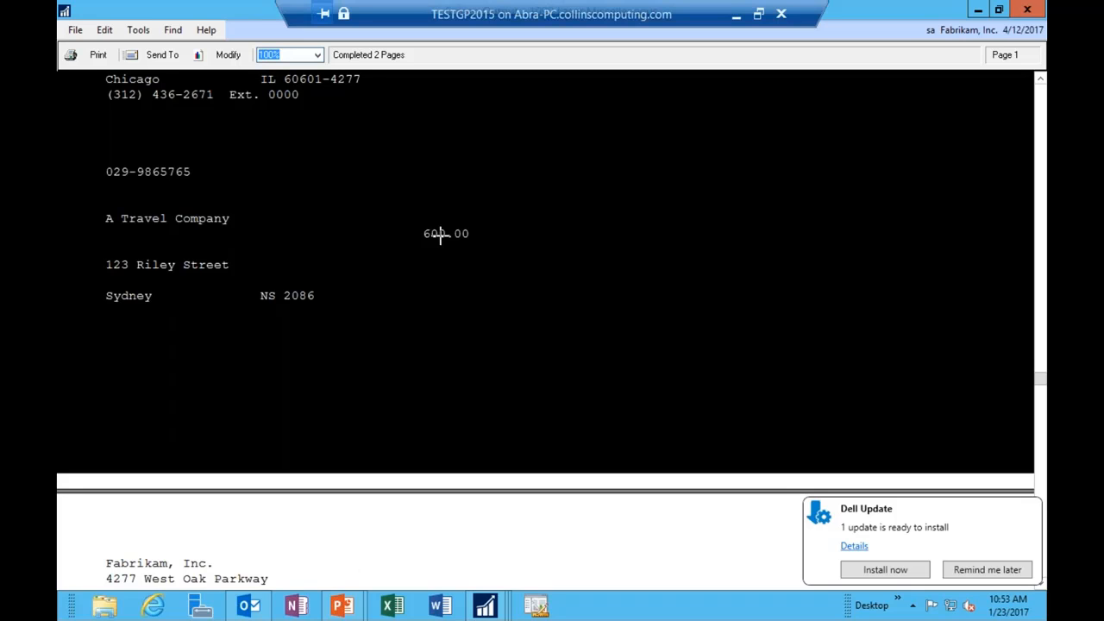
{"action": "scroll", "coordinate": [463, 385], "scroll_direction": "down", "scroll_amount": 3}
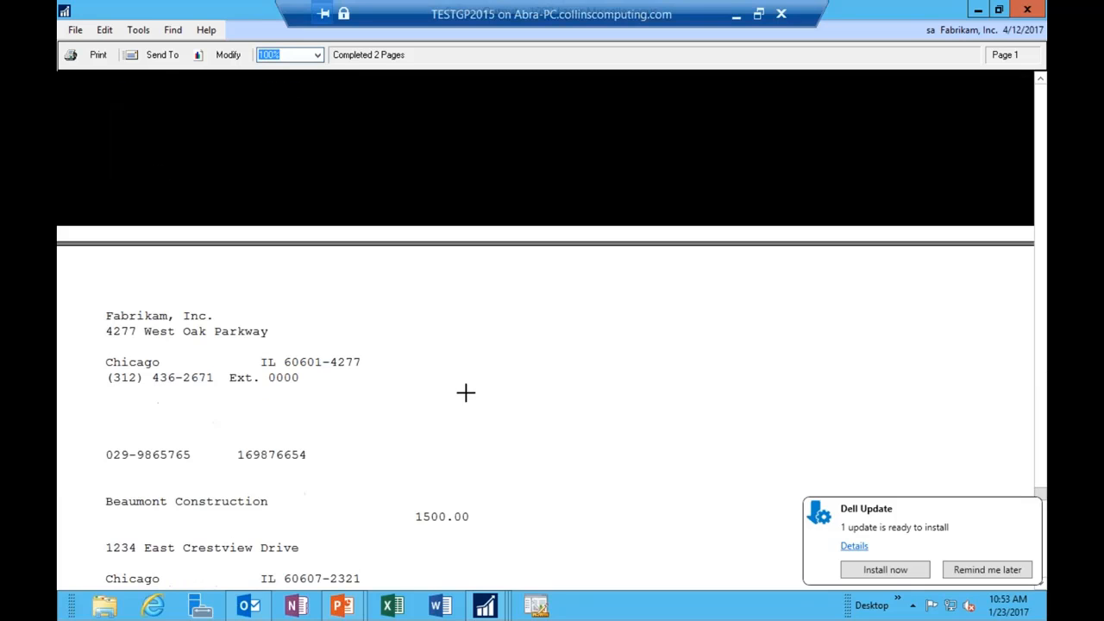
{"action": "scroll", "coordinate": [460, 430], "scroll_direction": "down", "scroll_amount": 6}
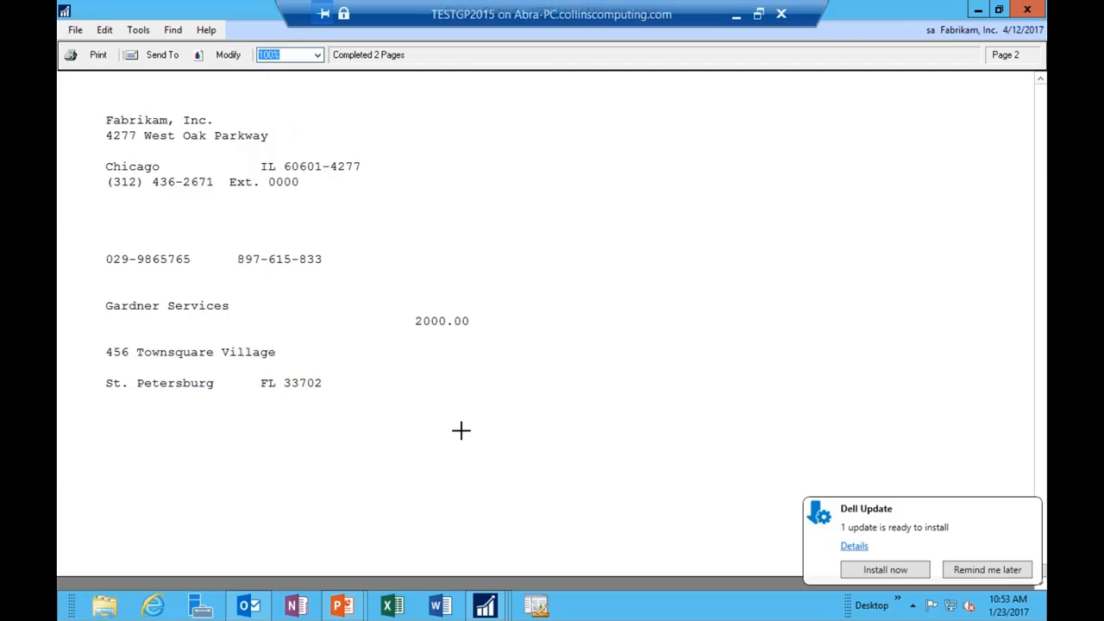
{"action": "scroll", "coordinate": [485, 303], "scroll_direction": "up", "scroll_amount": 10}
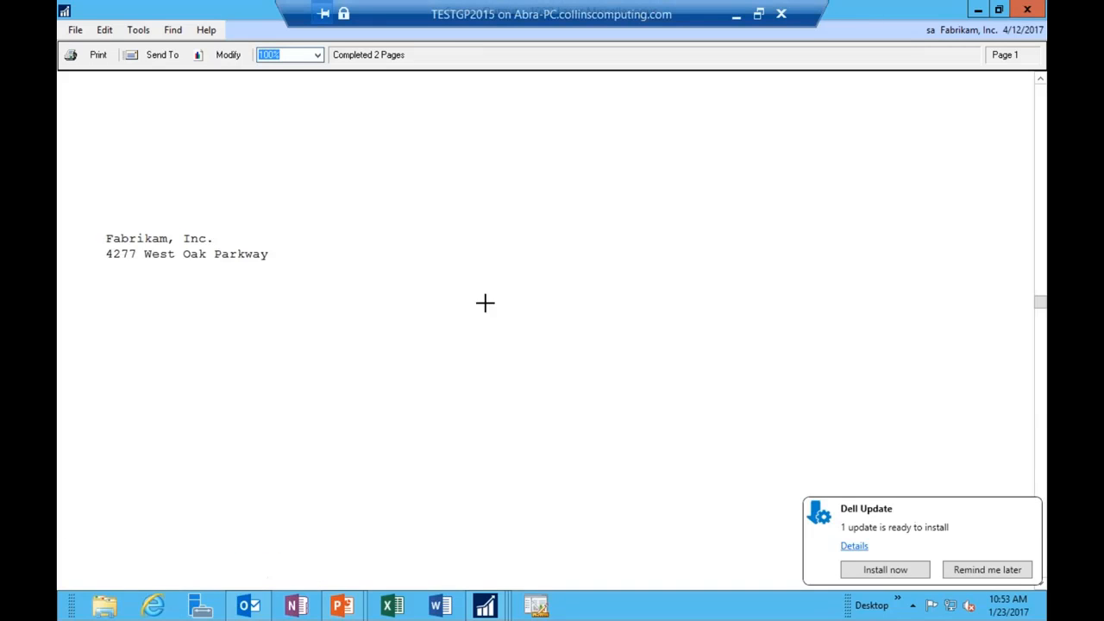
{"action": "scroll", "coordinate": [485, 302], "scroll_direction": "up", "scroll_amount": 5}
{"action": "left_click", "coordinate": [609, 337]}
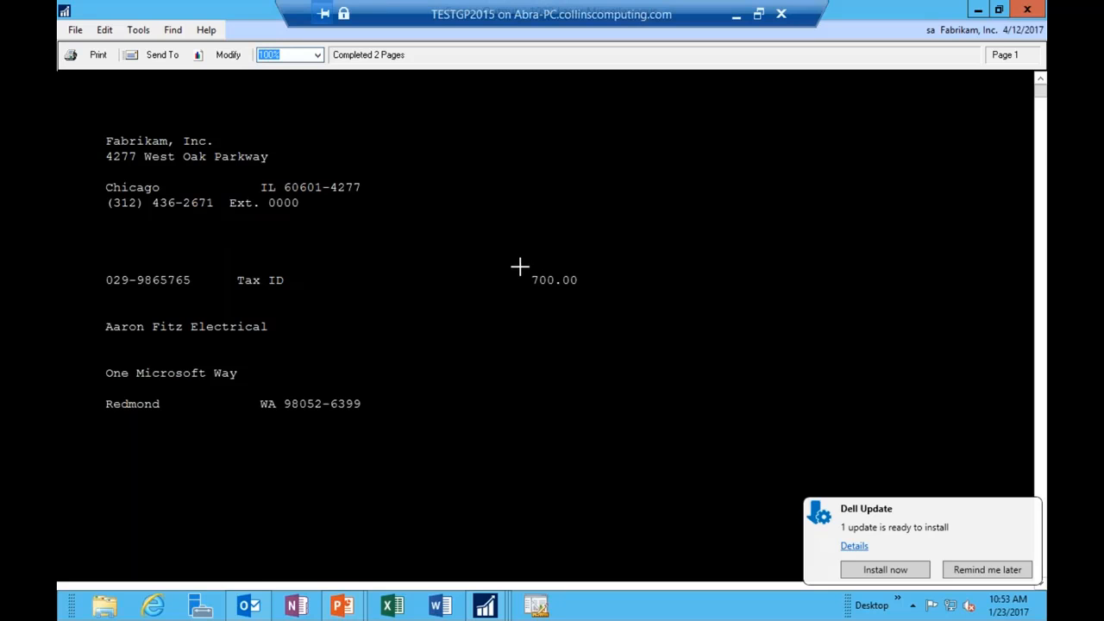
{"action": "scroll", "coordinate": [519, 263], "scroll_direction": "down", "scroll_amount": 3}
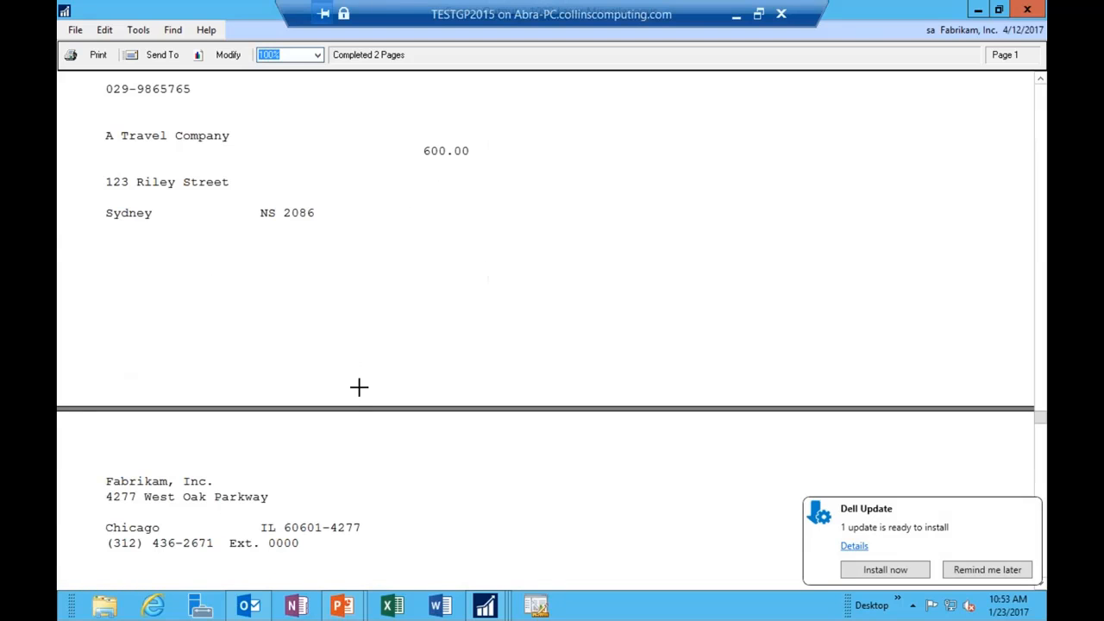
{"action": "scroll", "coordinate": [362, 387], "scroll_direction": "down", "scroll_amount": 3}
{"action": "scroll", "coordinate": [361, 387], "scroll_direction": "down", "scroll_amount": 15}
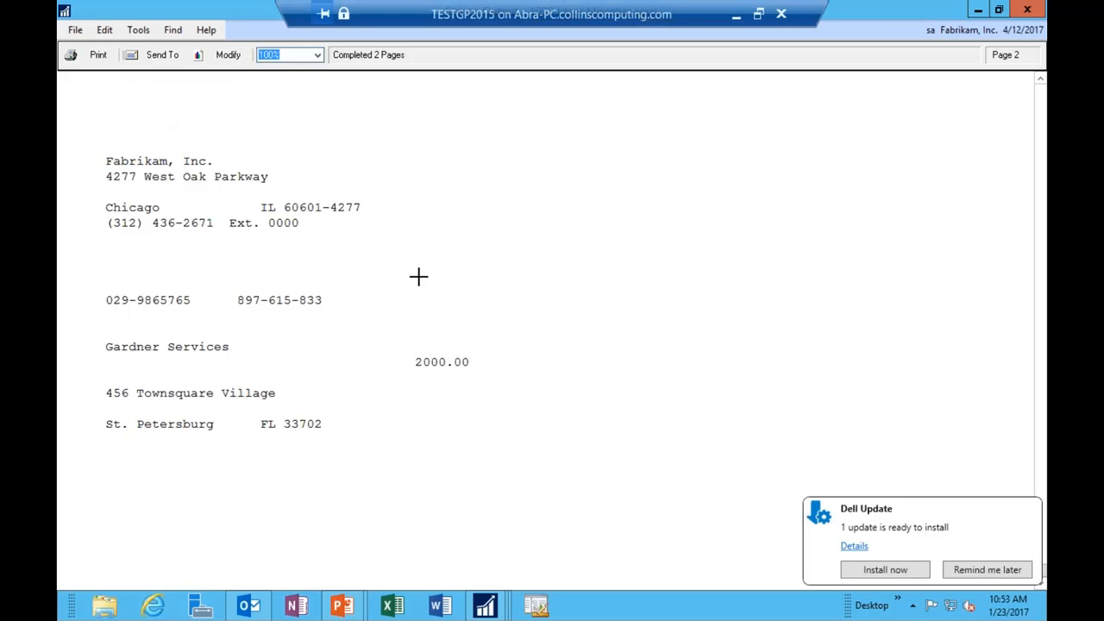
Step: Close the preview and reset Print 1099 to Interest type for year 2014
{"action": "left_click", "coordinate": [1031, 11]}
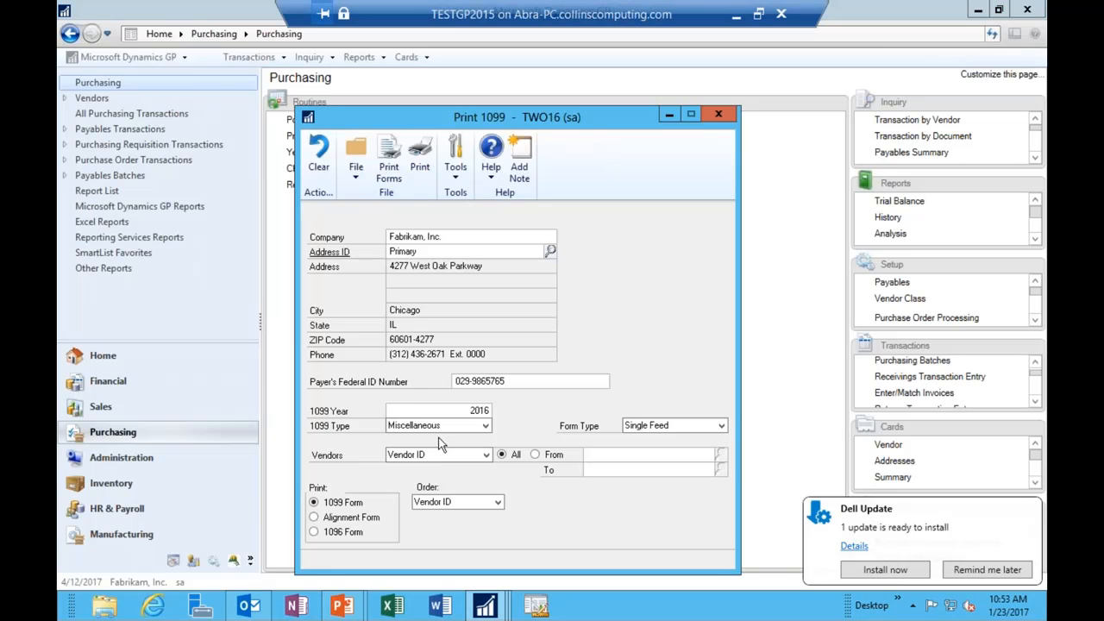
{"action": "left_click", "coordinate": [440, 425]}
{"action": "left_click", "coordinate": [432, 449]}
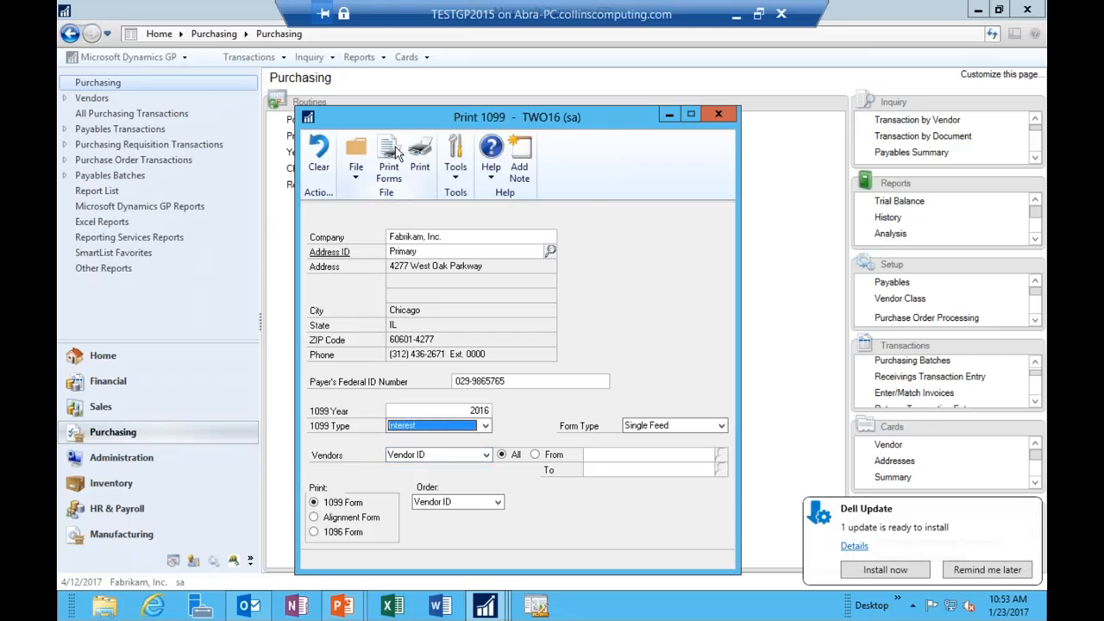
{"action": "double_click", "coordinate": [481, 410]}
{"action": "type", "text": "20"}
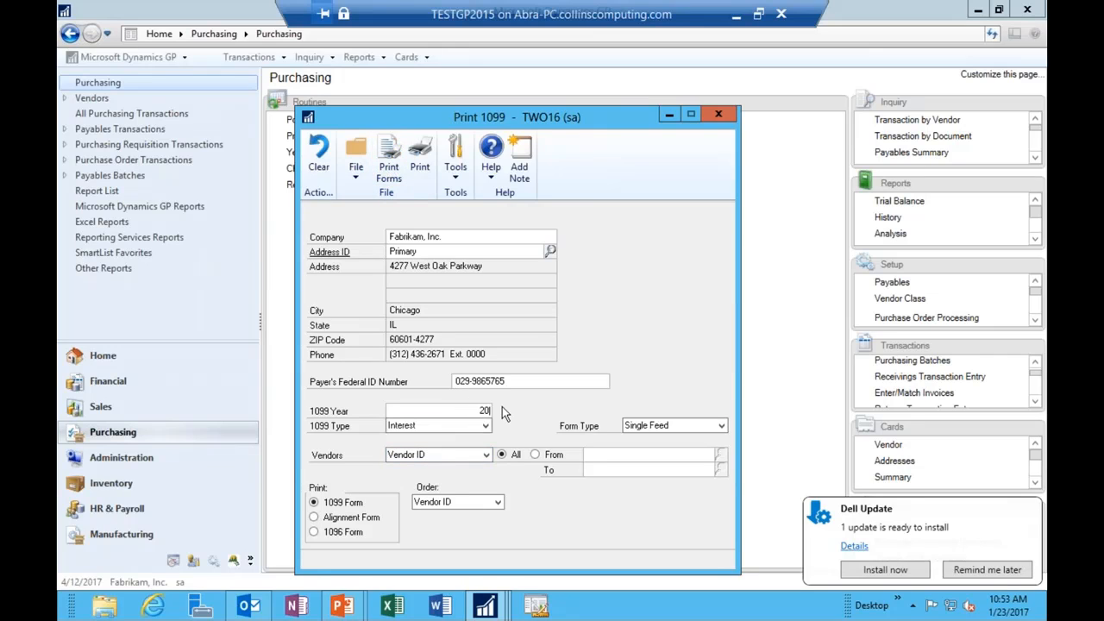
{"action": "key", "text": "Tab"}
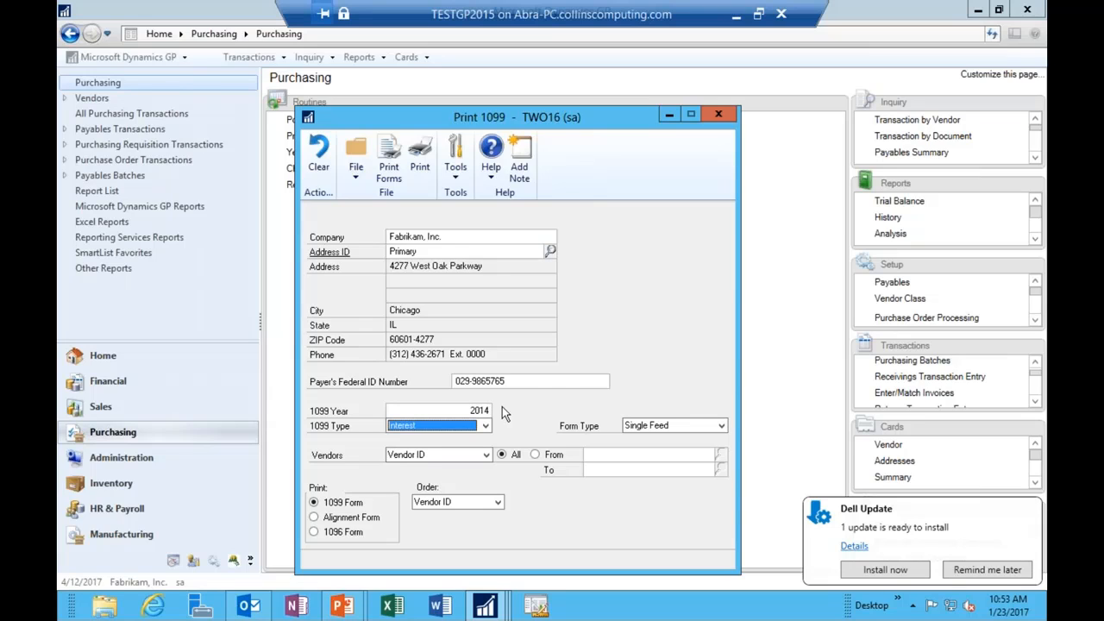
Step: Preview the Interest 1099 forms on screen, scroll both pages, and close the preview
{"action": "left_click", "coordinate": [389, 177]}
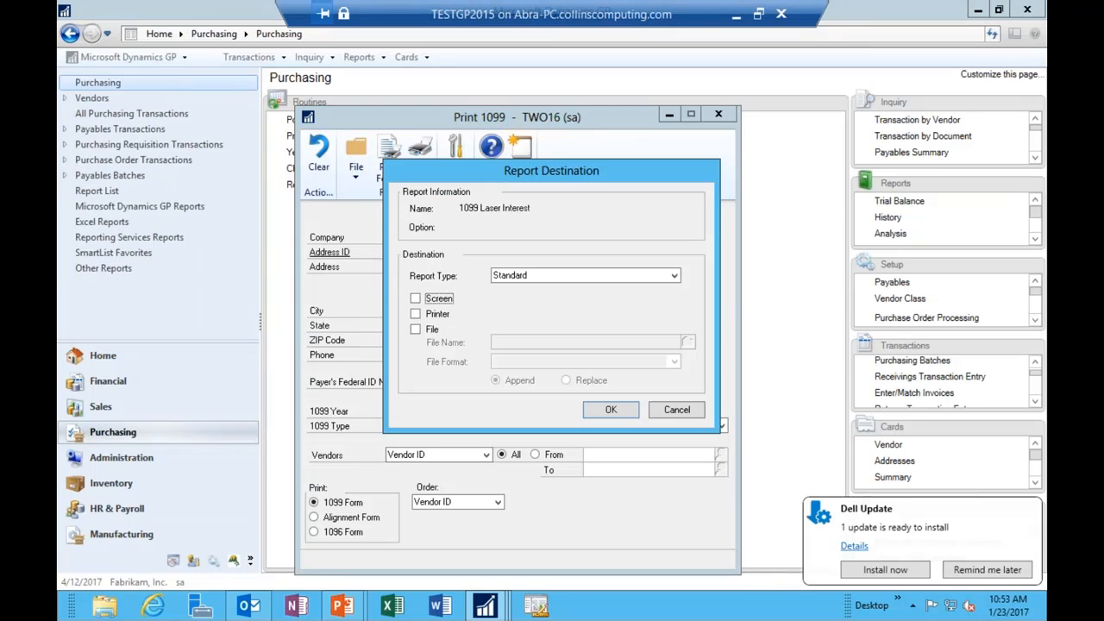
{"action": "left_click", "coordinate": [445, 299]}
{"action": "left_click", "coordinate": [610, 411]}
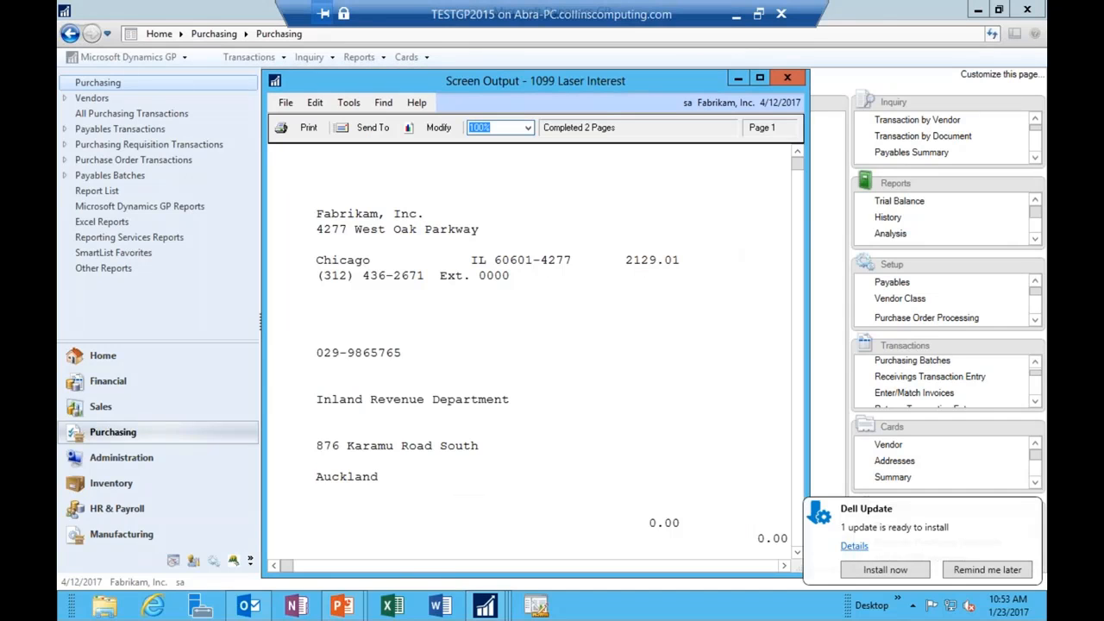
{"action": "scroll", "coordinate": [659, 361], "scroll_direction": "down", "scroll_amount": 3}
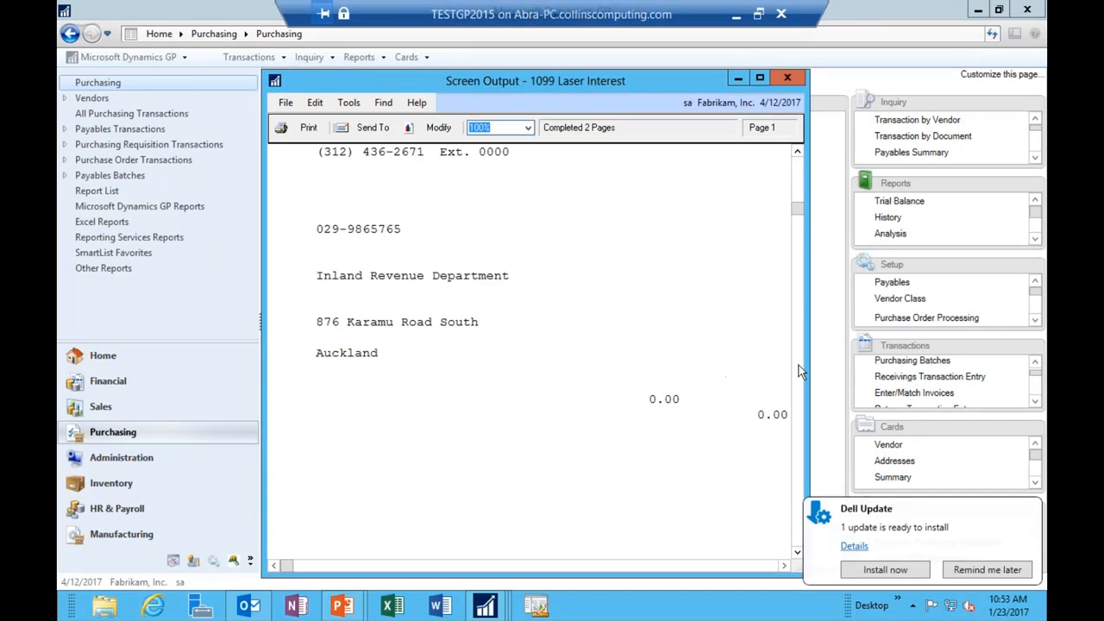
{"action": "left_click_drag", "start_coordinate": [806, 365], "coordinate": [1040, 368]}
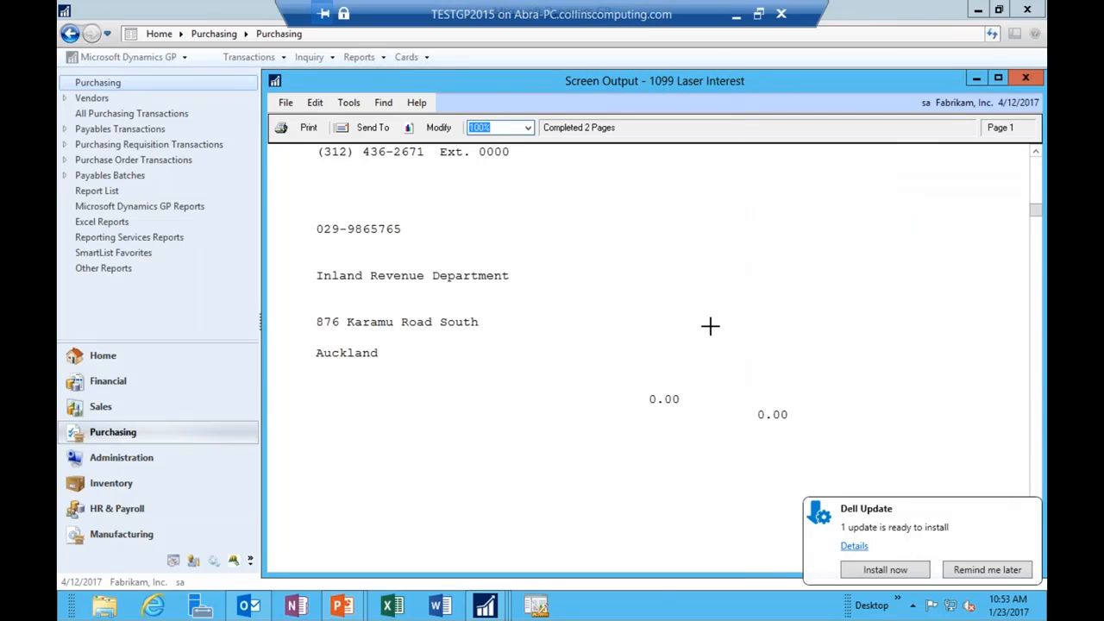
{"action": "scroll", "coordinate": [709, 325], "scroll_direction": "down", "scroll_amount": 5}
{"action": "scroll", "coordinate": [710, 326], "scroll_direction": "down", "scroll_amount": 15}
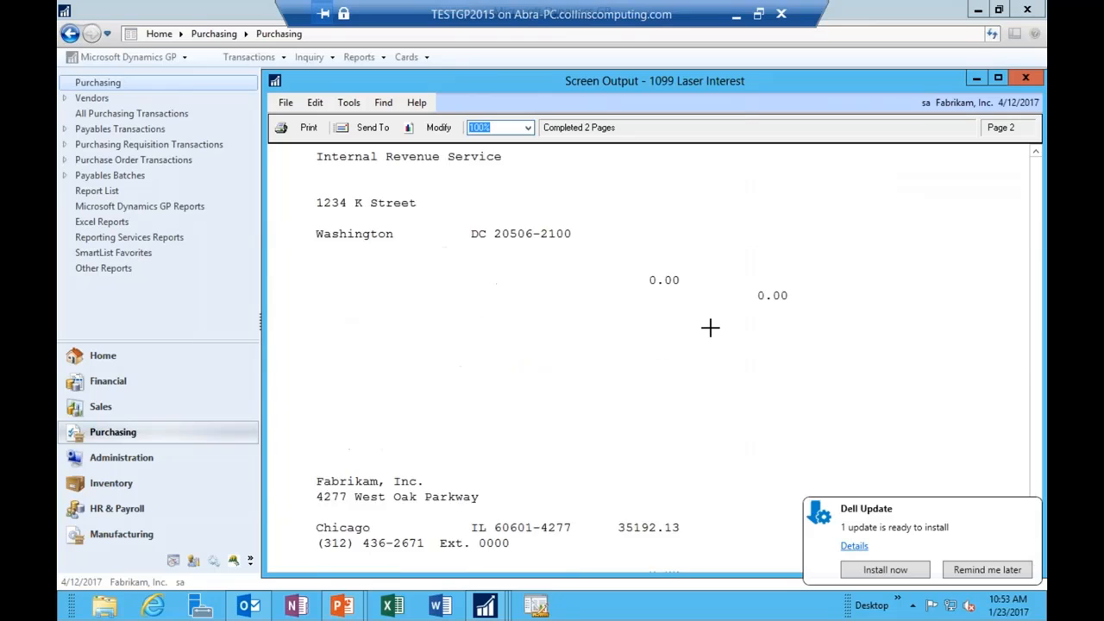
{"action": "scroll", "coordinate": [710, 330], "scroll_direction": "up", "scroll_amount": 20}
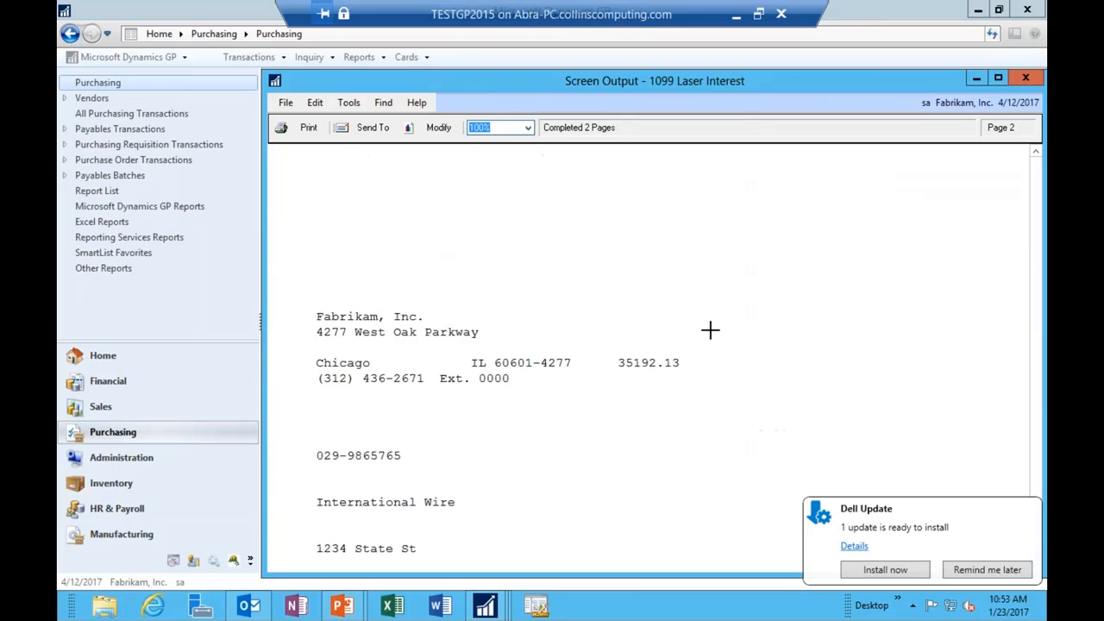
{"action": "scroll", "coordinate": [708, 332], "scroll_direction": "up", "scroll_amount": 5}
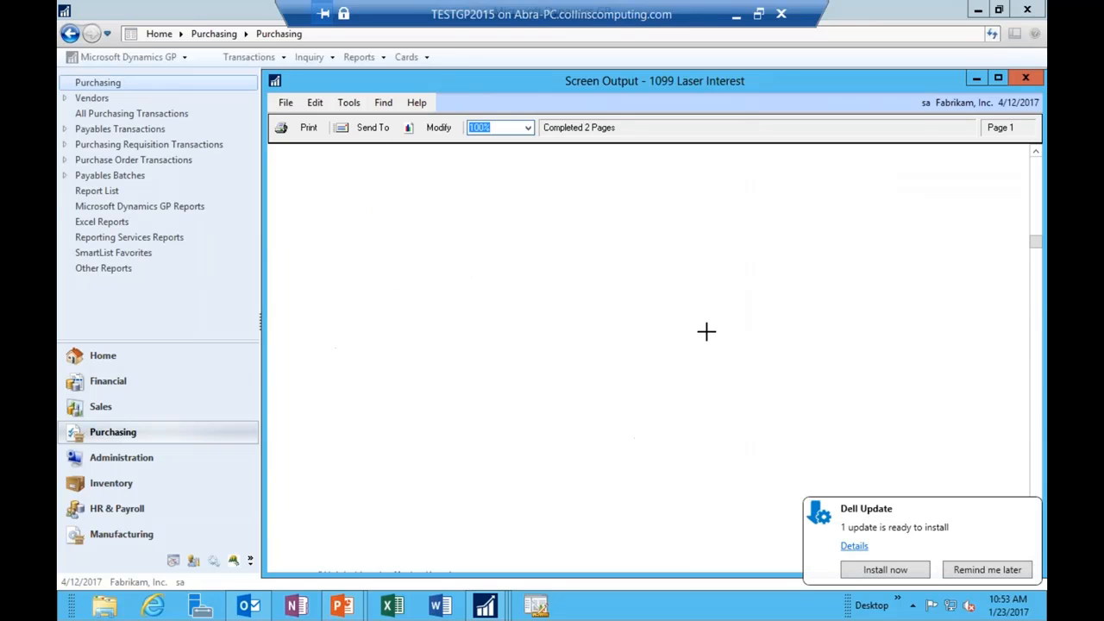
{"action": "left_click", "coordinate": [1025, 79]}
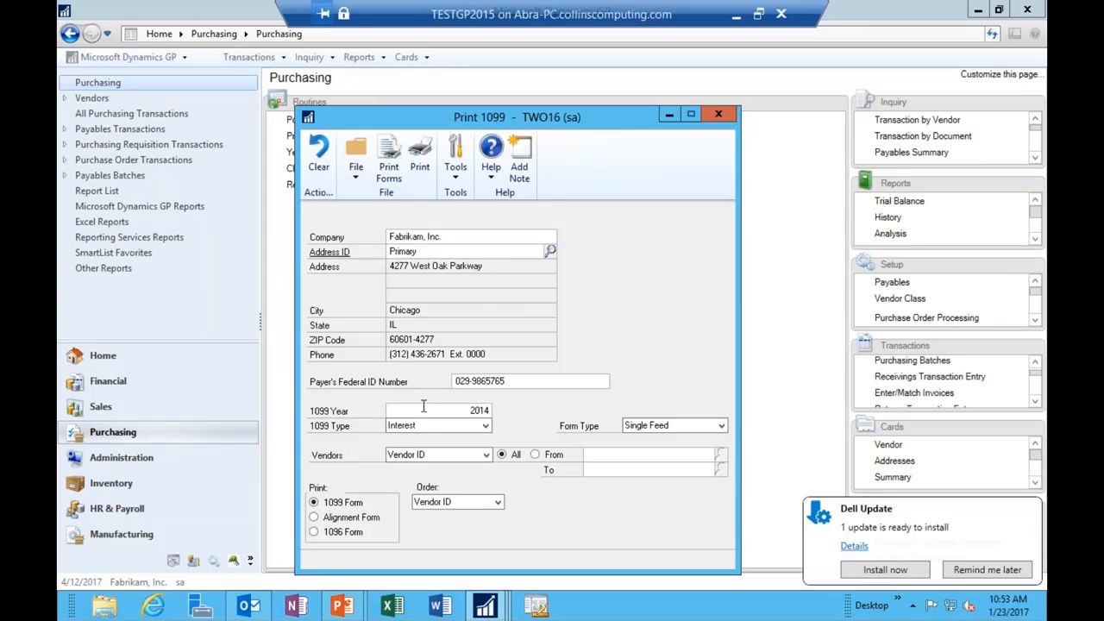
Step: Route the forms to a printer, check the 0.000 alignment offsets, then cancel printing
{"action": "left_click", "coordinate": [399, 179]}
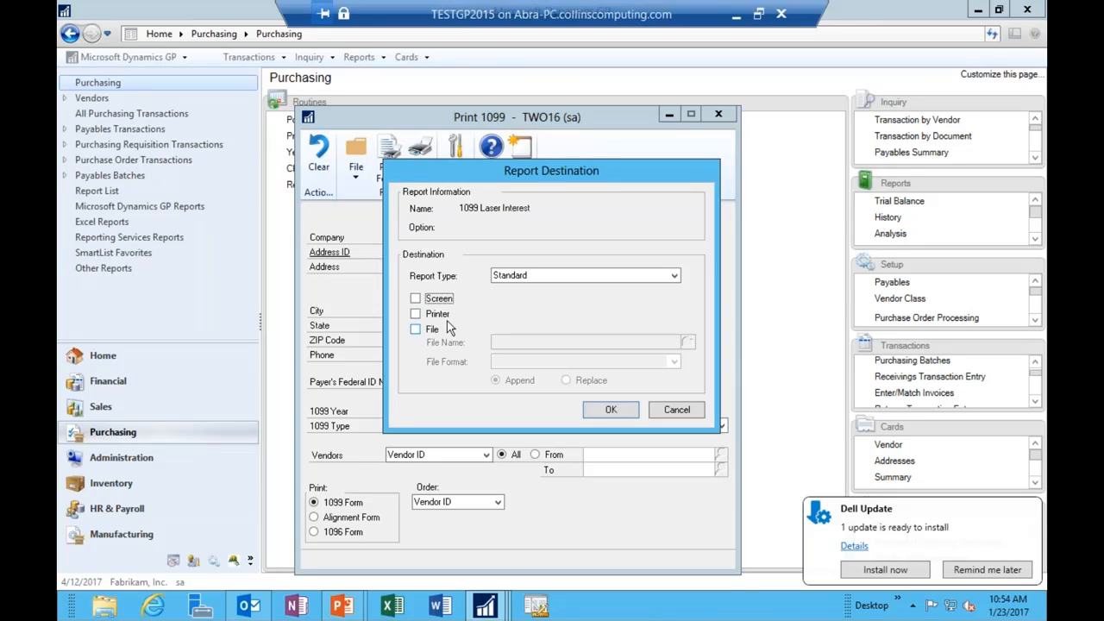
{"action": "left_click", "coordinate": [438, 315]}
{"action": "left_click", "coordinate": [626, 407]}
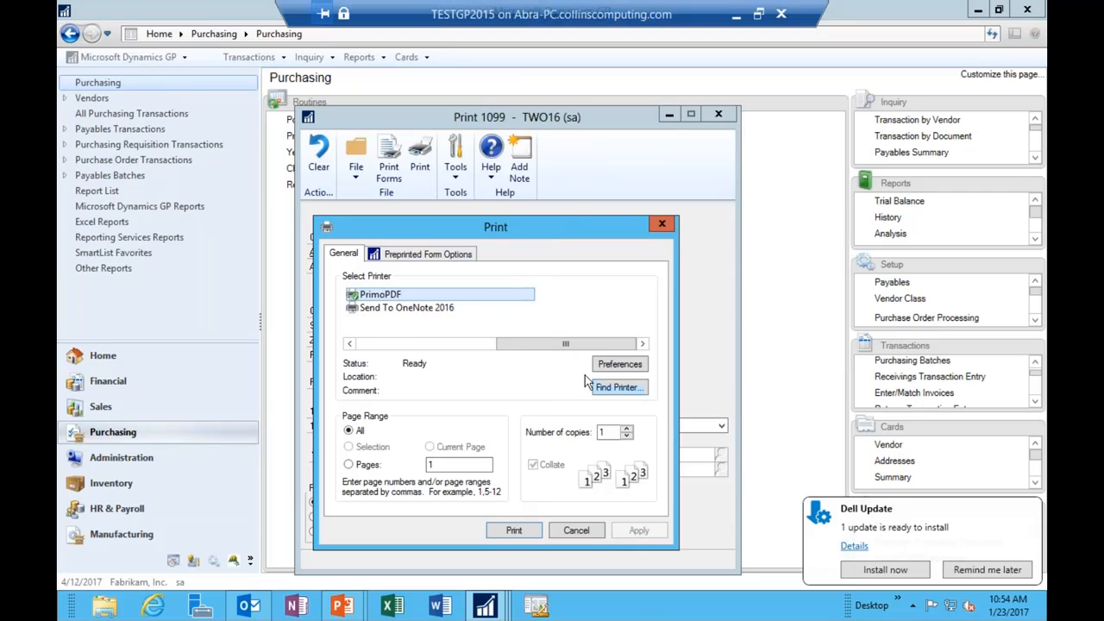
{"action": "left_click", "coordinate": [457, 255]}
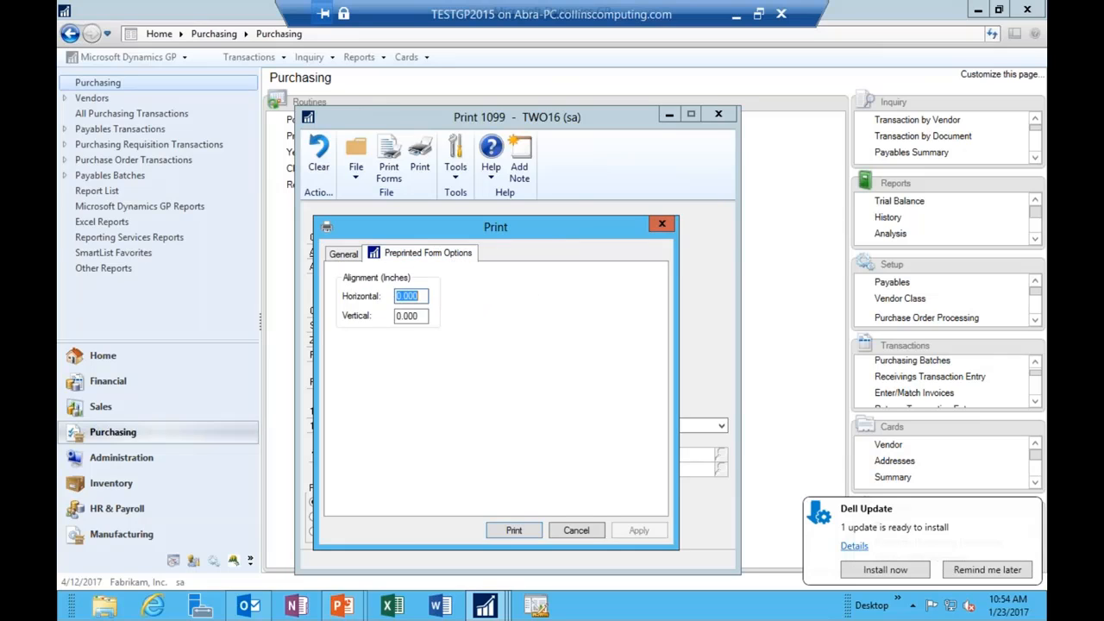
{"action": "left_click", "coordinate": [406, 316]}
{"action": "left_click", "coordinate": [420, 296]}
{"action": "left_click", "coordinate": [584, 529]}
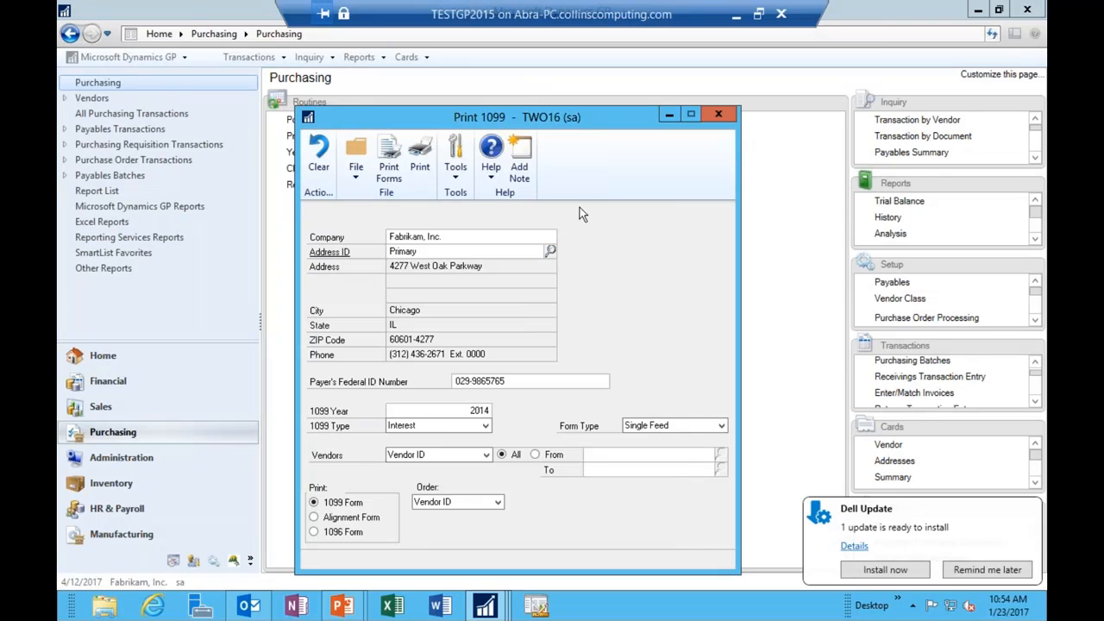
Step: Preview the 1099 Laser Interest forms on screen again and open the report for modification
{"action": "left_click", "coordinate": [389, 168]}
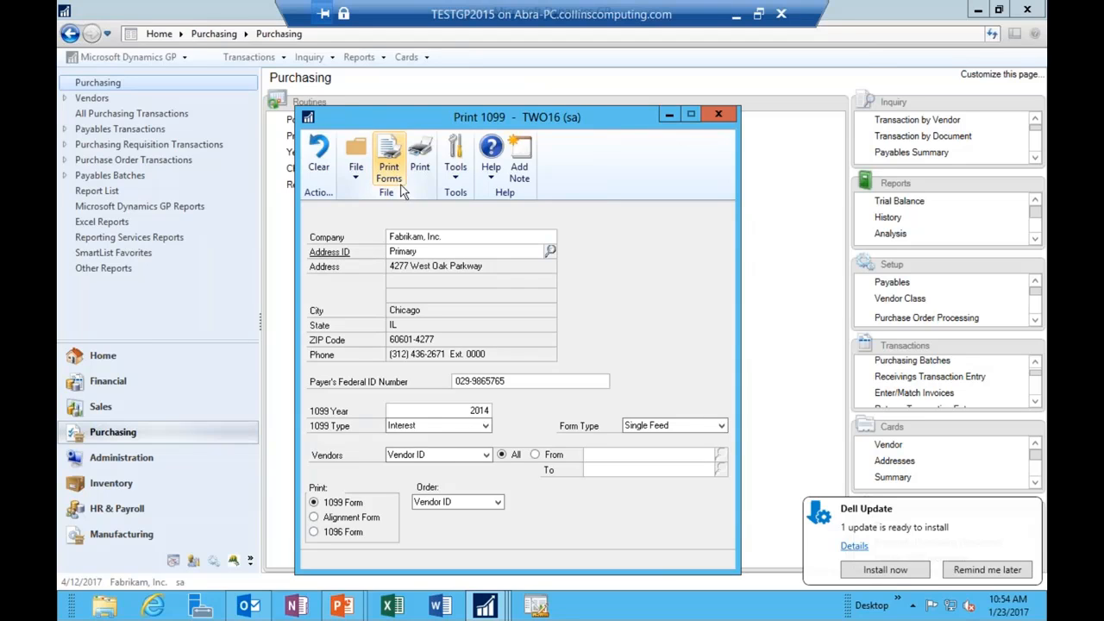
{"action": "left_click", "coordinate": [448, 304]}
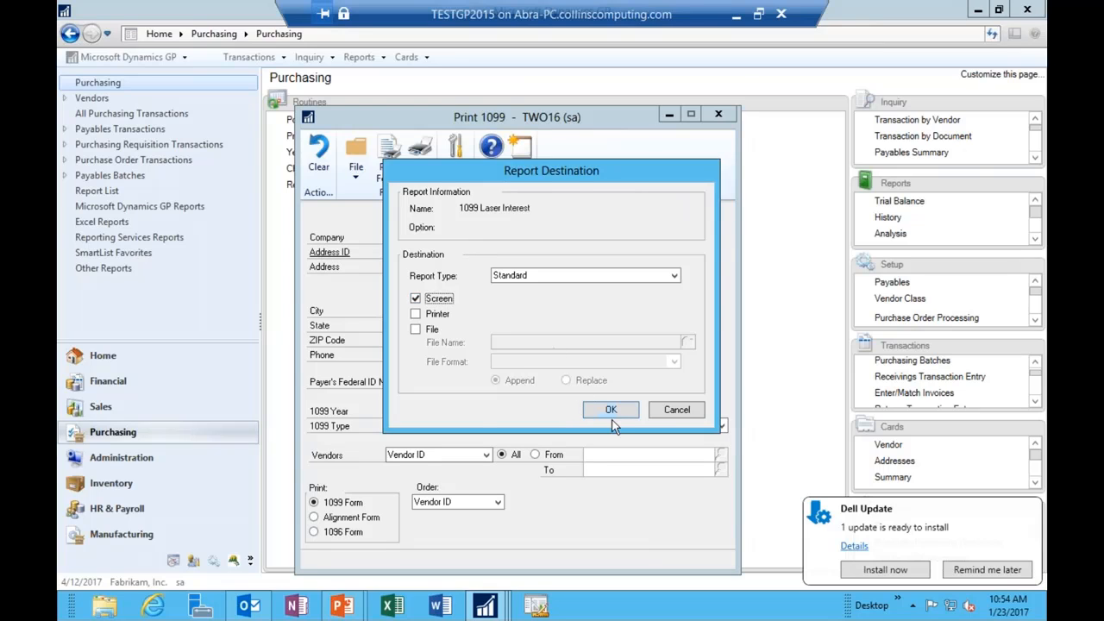
{"action": "left_click", "coordinate": [610, 408]}
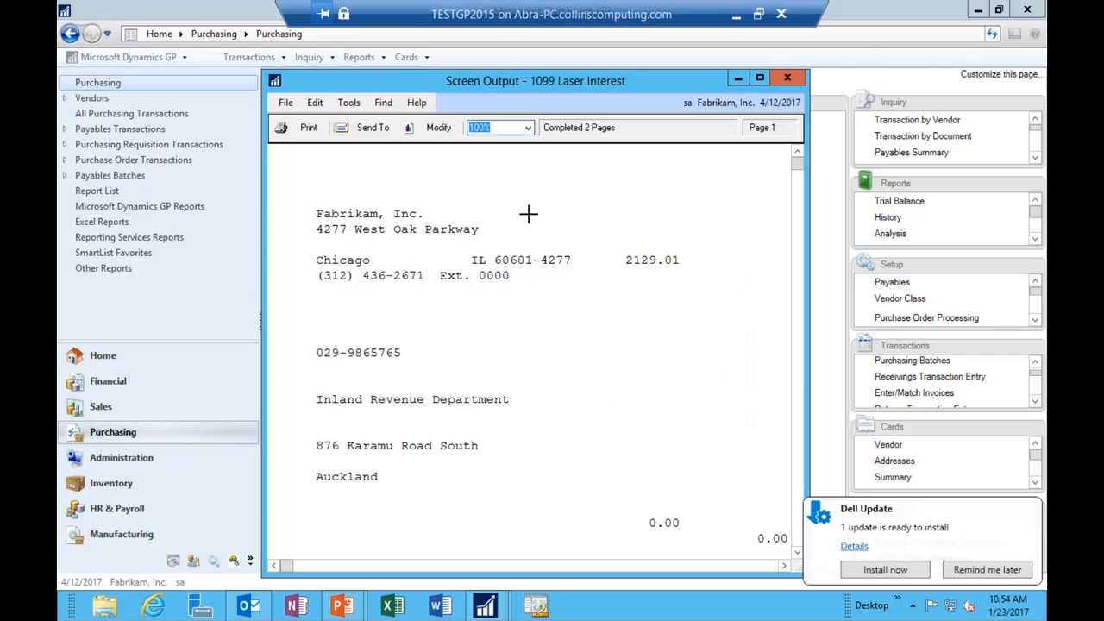
{"action": "left_click", "coordinate": [439, 130]}
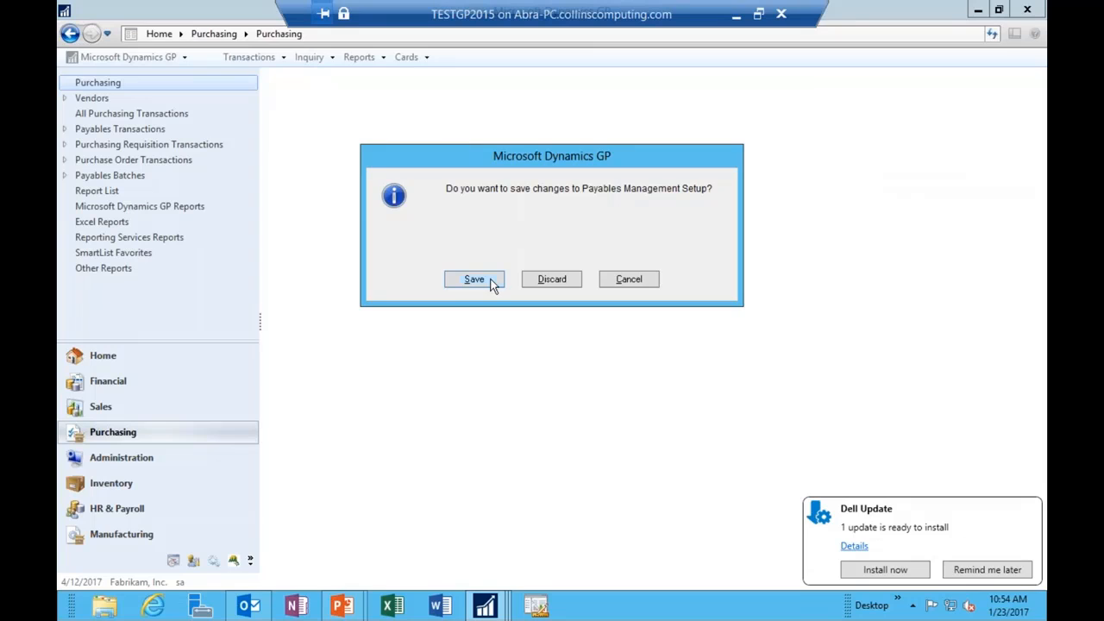
Step: Enlarge the 1099 Laser Interest layout in Report Writer and select the field beside Zip Code
{"action": "left_click", "coordinate": [490, 282]}
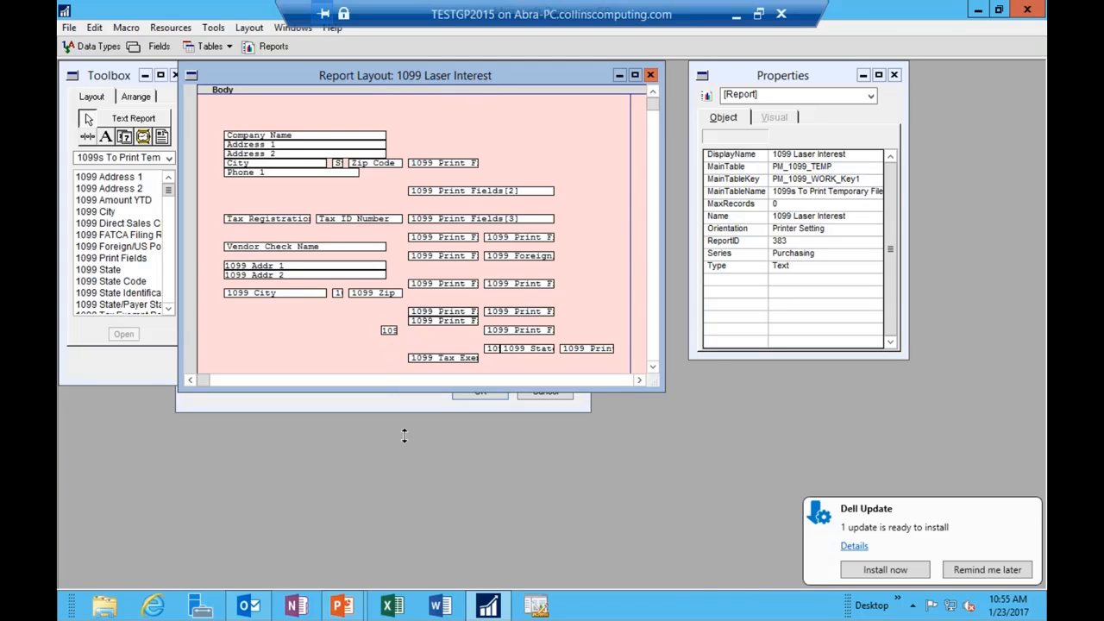
{"action": "left_click_drag", "start_coordinate": [403, 435], "coordinate": [431, 537]}
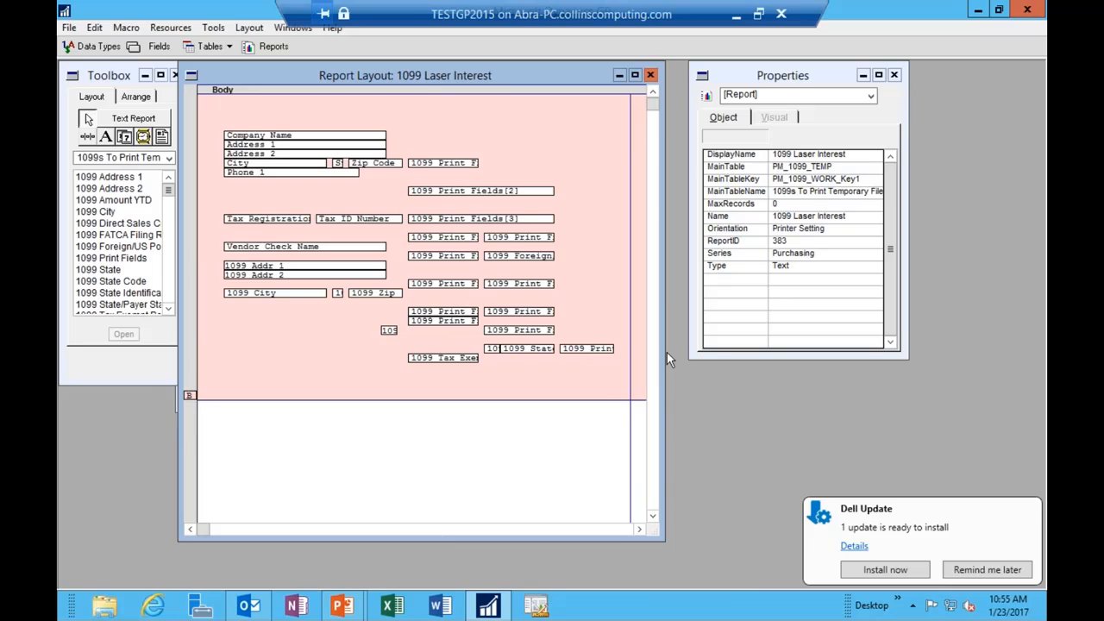
{"action": "left_click_drag", "start_coordinate": [667, 352], "coordinate": [918, 324]}
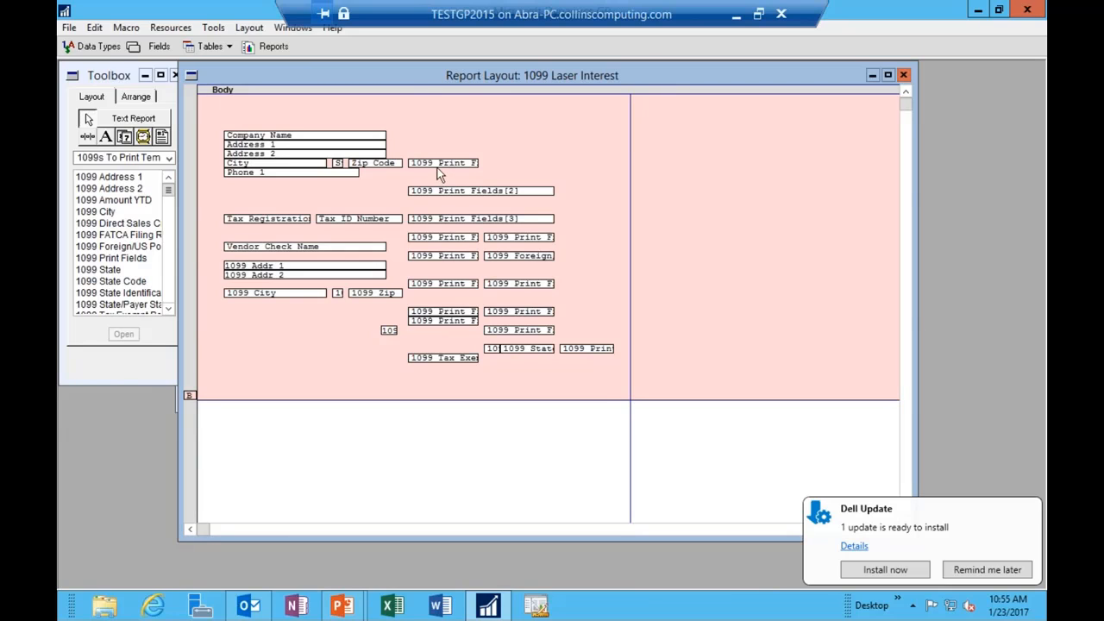
{"action": "mouse_move", "coordinate": [438, 163]}
{"action": "left_mouse_down"}
{"action": "mouse_move", "coordinate": [561, 153]}
{"action": "mouse_move", "coordinate": [423, 148]}
{"action": "mouse_move", "coordinate": [442, 161]}
{"action": "left_mouse_up"}
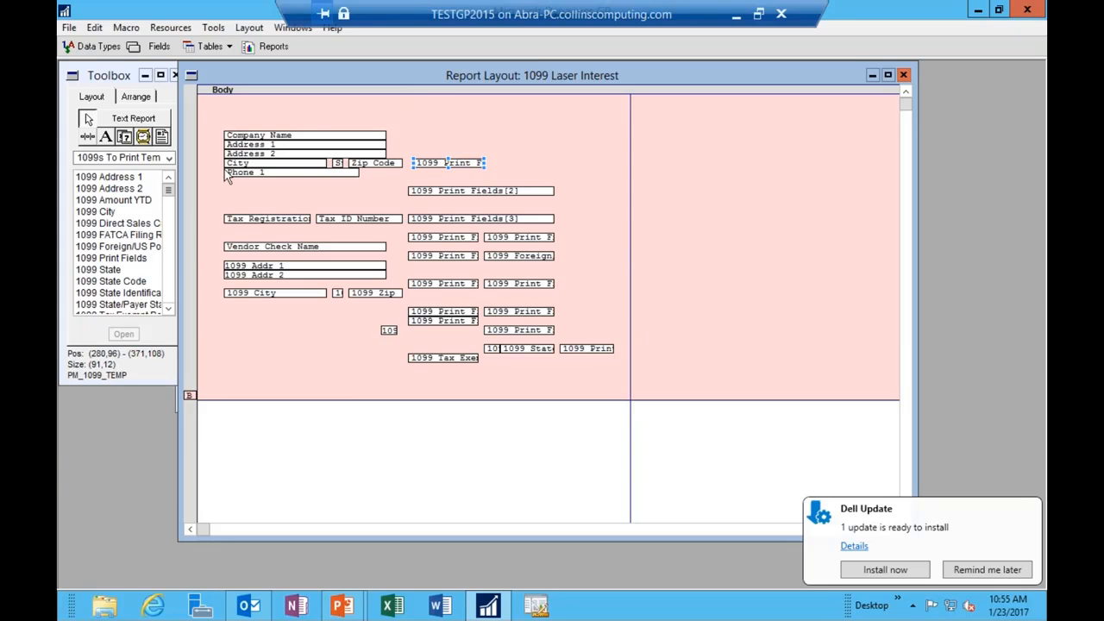
Step: Close the layout discarding changes, cancel the report definition, and return to Dynamics GP
{"action": "left_click", "coordinate": [902, 75]}
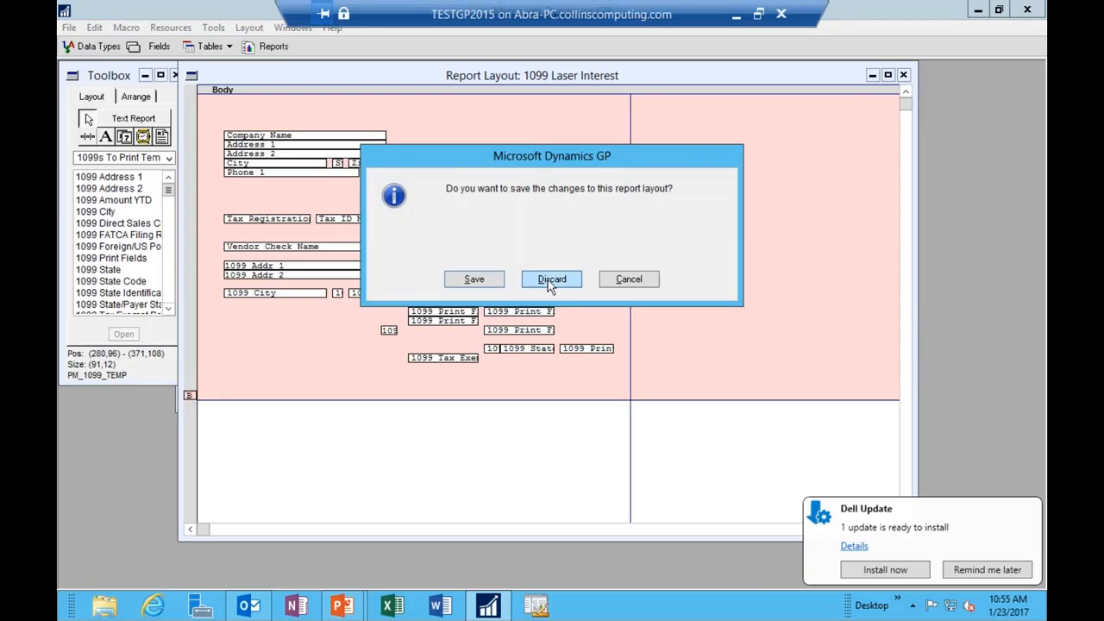
{"action": "left_click", "coordinate": [542, 282]}
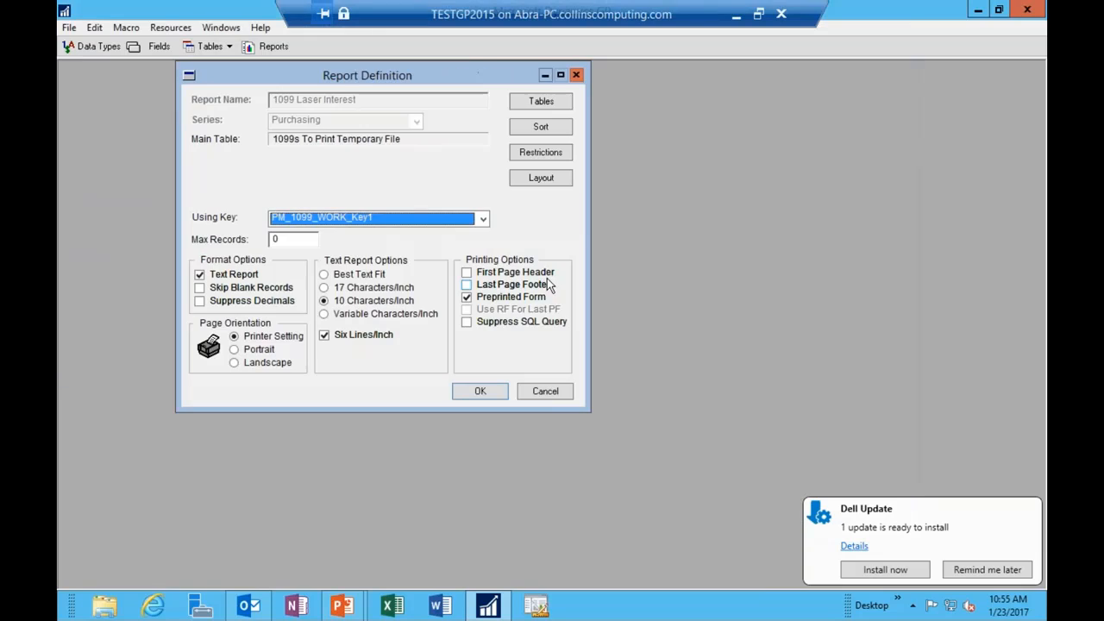
{"action": "left_click", "coordinate": [545, 392]}
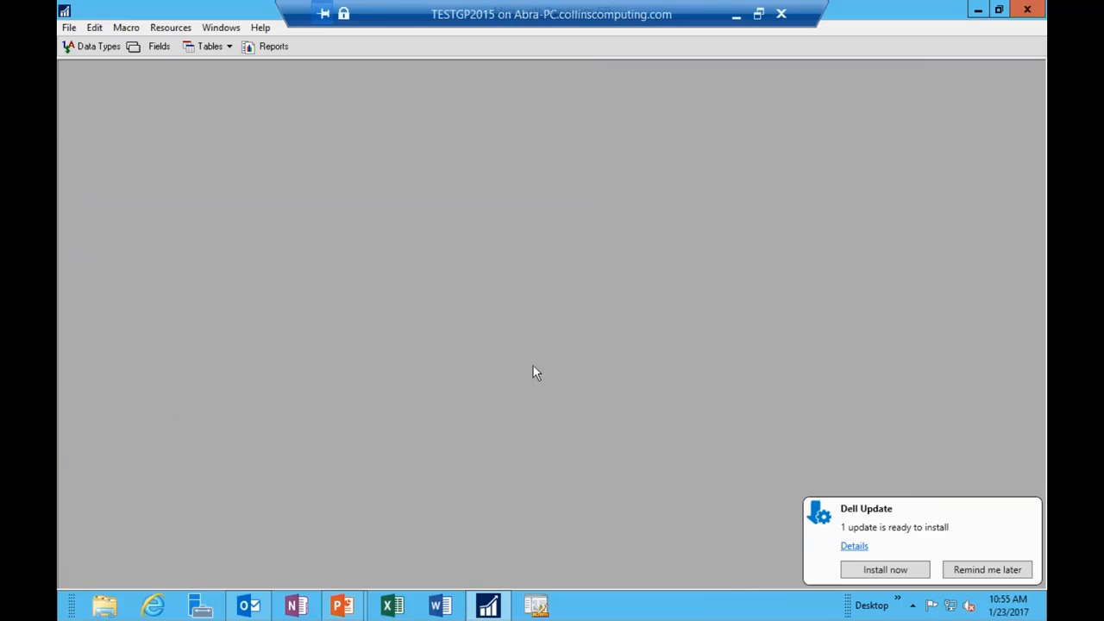
{"action": "left_click", "coordinate": [69, 27]}
{"action": "left_click", "coordinate": [103, 100]}
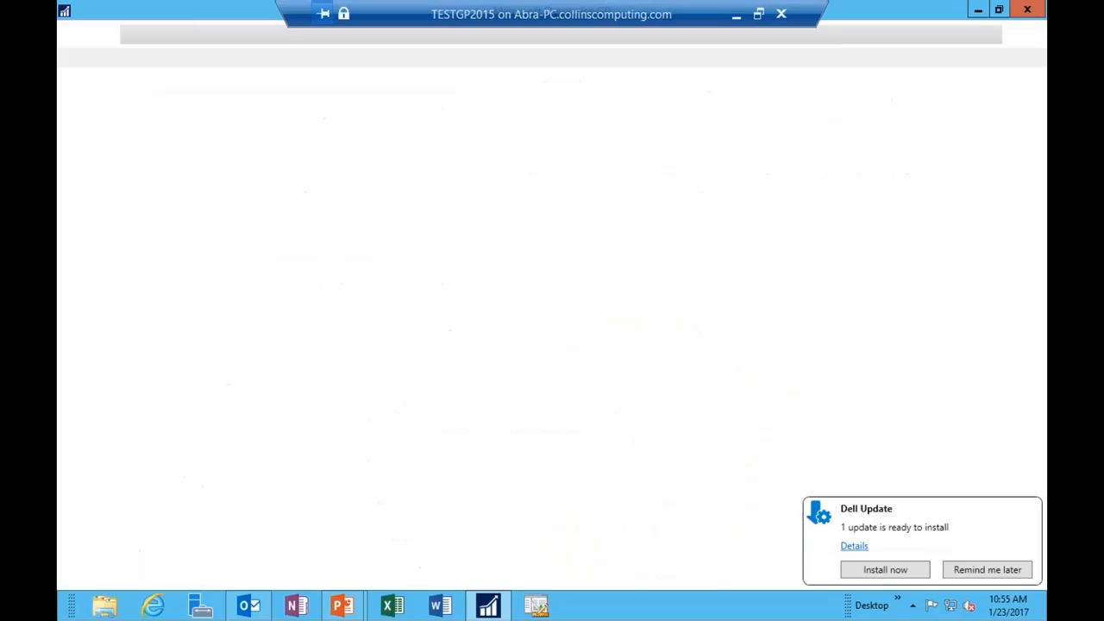
{"action": "mouse_move", "coordinate": [342, 604]}
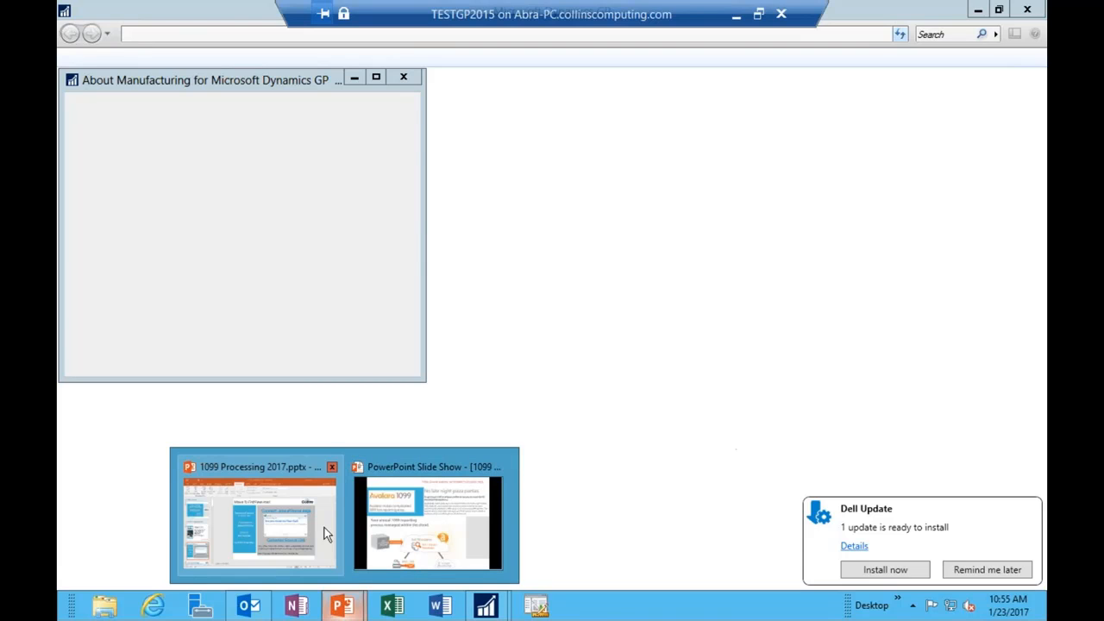
Step: Dismiss the About window and reopen Print 1099 from the Purchasing area
{"action": "left_click", "coordinate": [403, 78]}
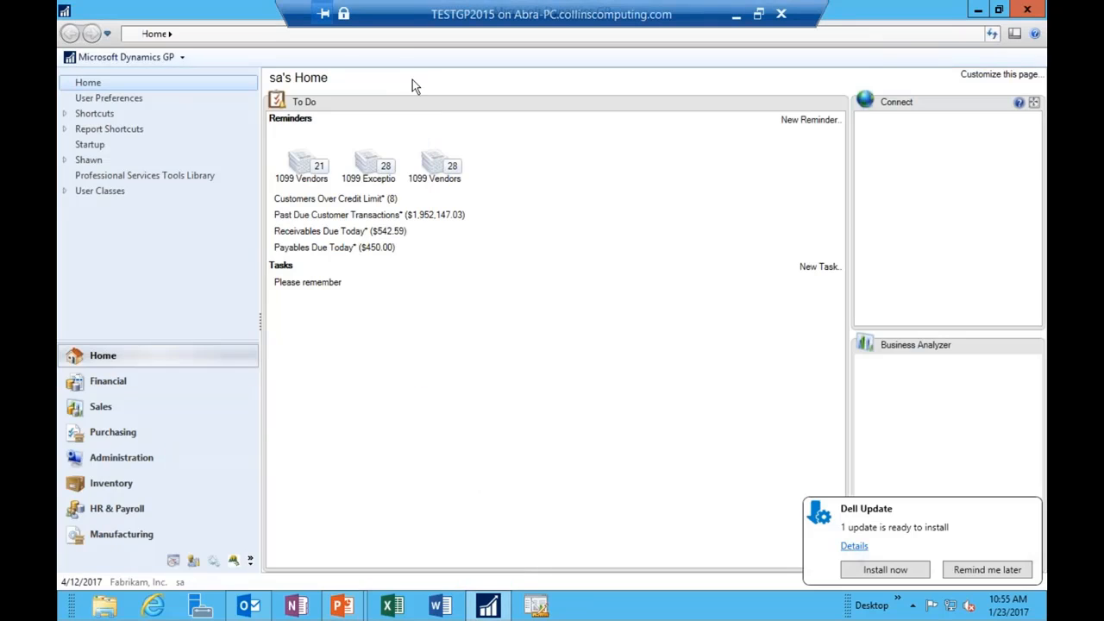
{"action": "left_click", "coordinate": [134, 432]}
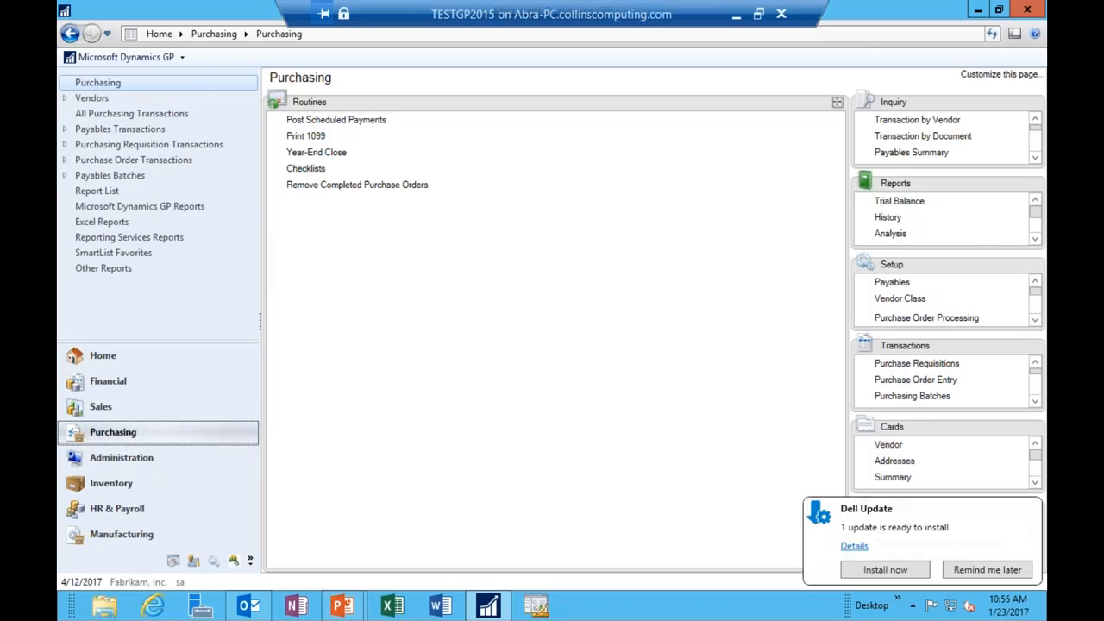
{"action": "left_click", "coordinate": [306, 135]}
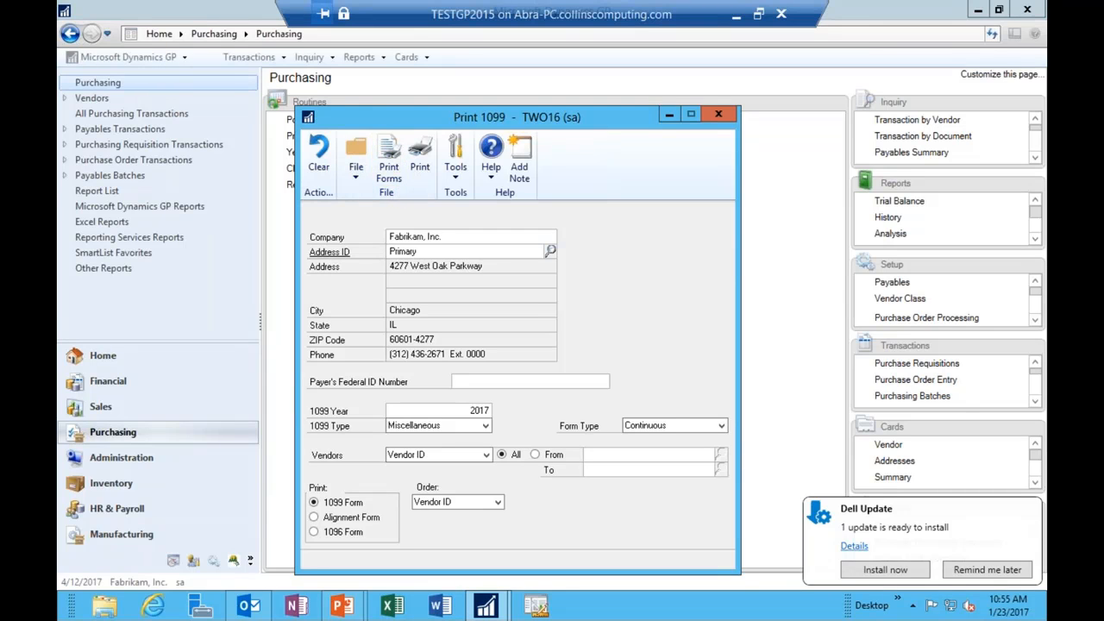
Step: Send the Miscellaneous forms to the printer and back out of PrimoPDF preferences unchanged
{"action": "left_click", "coordinate": [429, 318]}
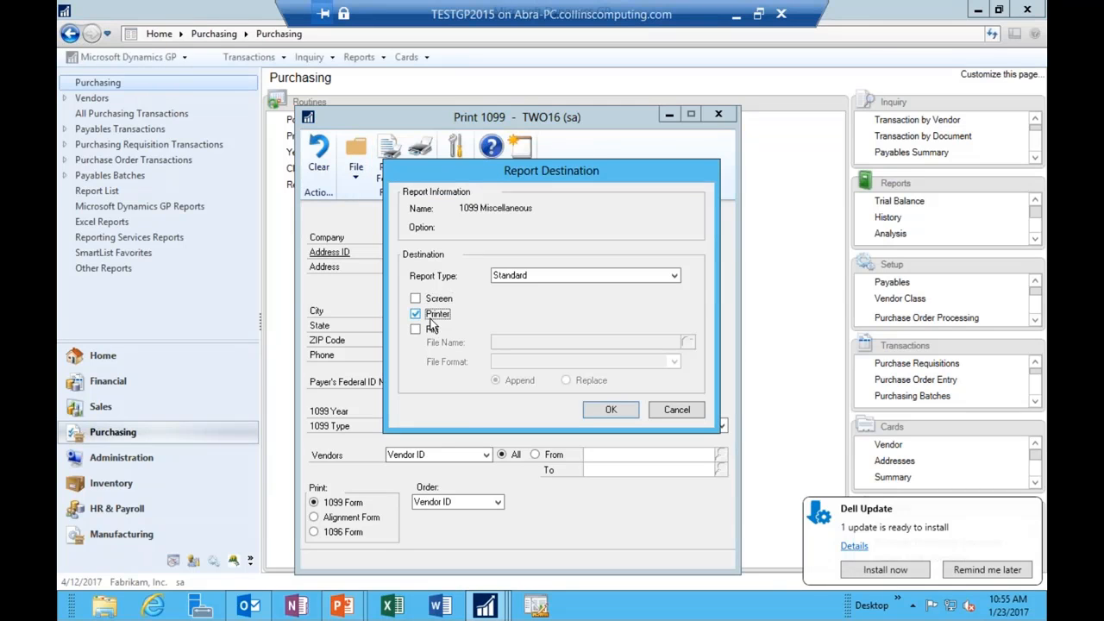
{"action": "left_click", "coordinate": [605, 408]}
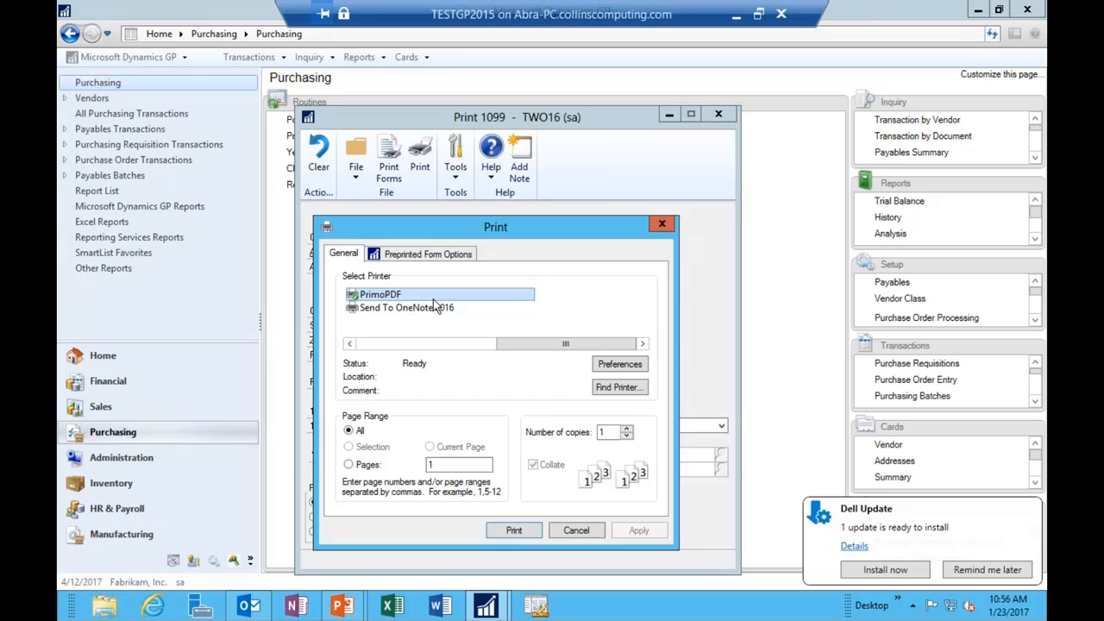
{"action": "left_click", "coordinate": [621, 365]}
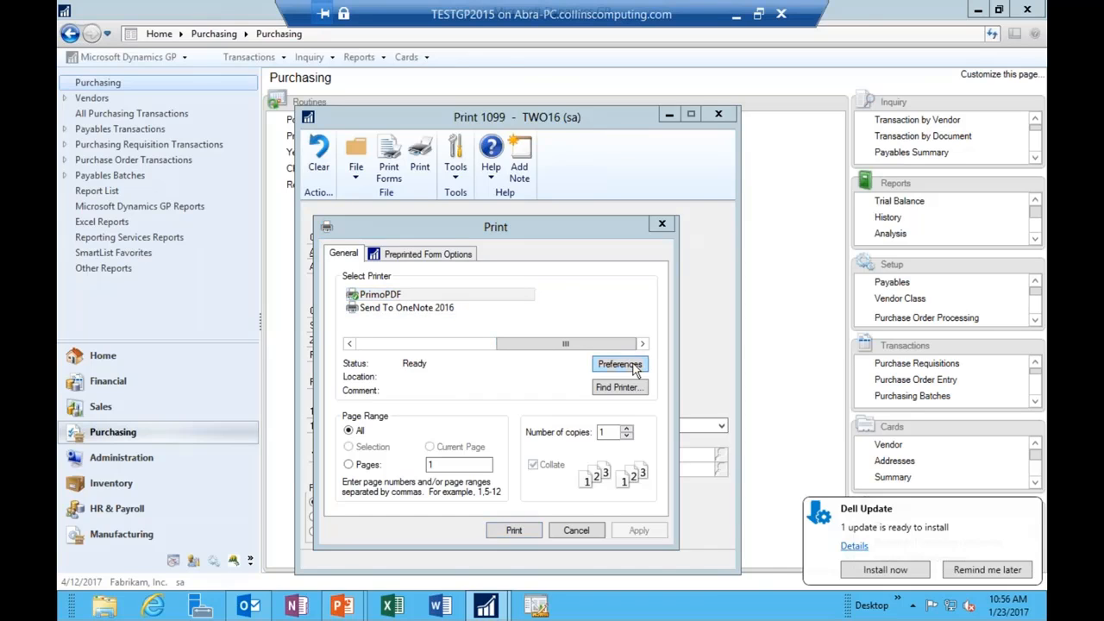
{"action": "left_click", "coordinate": [431, 254]}
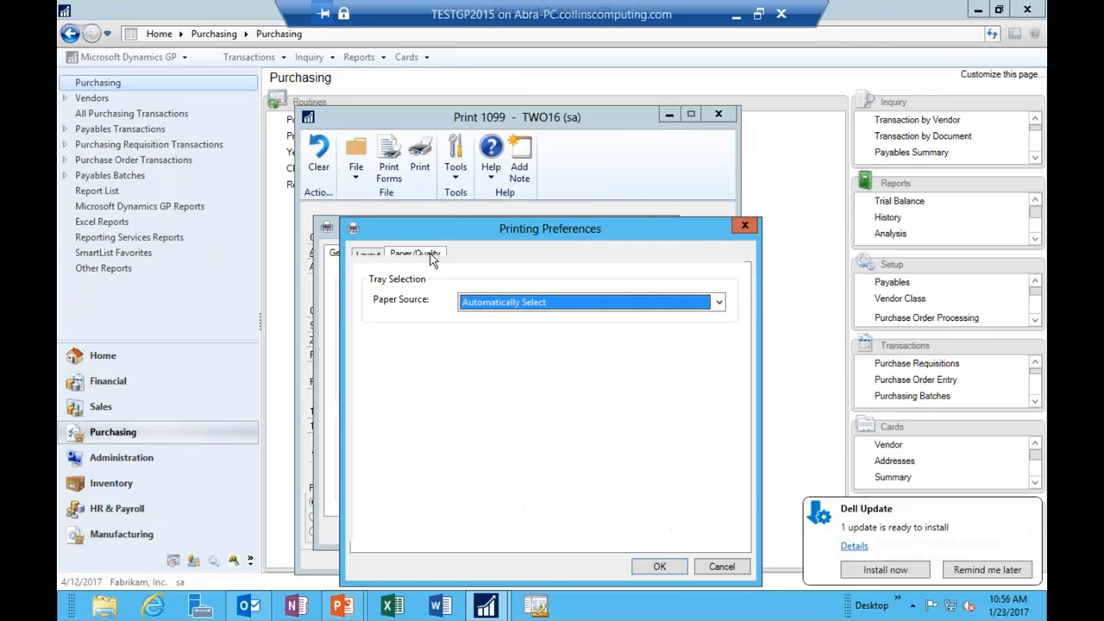
{"action": "left_click", "coordinate": [370, 256]}
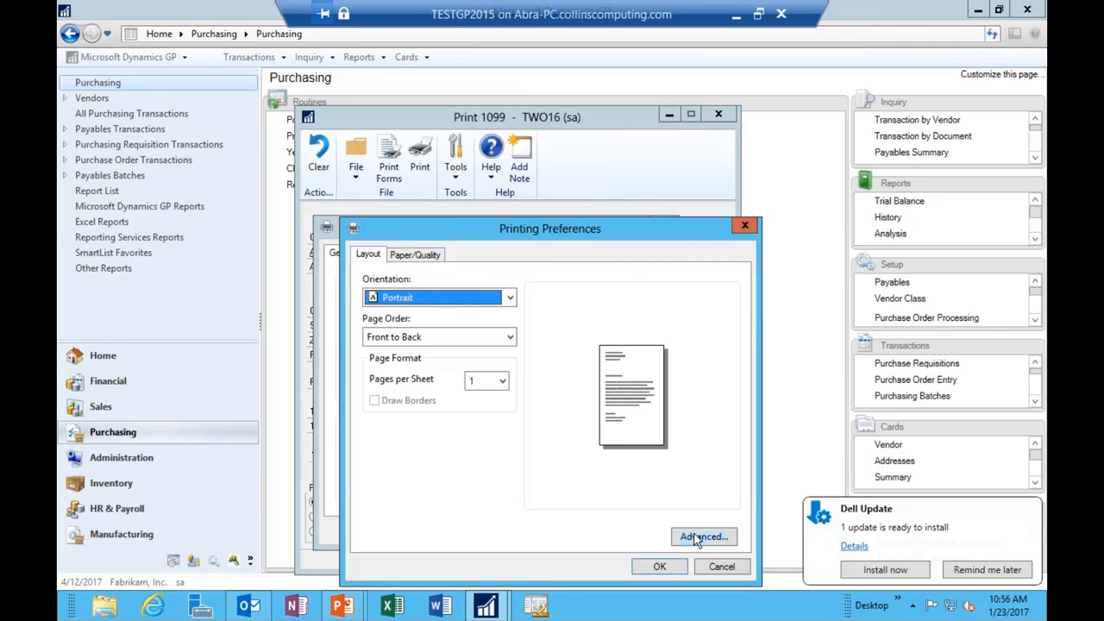
{"action": "left_click", "coordinate": [700, 537]}
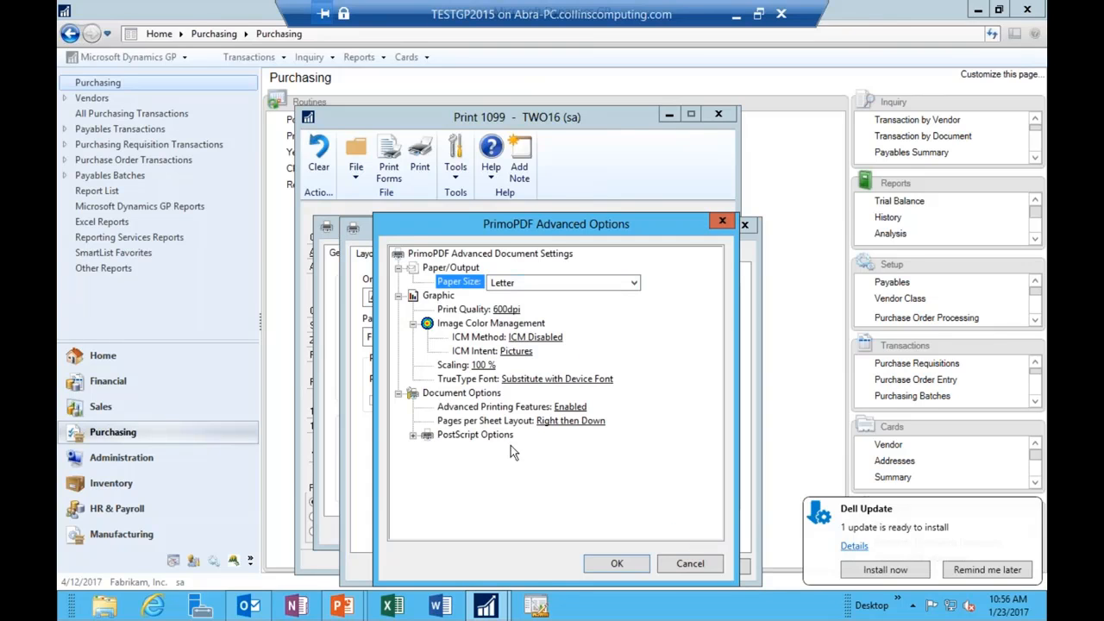
{"action": "left_click", "coordinate": [679, 565]}
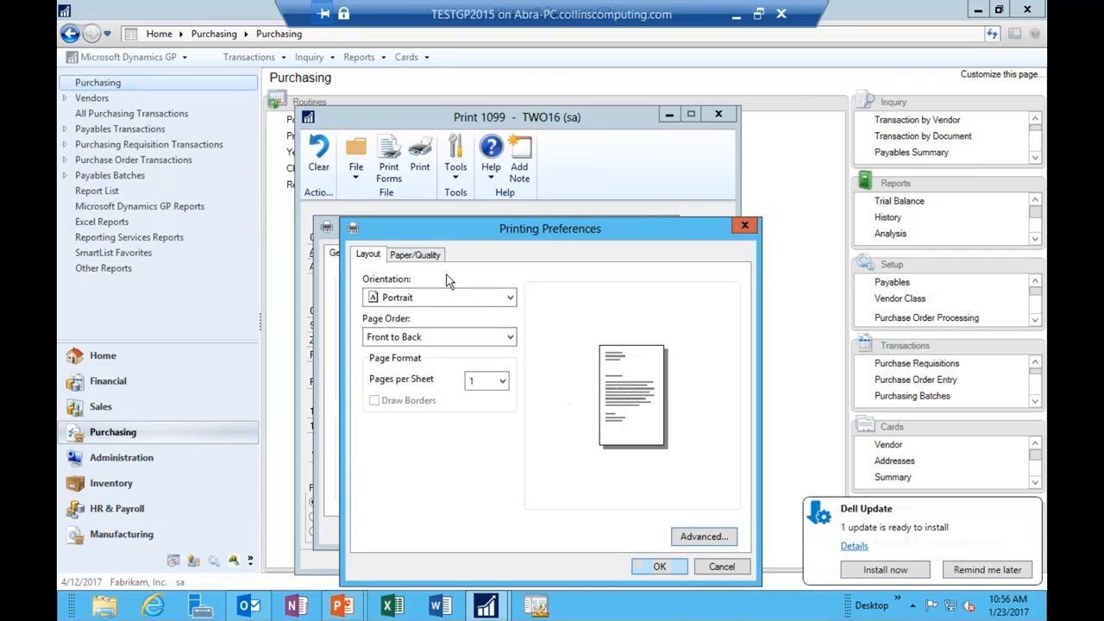
{"action": "left_click", "coordinate": [728, 567]}
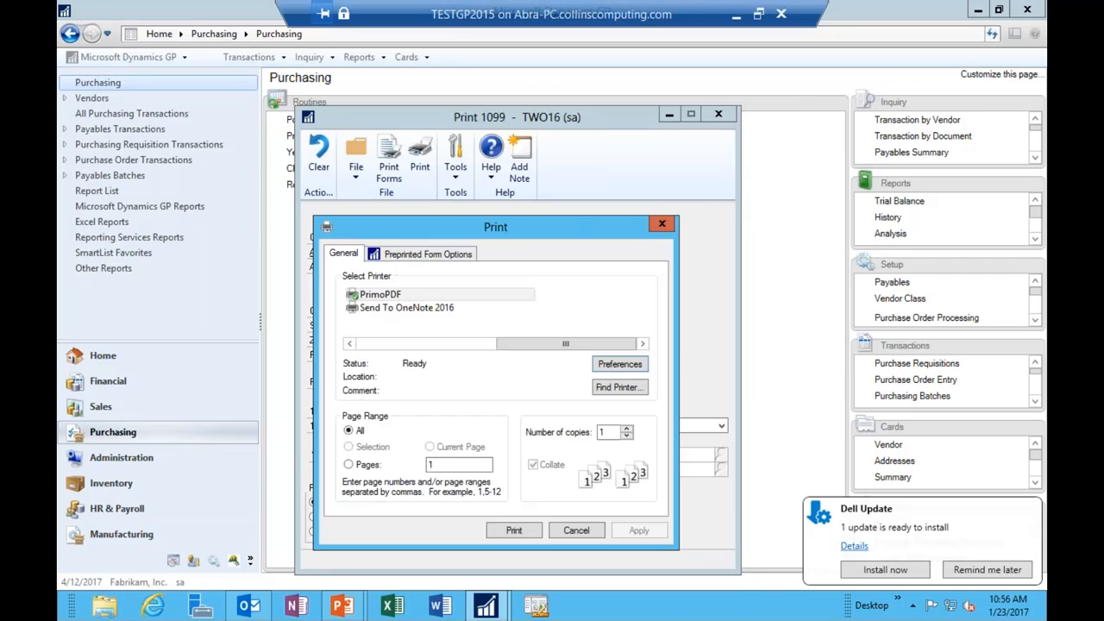
Step: Check the 0.000 preprinted form alignment offsets, then close the Print dialog without printing
{"action": "left_click", "coordinate": [428, 255]}
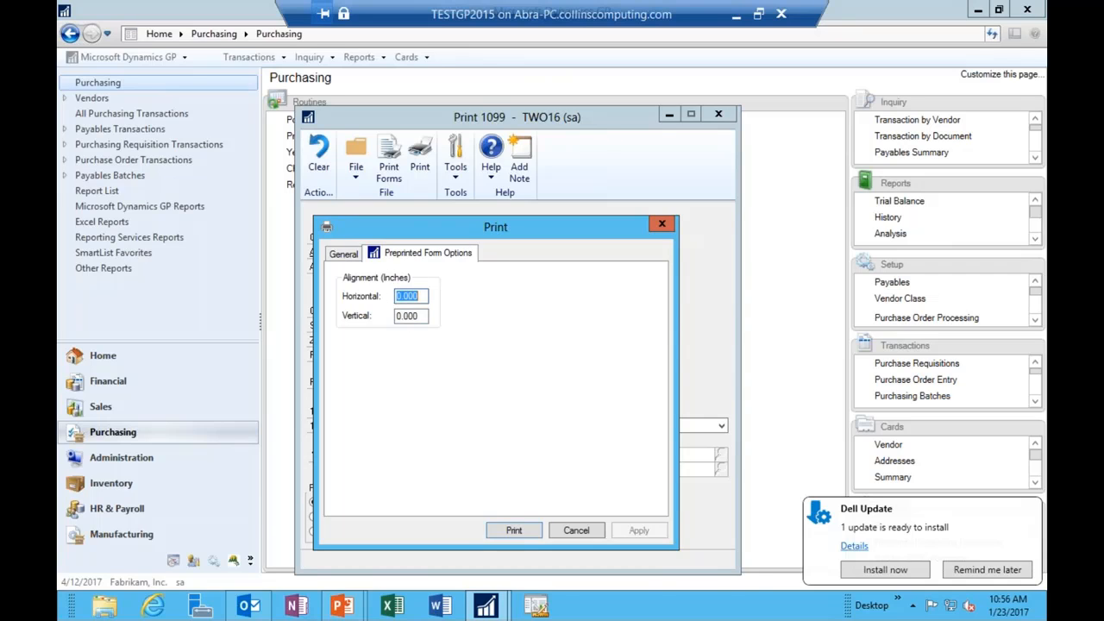
{"action": "left_click", "coordinate": [343, 254]}
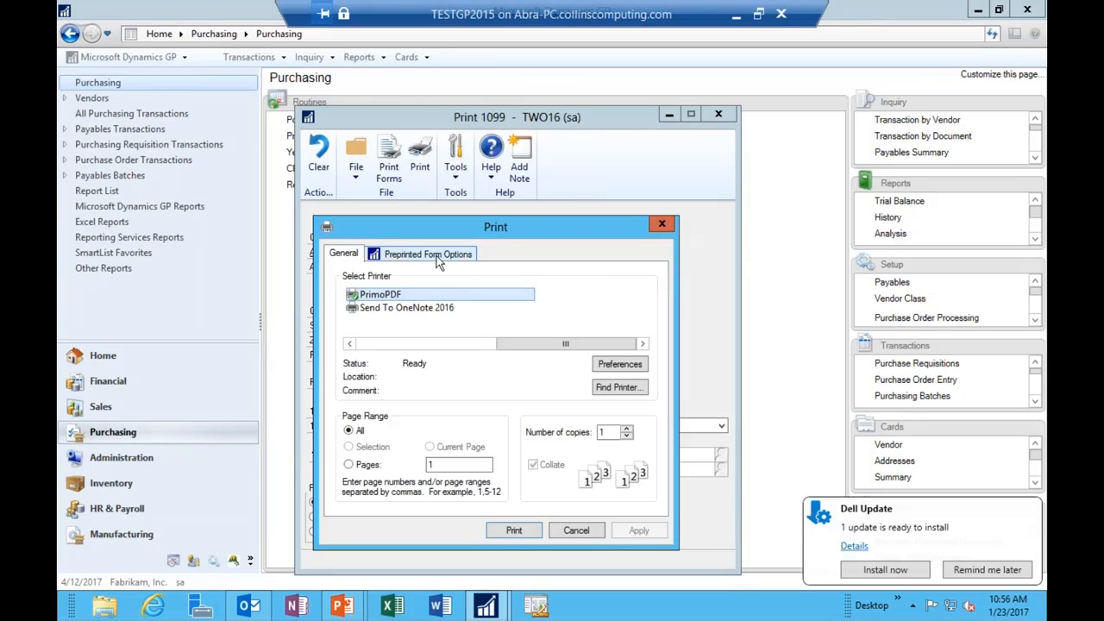
{"action": "left_click", "coordinate": [462, 256]}
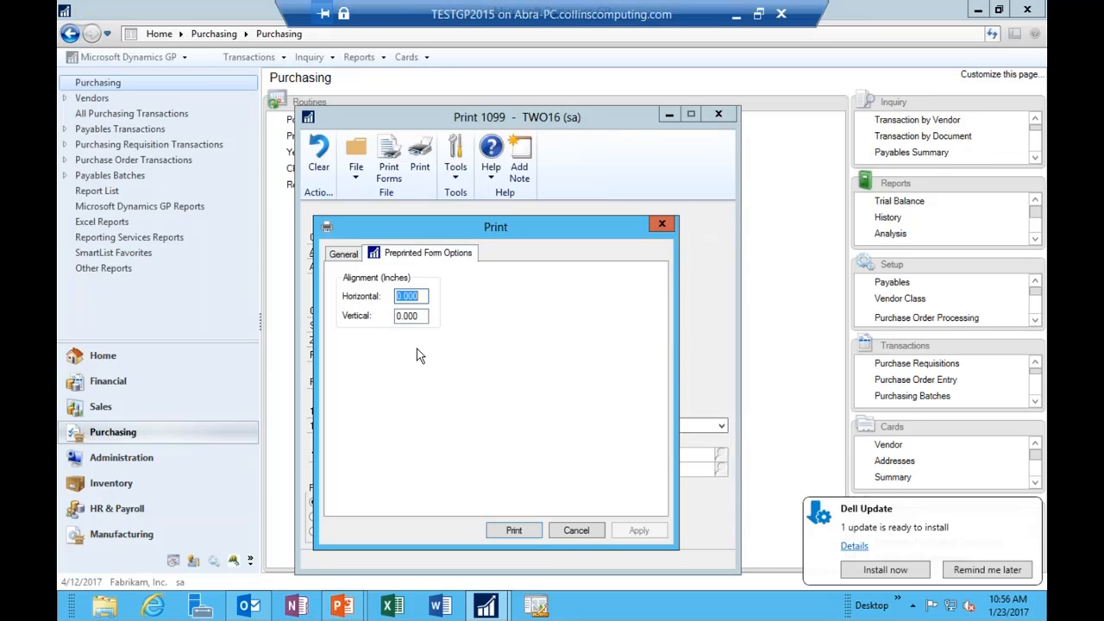
{"action": "left_click", "coordinate": [352, 254]}
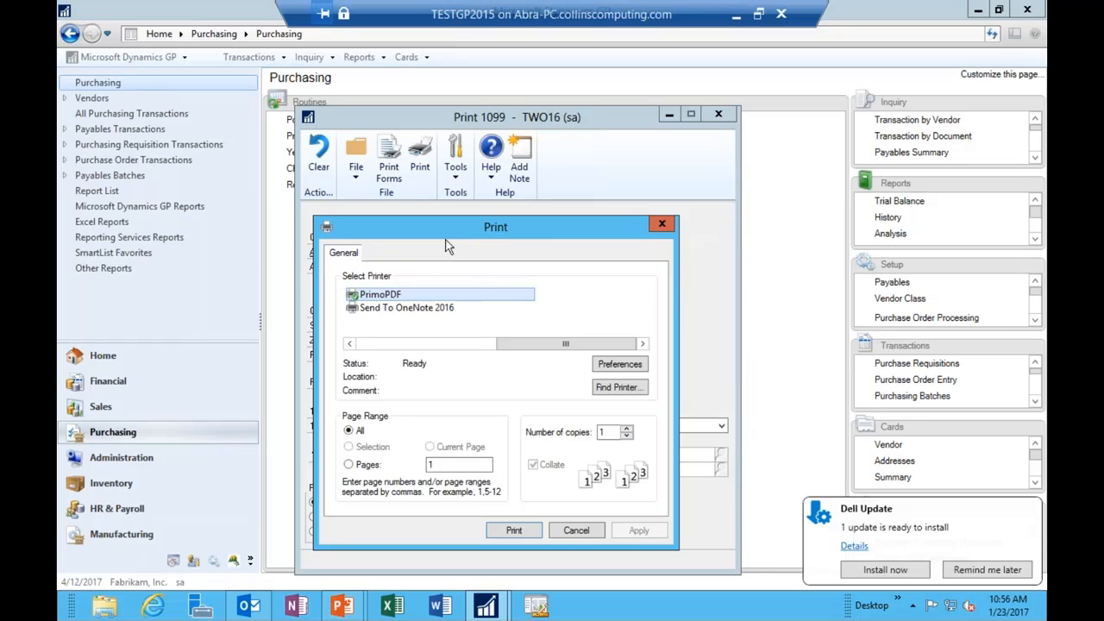
{"action": "left_click", "coordinate": [660, 226]}
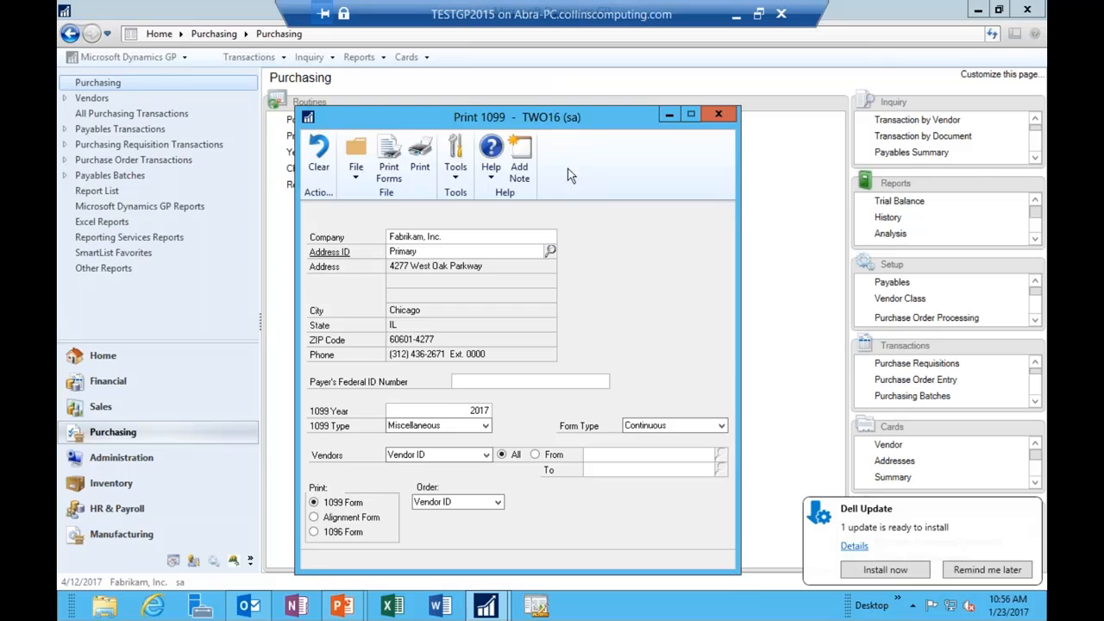
Step: Try the output destination and printer settings, cancelling both without printing
{"action": "left_click", "coordinate": [391, 166]}
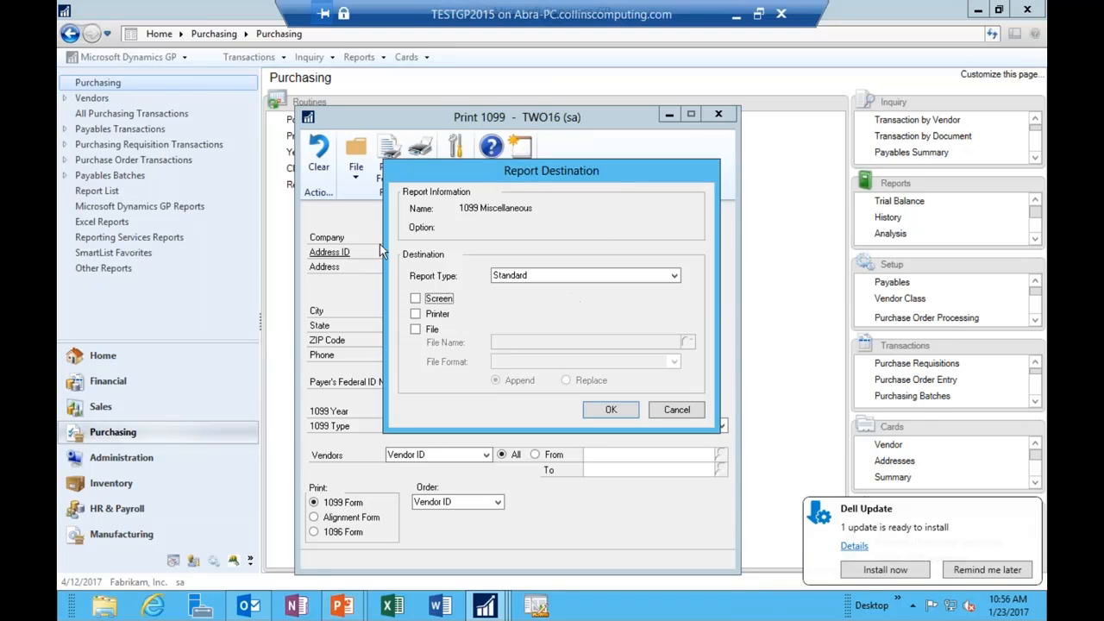
{"action": "left_click", "coordinate": [676, 411]}
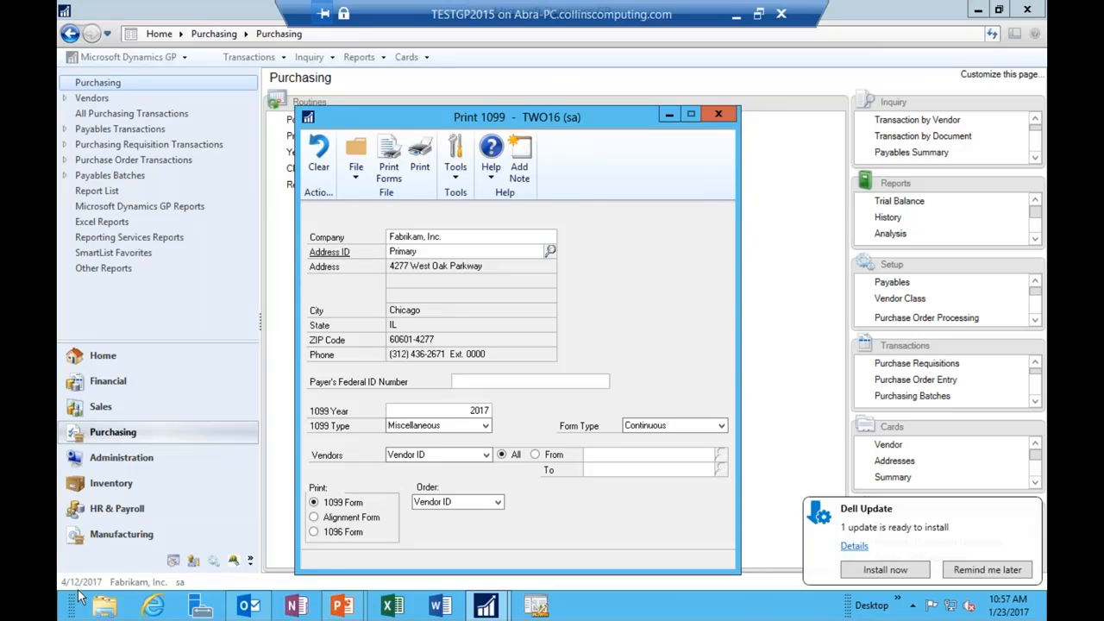
{"action": "mouse_move", "coordinate": [67, 610]}
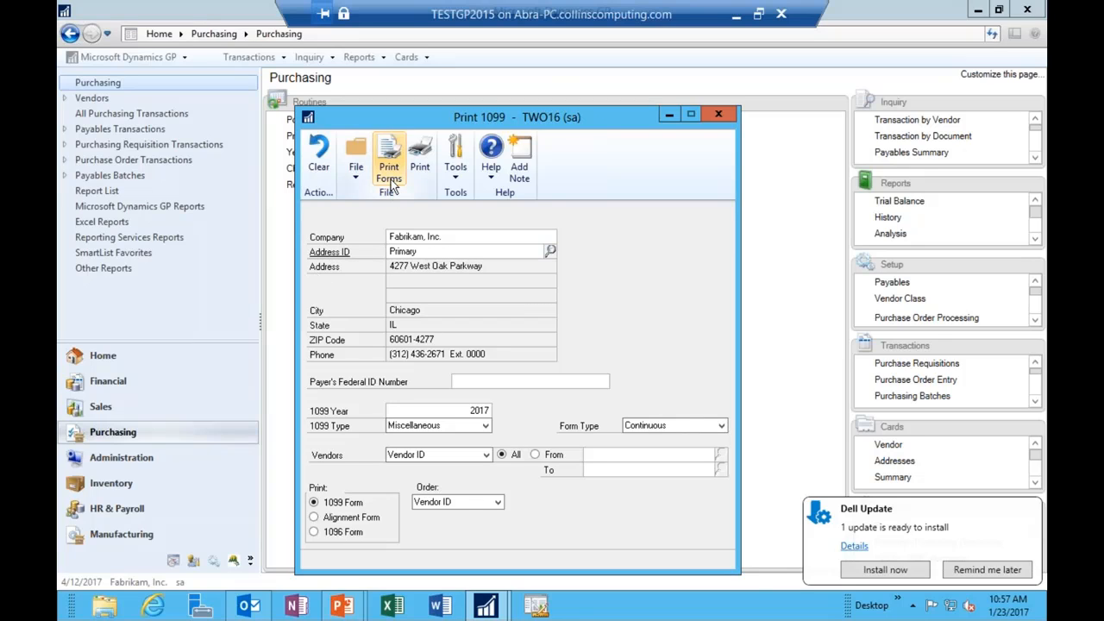
{"action": "key", "text": "ctrl+p"}
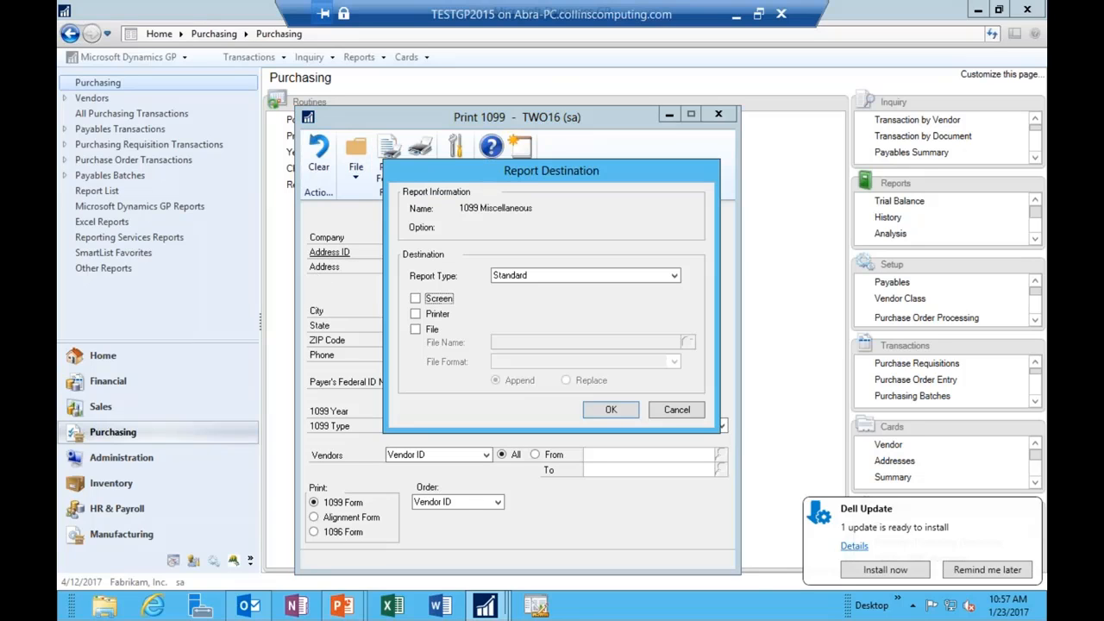
{"action": "left_click", "coordinate": [416, 314]}
{"action": "left_click", "coordinate": [630, 411]}
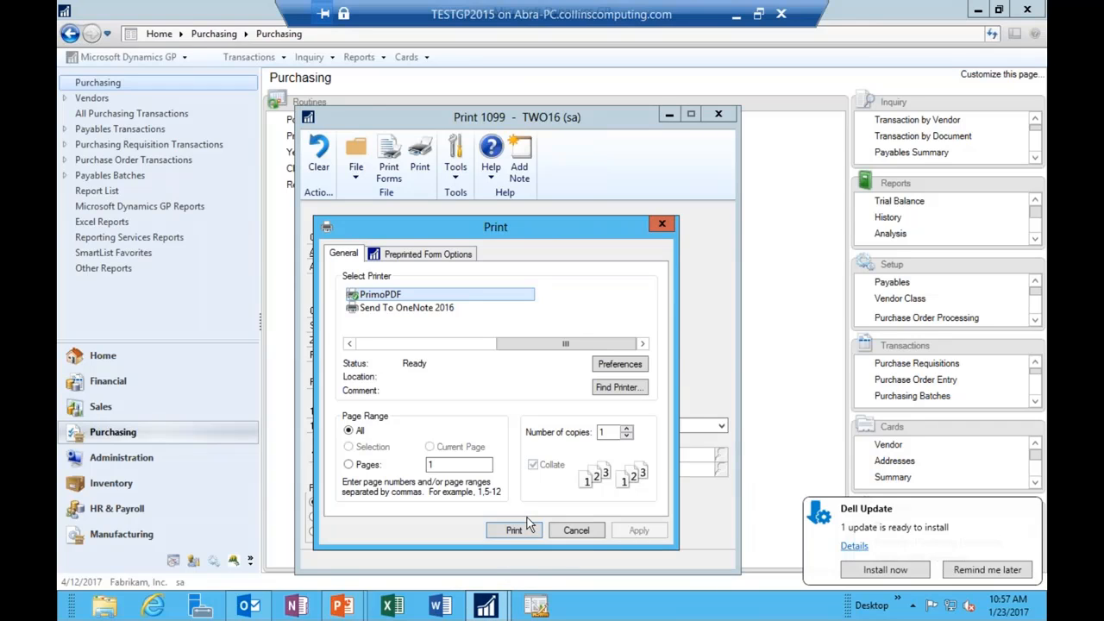
{"action": "left_click", "coordinate": [671, 228]}
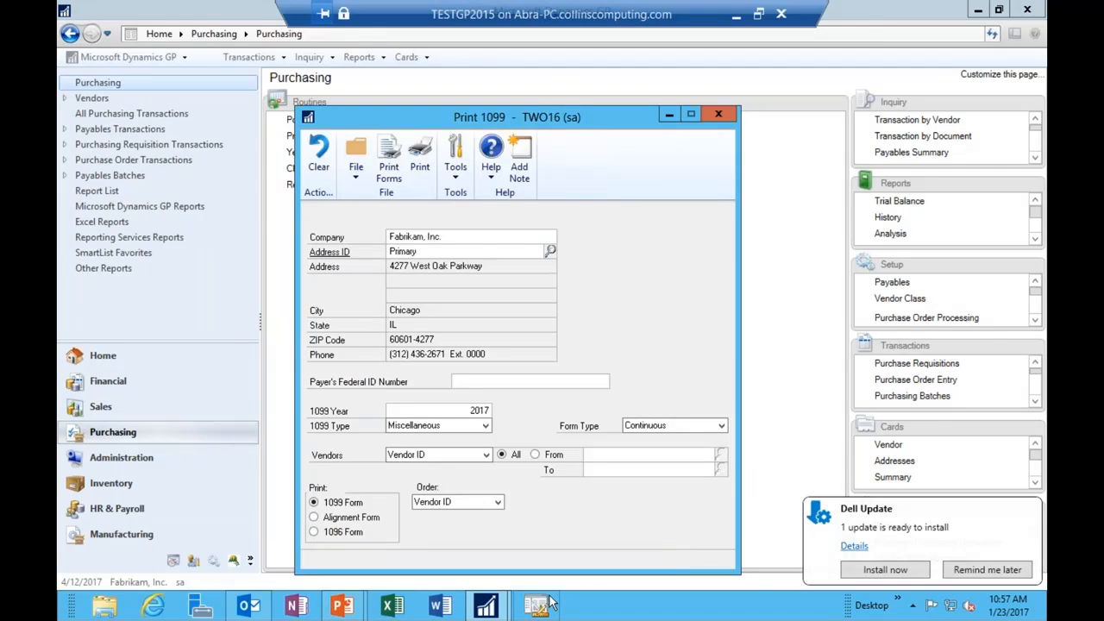
Step: Preview the 2017 Miscellaneous forms on screen, showing Computer Training Systems at 9395.00
{"action": "left_click", "coordinate": [389, 164]}
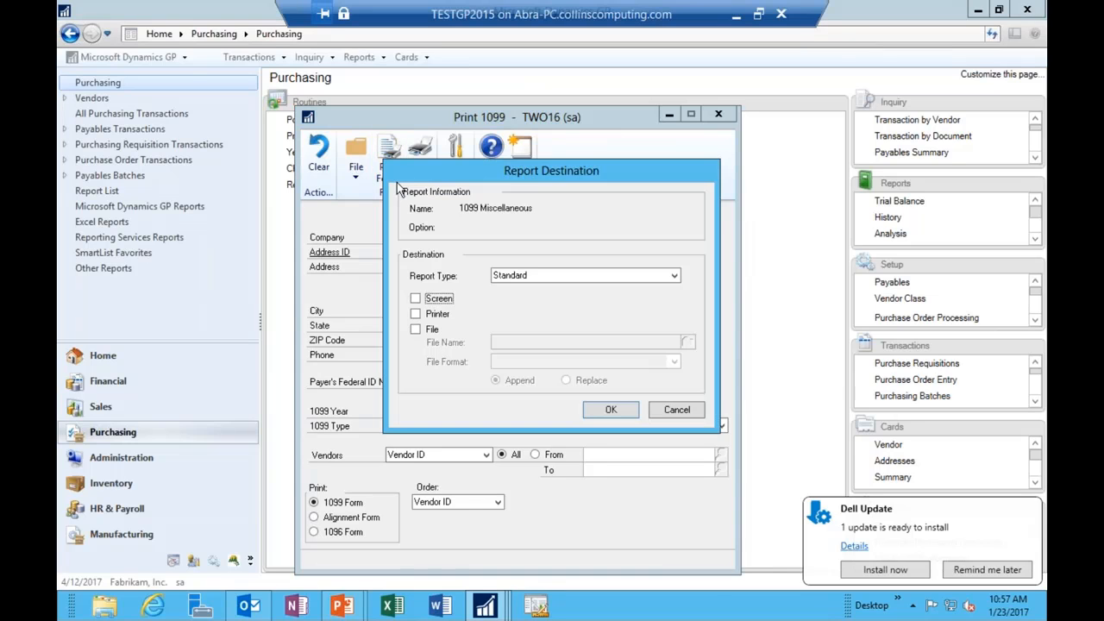
{"action": "left_click", "coordinate": [436, 302]}
{"action": "left_click", "coordinate": [612, 410]}
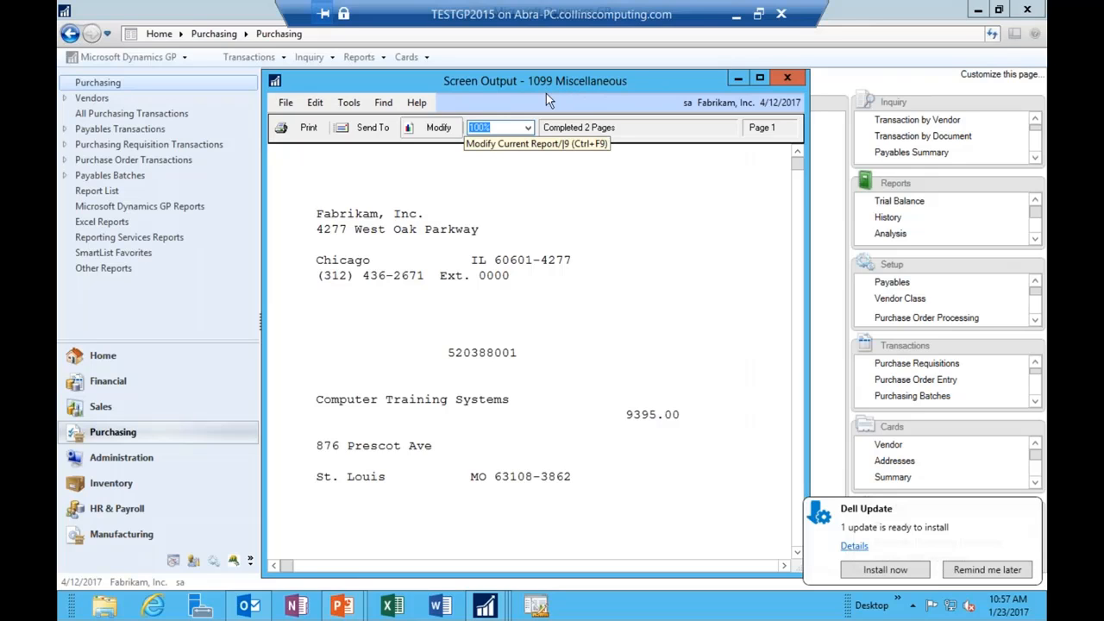
Step: Open the 1099 Miscellaneous layout and check the array index of three 1099 Print Fields boxes
{"action": "left_click", "coordinate": [421, 127]}
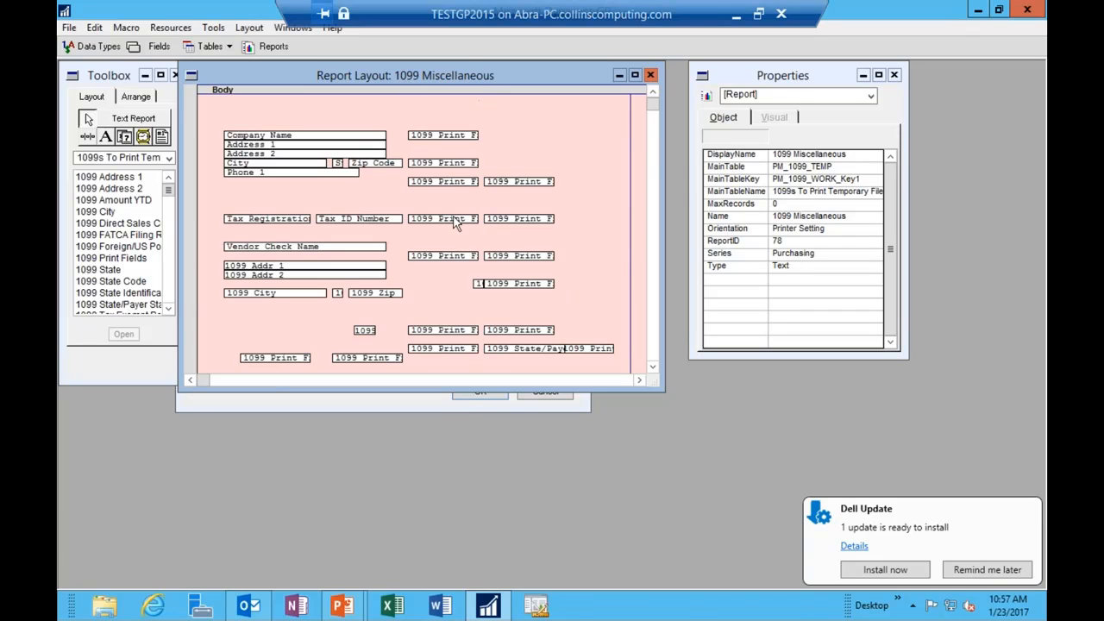
{"action": "double_click", "coordinate": [464, 138]}
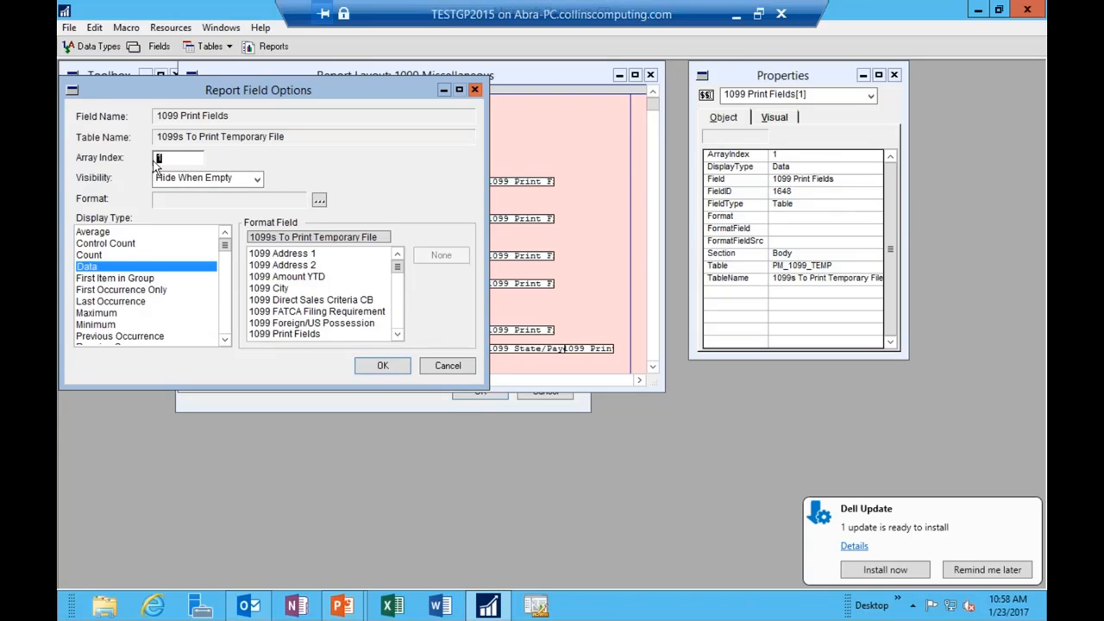
{"action": "left_click", "coordinate": [464, 368]}
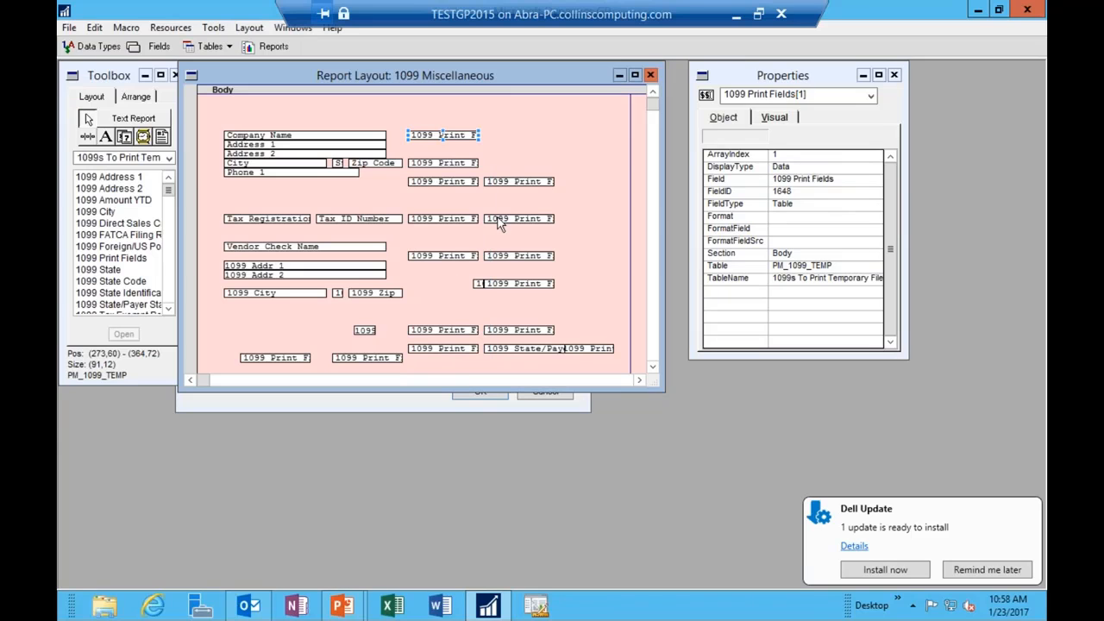
{"action": "double_click", "coordinate": [428, 164]}
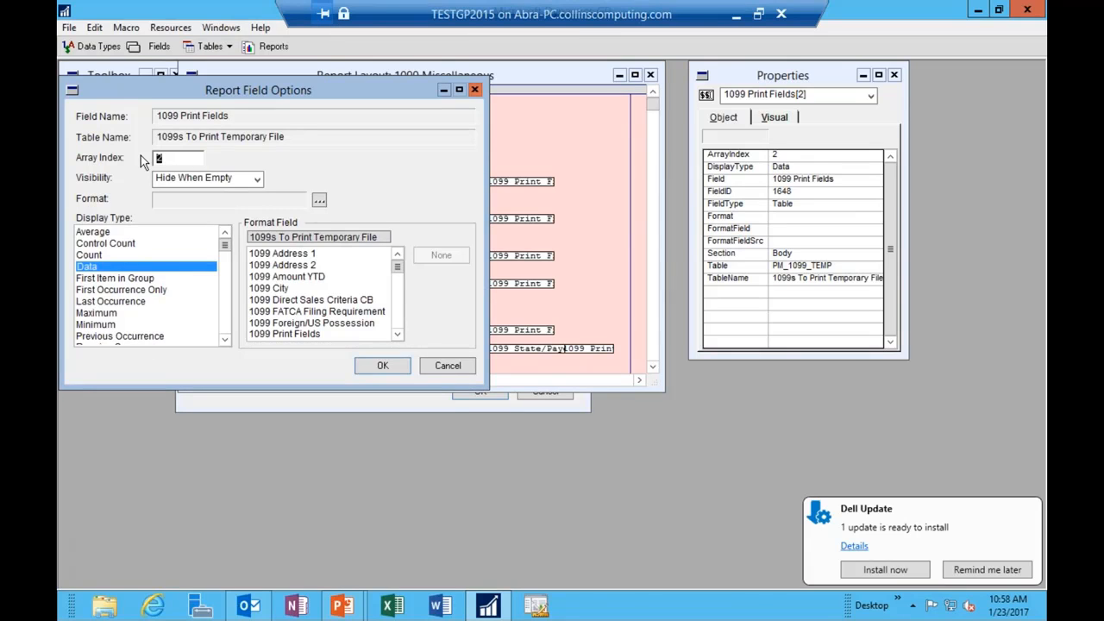
{"action": "left_click", "coordinate": [463, 368]}
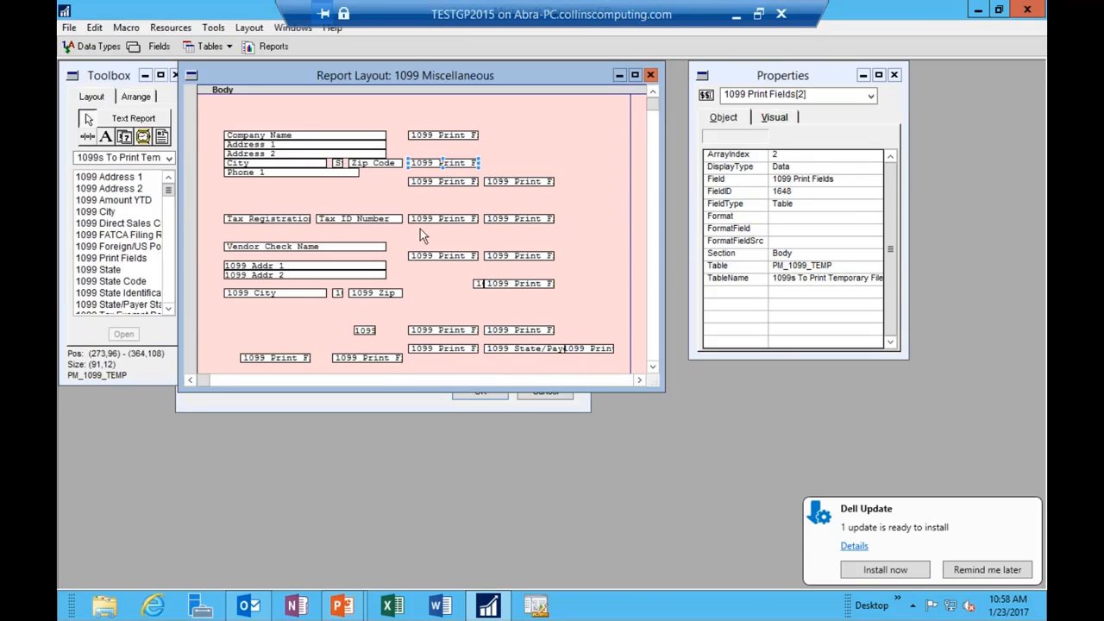
{"action": "double_click", "coordinate": [432, 182]}
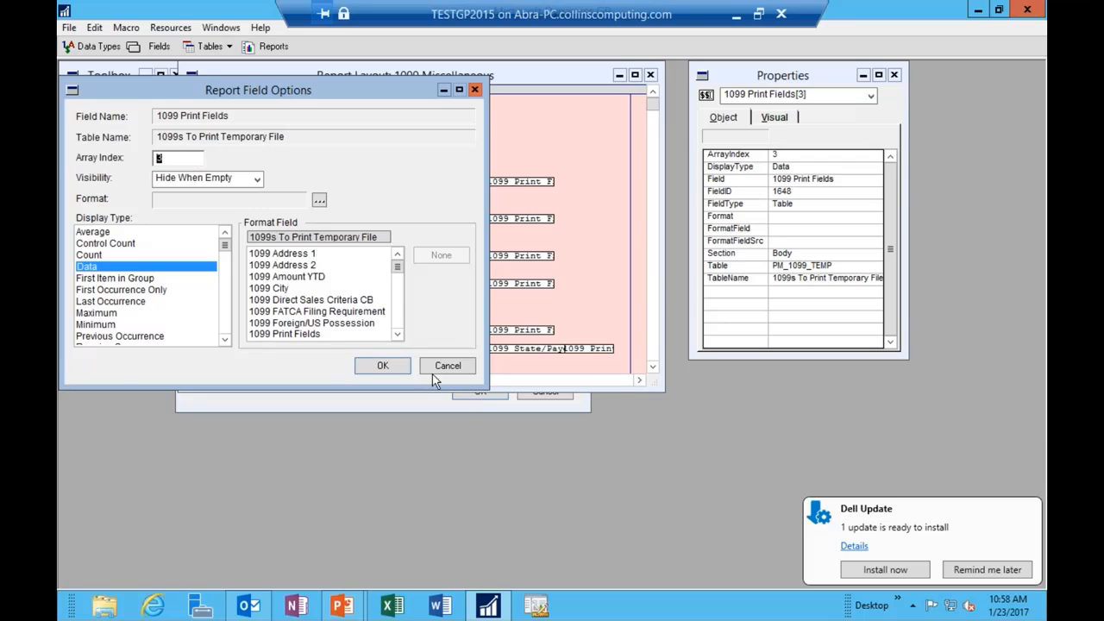
{"action": "left_click", "coordinate": [437, 371]}
Step: Nudge the top 1099 Print Fields box, then close the layout and discard changes
{"action": "left_click", "coordinate": [432, 137]}
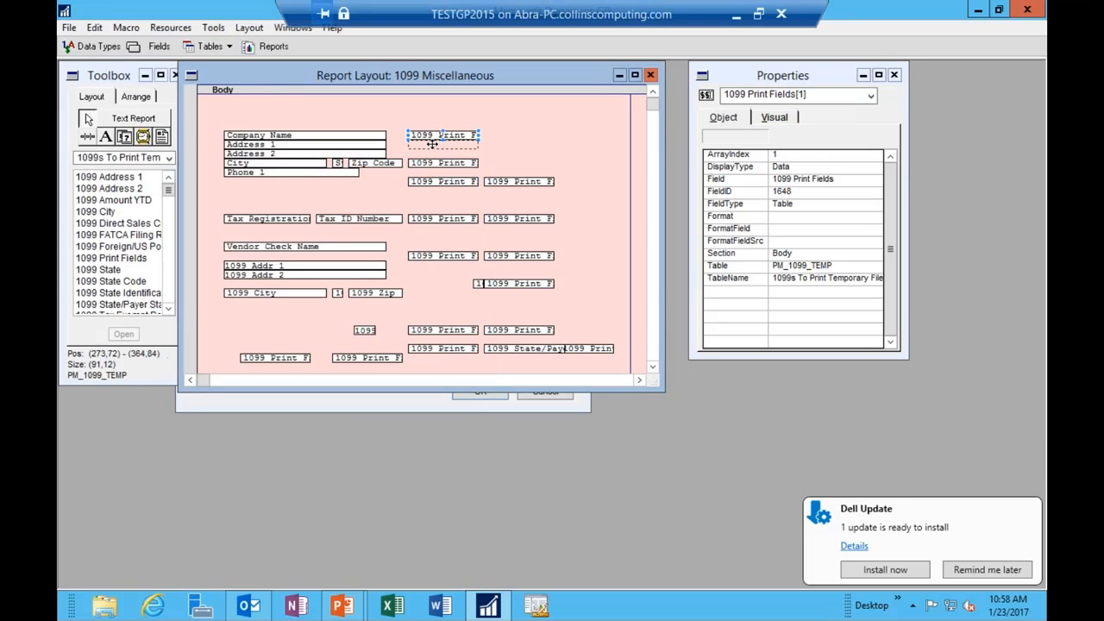
{"action": "left_click_drag", "start_coordinate": [432, 144], "coordinate": [431, 136]}
{"action": "left_click", "coordinate": [712, 63]}
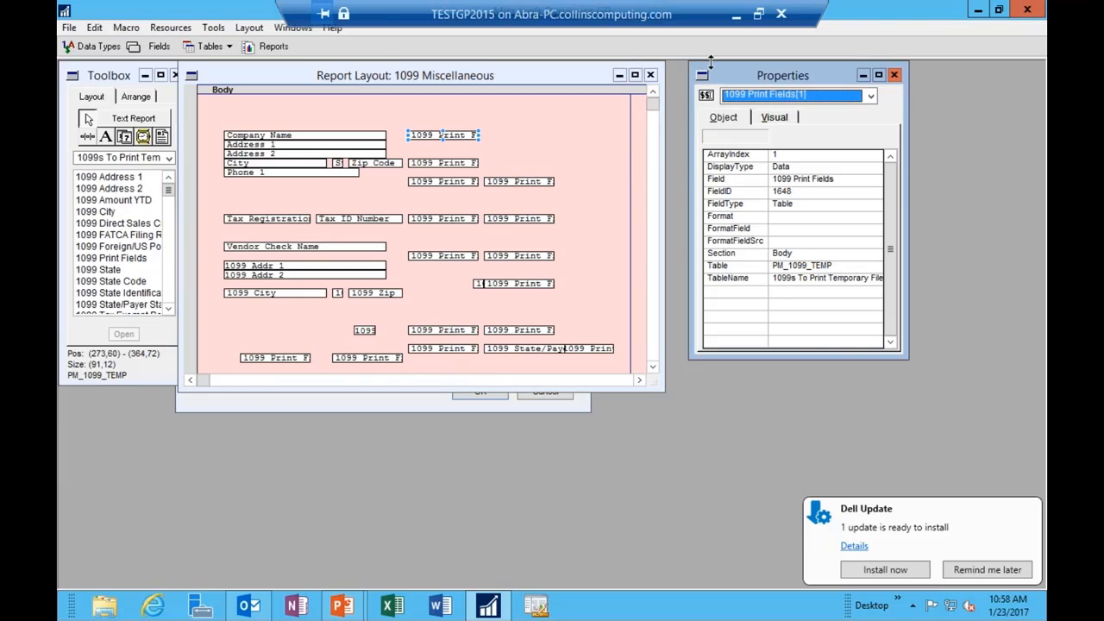
{"action": "left_click", "coordinate": [651, 76]}
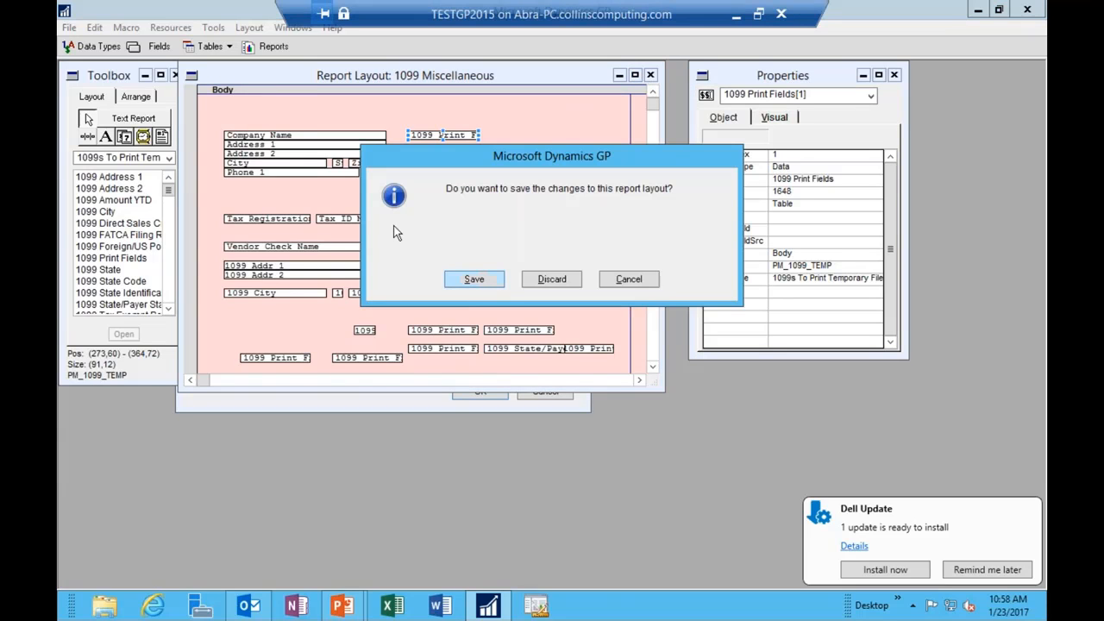
{"action": "left_click", "coordinate": [541, 282]}
Step: Cancel the Report Definition, switch back to Dynamics GP, and dismiss the Manufacturing About window
{"action": "left_click", "coordinate": [531, 392]}
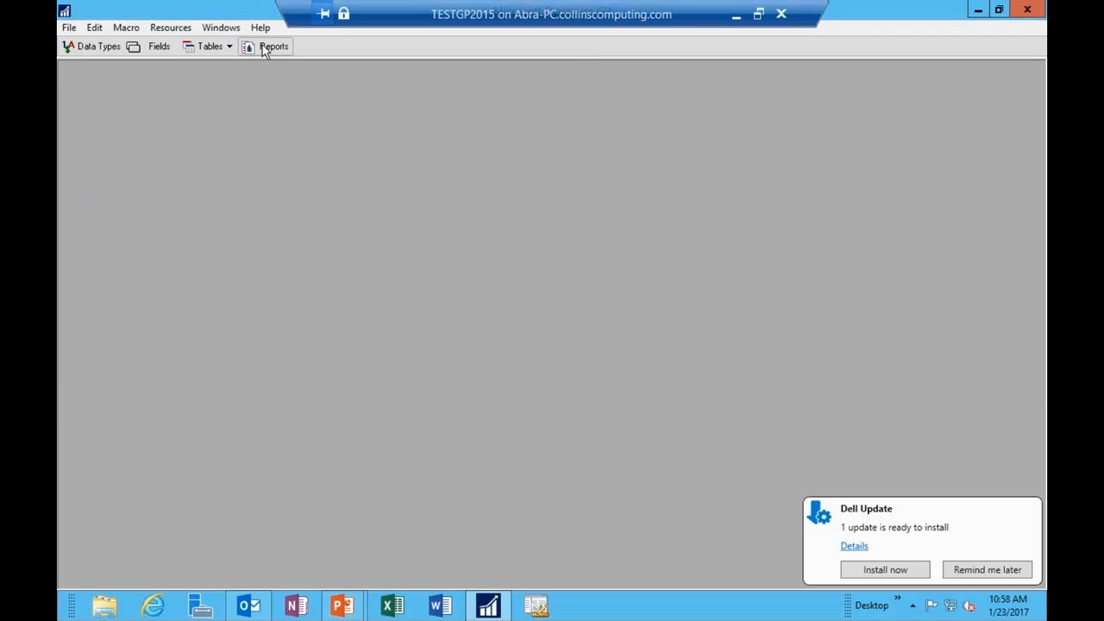
{"action": "left_click", "coordinate": [71, 27]}
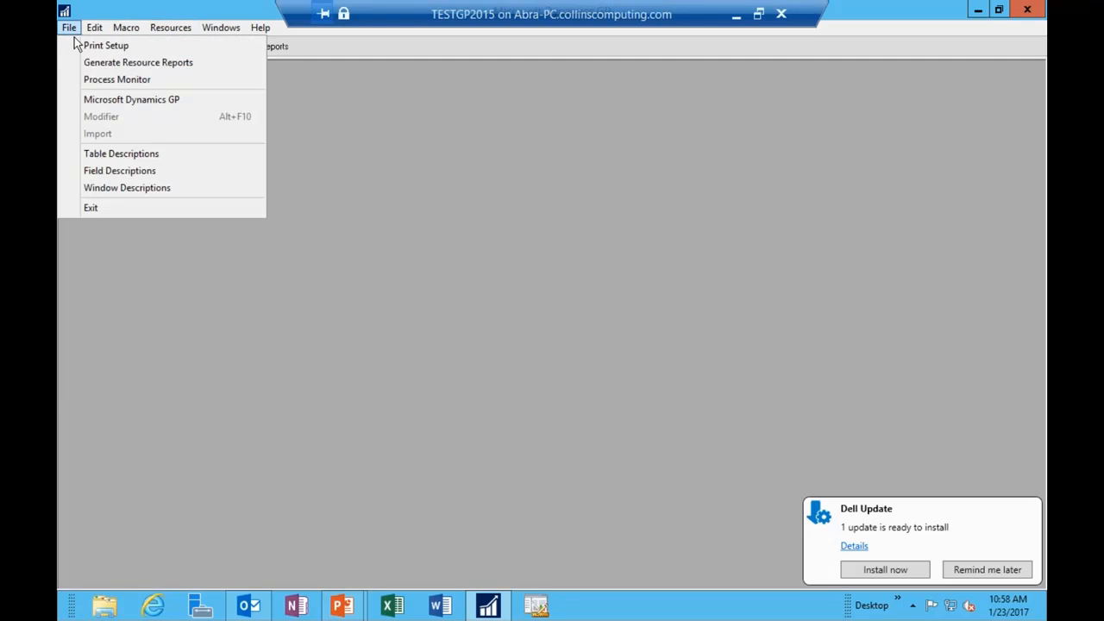
{"action": "left_click", "coordinate": [105, 102]}
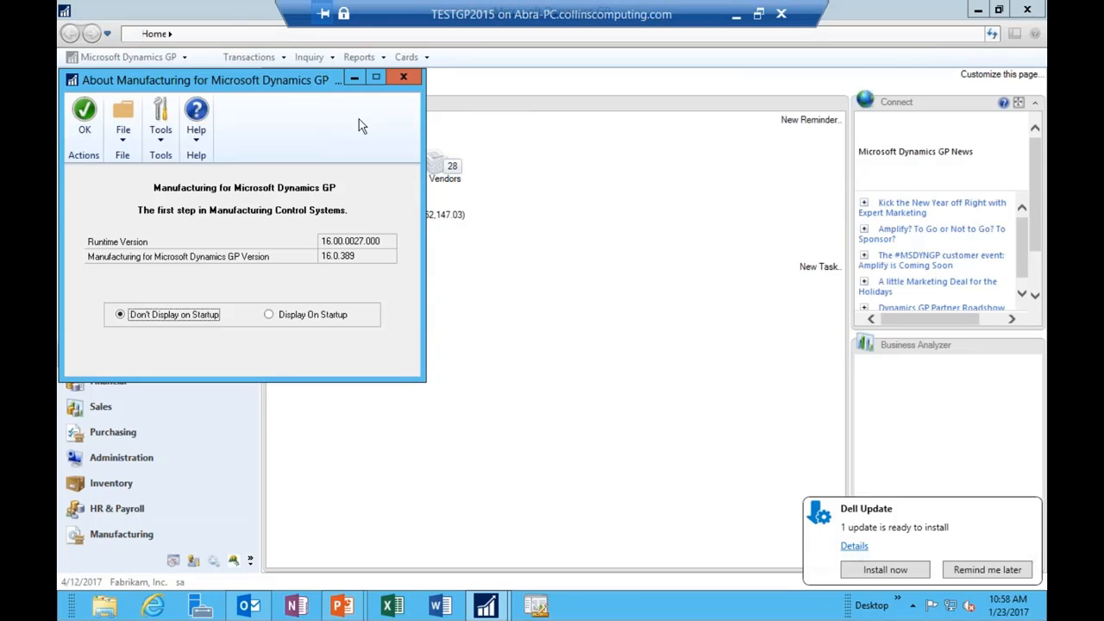
{"action": "left_click", "coordinate": [418, 84]}
Step: Bring up the PowerPoint slide show on the Avalara 1099 slide and dismiss the Dell Update notice
{"action": "mouse_move", "coordinate": [342, 606]}
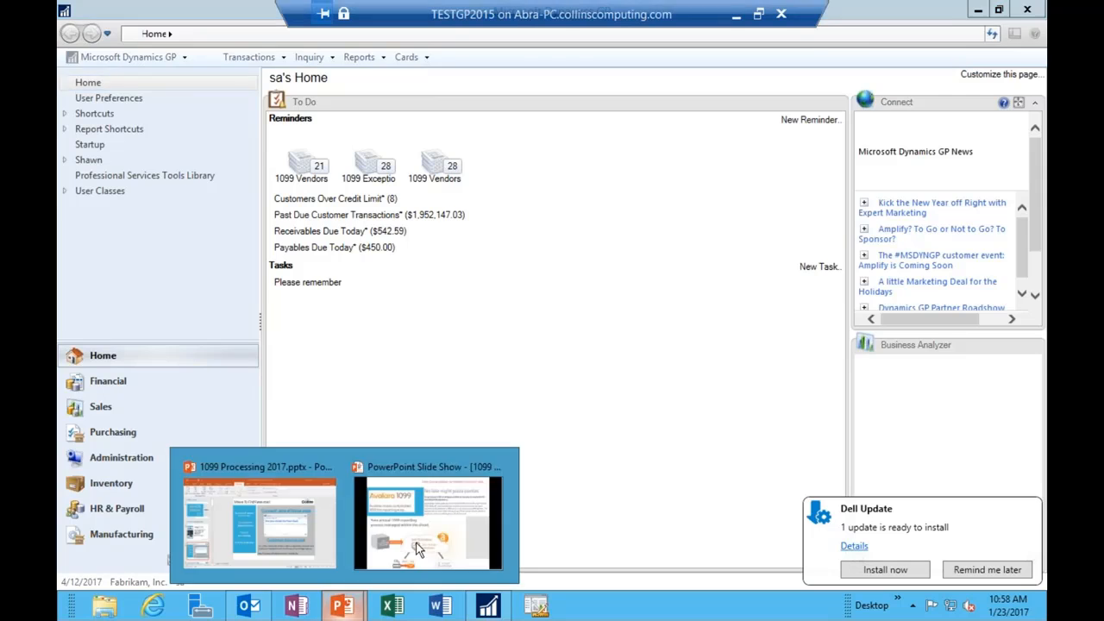
{"action": "left_click", "coordinate": [435, 527]}
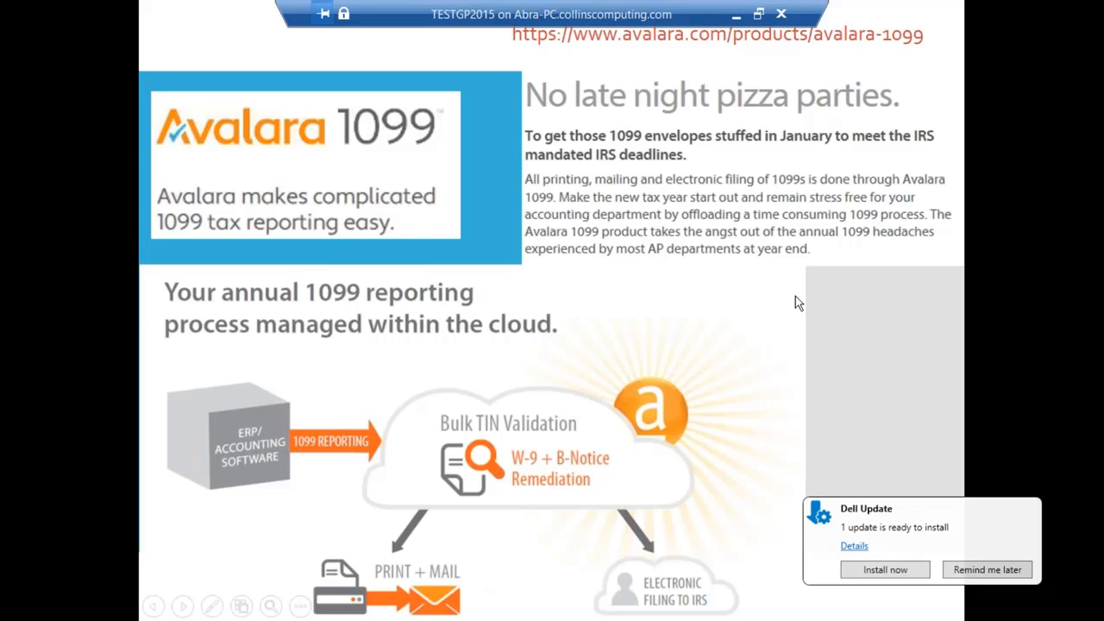
{"action": "left_click", "coordinate": [1000, 571]}
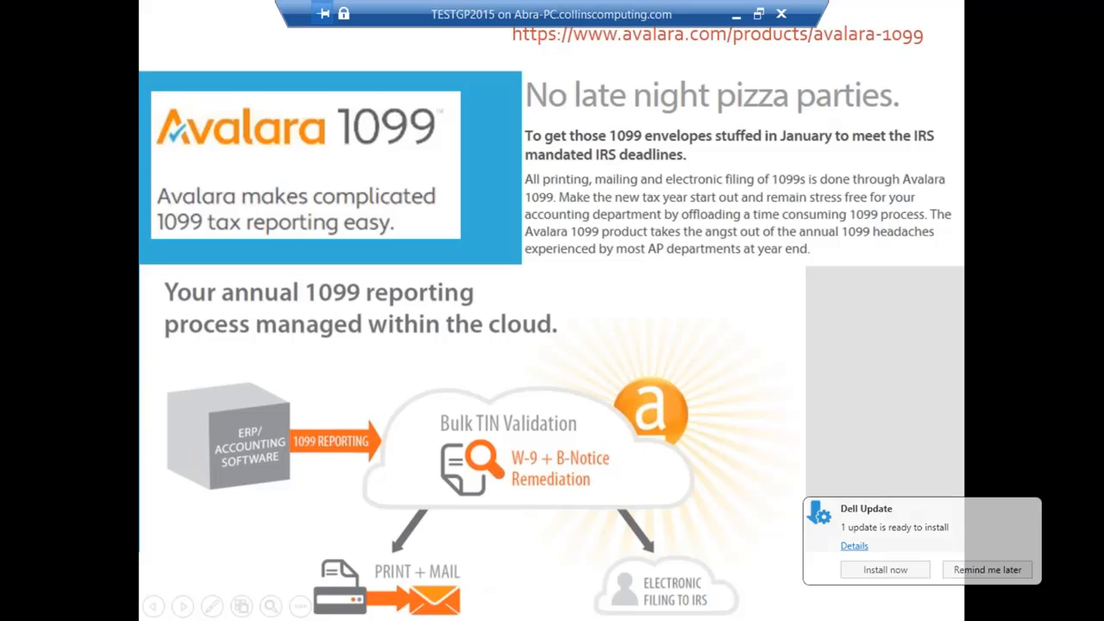
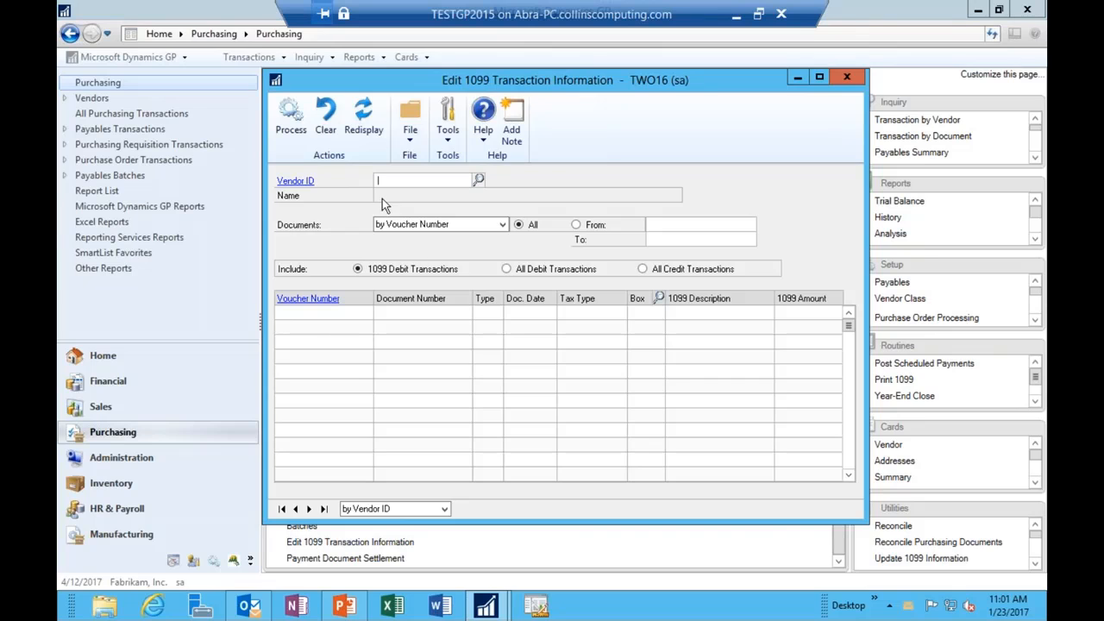
Step: Look up vendor Aaron Fitz Electrical's 1099 transactions, then close the edit window
{"action": "left_click", "coordinate": [479, 179]}
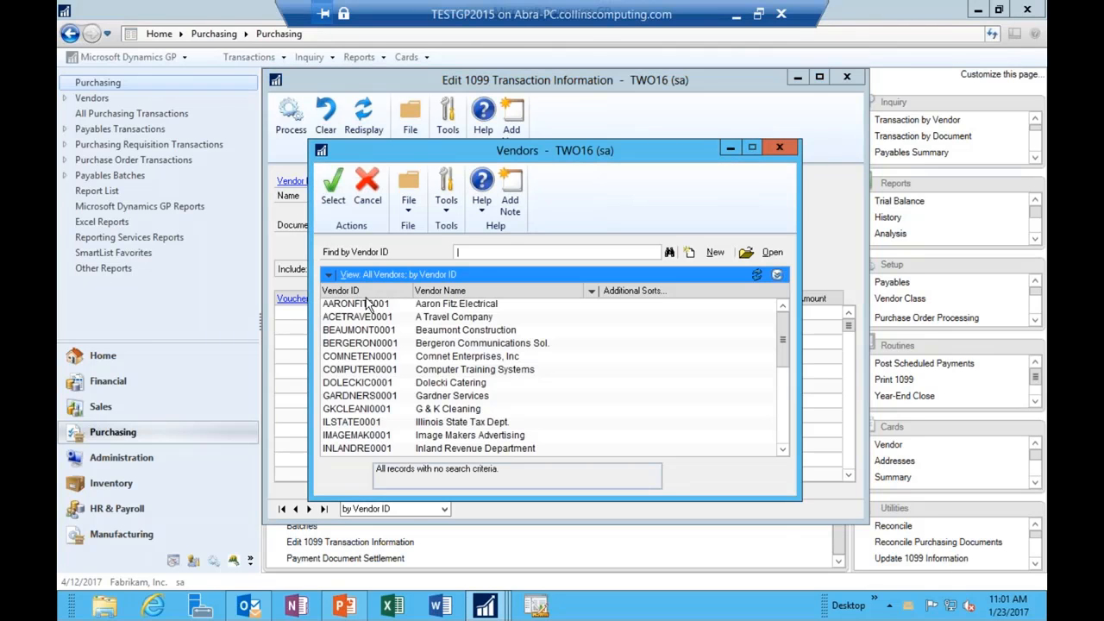
{"action": "double_click", "coordinate": [367, 306]}
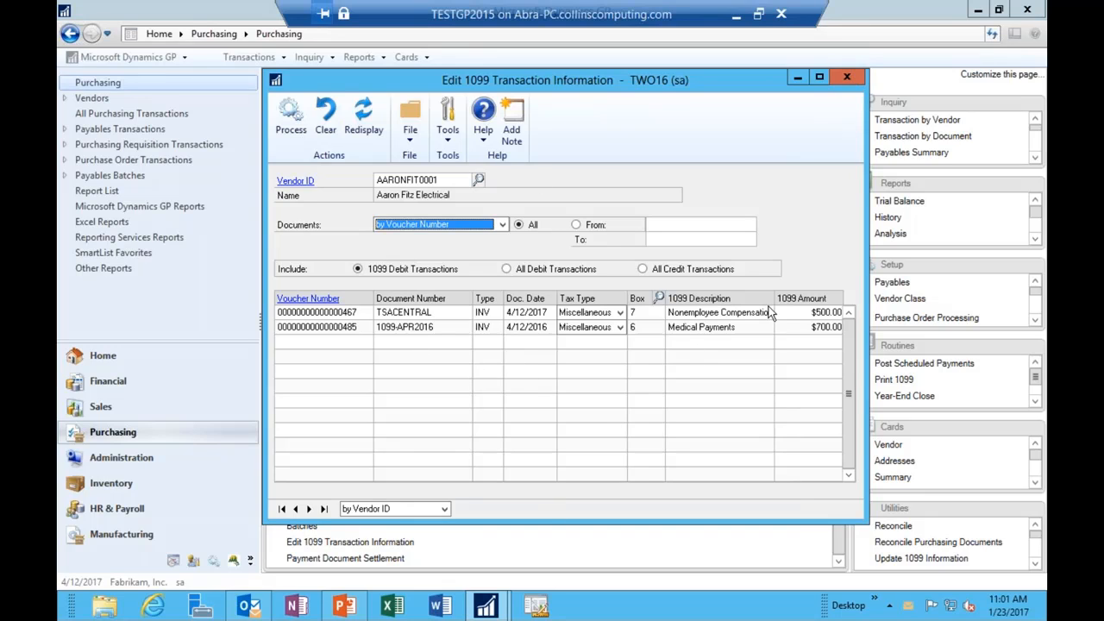
{"action": "left_click", "coordinate": [847, 78]}
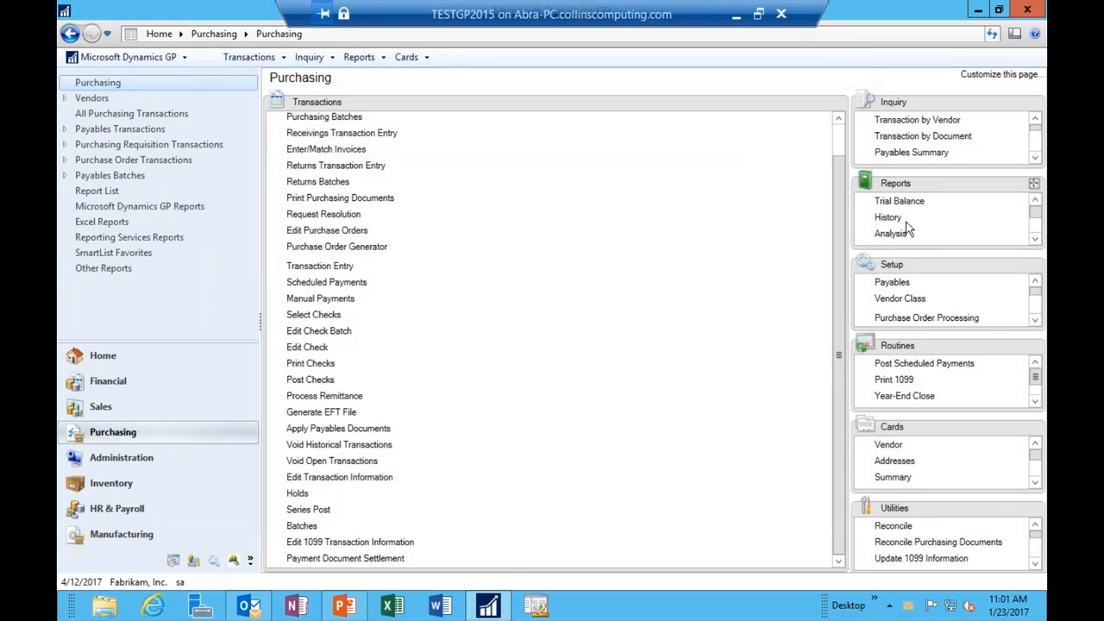
Step: Check the first vendor's credit summary, close it, and return to the main menu
{"action": "left_click", "coordinate": [892, 476]}
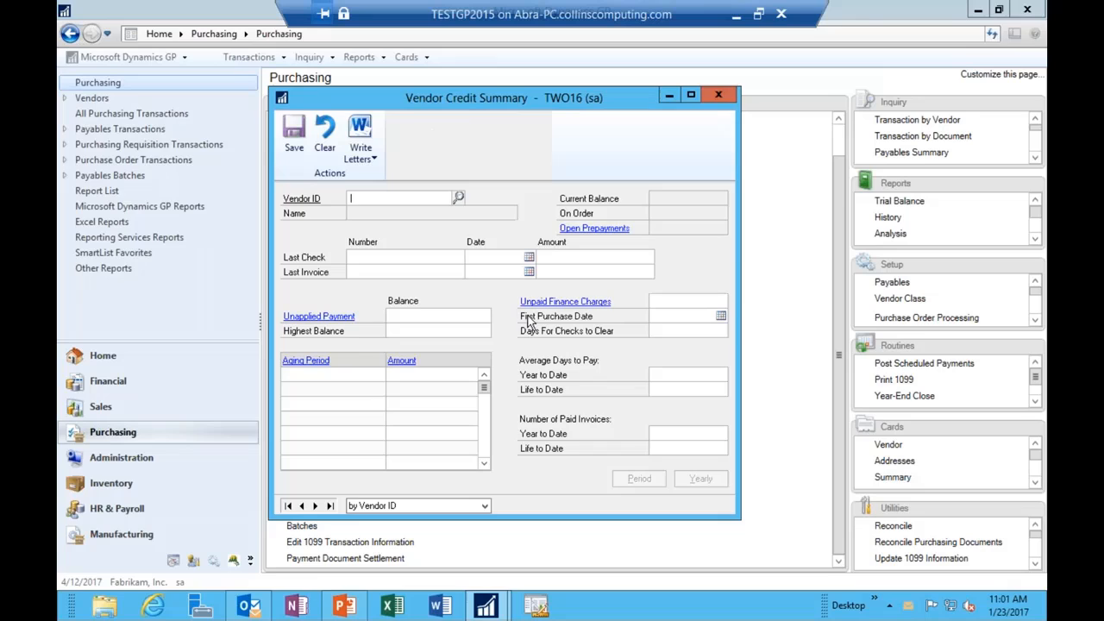
{"action": "left_click", "coordinate": [315, 505]}
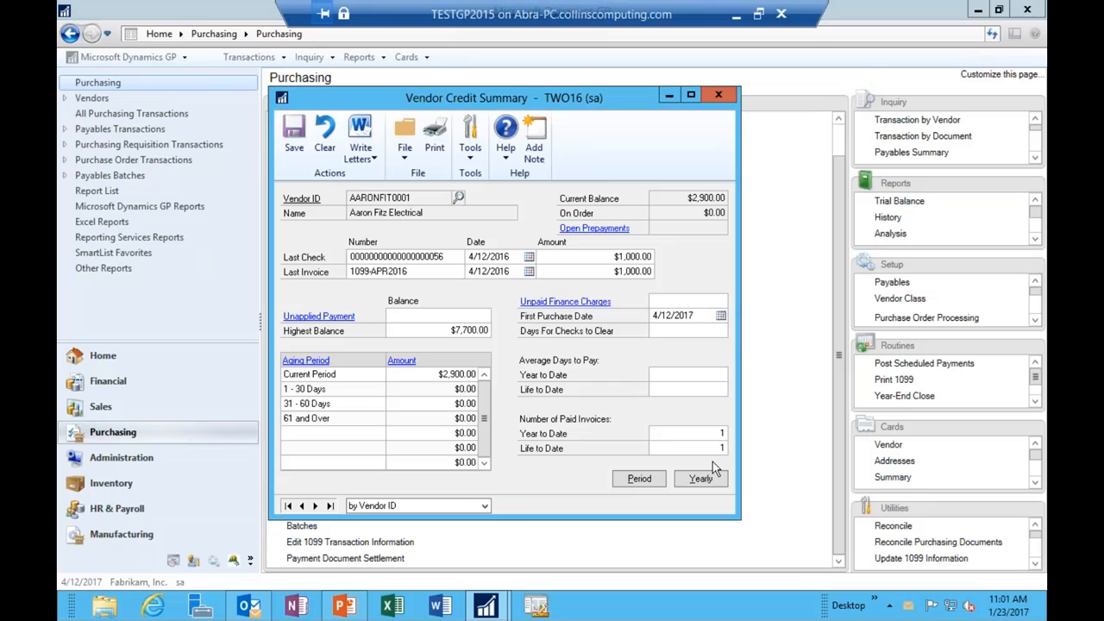
{"action": "left_click", "coordinate": [724, 96]}
{"action": "left_click", "coordinate": [145, 60]}
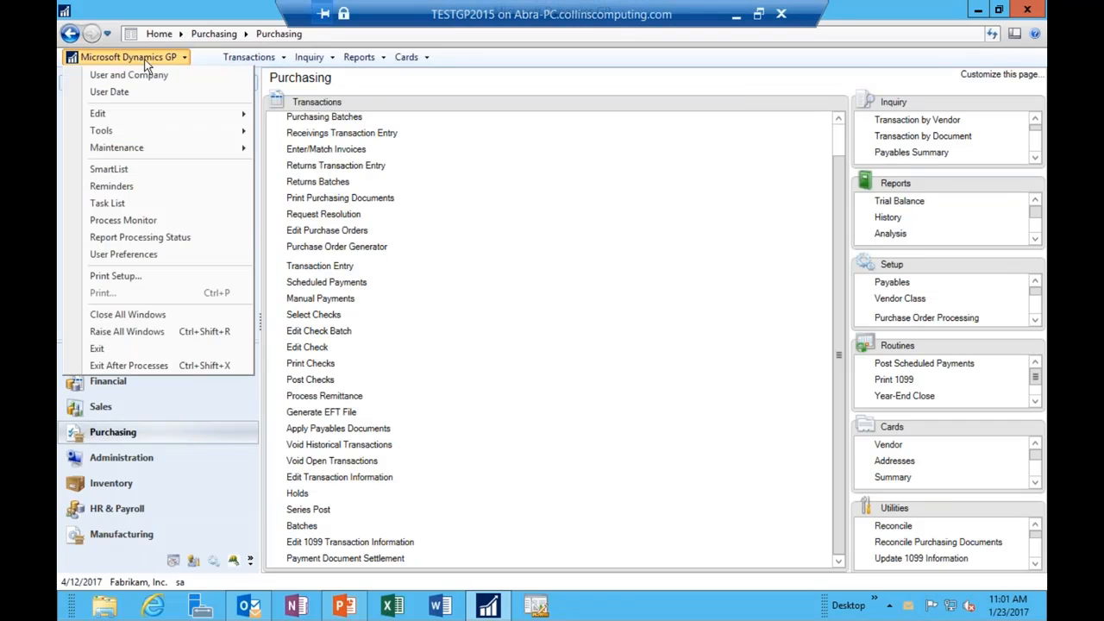
{"action": "left_click", "coordinate": [112, 170]}
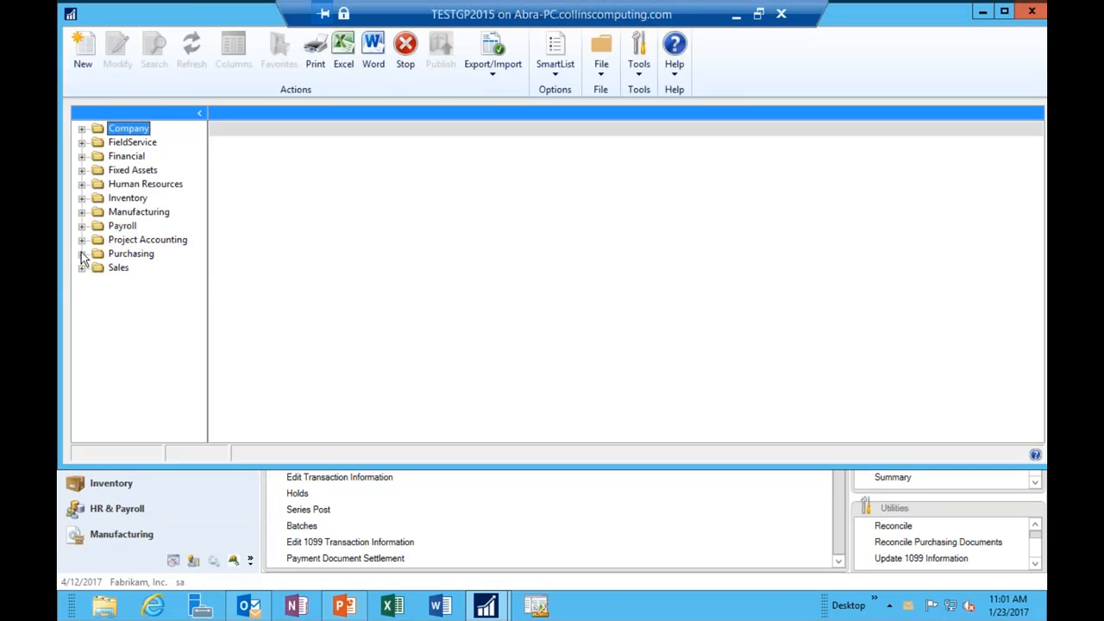
{"action": "left_click", "coordinate": [82, 253]}
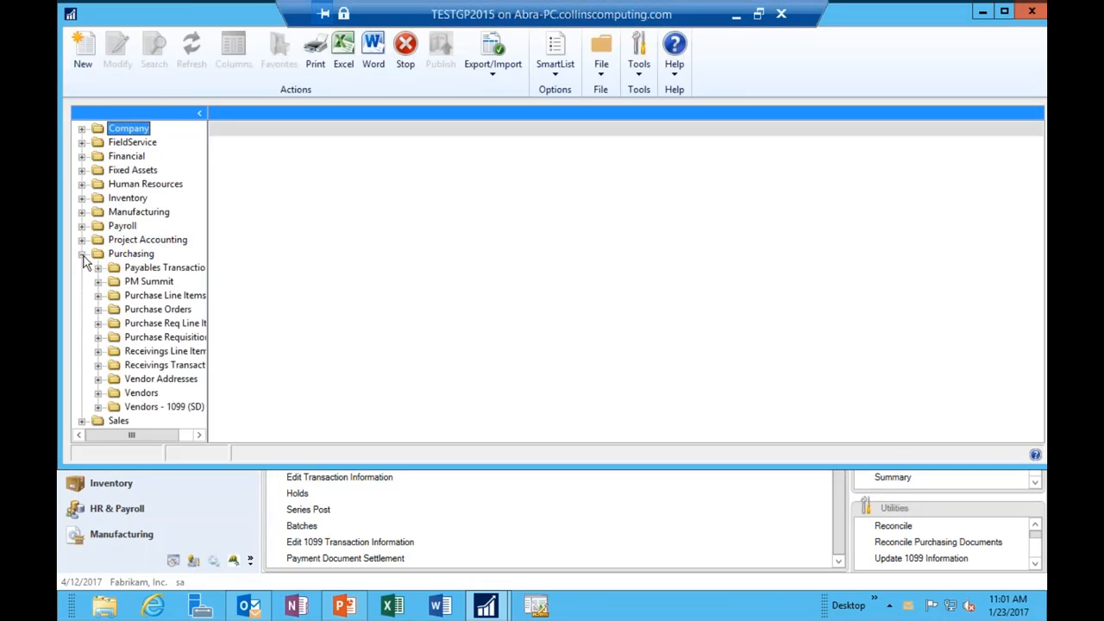
{"action": "left_click", "coordinate": [98, 394]}
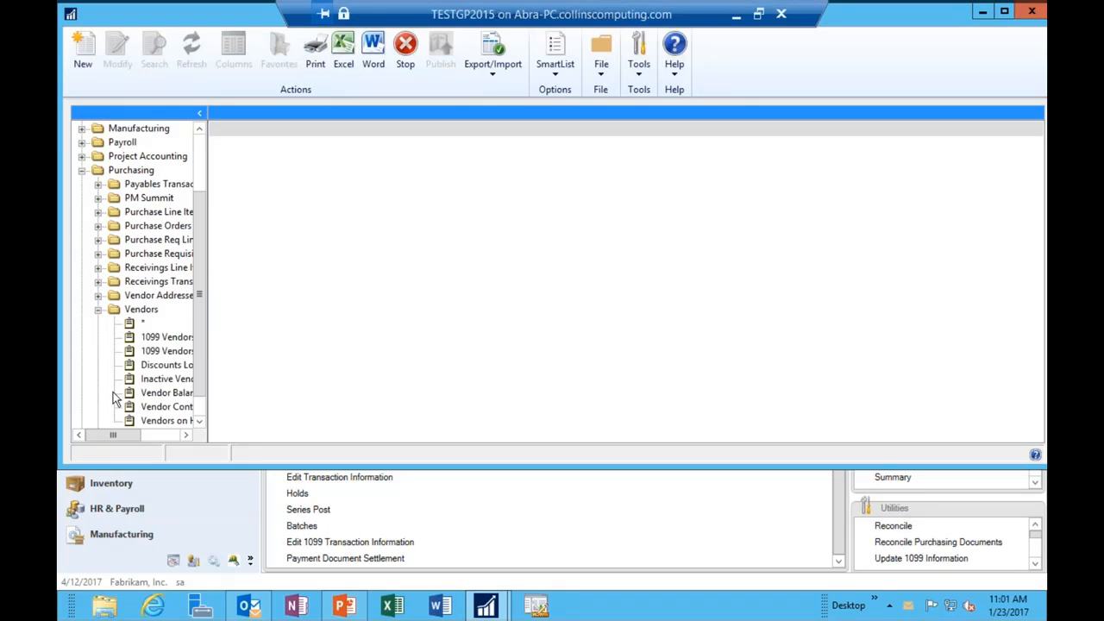
{"action": "left_click", "coordinate": [151, 342]}
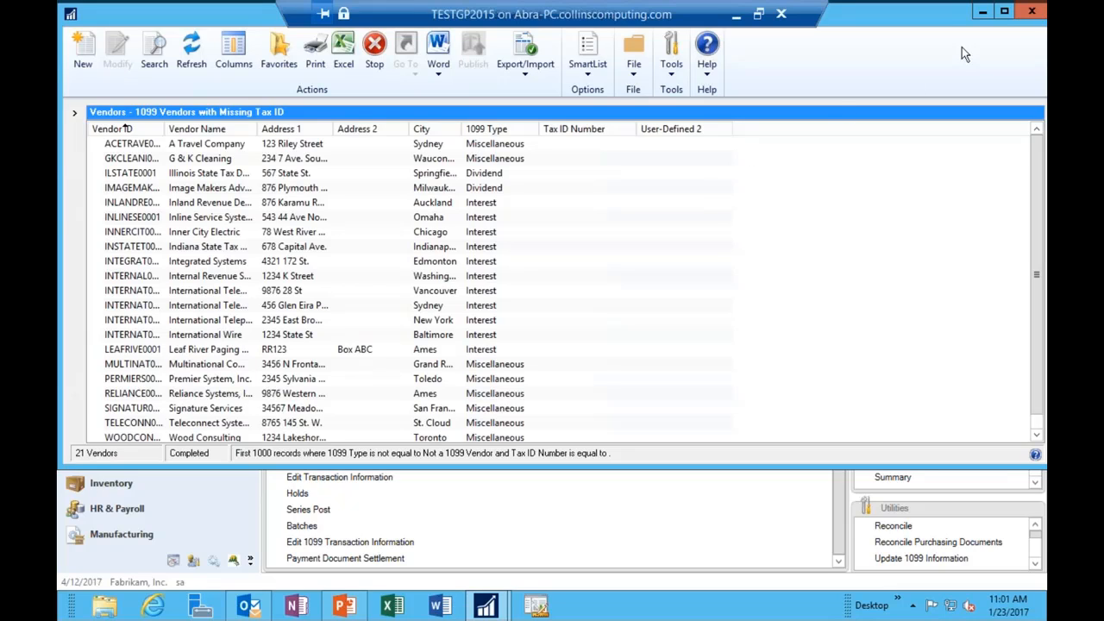
{"action": "left_click", "coordinate": [1031, 16]}
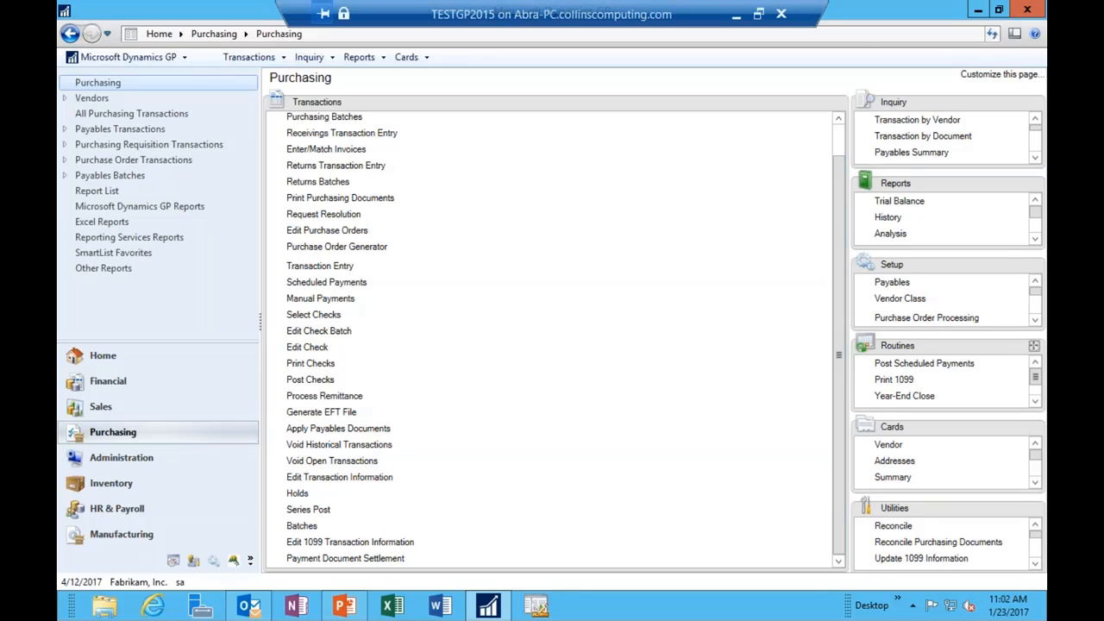
Step: Set Print 1099 to year 2016, the 1096 form and the Single Feed form type
{"action": "left_click", "coordinate": [893, 379]}
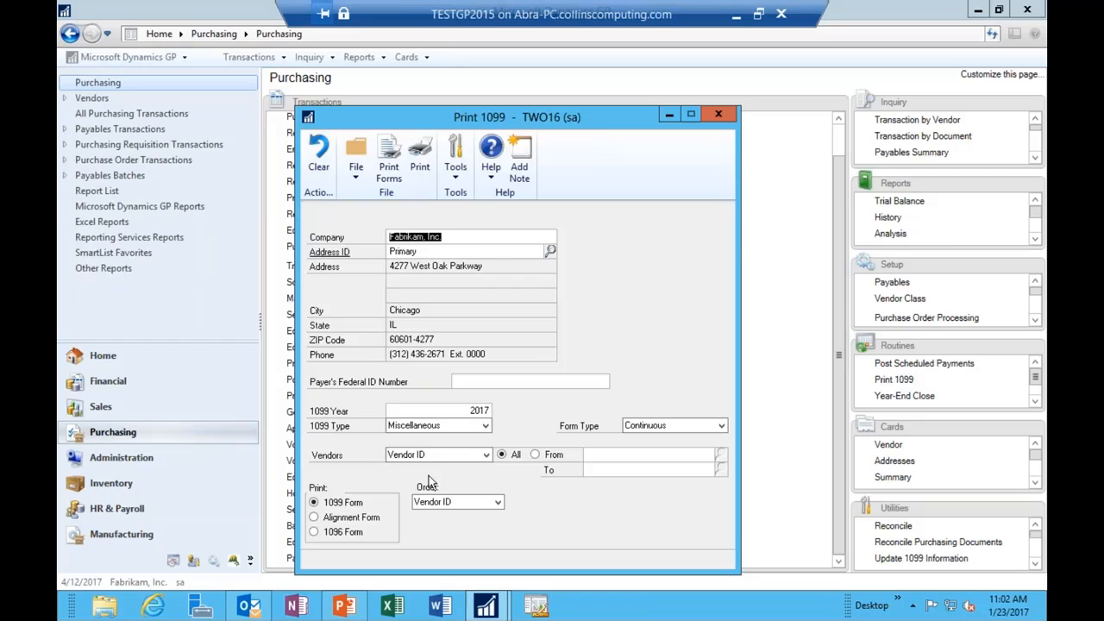
{"action": "left_click", "coordinate": [466, 410]}
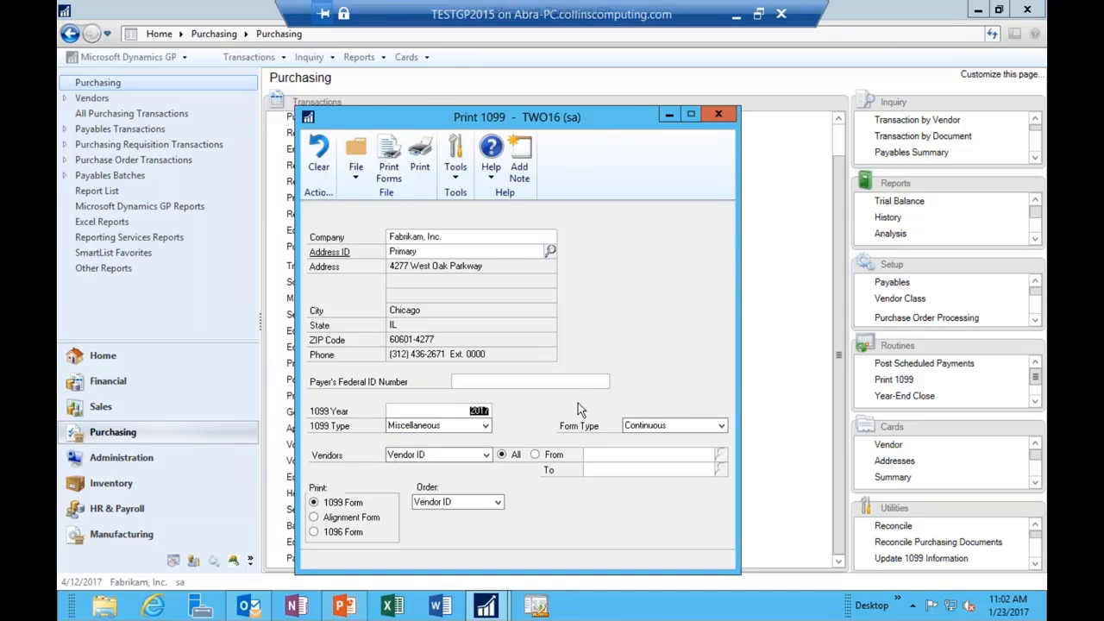
{"action": "type", "text": "2016"}
{"action": "key", "text": "Tab"}
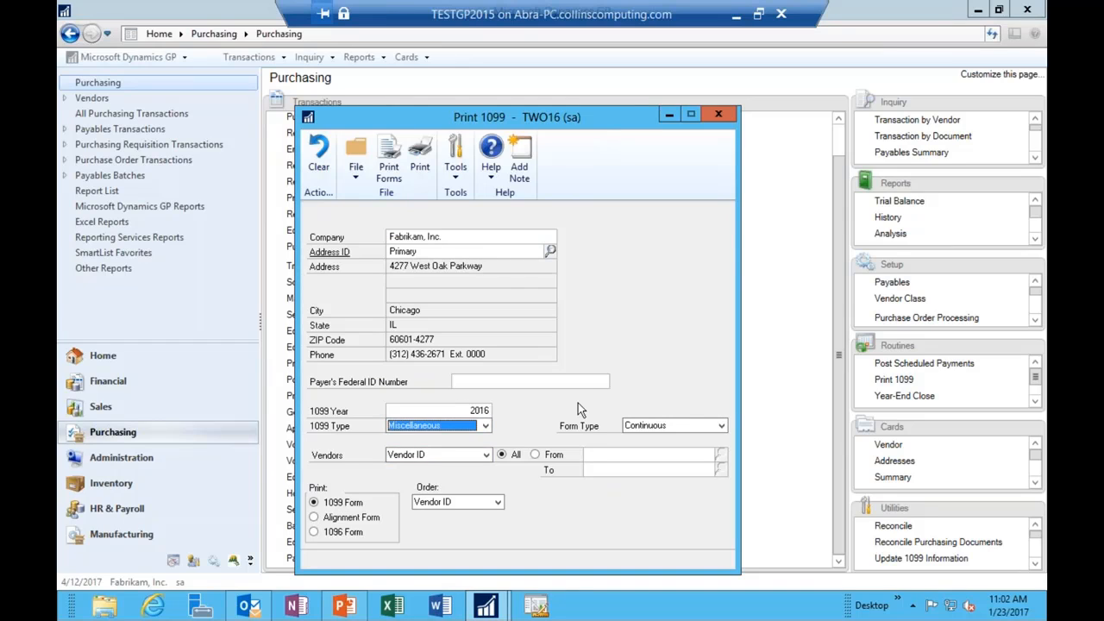
{"action": "left_click", "coordinate": [314, 531]}
{"action": "left_click", "coordinate": [639, 426]}
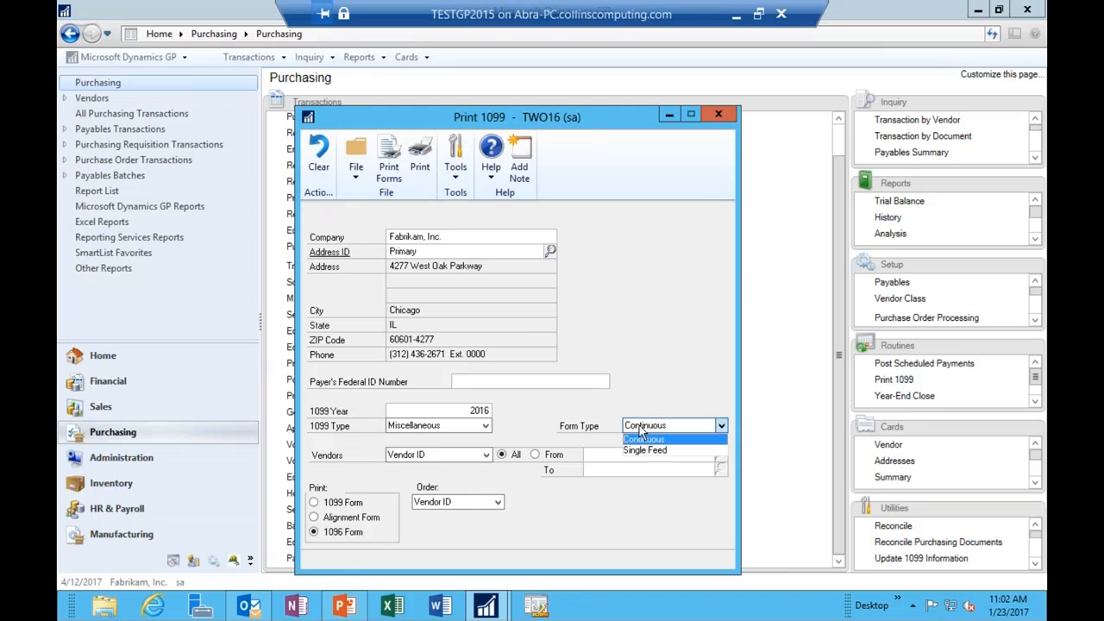
{"action": "left_click", "coordinate": [644, 451]}
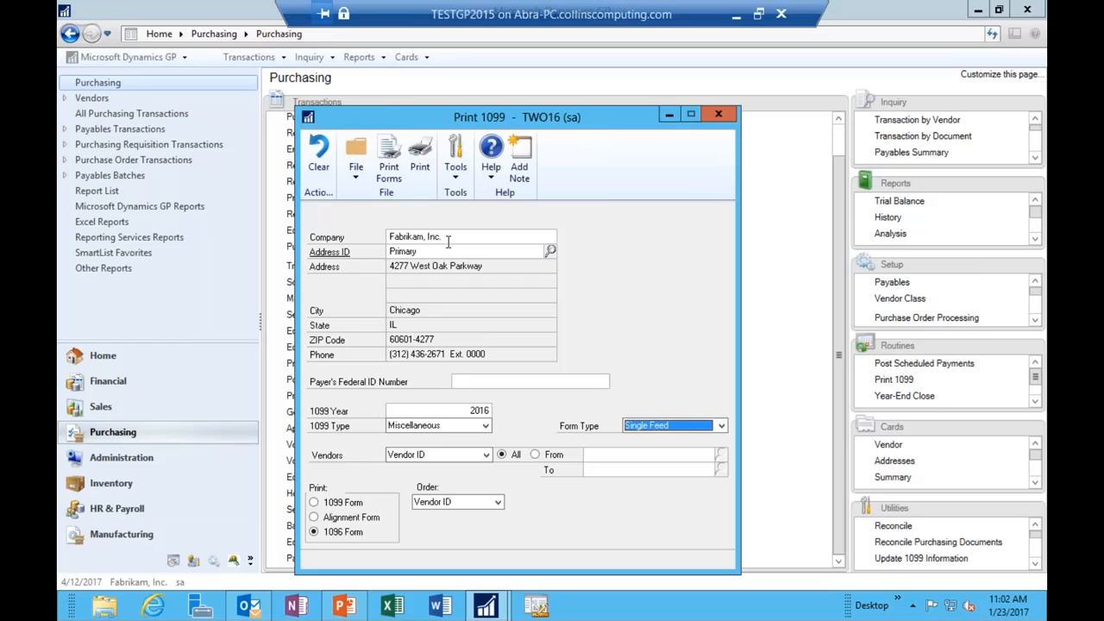
Step: Print the 1096 form to the screen, review its 4800.00 total, then close the preview and Print 1099
{"action": "left_click", "coordinate": [387, 167]}
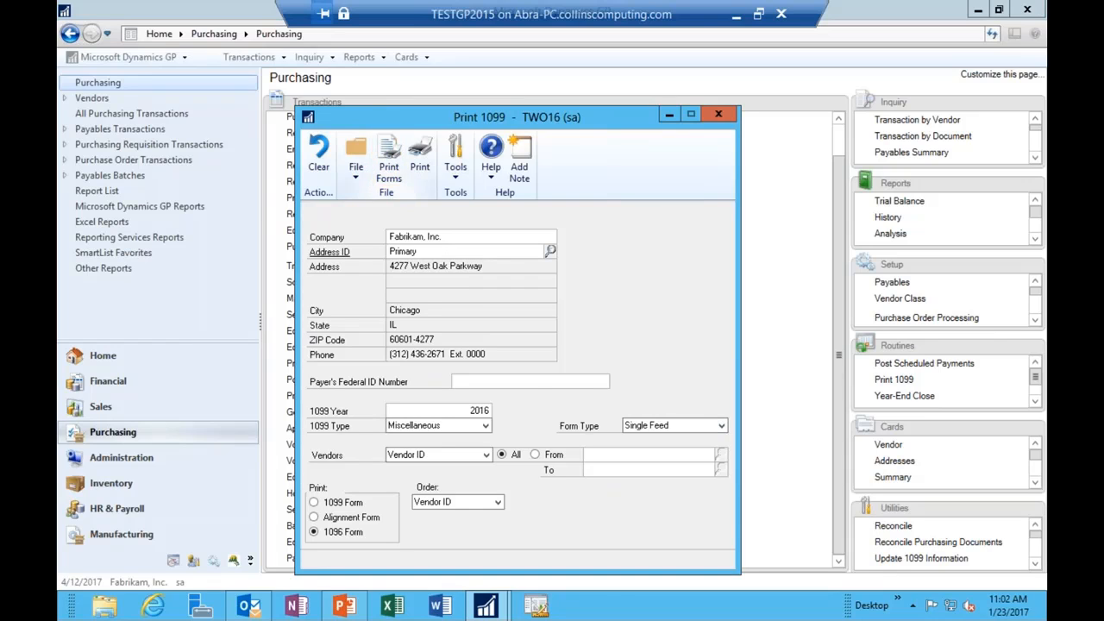
{"action": "left_click", "coordinate": [439, 299]}
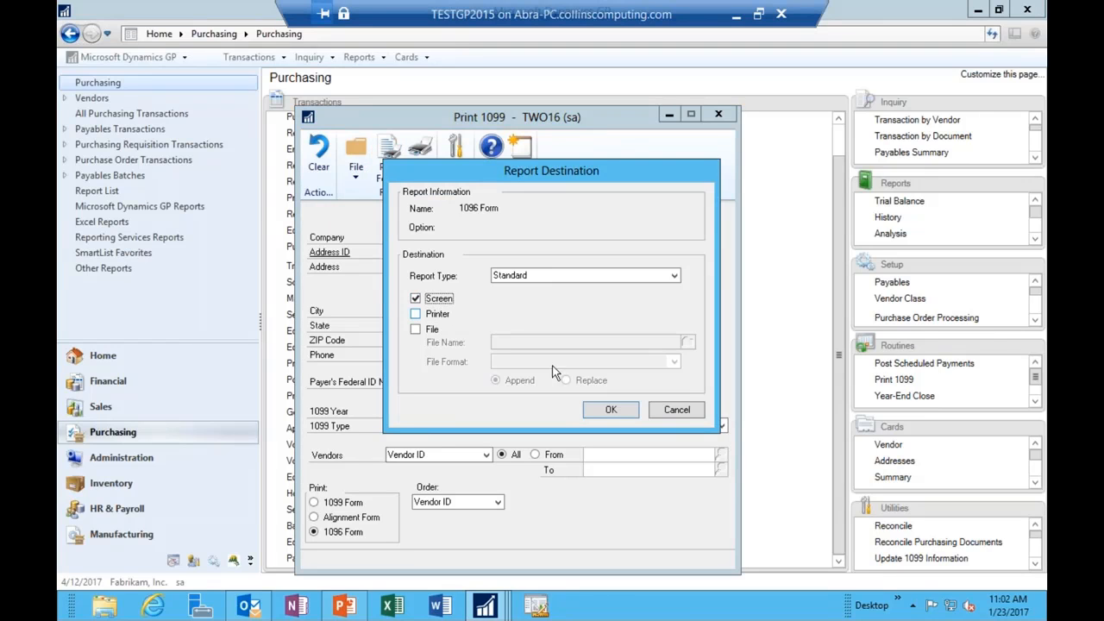
{"action": "left_click", "coordinate": [627, 409]}
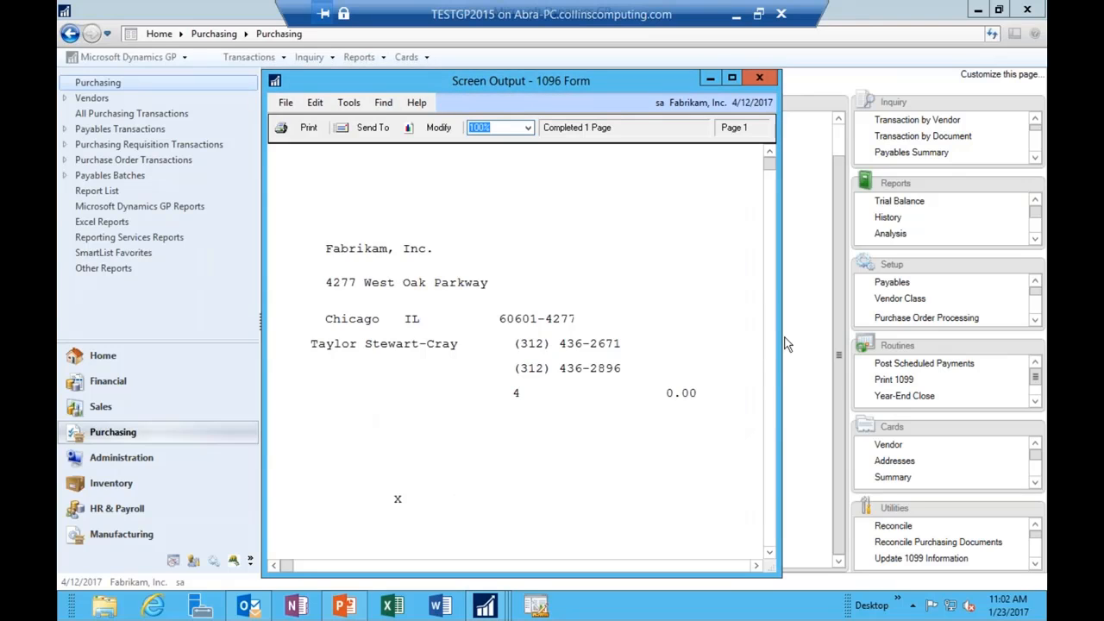
{"action": "left_click_drag", "start_coordinate": [781, 345], "coordinate": [1043, 302]}
{"action": "scroll", "coordinate": [810, 252], "scroll_direction": "down", "scroll_amount": 8}
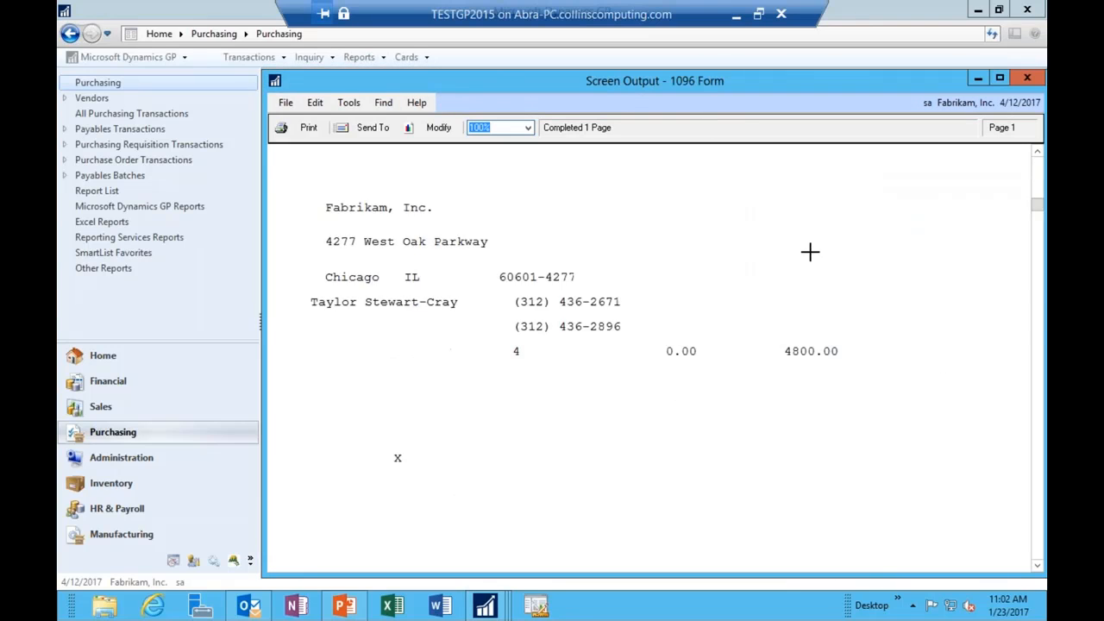
{"action": "scroll", "coordinate": [818, 259], "scroll_direction": "up", "scroll_amount": 5}
{"action": "scroll", "coordinate": [818, 260], "scroll_direction": "up", "scroll_amount": 3}
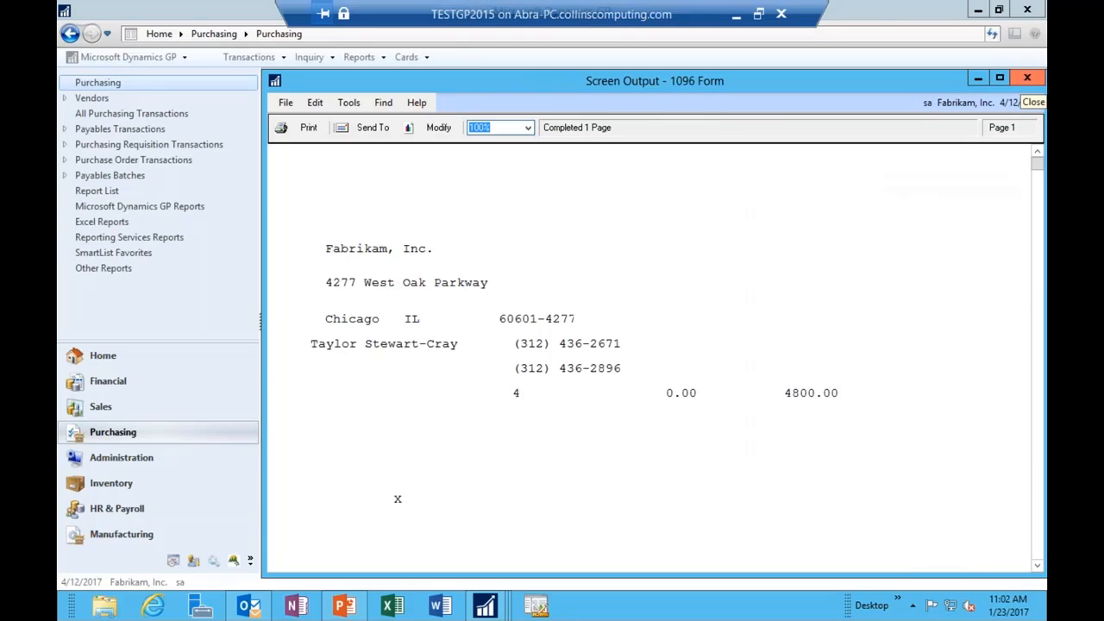
{"action": "left_click", "coordinate": [1027, 79]}
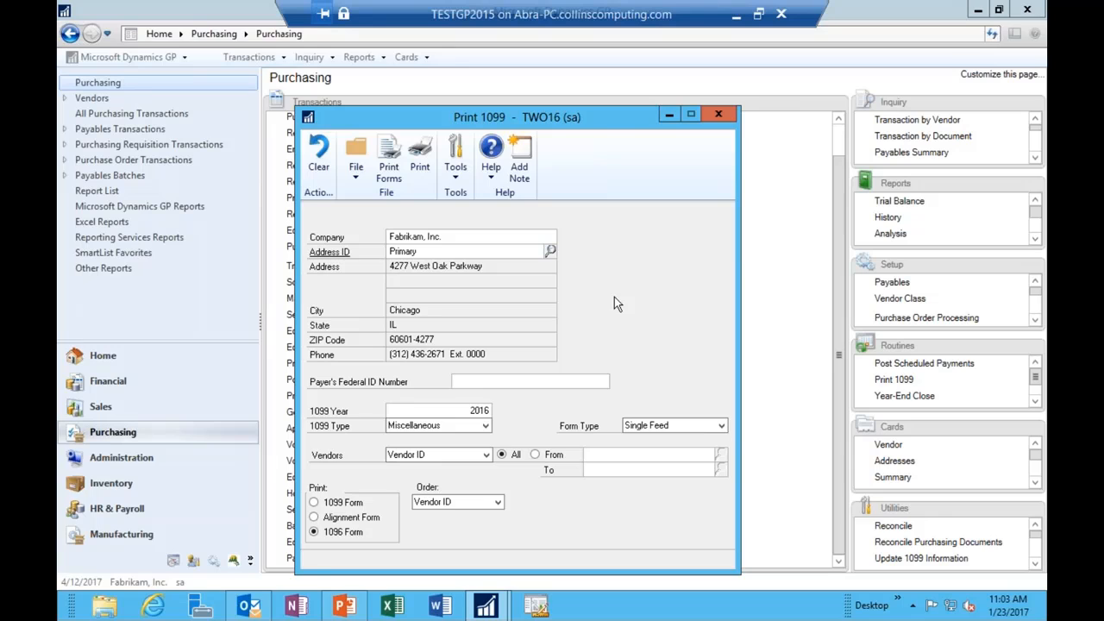
{"action": "left_click", "coordinate": [718, 114]}
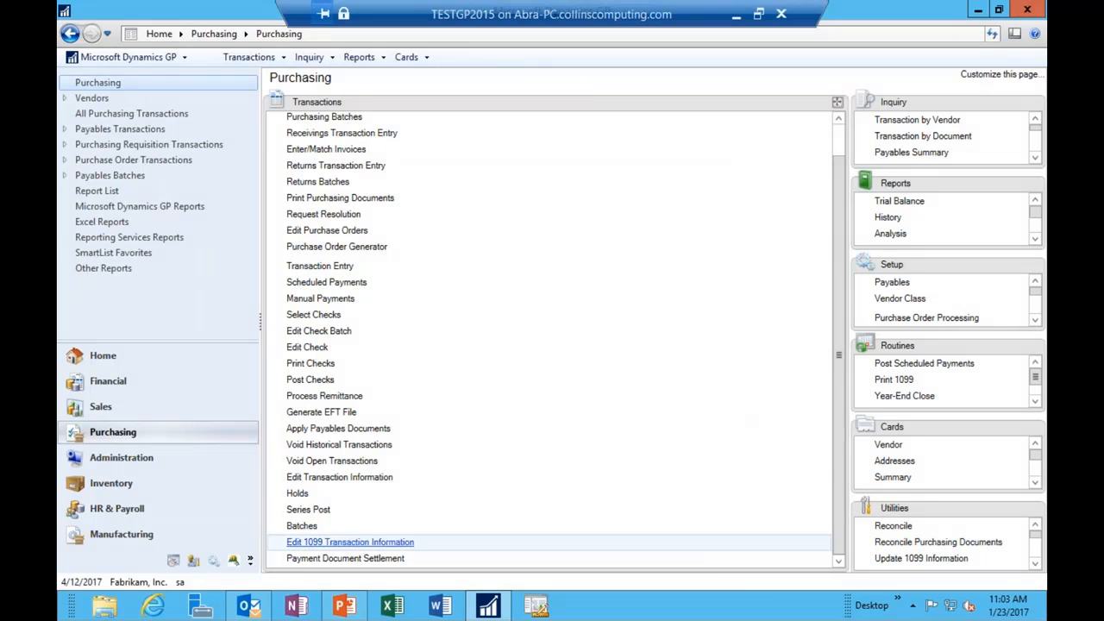
Step: Reopen Aaron Fitz Electrical's 1099 transactions and inspect the $500.00 and $700.00 amounts
{"action": "left_click", "coordinate": [359, 541]}
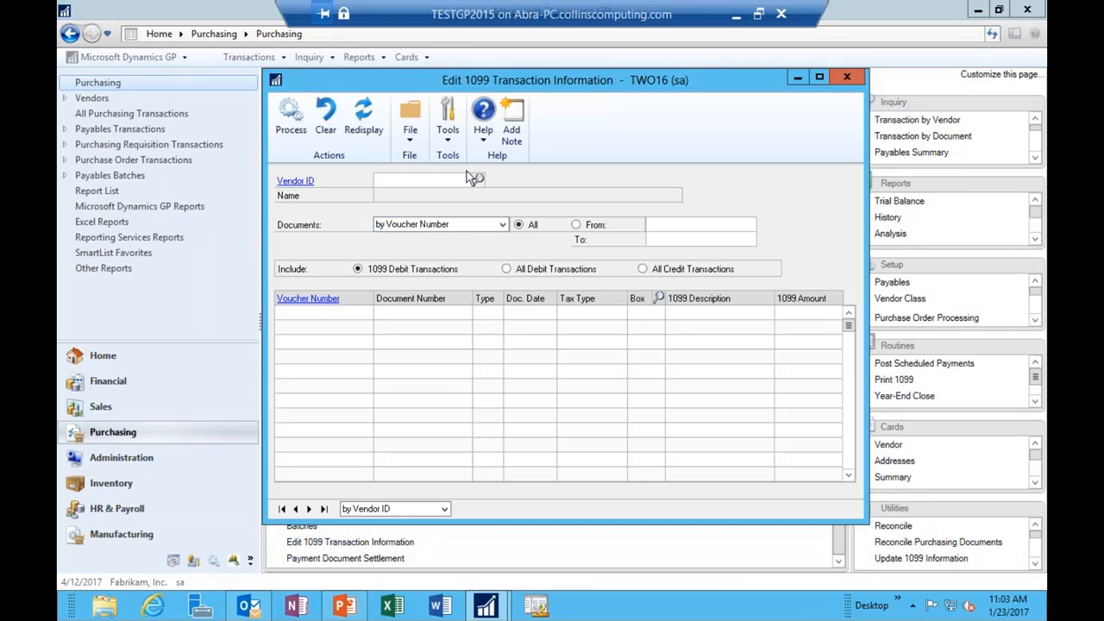
{"action": "left_click", "coordinate": [480, 181]}
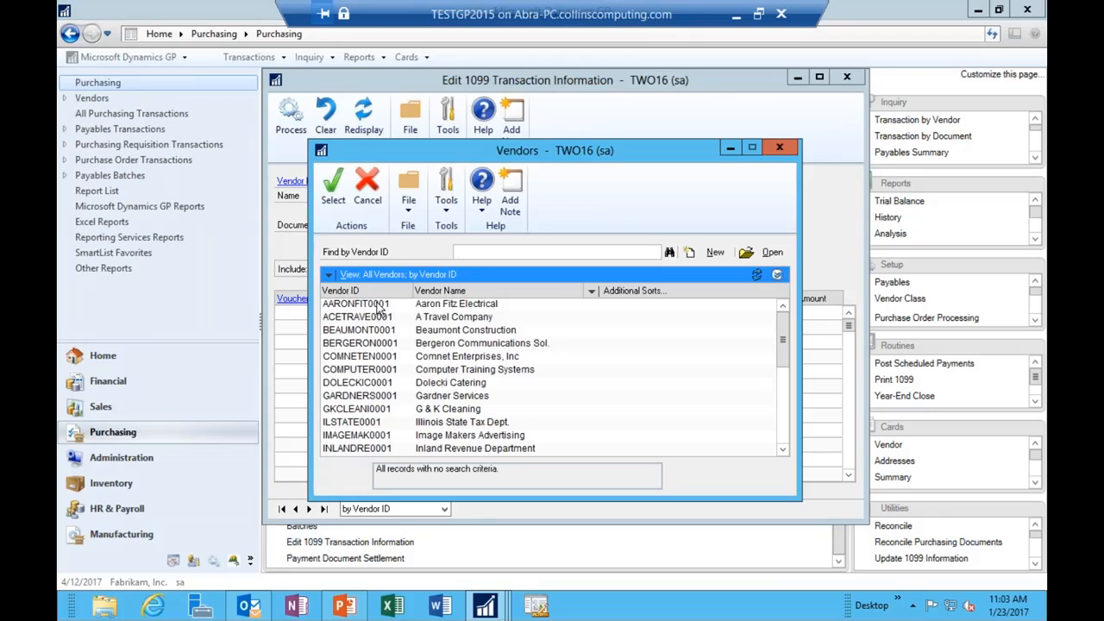
{"action": "double_click", "coordinate": [379, 312]}
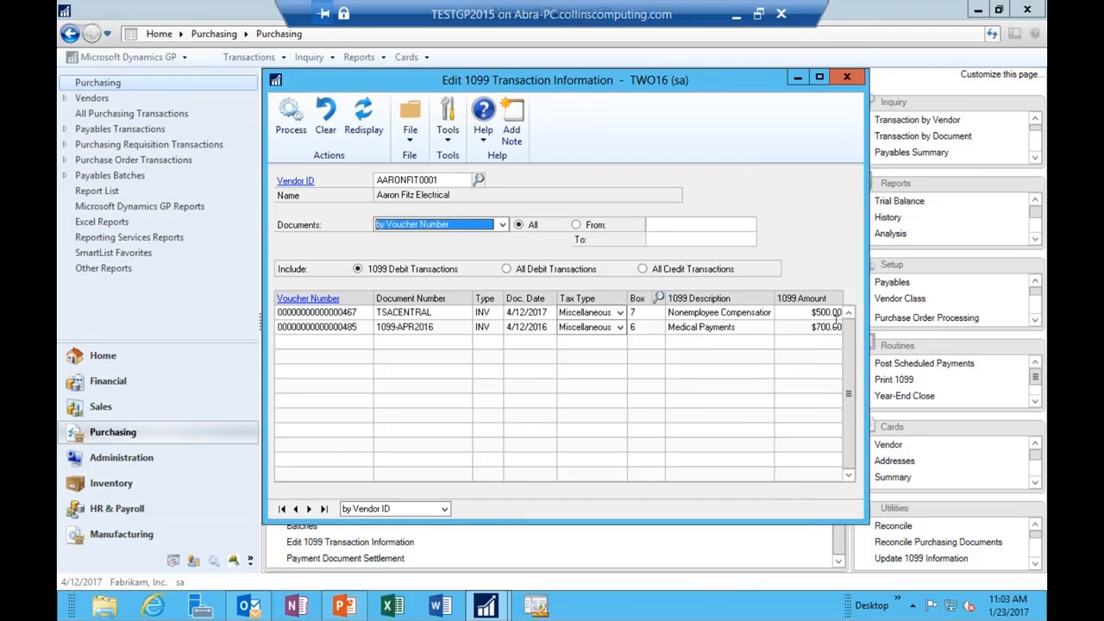
{"action": "left_click", "coordinate": [811, 313]}
{"action": "left_click", "coordinate": [817, 327]}
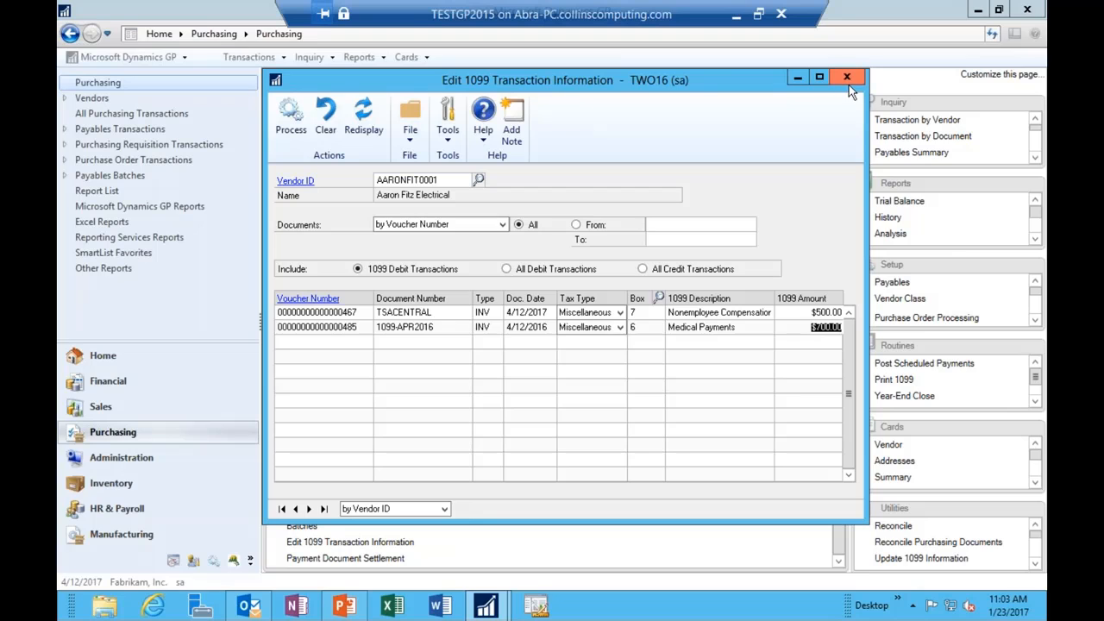
Step: Review the Update 1099 Information options for vendors and transactions, close it unprocessed, and open the Vendor Credit Summary
{"action": "left_click", "coordinate": [910, 559]}
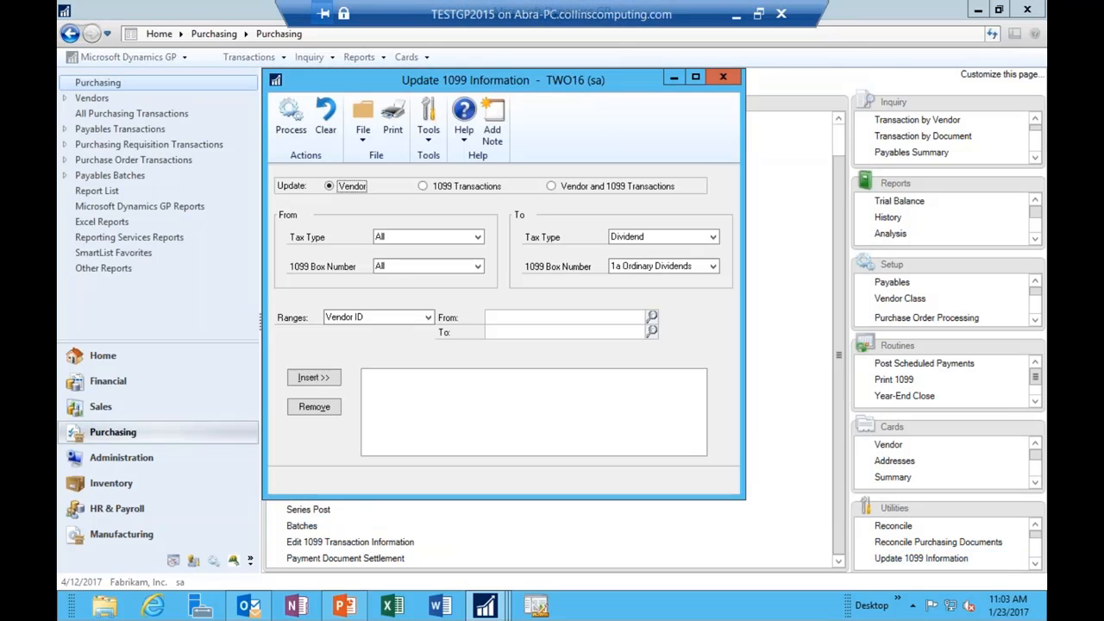
{"action": "left_click", "coordinate": [551, 187]}
{"action": "left_click", "coordinate": [724, 79]}
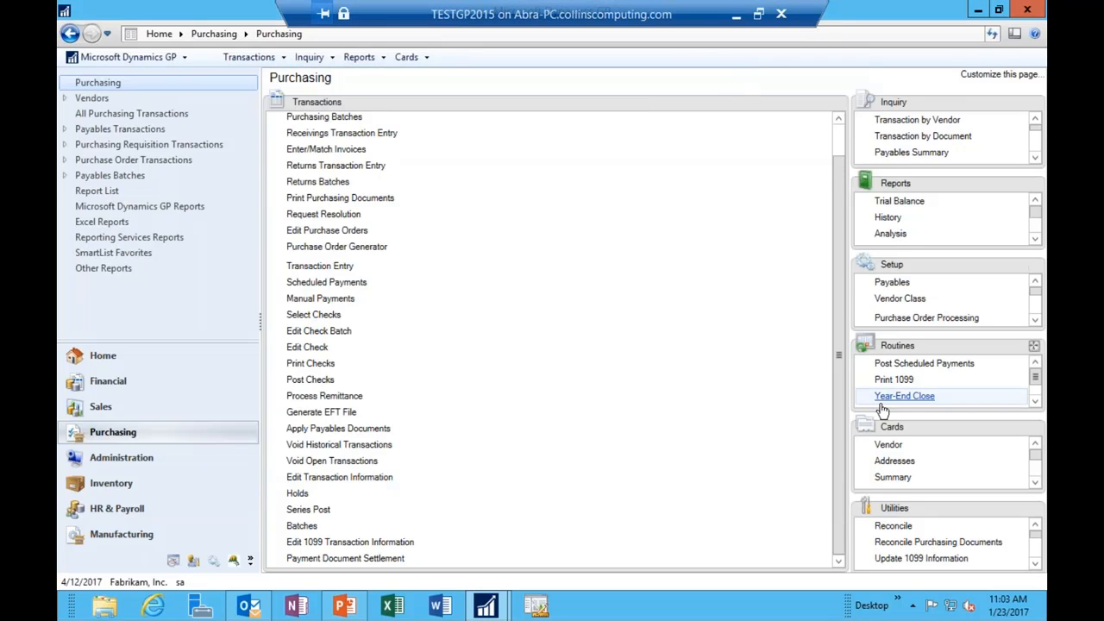
{"action": "left_click", "coordinate": [888, 477]}
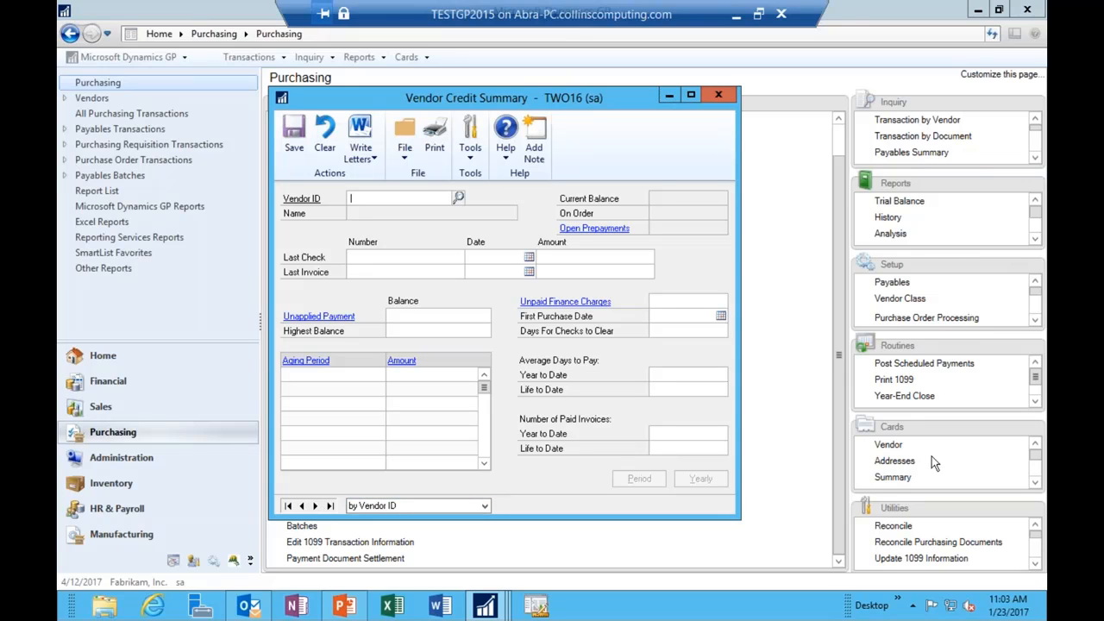
Step: Close the credit summary, move the Cards list into the main area, and check 1099 Details
{"action": "left_click", "coordinate": [718, 95]}
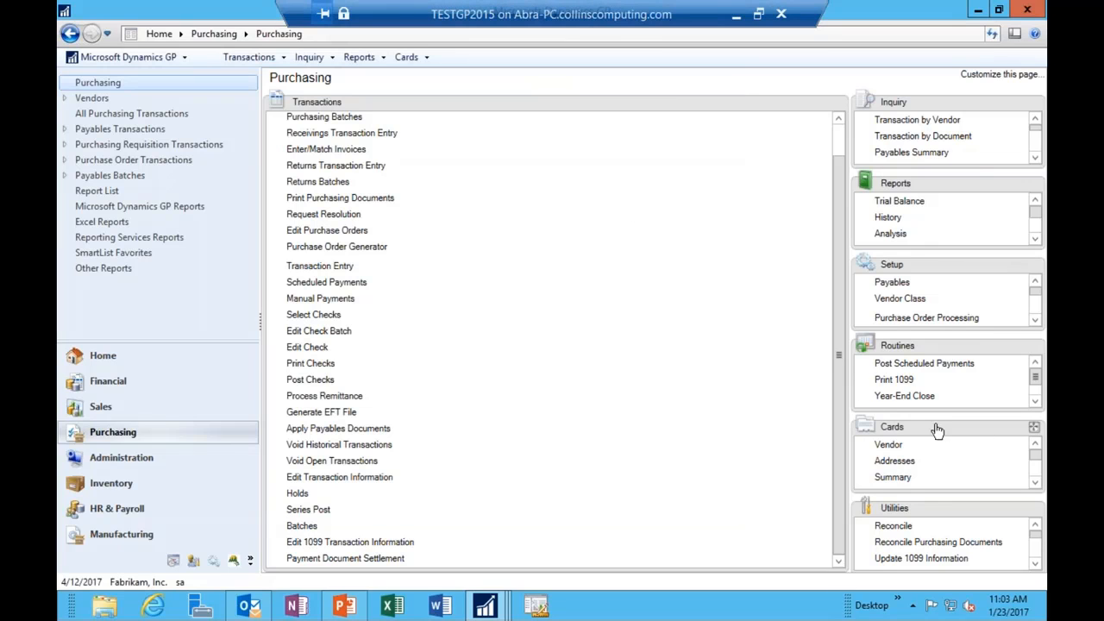
{"action": "left_click_drag", "start_coordinate": [905, 424], "coordinate": [414, 168]}
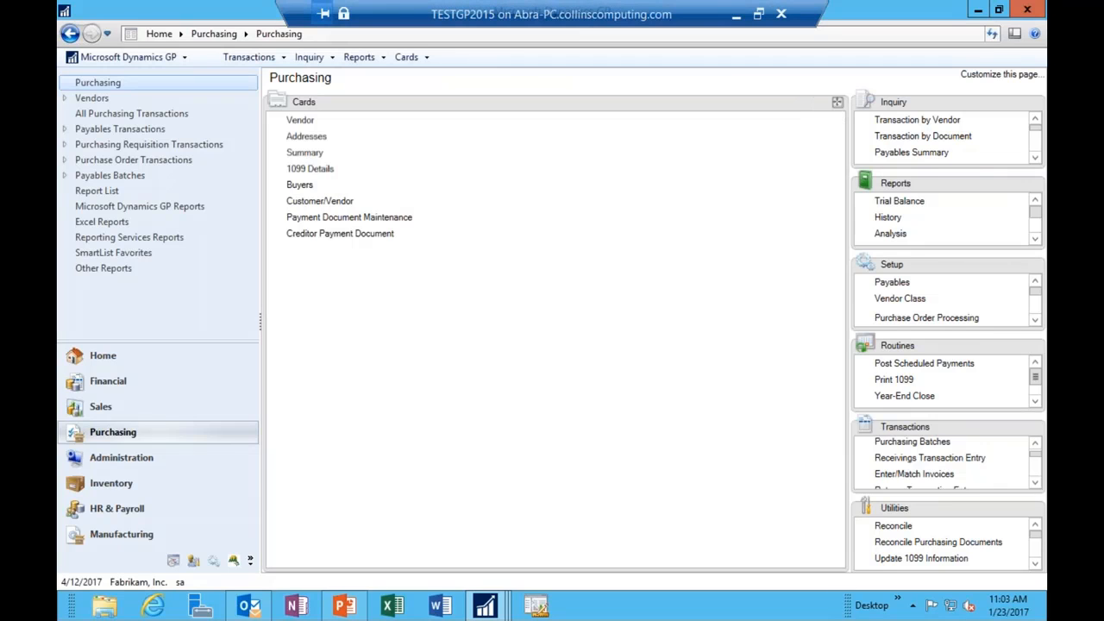
{"action": "left_click", "coordinate": [307, 169]}
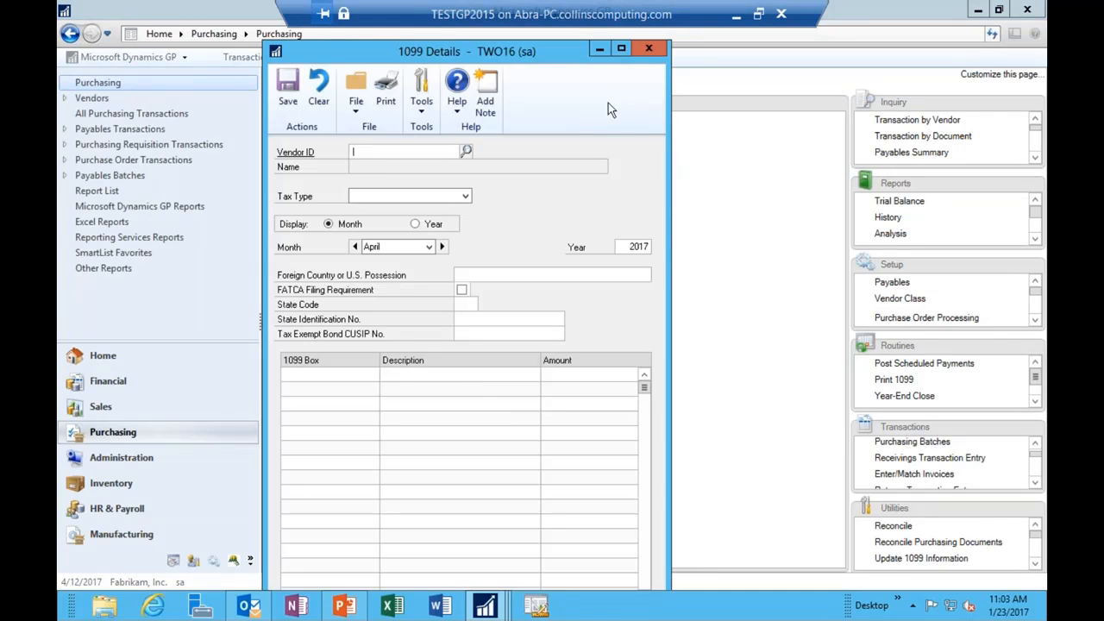
{"action": "left_click", "coordinate": [648, 48]}
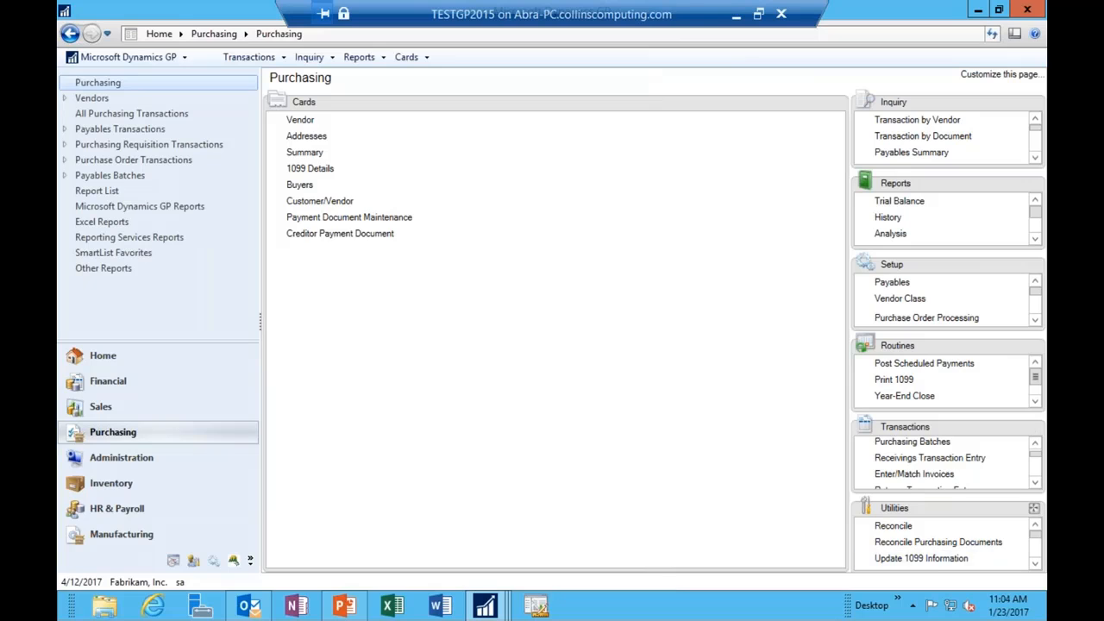
Step: Print the 2016 Miscellaneous 1099 forms to the screen, showing Aaron Fitz Electrical at 700.00
{"action": "left_click", "coordinate": [893, 379]}
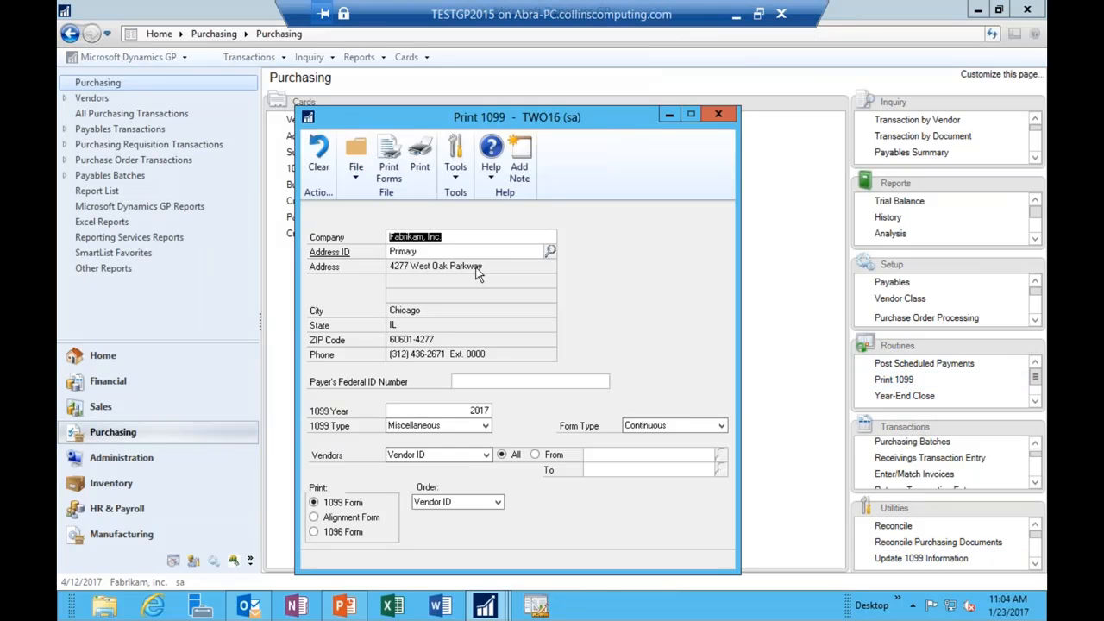
{"action": "double_click", "coordinate": [461, 411]}
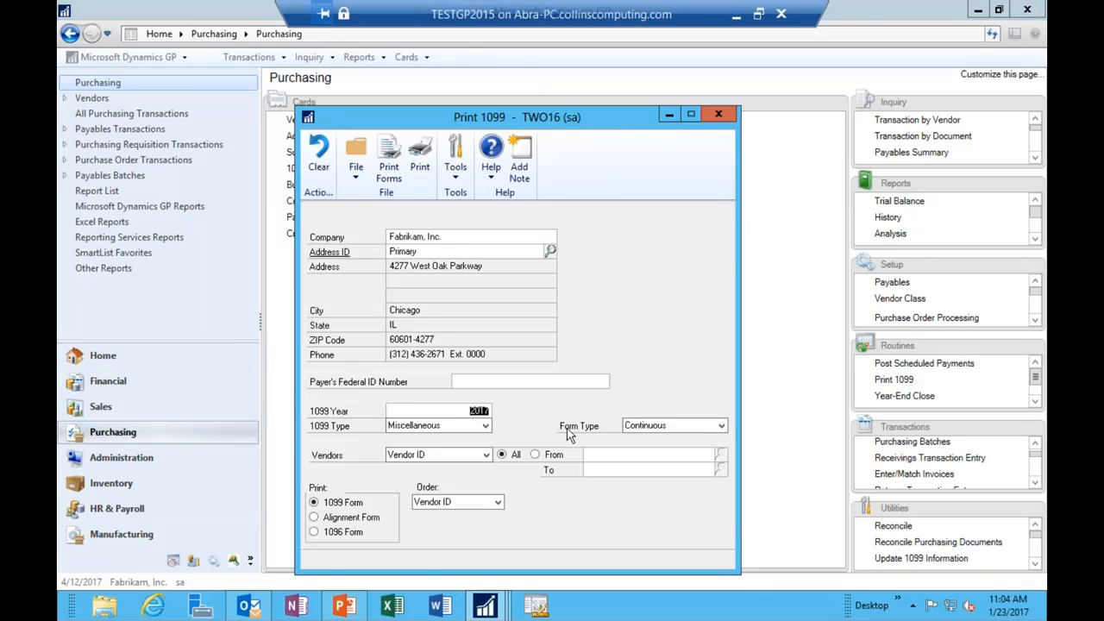
{"action": "type", "text": "2016"}
{"action": "key", "text": "Tab"}
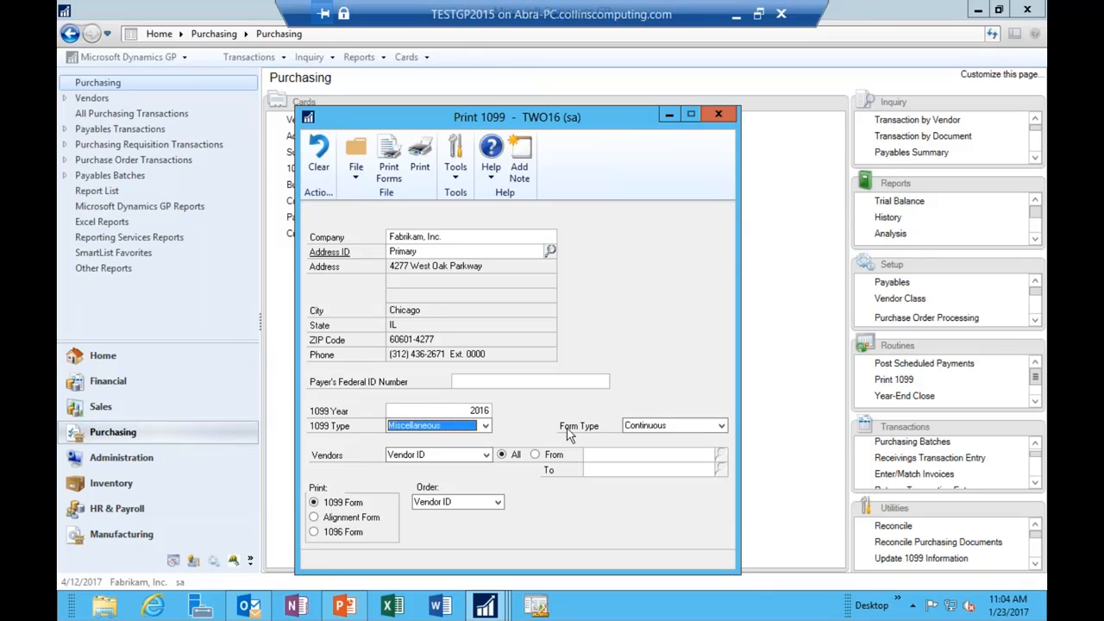
{"action": "left_click", "coordinate": [404, 172]}
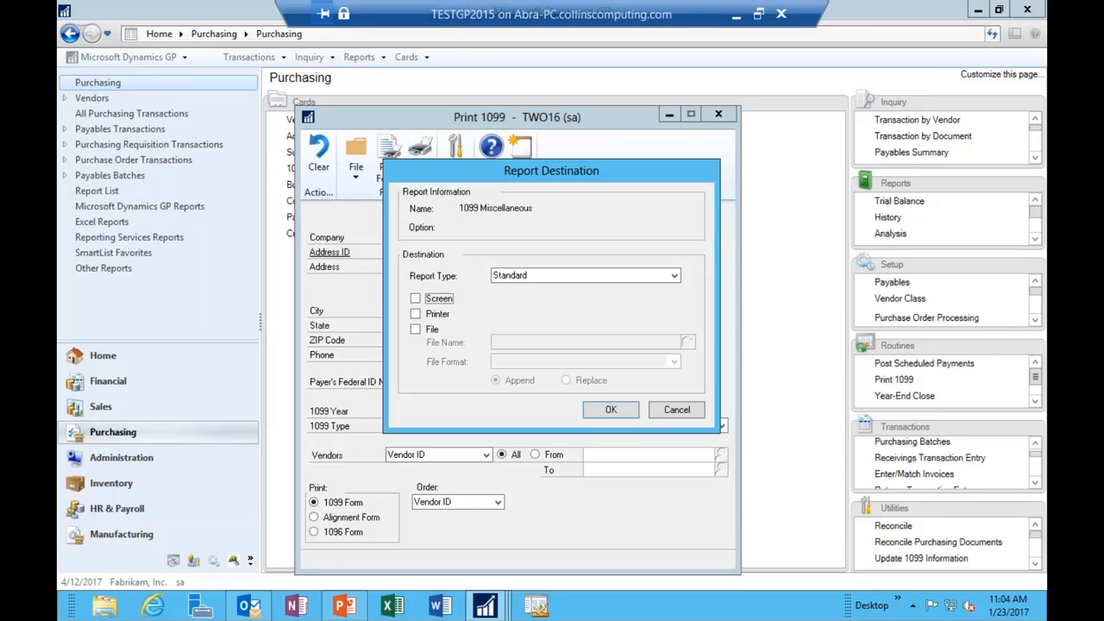
{"action": "left_click", "coordinate": [443, 301]}
{"action": "left_click", "coordinate": [611, 409]}
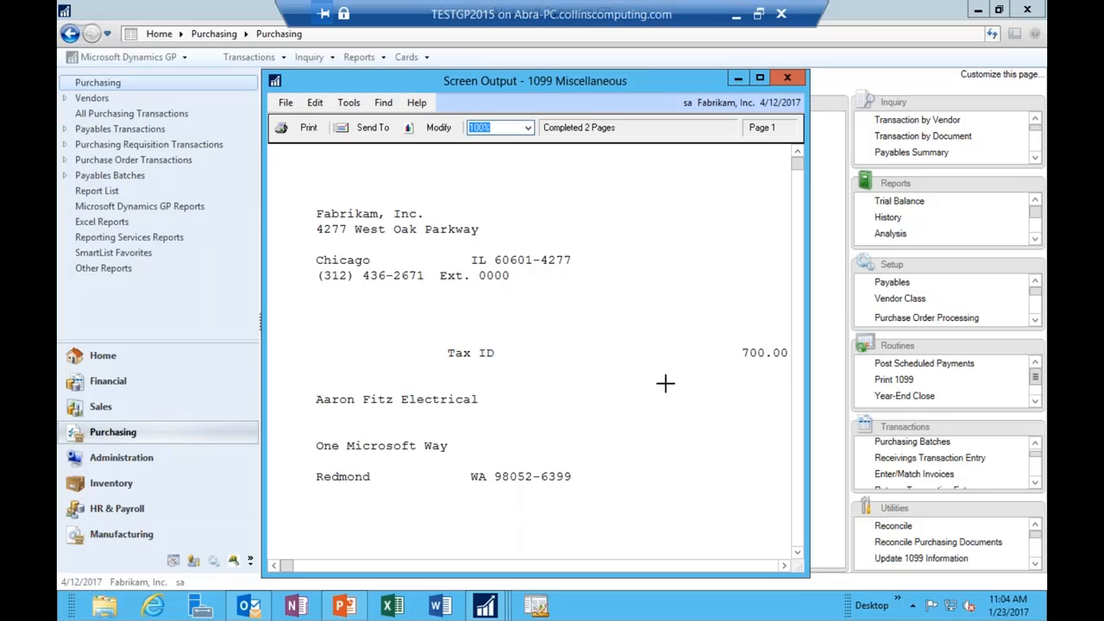
Step: Close the 1099 Miscellaneous screen output and the Print 1099 window
{"action": "left_click", "coordinate": [767, 349]}
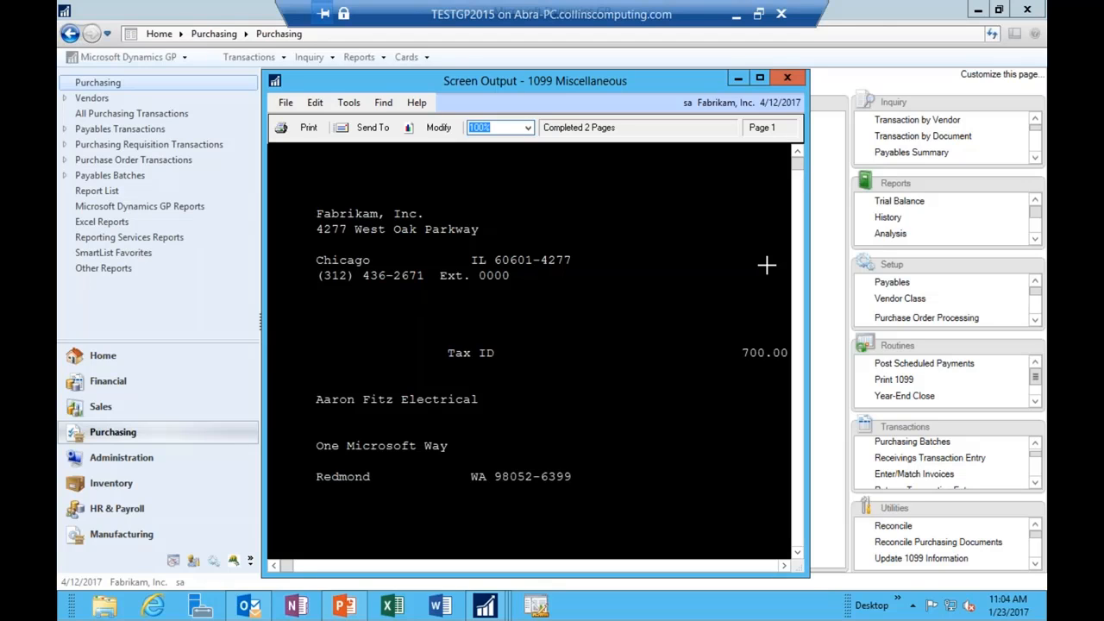
{"action": "left_click", "coordinate": [788, 78]}
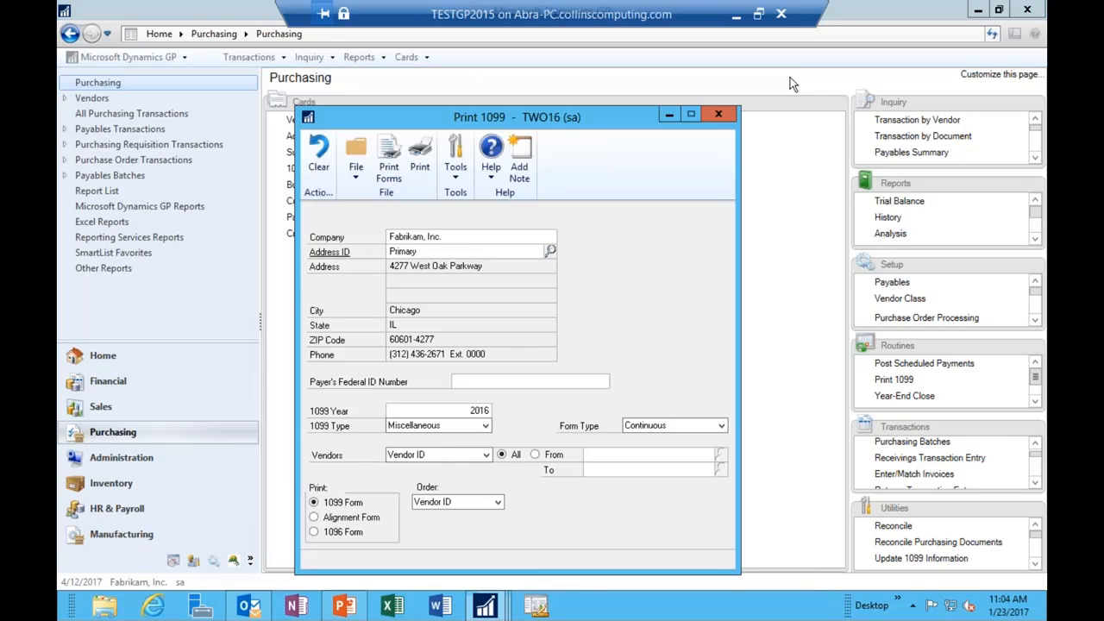
{"action": "left_click", "coordinate": [719, 116]}
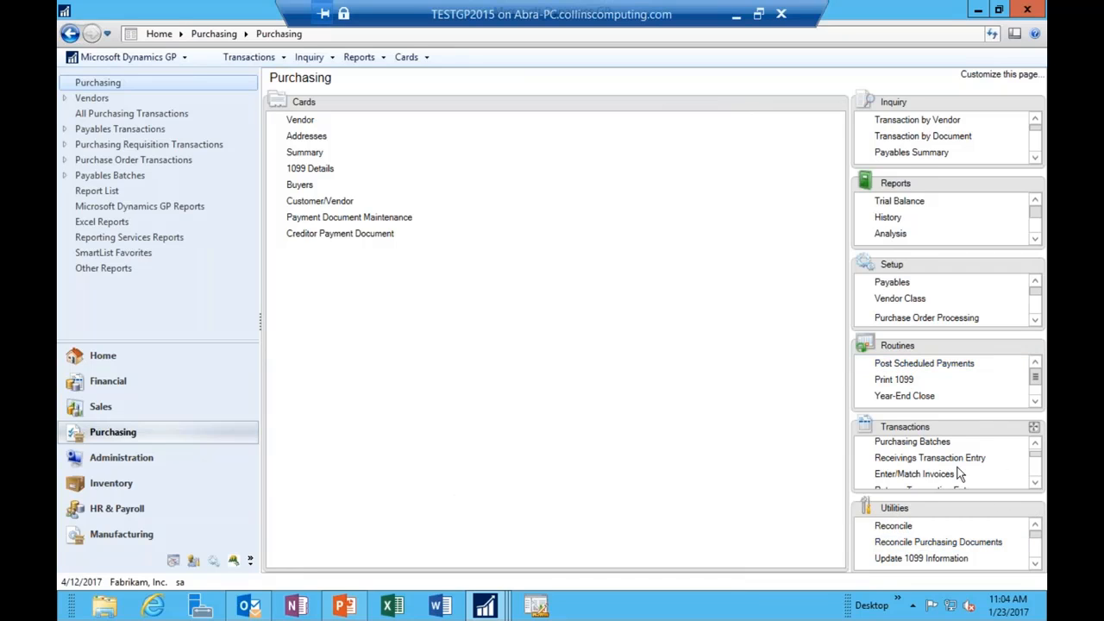
Step: Move the Transactions list into the main area and open Edit 1099 Transaction Information
{"action": "left_click_drag", "start_coordinate": [937, 429], "coordinate": [387, 396]}
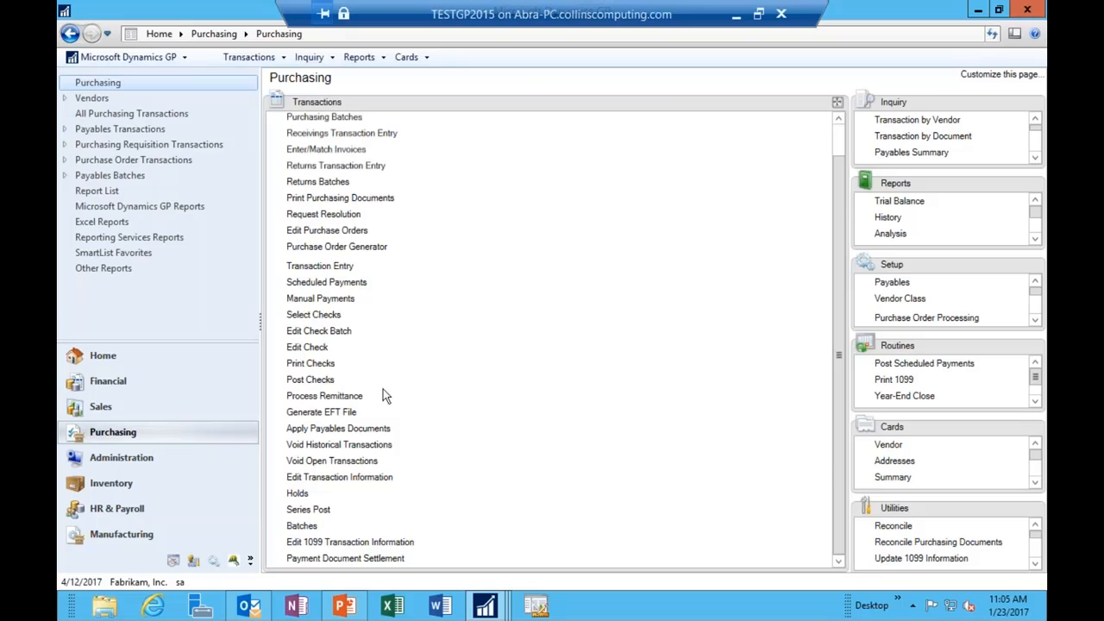
{"action": "left_click", "coordinate": [354, 542]}
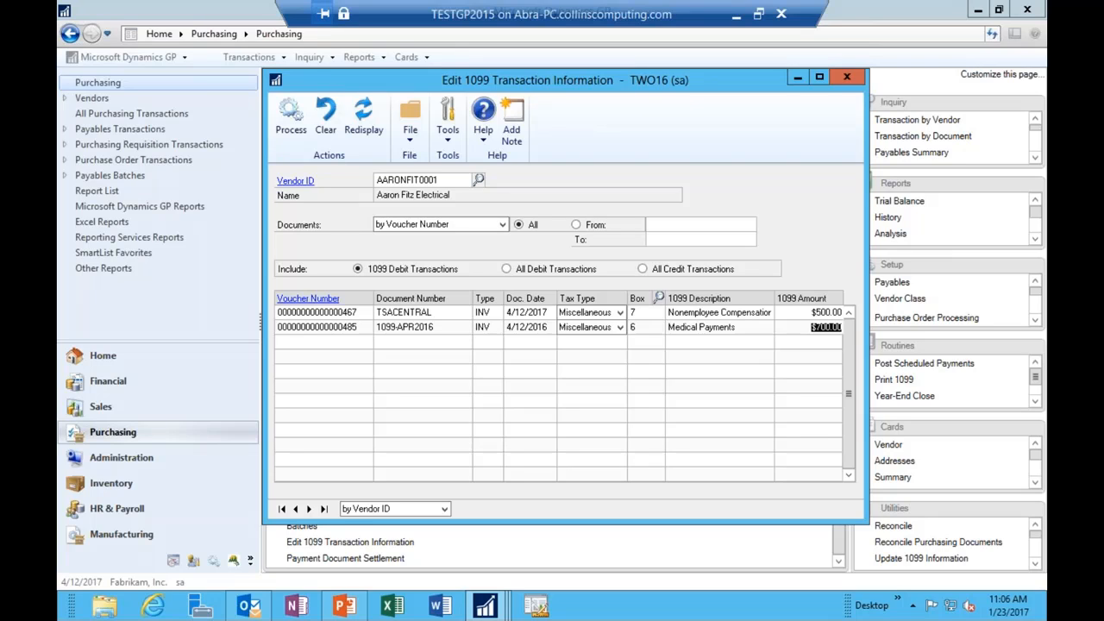
Step: Close the 1099 transaction window and open Print 1099 with the Single Feed form type
{"action": "left_click", "coordinate": [848, 77]}
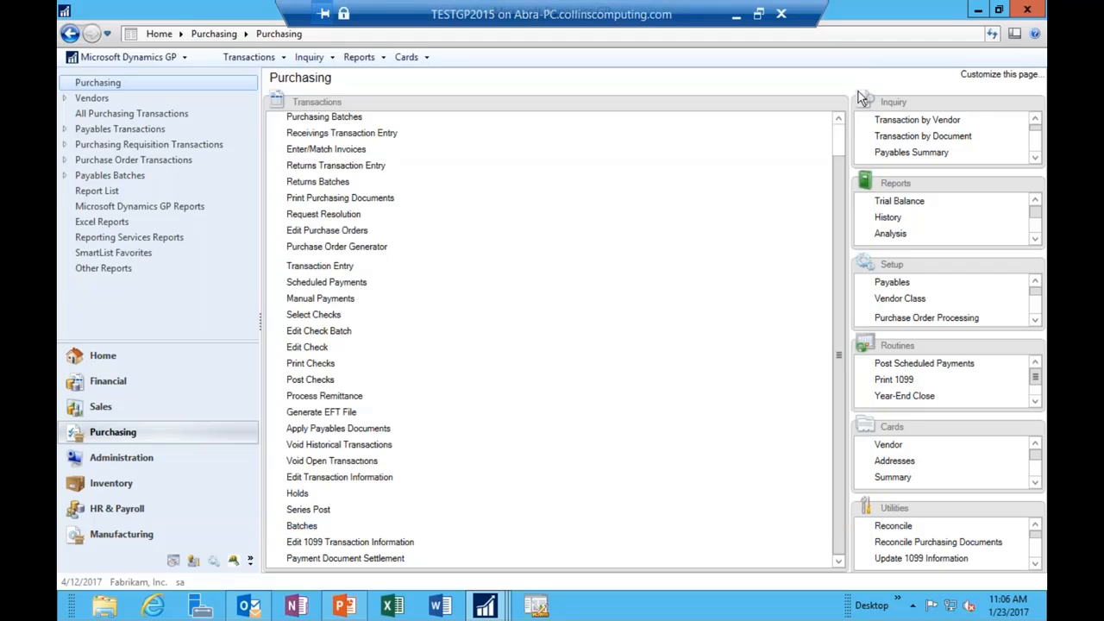
{"action": "left_click", "coordinate": [893, 379]}
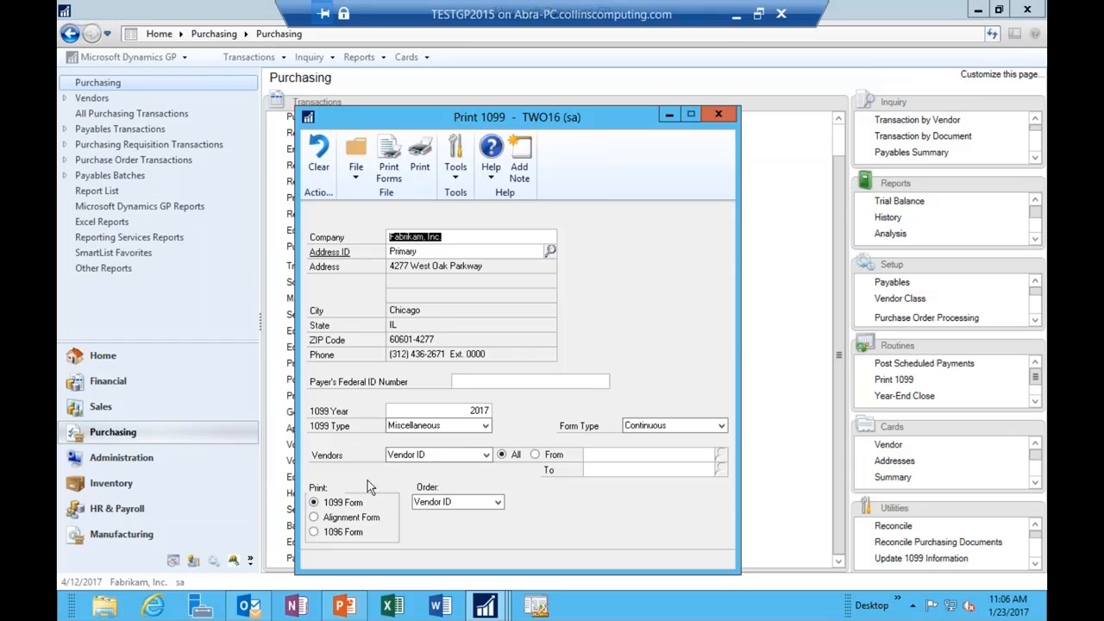
{"action": "left_click", "coordinate": [467, 411]}
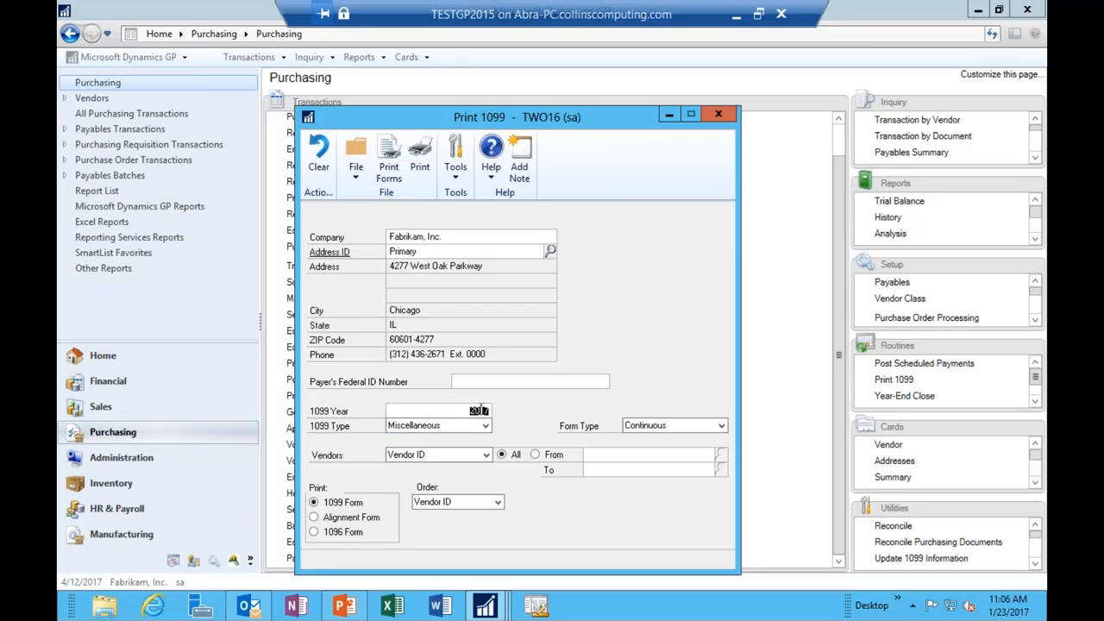
{"action": "left_click", "coordinate": [666, 424]}
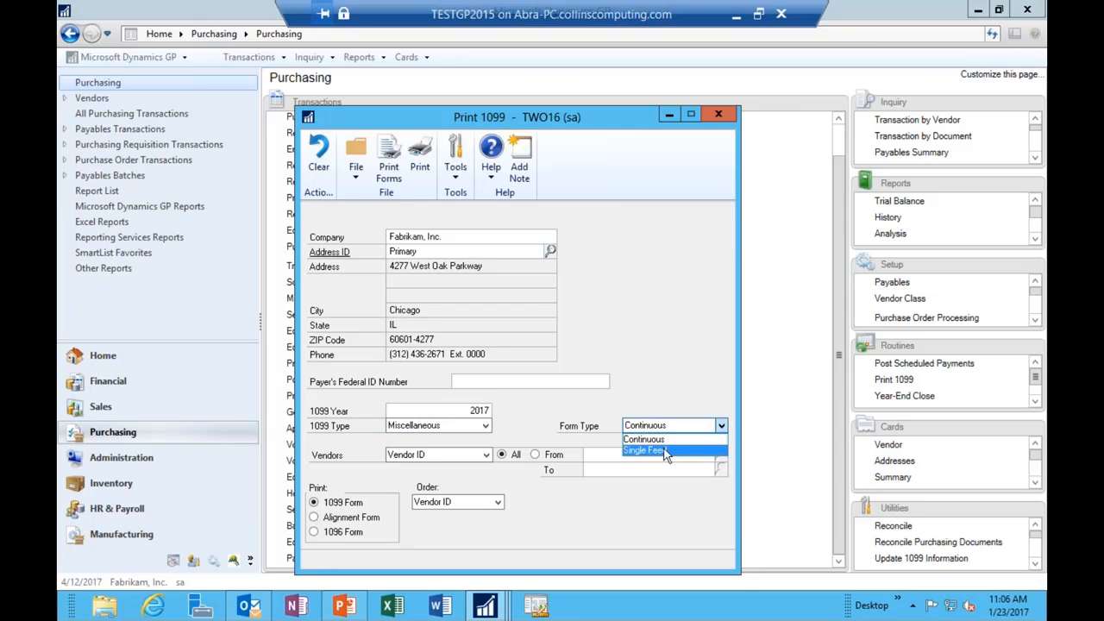
{"action": "left_click", "coordinate": [664, 450]}
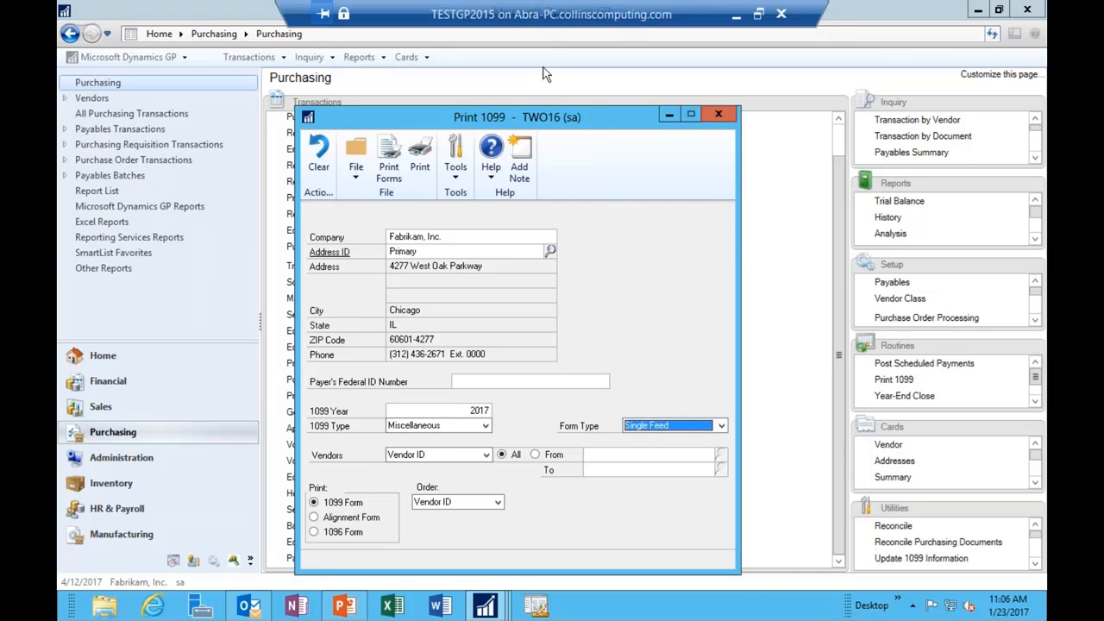
Step: Move the Print 1099 window up and leave the form type on Single Feed after toggling Continuous
{"action": "left_click_drag", "start_coordinate": [559, 114], "coordinate": [562, 77]}
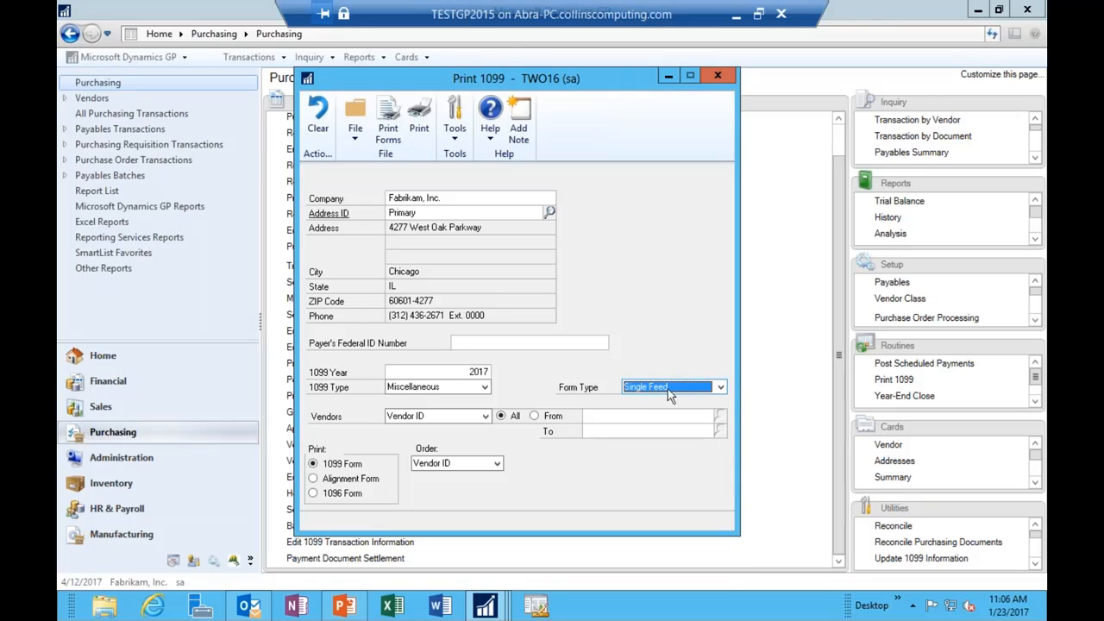
{"action": "left_click", "coordinate": [630, 388]}
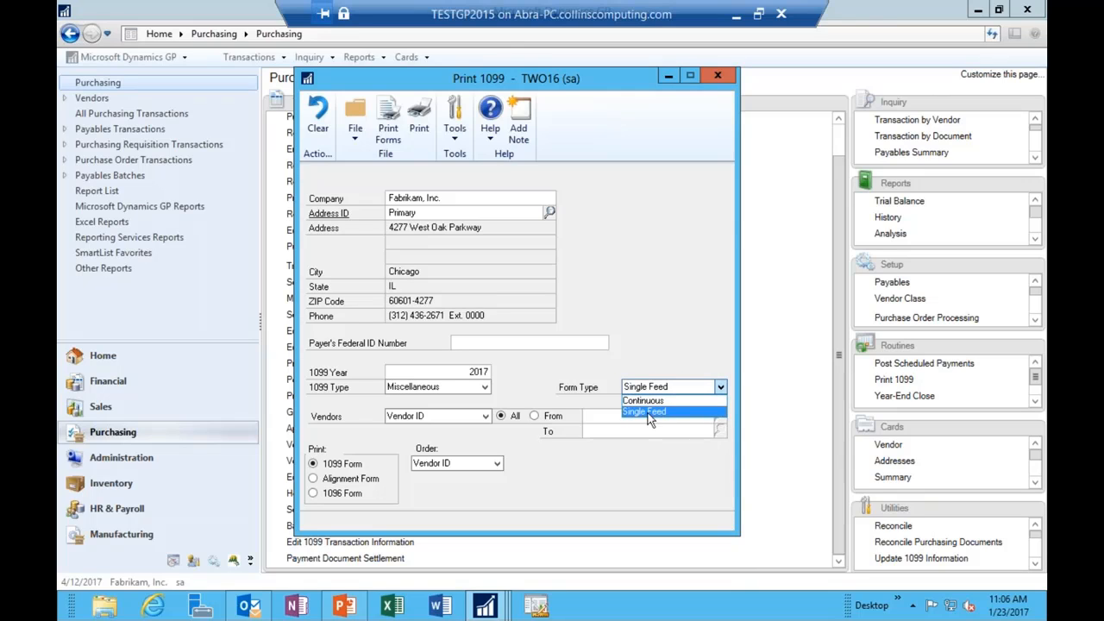
{"action": "left_click", "coordinate": [647, 412]}
{"action": "left_click", "coordinate": [642, 392]}
{"action": "left_click", "coordinate": [644, 400]}
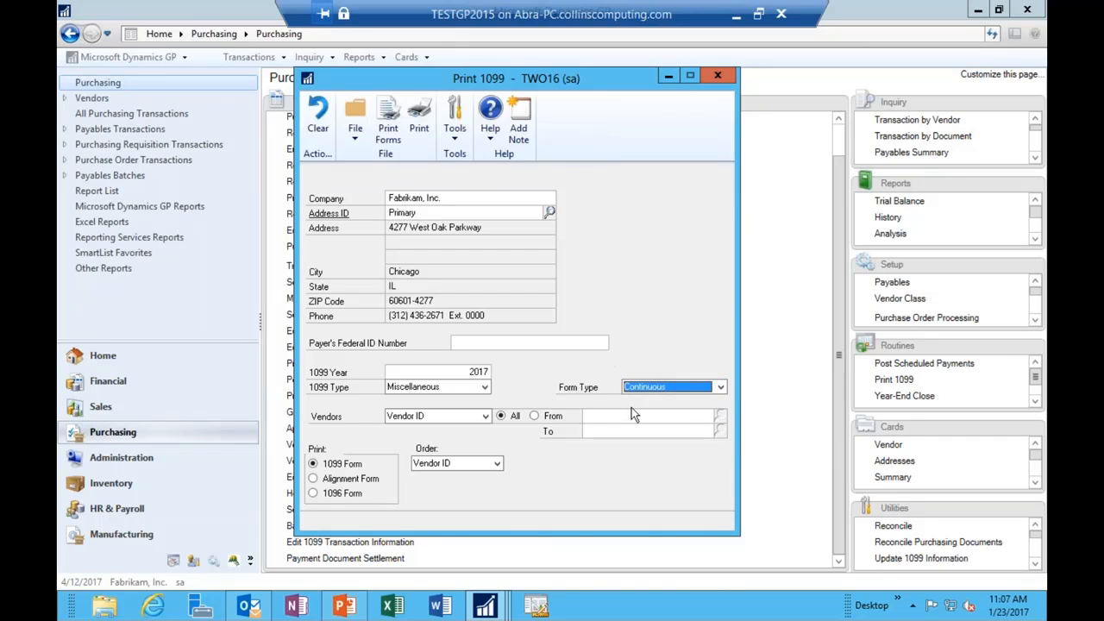
{"action": "left_click", "coordinate": [662, 387]}
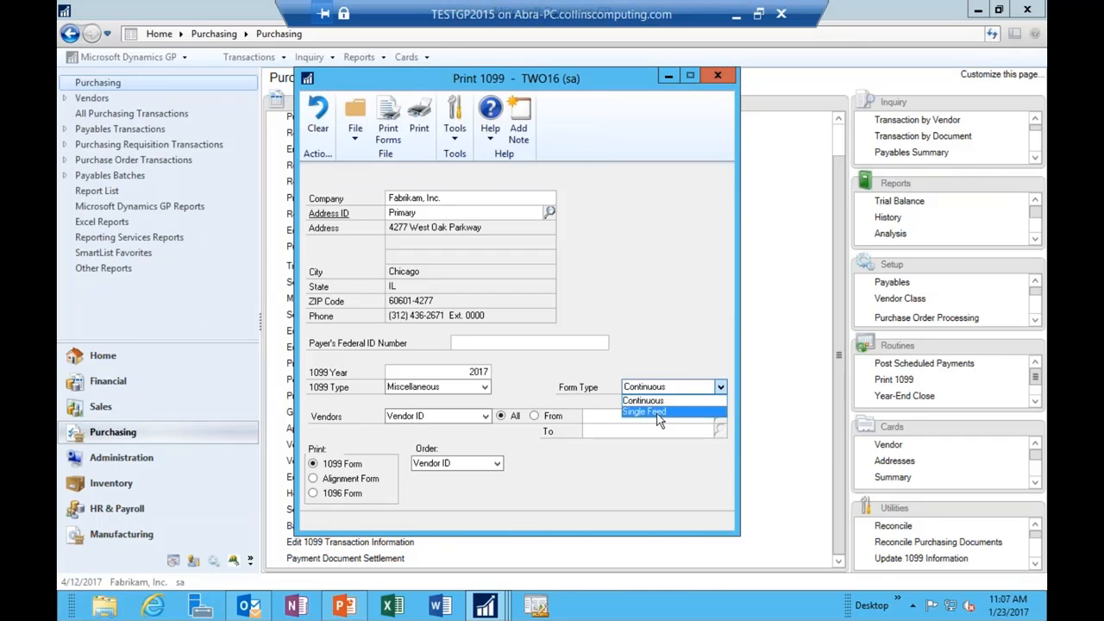
{"action": "left_click", "coordinate": [656, 412]}
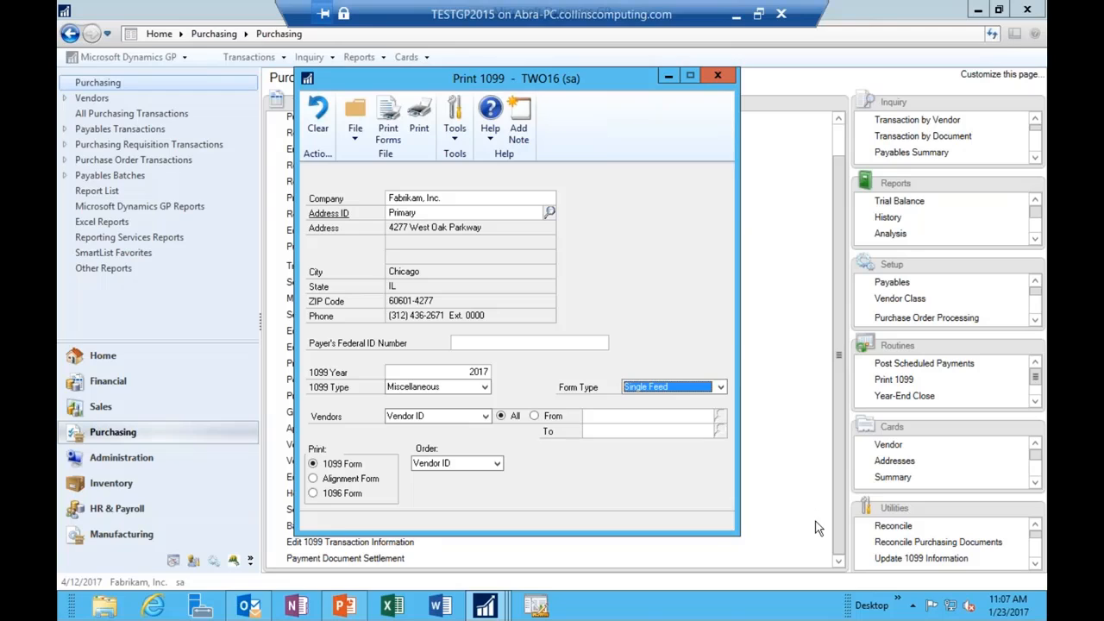
{"action": "left_click", "coordinate": [455, 376]}
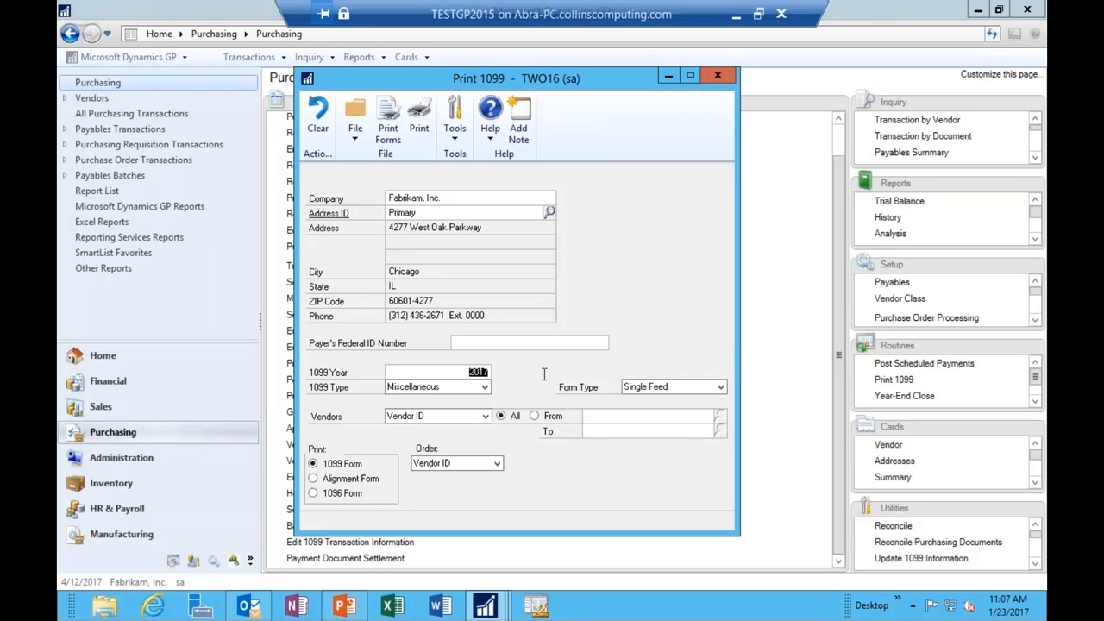
Step: Enter 2016 as the 1099 year, move the Print 1099 window aside, and open SmartList
{"action": "type", "text": "1"}
{"action": "type", "text": "0"}
{"action": "type", "text": "016"}
{"action": "key", "text": "Tab"}
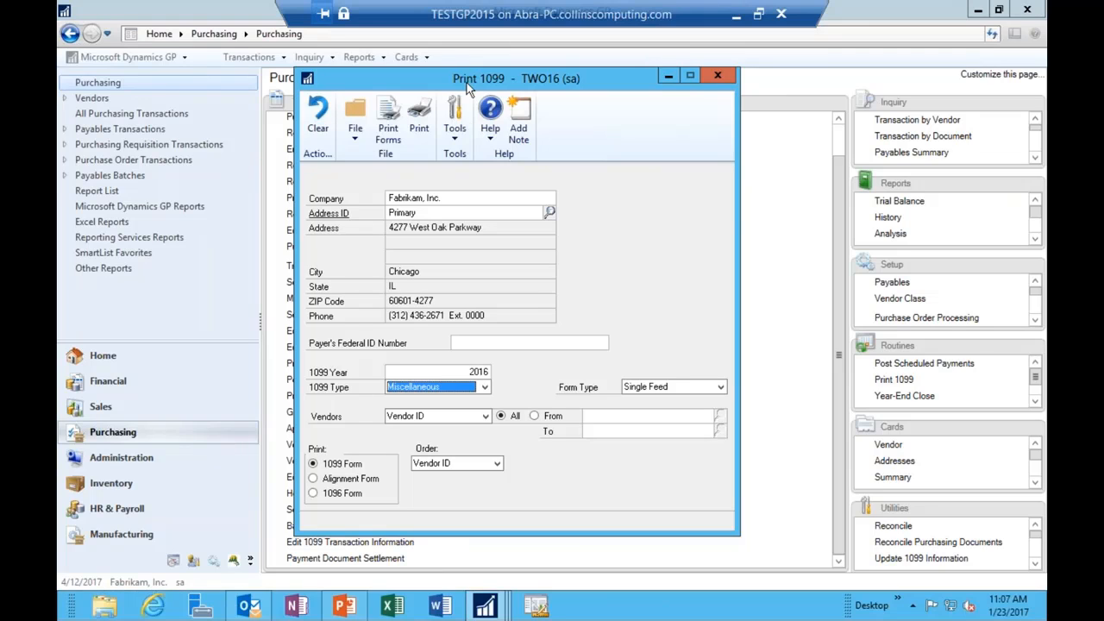
{"action": "left_click_drag", "start_coordinate": [467, 82], "coordinate": [343, 70]}
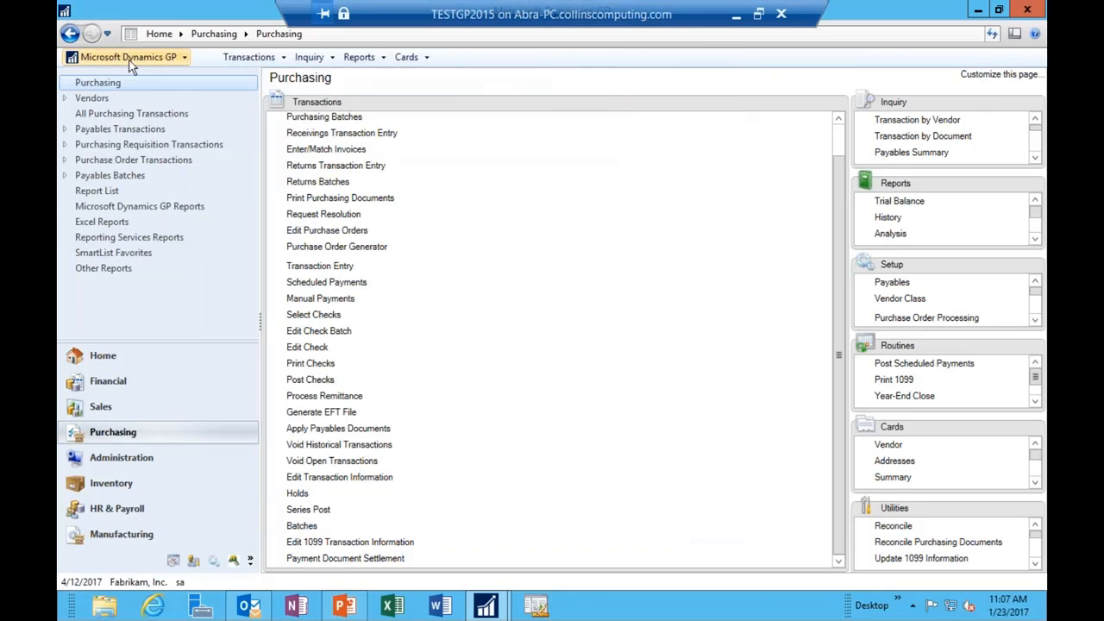
{"action": "left_click", "coordinate": [129, 57]}
{"action": "left_click", "coordinate": [135, 173]}
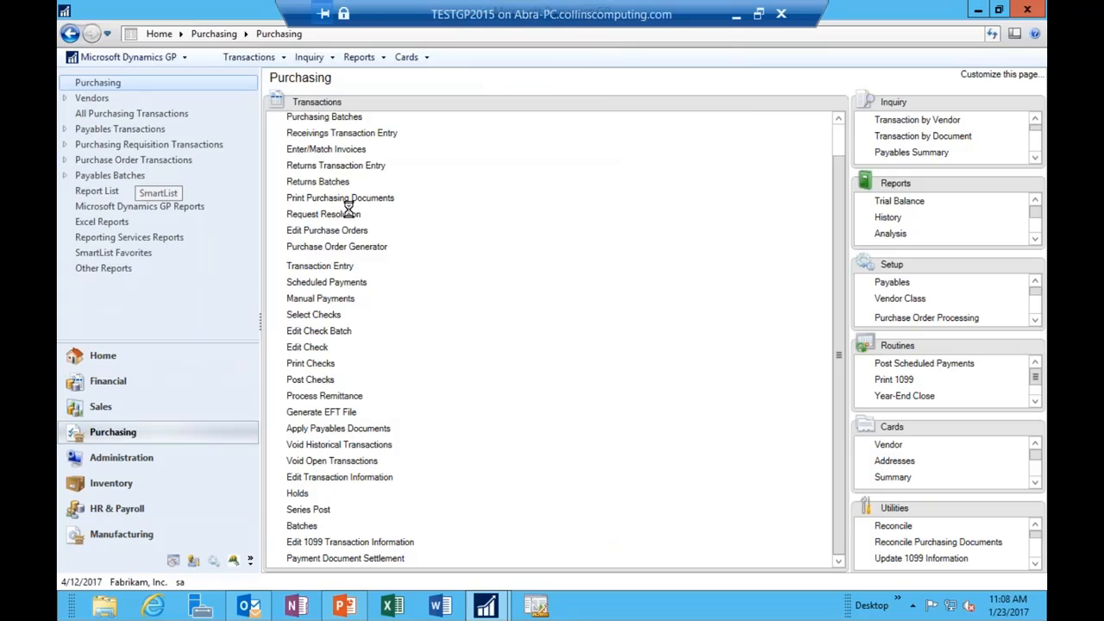